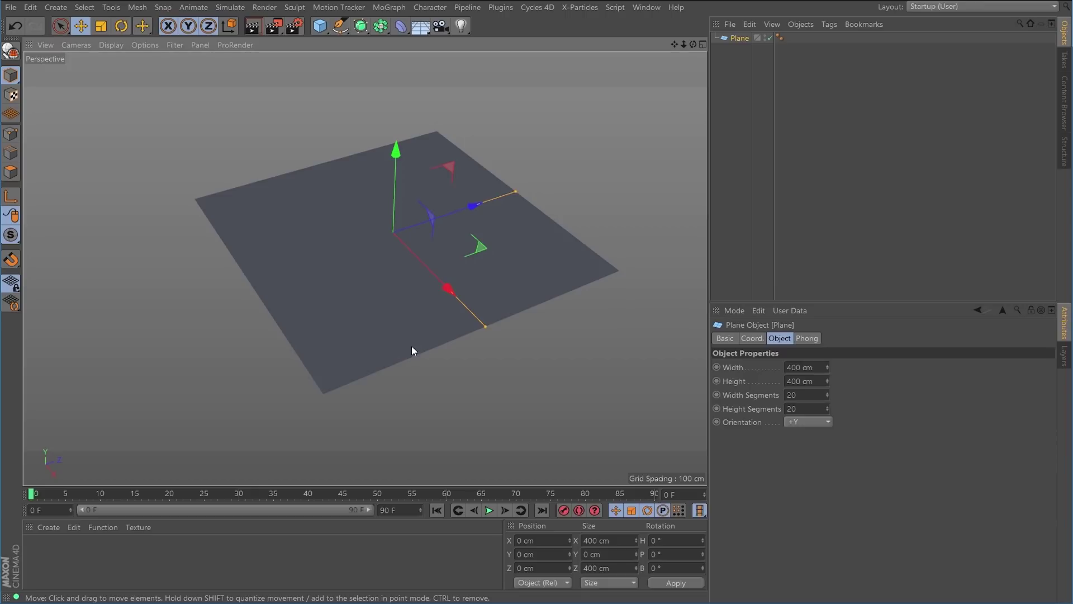
Set the plane's width to 1000 cm.
{"action": "left_click_drag", "start_coordinate": [390, 323], "coordinate": [371, 329], "text": "alt"}
{"action": "right_click_drag", "start_coordinate": [506, 259], "coordinate": [478, 274], "text": "alt"}
{"action": "middle_click_drag", "start_coordinate": [430, 247], "coordinate": [455, 303], "text": "alt"}
{"action": "left_click_drag", "start_coordinate": [455, 303], "coordinate": [559, 334], "text": "alt"}
{"action": "left_click", "coordinate": [817, 369]}
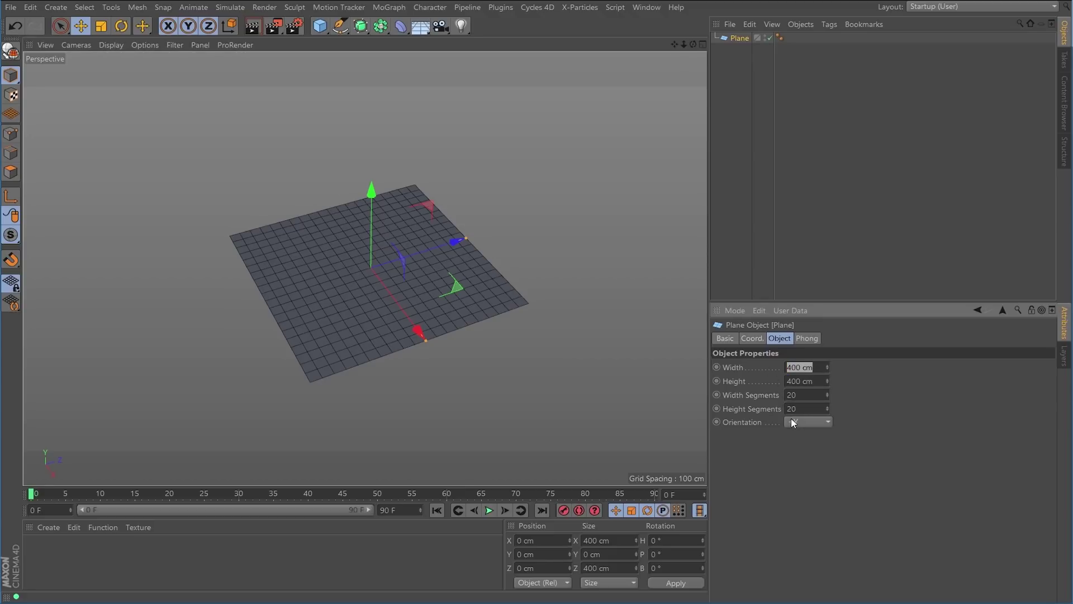
{"action": "type", "text": "1000"}
{"action": "key", "text": "Return"}
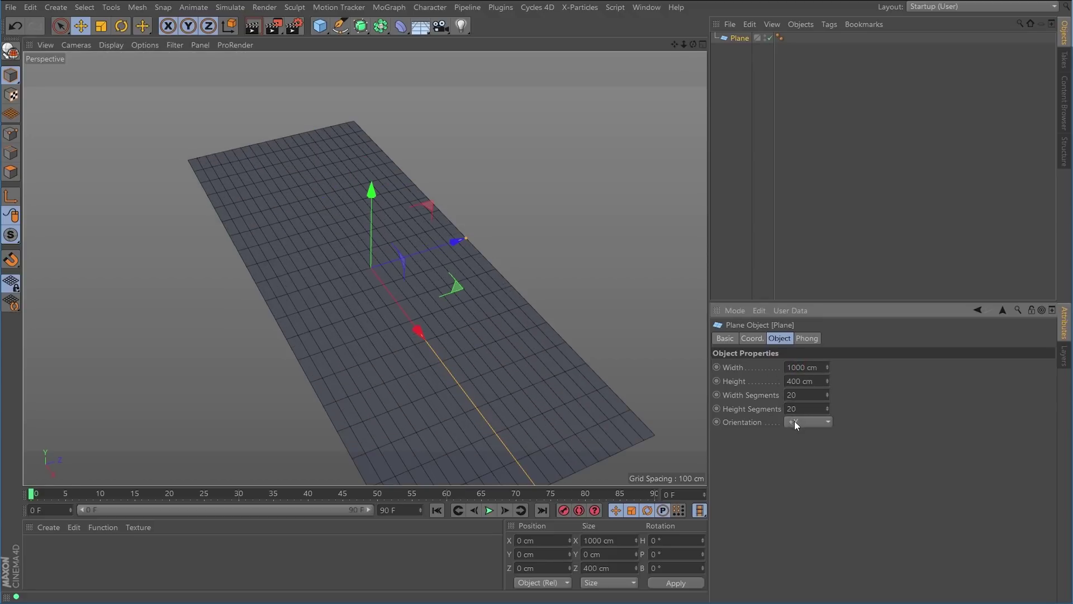
Set the plane's width segments to 40 and its height segments to 18.
{"action": "left_click_drag", "start_coordinate": [485, 361], "coordinate": [519, 253], "text": "alt"}
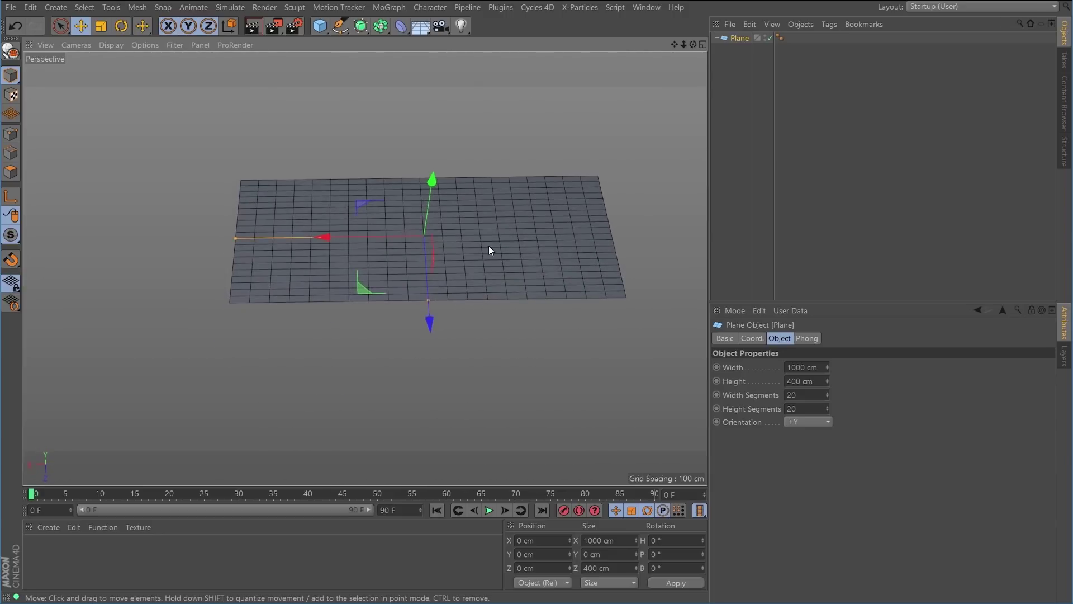
{"action": "double_click", "coordinate": [809, 394]}
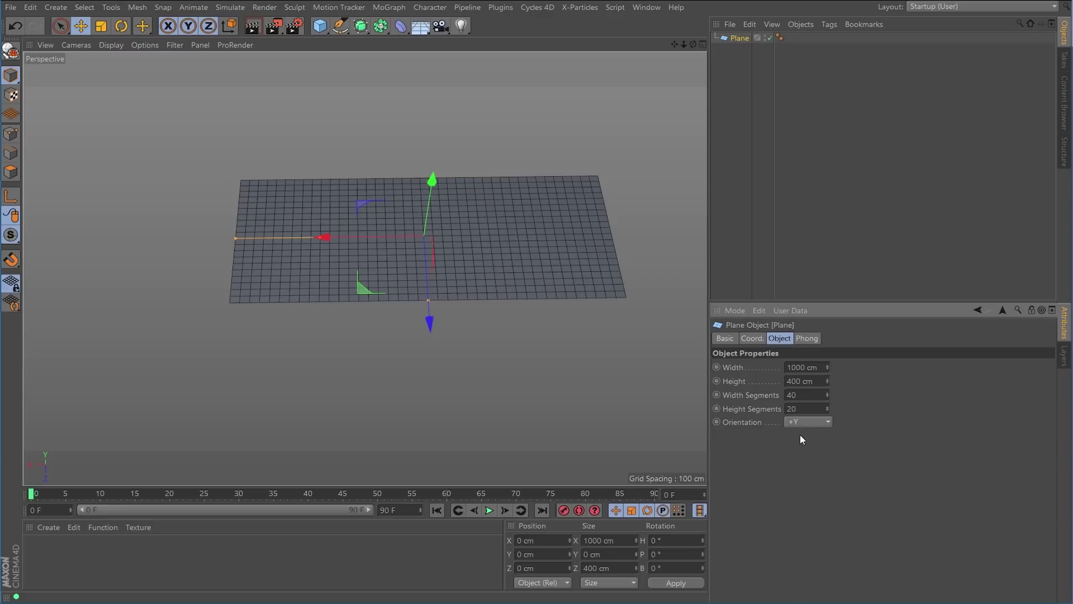
{"action": "left_click_drag", "start_coordinate": [556, 330], "coordinate": [584, 358], "text": "alt"}
{"action": "left_click_drag", "start_coordinate": [805, 406], "coordinate": [750, 409]}
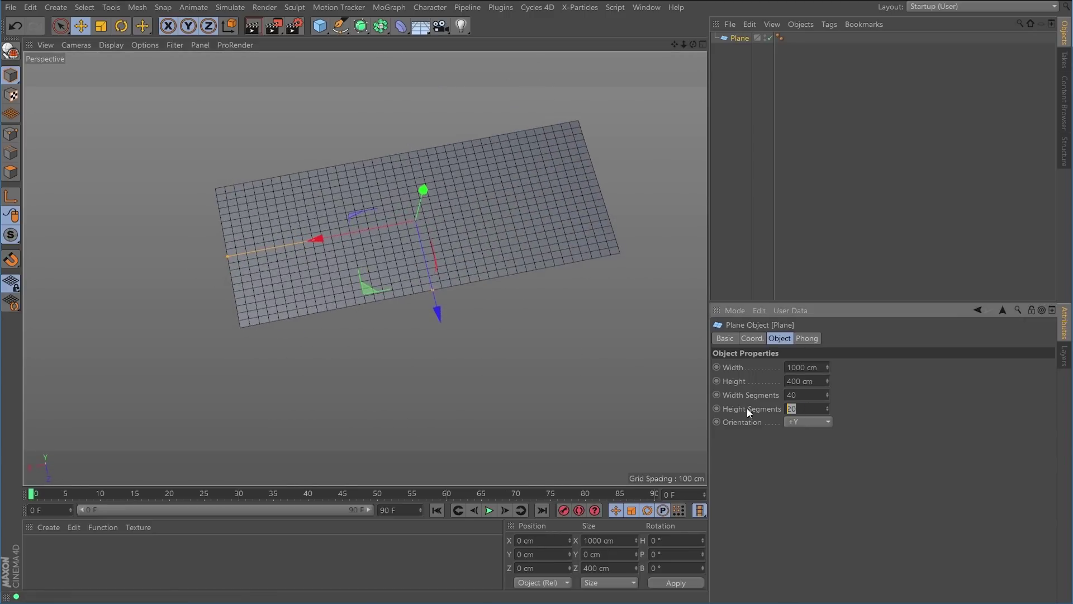
{"action": "type", "text": "18"}
{"action": "key", "text": "Return"}
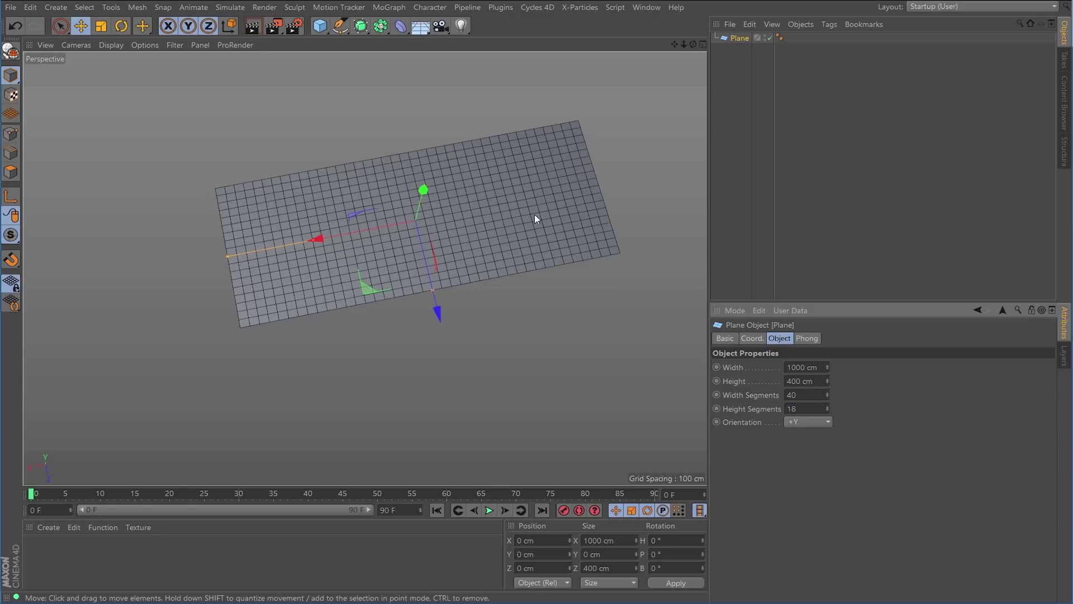
Turn the selected plane into an X-Particles cloth setup with the xpClothFX Create Cloth command.
{"action": "left_click_drag", "start_coordinate": [527, 253], "coordinate": [586, 268], "text": "alt"}
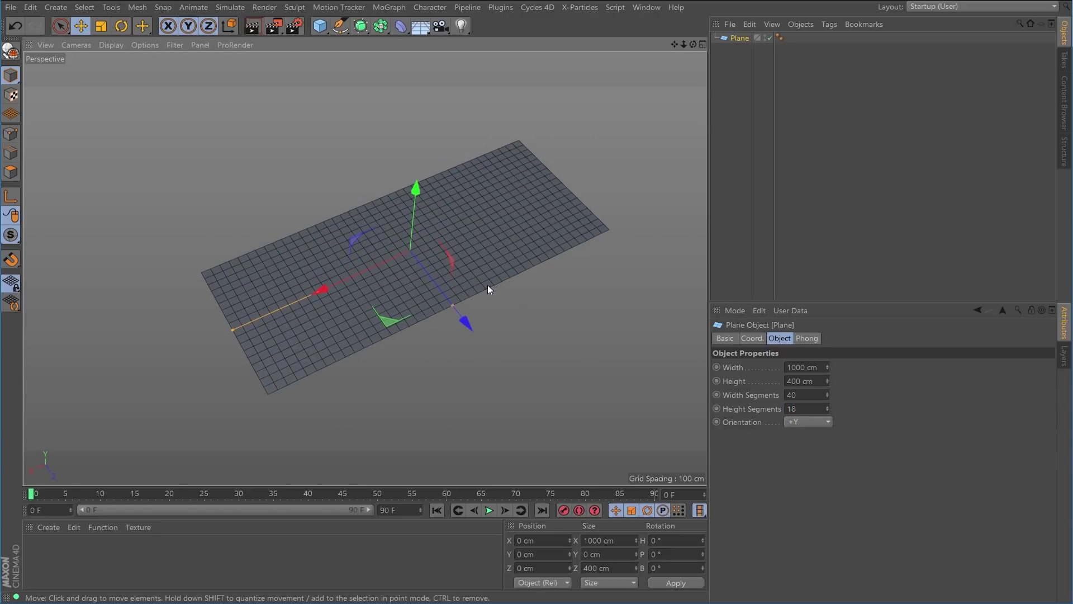
{"action": "left_click_drag", "start_coordinate": [502, 247], "coordinate": [552, 205], "text": "alt"}
{"action": "mouse_move", "coordinate": [545, 246]}
{"action": "left_mouse_down", "text": "alt"}
{"action": "mouse_move", "coordinate": [532, 242]}
{"action": "mouse_move", "coordinate": [554, 250]}
{"action": "left_mouse_up", "text": "alt"}
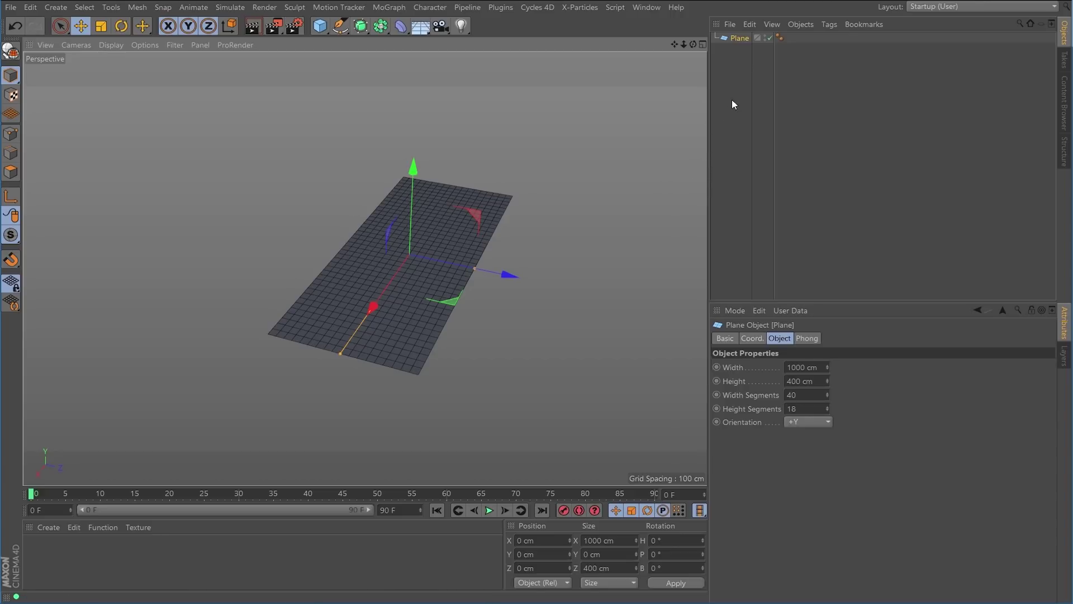
{"action": "left_click_drag", "start_coordinate": [459, 244], "coordinate": [437, 252], "text": "alt"}
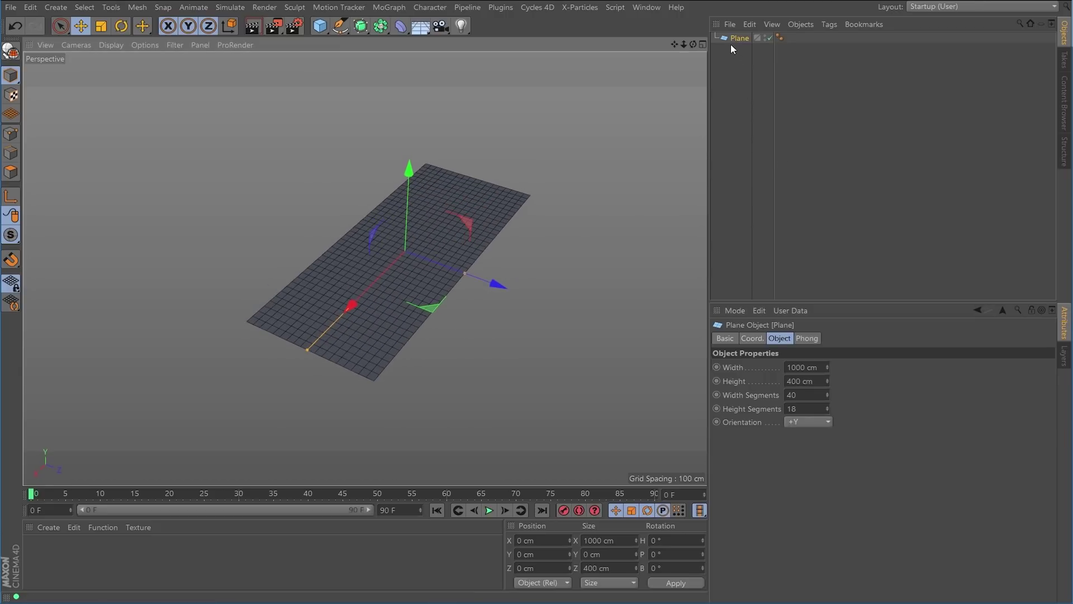
{"action": "left_click_drag", "start_coordinate": [443, 245], "coordinate": [417, 230], "text": "alt"}
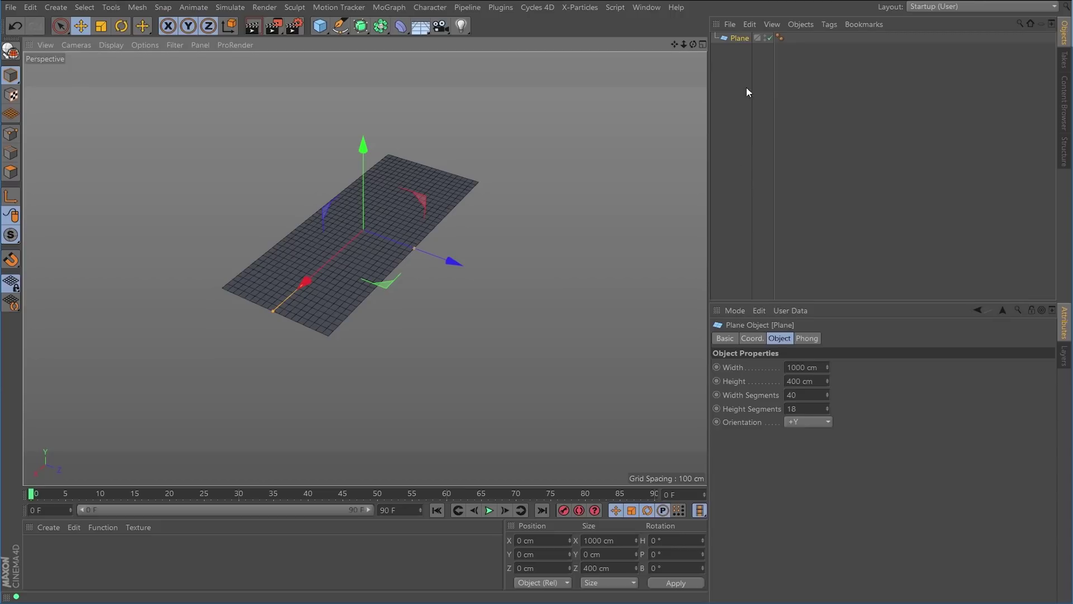
{"action": "left_click", "coordinate": [594, 12]}
{"action": "mouse_move", "coordinate": [616, 106]}
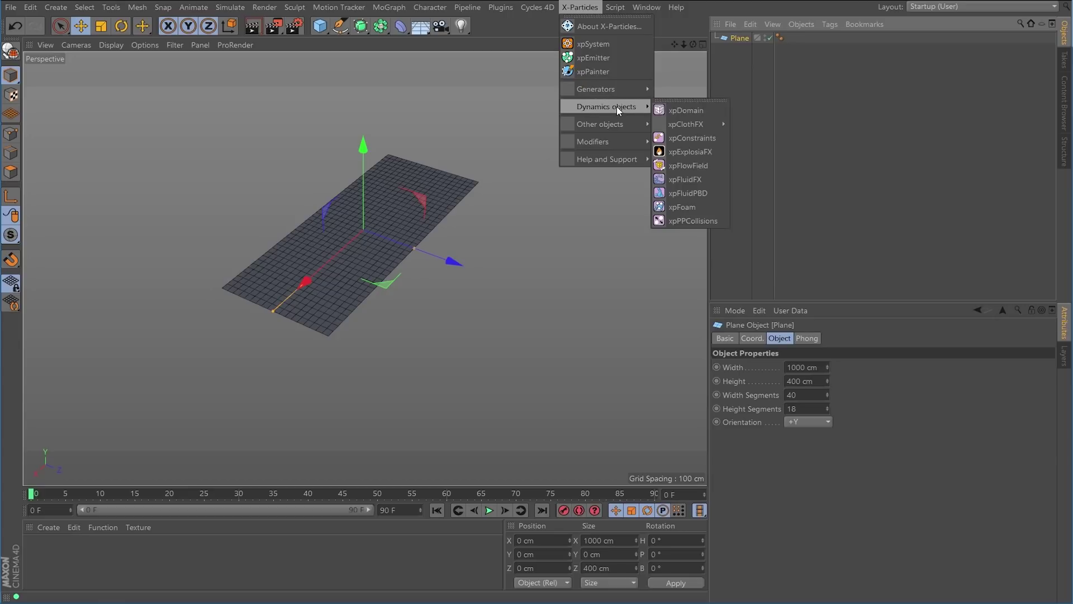
{"action": "mouse_move", "coordinate": [682, 123]}
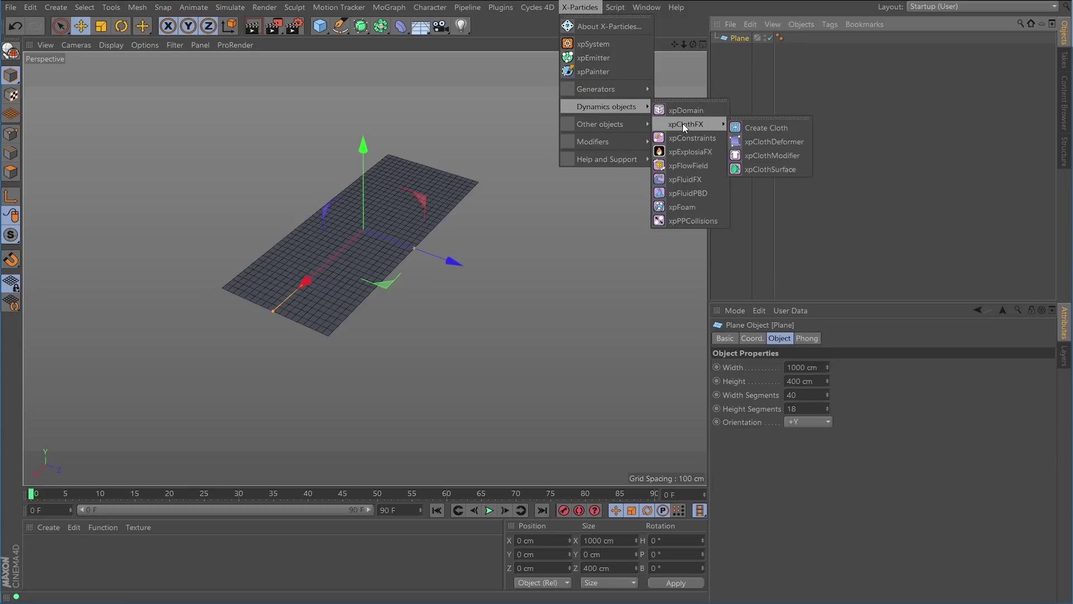
{"action": "left_click", "coordinate": [766, 128]}
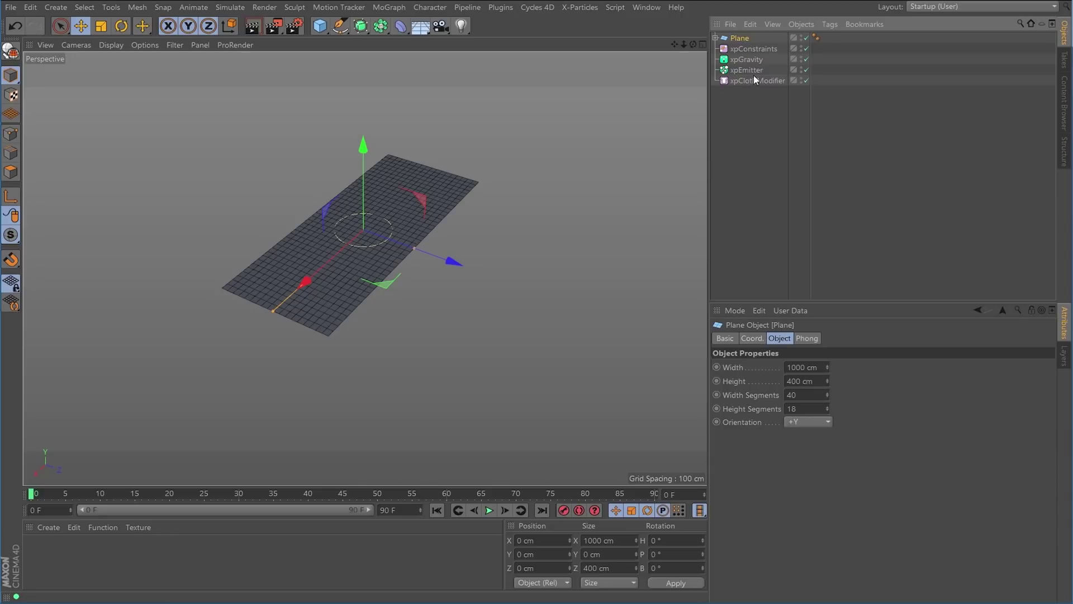
Examine the generated xpConstraints, xpGravity, xpEmitter and xpClothModifier objects, and the cloth tag settings on the plane's xpClothDeformer.
{"action": "left_click", "coordinate": [754, 49]}
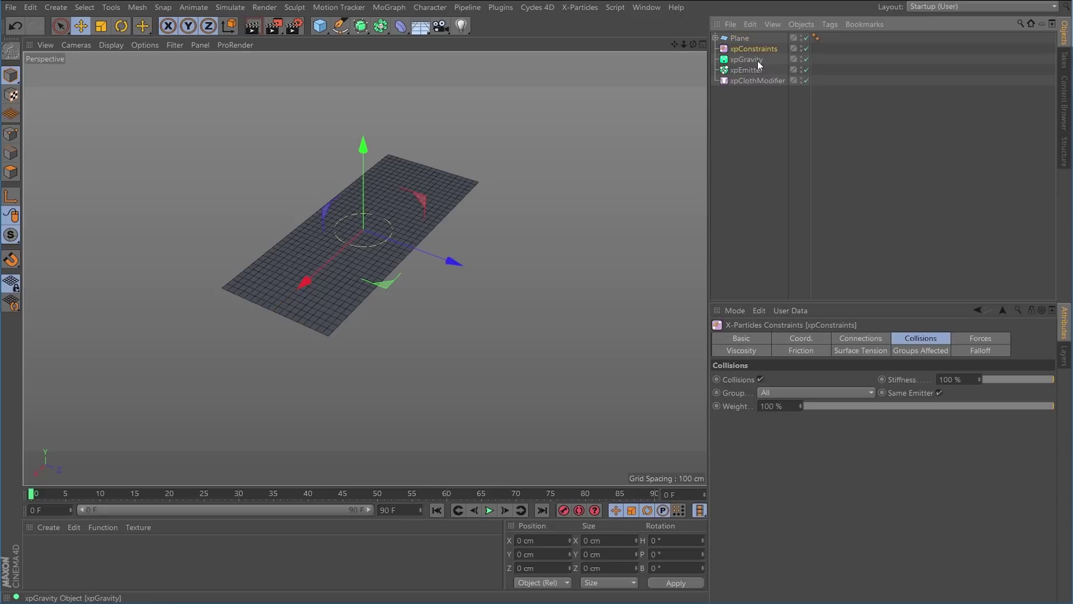
{"action": "left_click", "coordinate": [757, 59]}
{"action": "left_click", "coordinate": [757, 70]}
{"action": "left_click", "coordinate": [757, 81]}
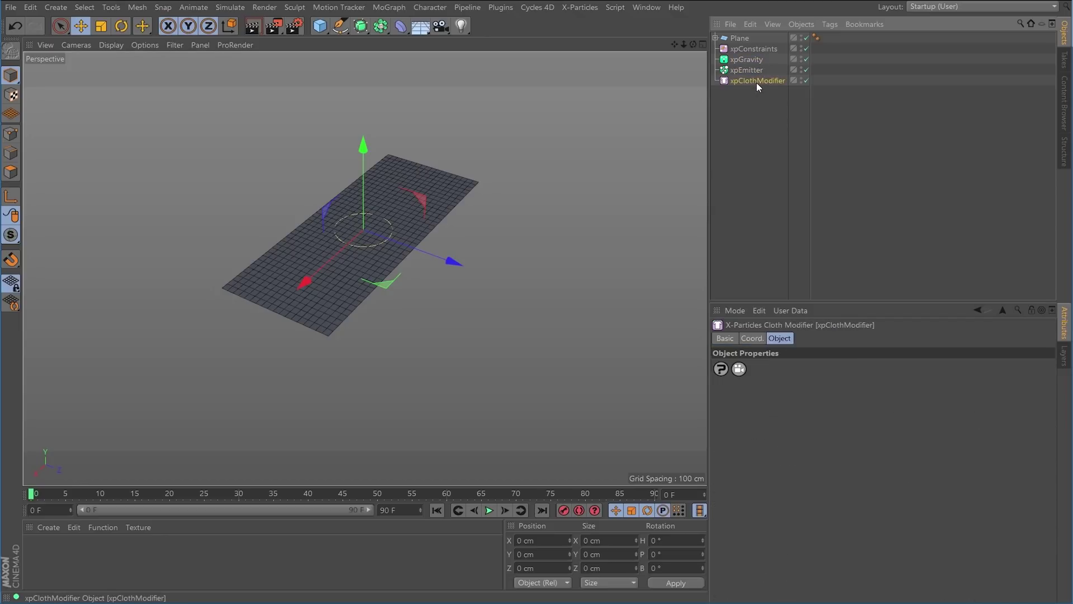
{"action": "left_click", "coordinate": [715, 38]}
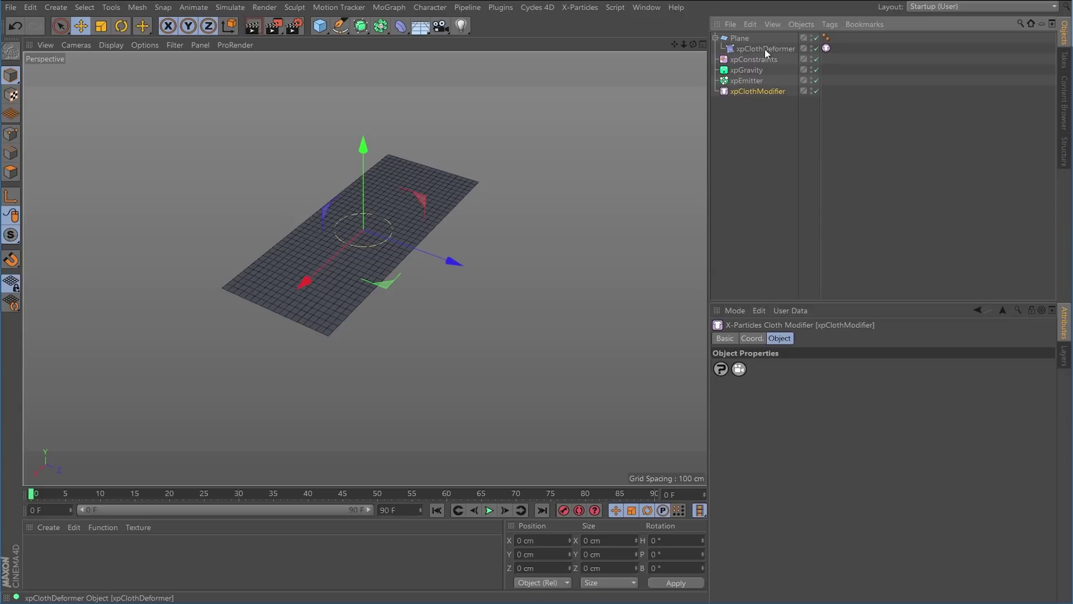
{"action": "mouse_move", "coordinate": [826, 48]}
{"action": "left_mouse_down"}
{"action": "mouse_move", "coordinate": [844, 42]}
{"action": "mouse_move", "coordinate": [826, 48]}
{"action": "left_mouse_up"}
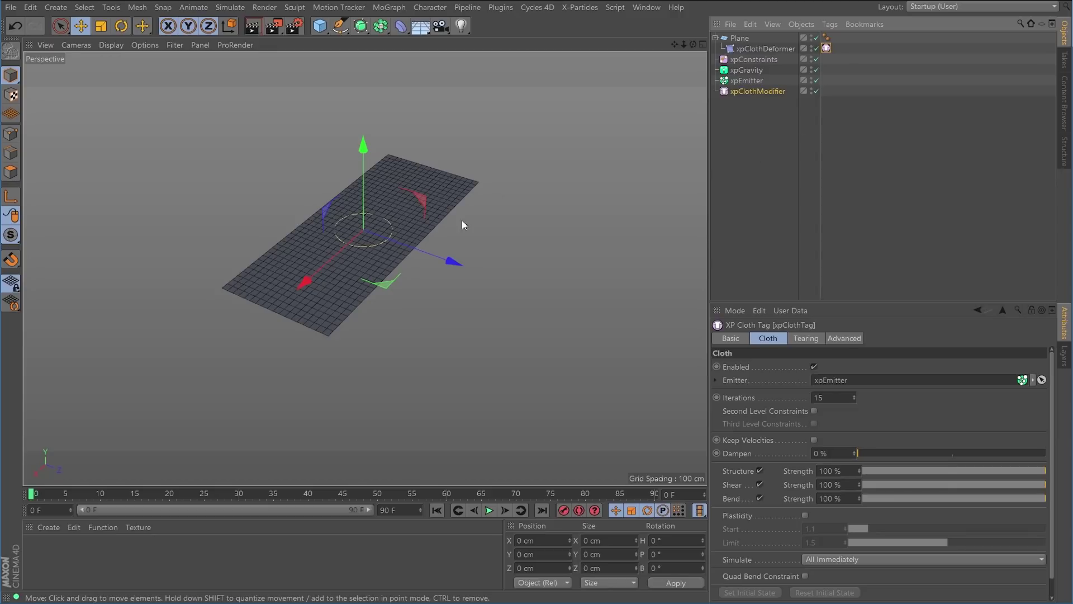
Preview the cloth simulation, return to frame 0, and disable the xpGravity object.
{"action": "right_click_drag", "start_coordinate": [367, 242], "coordinate": [423, 240], "text": "alt"}
{"action": "middle_click_drag", "start_coordinate": [424, 240], "coordinate": [468, 241], "text": "alt"}
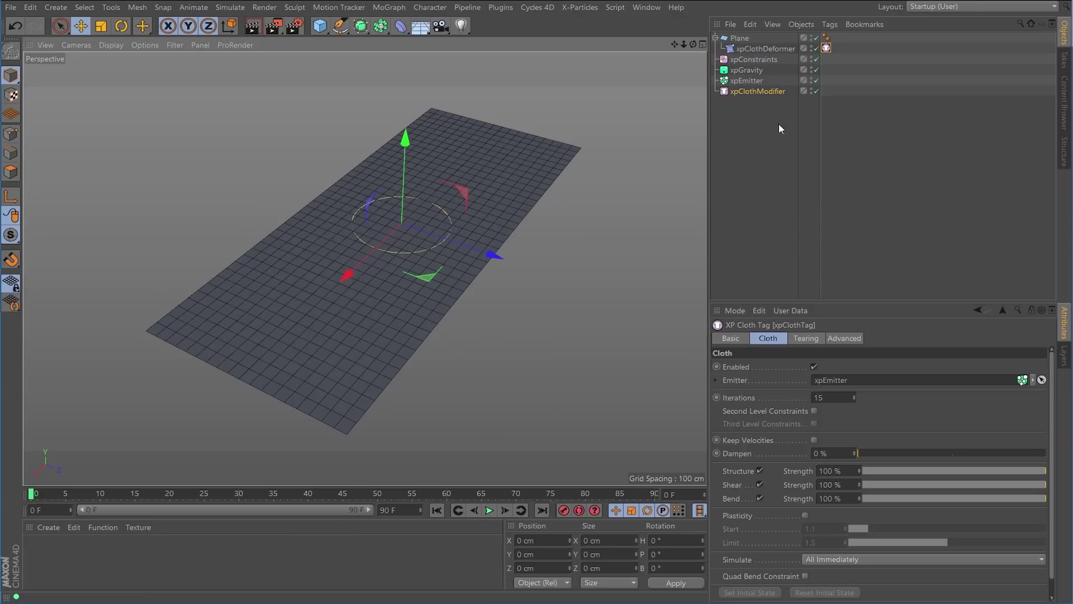
{"action": "left_click", "coordinate": [490, 510]}
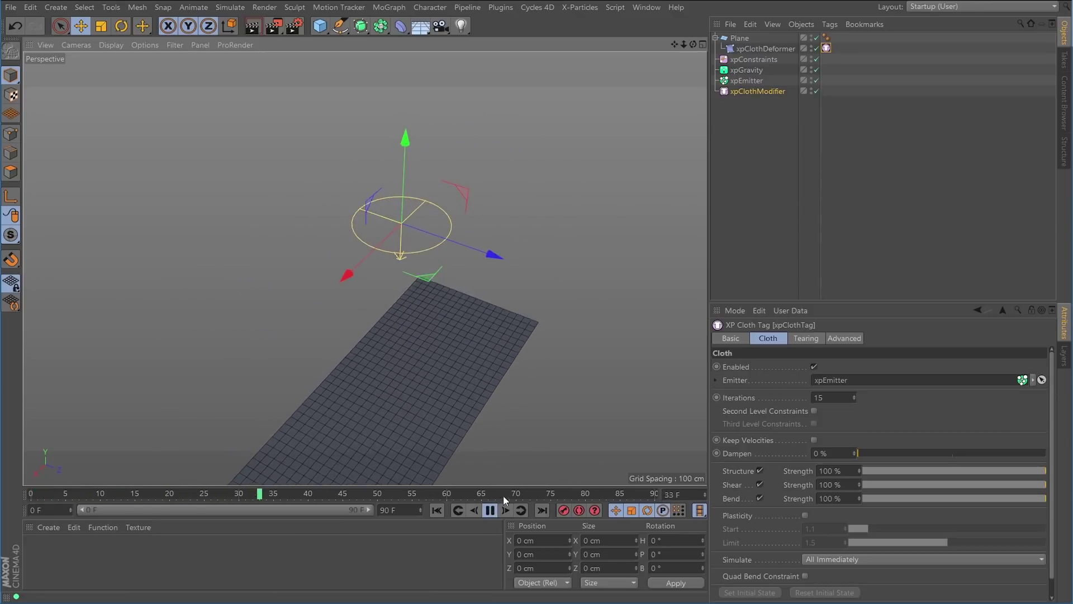
{"action": "left_click", "coordinate": [489, 510]}
{"action": "left_click", "coordinate": [436, 510]}
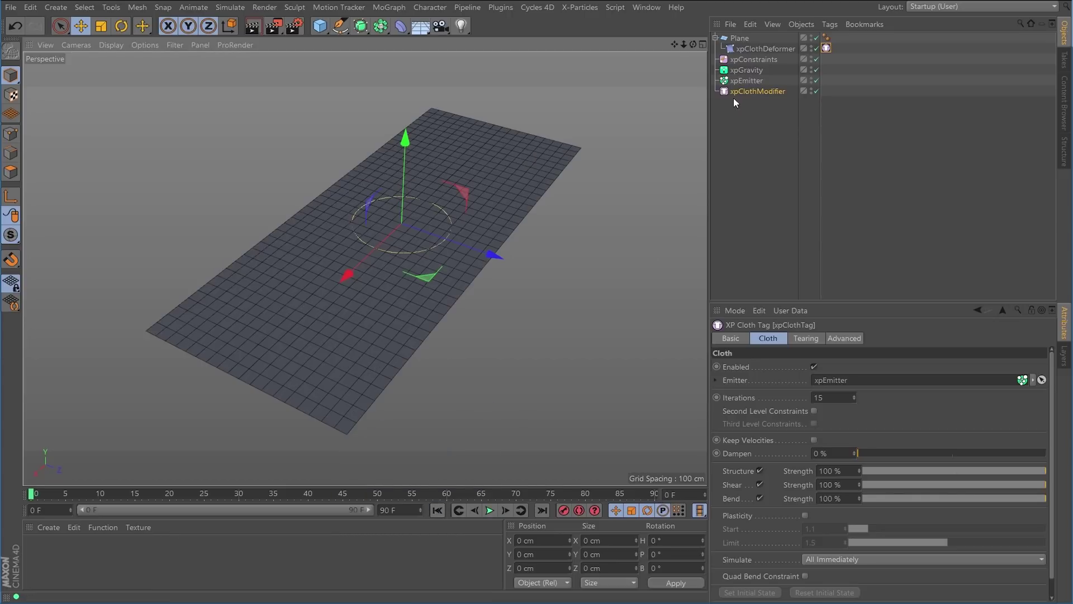
{"action": "left_click", "coordinate": [816, 70]}
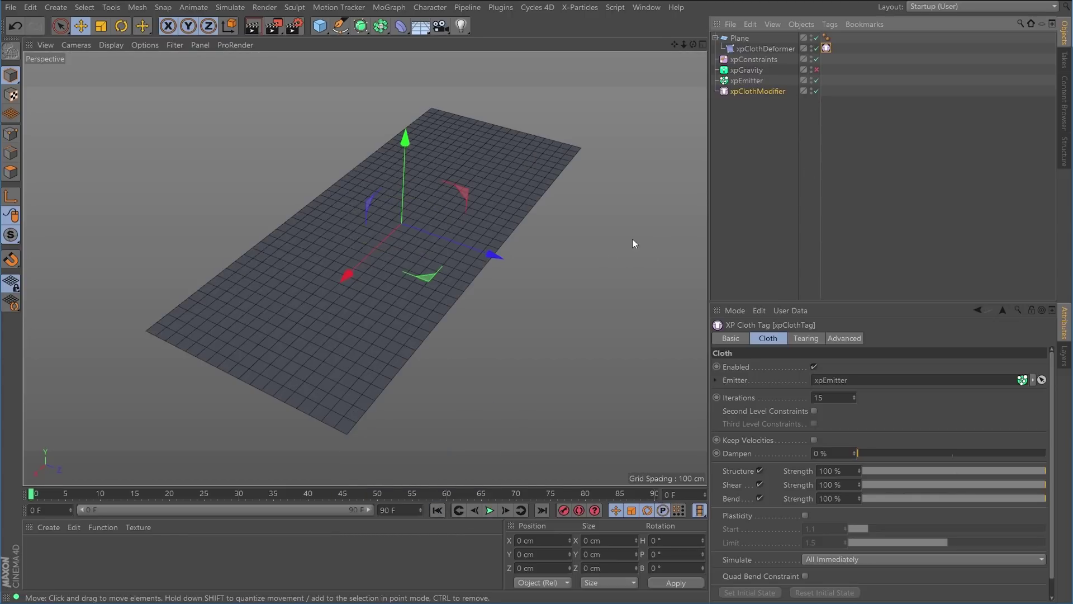
Review the xpEmitter's object and emission settings, and set its particle editor display to Circle.
{"action": "left_click_drag", "start_coordinate": [513, 203], "coordinate": [545, 204], "text": "alt"}
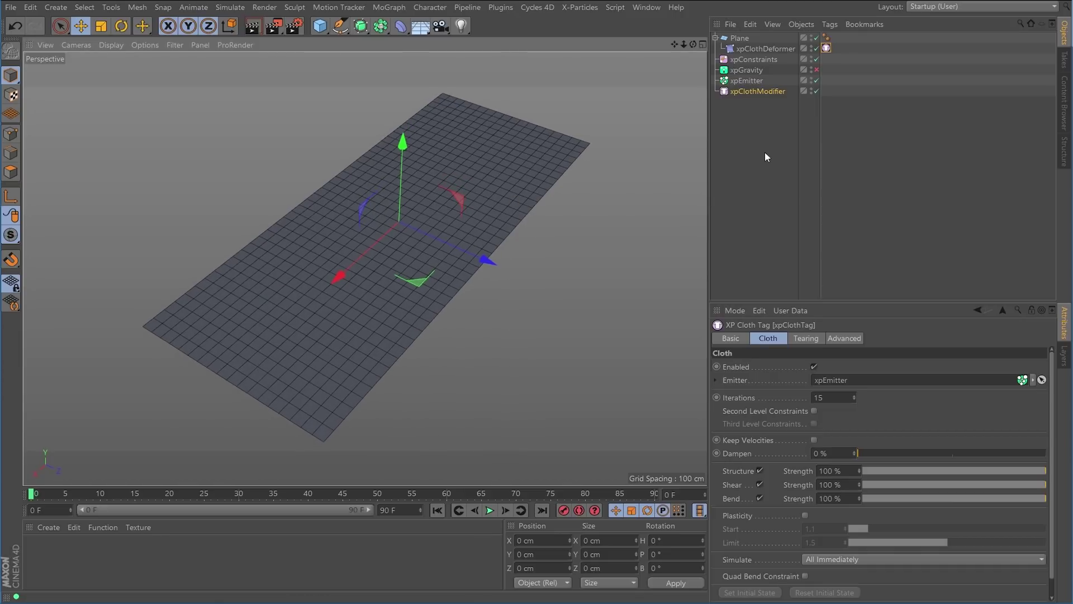
{"action": "left_click", "coordinate": [746, 81]}
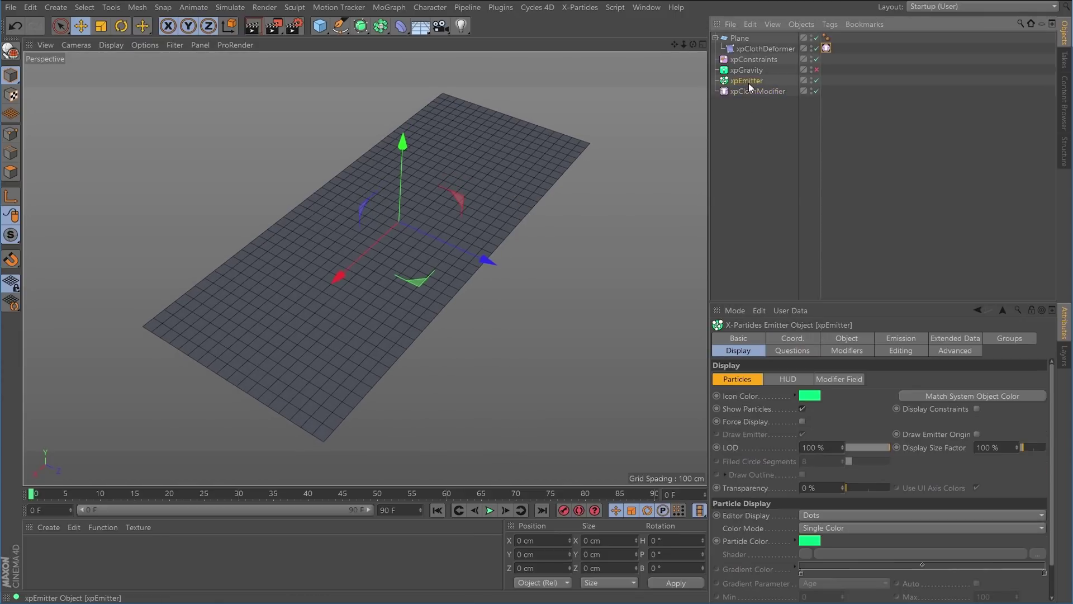
{"action": "left_click", "coordinate": [837, 340]}
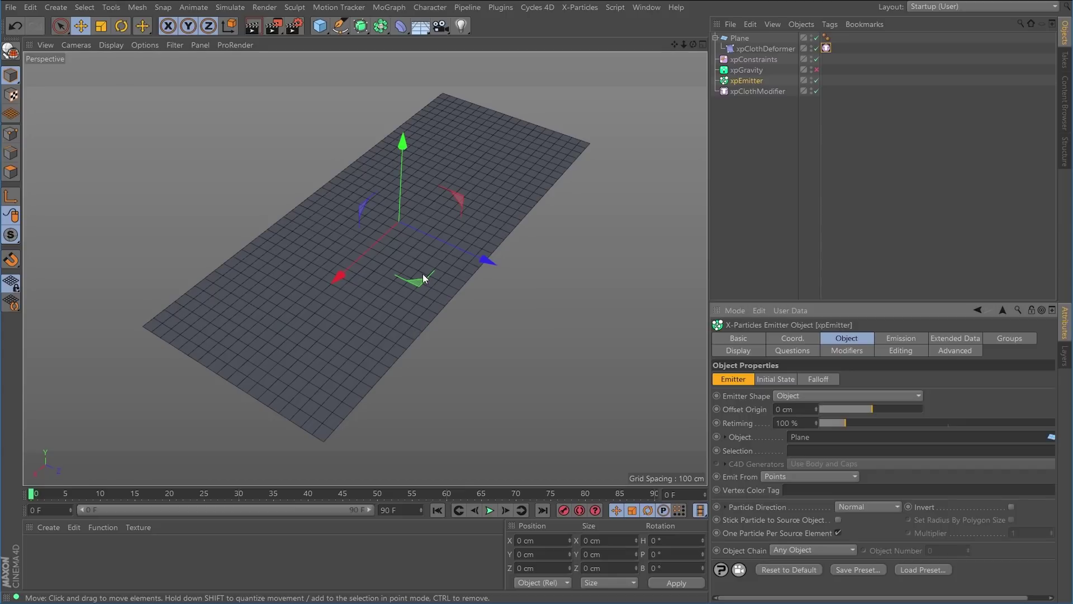
{"action": "left_click", "coordinate": [893, 337]}
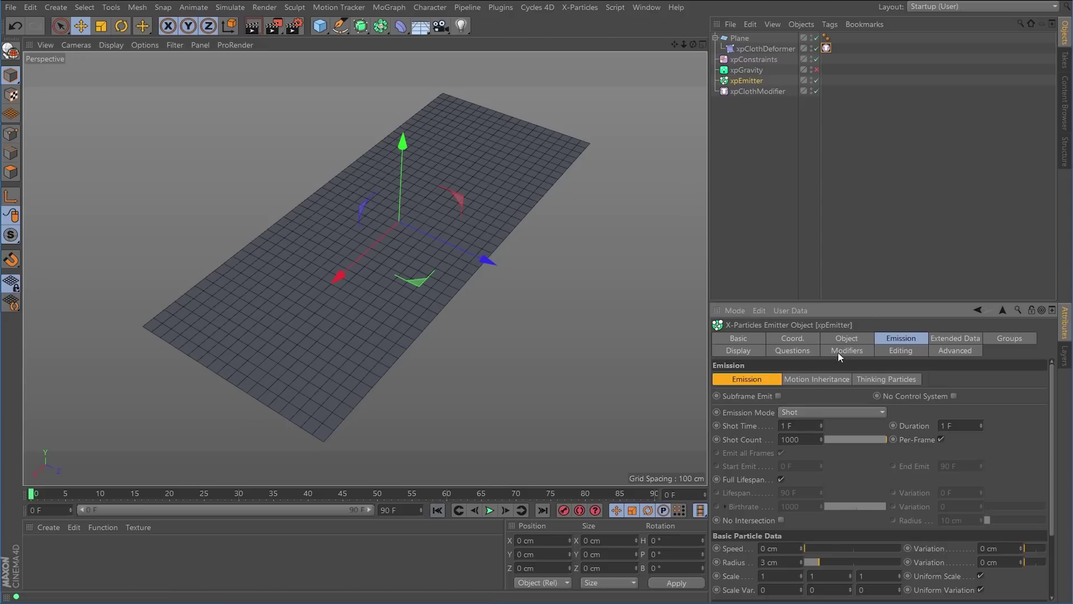
{"action": "left_click", "coordinate": [749, 350]}
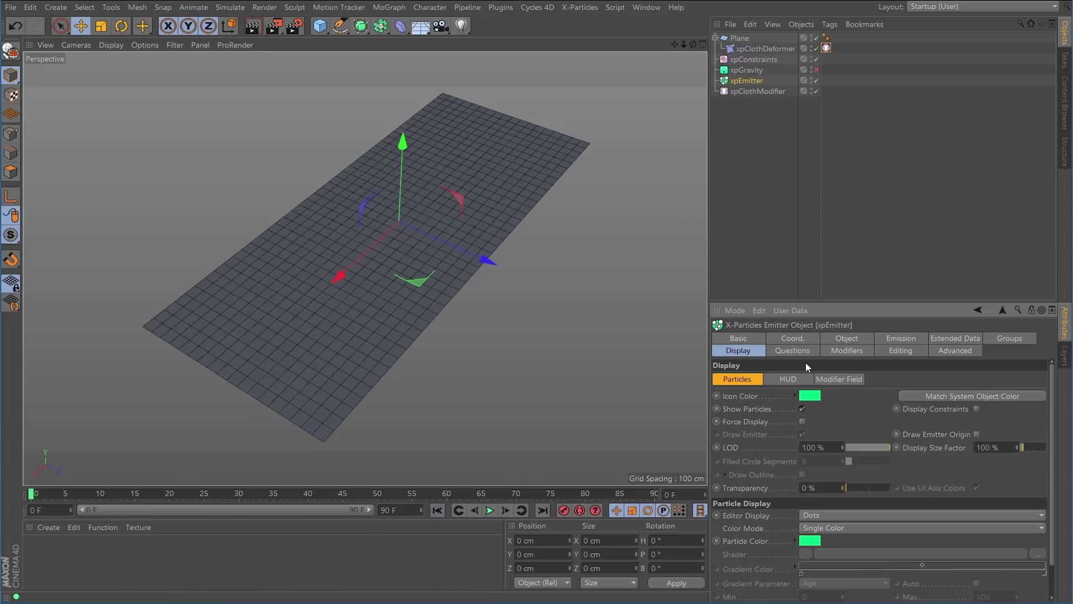
{"action": "left_click", "coordinate": [827, 514]}
{"action": "left_click", "coordinate": [815, 420]}
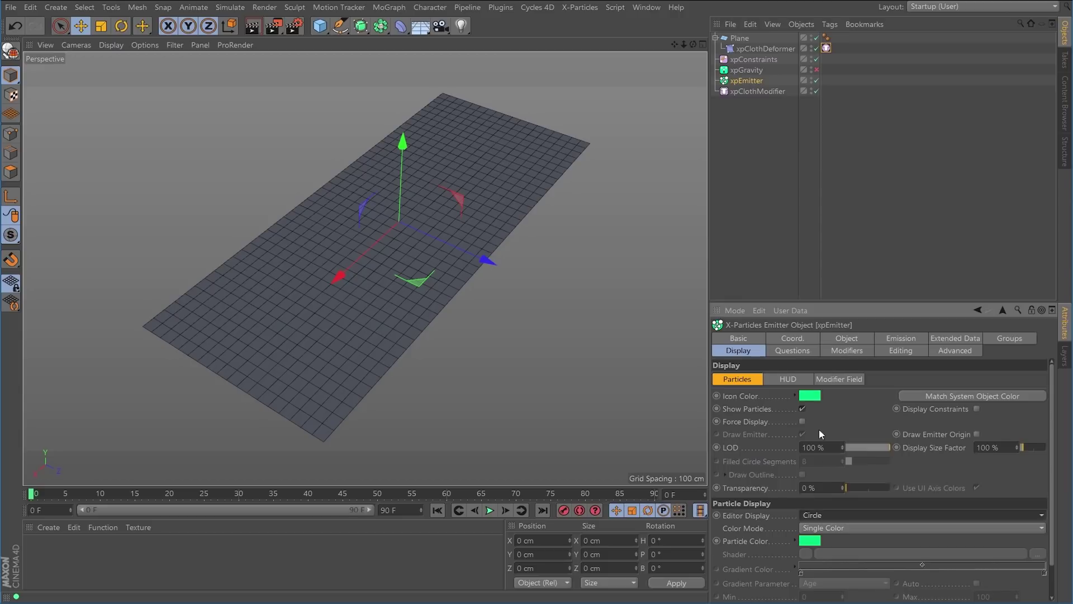
Run the simulation to frame 8 and inspect the circle particles across the plane from several angles.
{"action": "left_click", "coordinate": [490, 510]}
{"action": "left_click", "coordinate": [490, 510]}
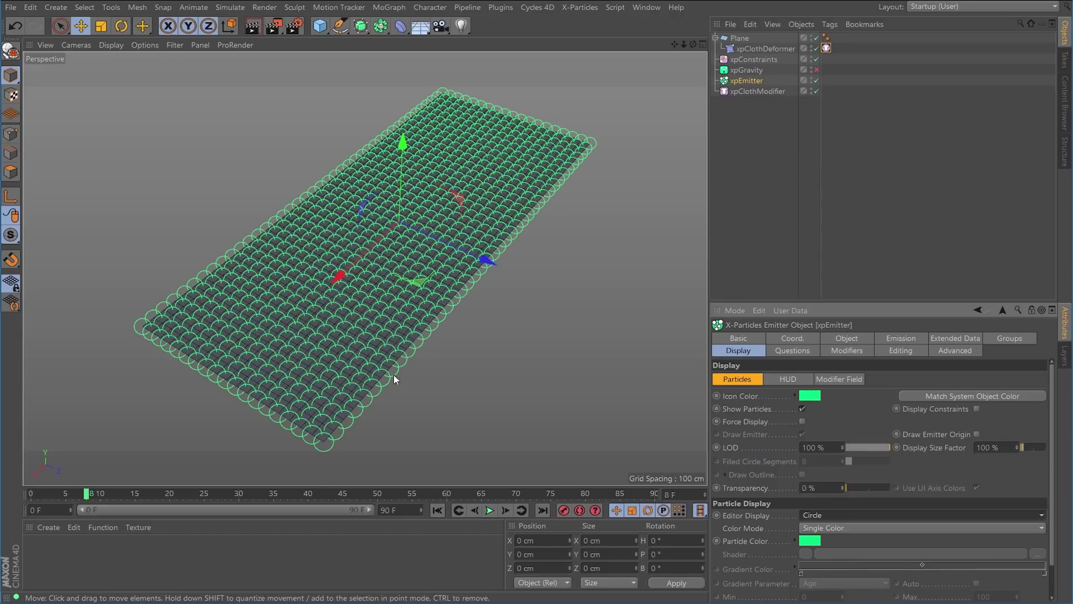
{"action": "mouse_move", "coordinate": [388, 341]}
{"action": "left_mouse_down", "text": "alt"}
{"action": "mouse_move", "coordinate": [402, 319]}
{"action": "mouse_move", "coordinate": [398, 327]}
{"action": "left_mouse_up", "text": "alt"}
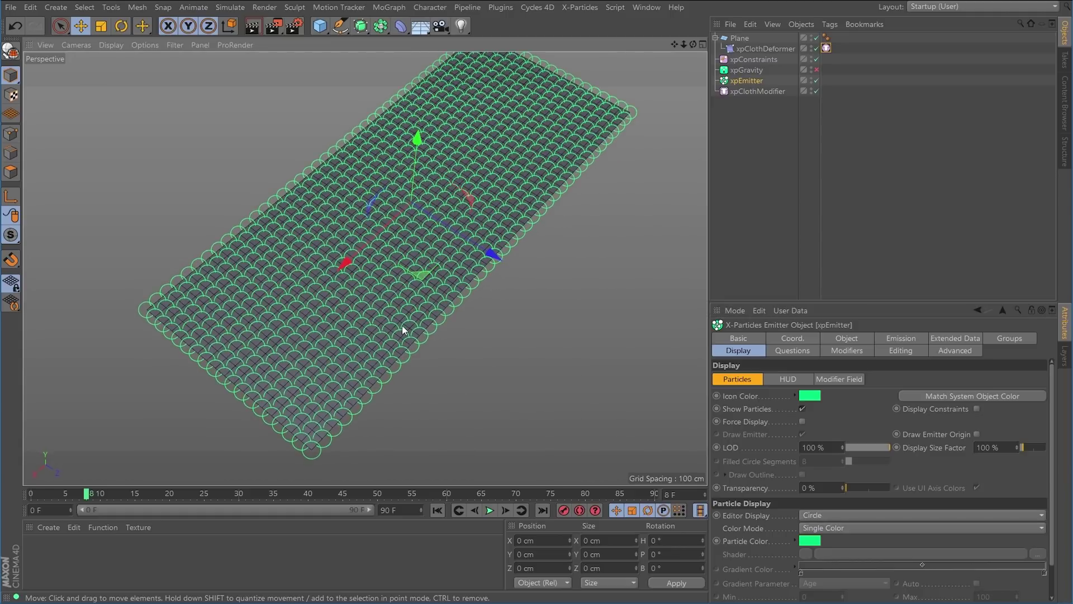
{"action": "mouse_move", "coordinate": [395, 320]}
{"action": "right_mouse_down", "text": "alt"}
{"action": "mouse_move", "coordinate": [448, 309]}
{"action": "mouse_move", "coordinate": [401, 324]}
{"action": "mouse_move", "coordinate": [522, 269]}
{"action": "right_mouse_up", "text": "alt"}
{"action": "mouse_move", "coordinate": [411, 340]}
{"action": "left_mouse_down", "text": "alt"}
{"action": "mouse_move", "coordinate": [450, 322]}
{"action": "mouse_move", "coordinate": [392, 305]}
{"action": "mouse_move", "coordinate": [391, 320]}
{"action": "mouse_move", "coordinate": [298, 189]}
{"action": "mouse_move", "coordinate": [327, 267]}
{"action": "mouse_move", "coordinate": [320, 279]}
{"action": "left_mouse_up", "text": "alt"}
{"action": "right_click_drag", "start_coordinate": [442, 214], "coordinate": [364, 251], "text": "alt"}
{"action": "middle_click_drag", "start_coordinate": [430, 235], "coordinate": [437, 249], "text": "alt"}
{"action": "left_click_drag", "start_coordinate": [438, 247], "coordinate": [416, 269], "text": "alt"}
{"action": "middle_click_drag", "start_coordinate": [417, 270], "coordinate": [401, 291], "text": "alt"}
{"action": "mouse_move", "coordinate": [410, 288]}
{"action": "left_mouse_down", "text": "alt"}
{"action": "mouse_move", "coordinate": [429, 308]}
{"action": "mouse_move", "coordinate": [448, 303]}
{"action": "left_mouse_up", "text": "alt"}
{"action": "middle_click_drag", "start_coordinate": [448, 302], "coordinate": [423, 313], "text": "alt"}
{"action": "right_click_drag", "start_coordinate": [464, 272], "coordinate": [417, 335], "text": "alt"}
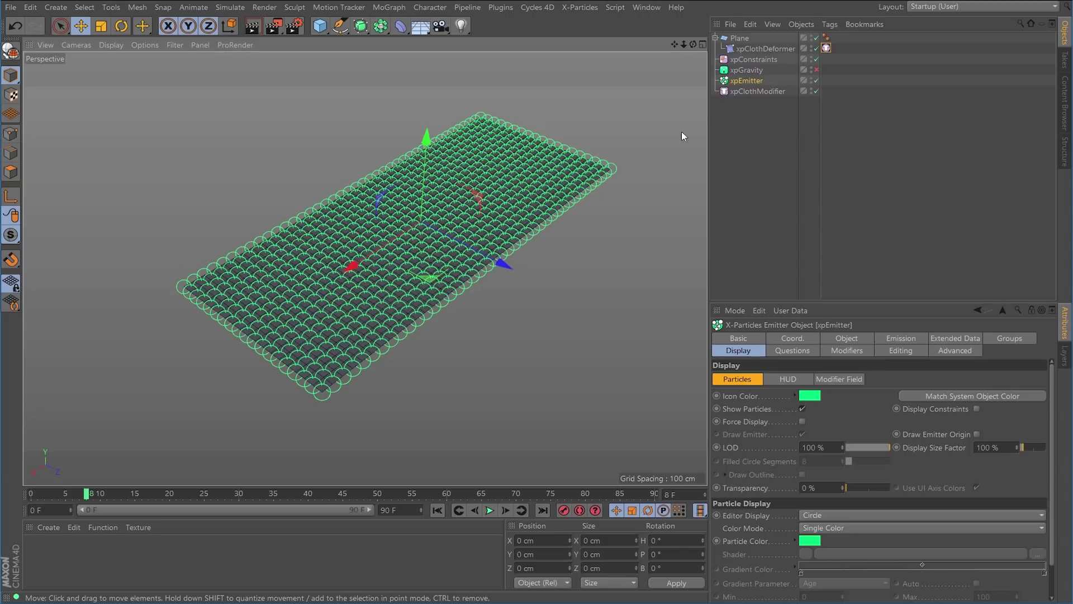
Examine the xpConstraints connection, surface tension and collision settings, and the xpClothModifier's object properties.
{"action": "left_click", "coordinate": [745, 60]}
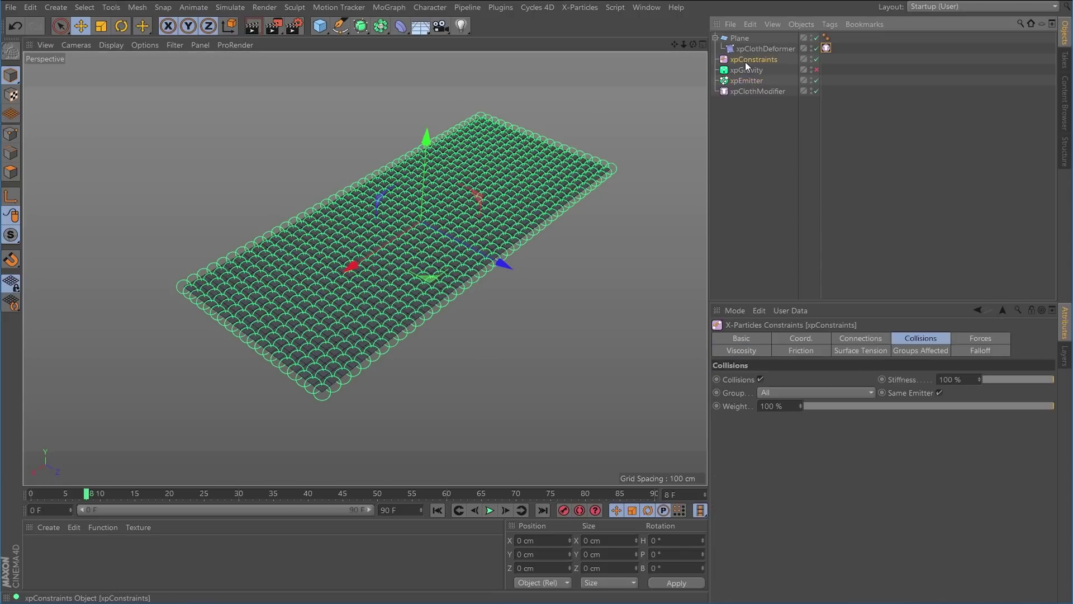
{"action": "left_click", "coordinate": [802, 340]}
{"action": "left_click", "coordinate": [838, 338]}
{"action": "left_click", "coordinate": [842, 351]}
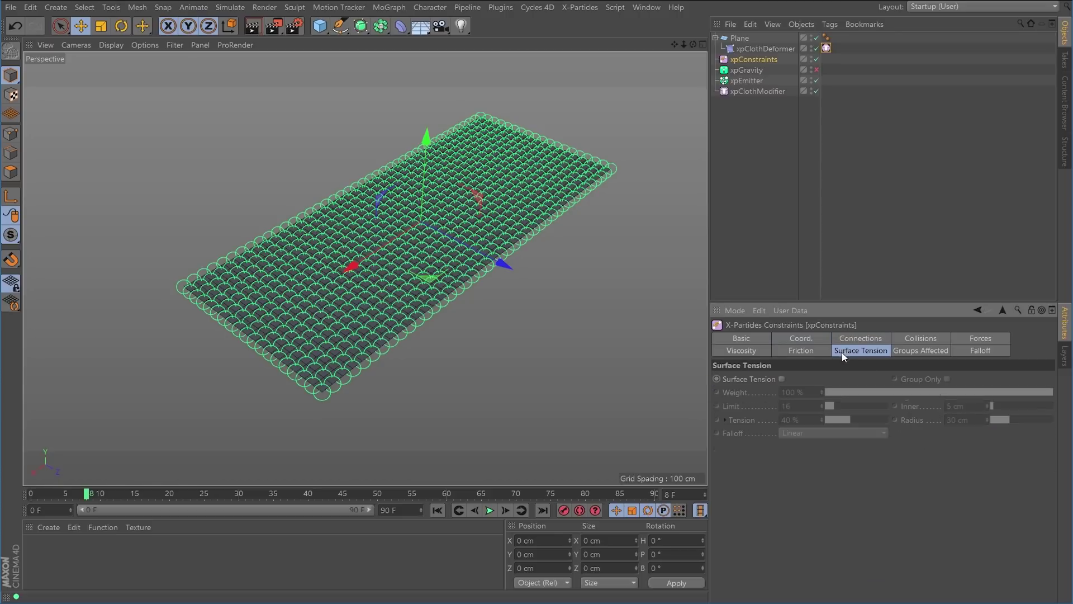
{"action": "left_click", "coordinate": [919, 337]}
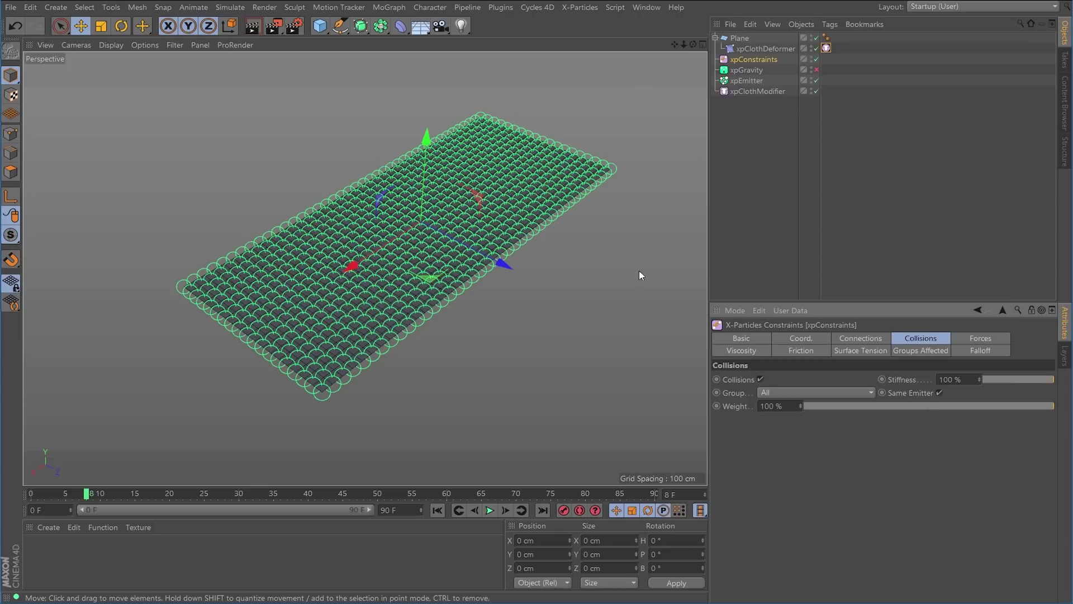
{"action": "left_click_drag", "start_coordinate": [502, 216], "coordinate": [559, 196], "text": "alt"}
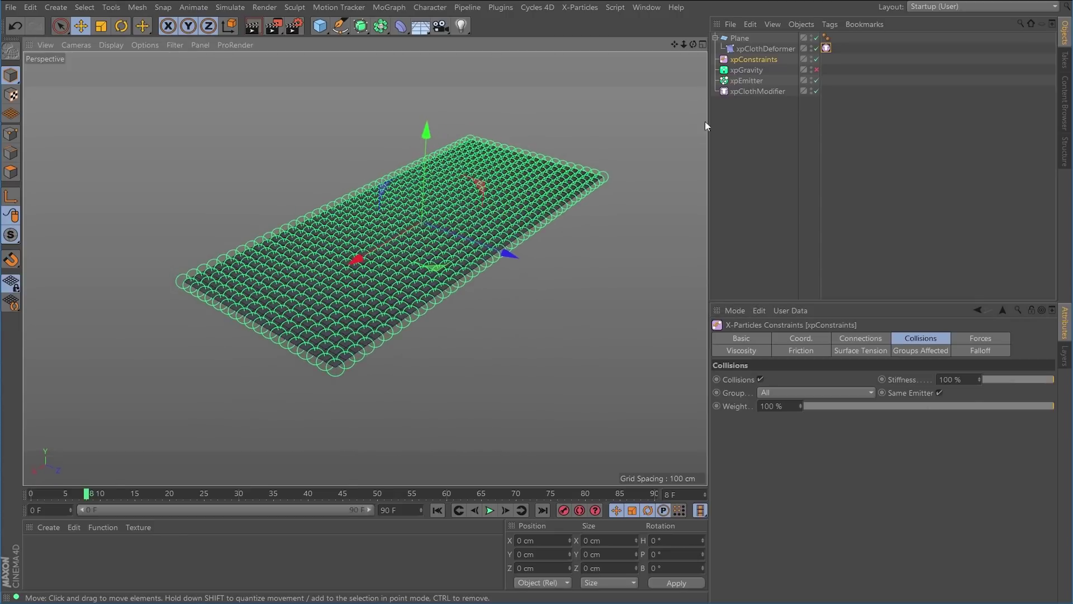
{"action": "left_click", "coordinate": [749, 91]}
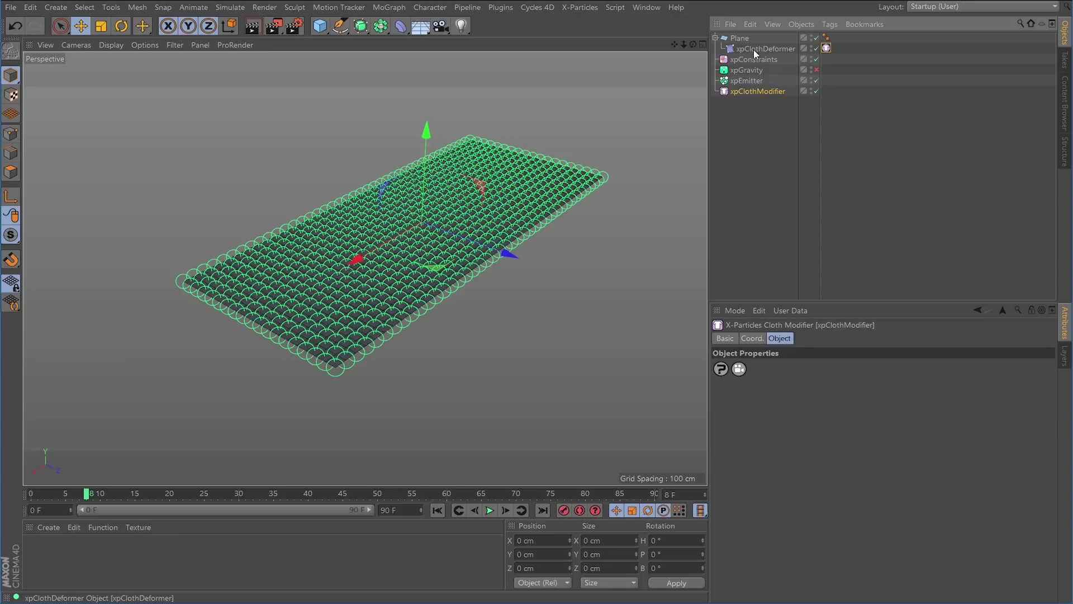
Check the xpClothTag's cloth settings, then add an xpTurbulence motion modifier and play the simulation from frame 0.
{"action": "left_click", "coordinate": [826, 49]}
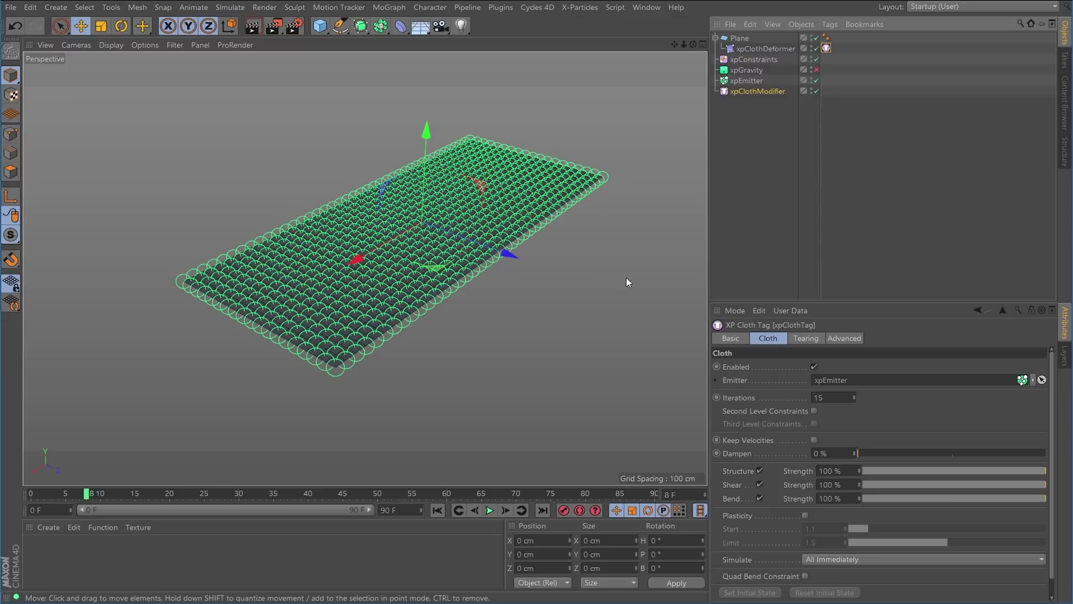
{"action": "left_click", "coordinate": [579, 7]}
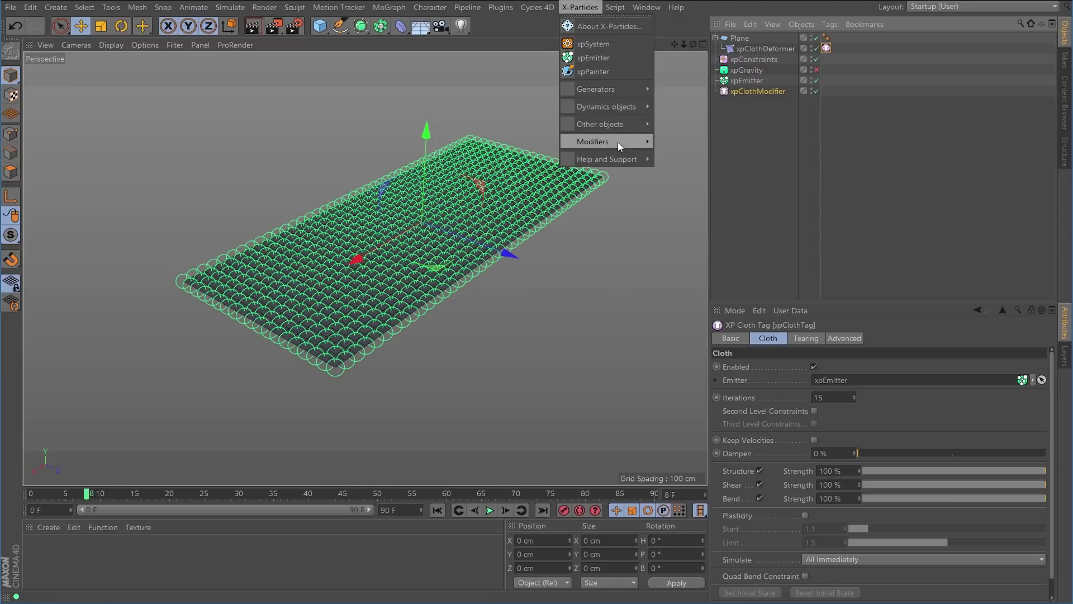
{"action": "mouse_move", "coordinate": [651, 139]}
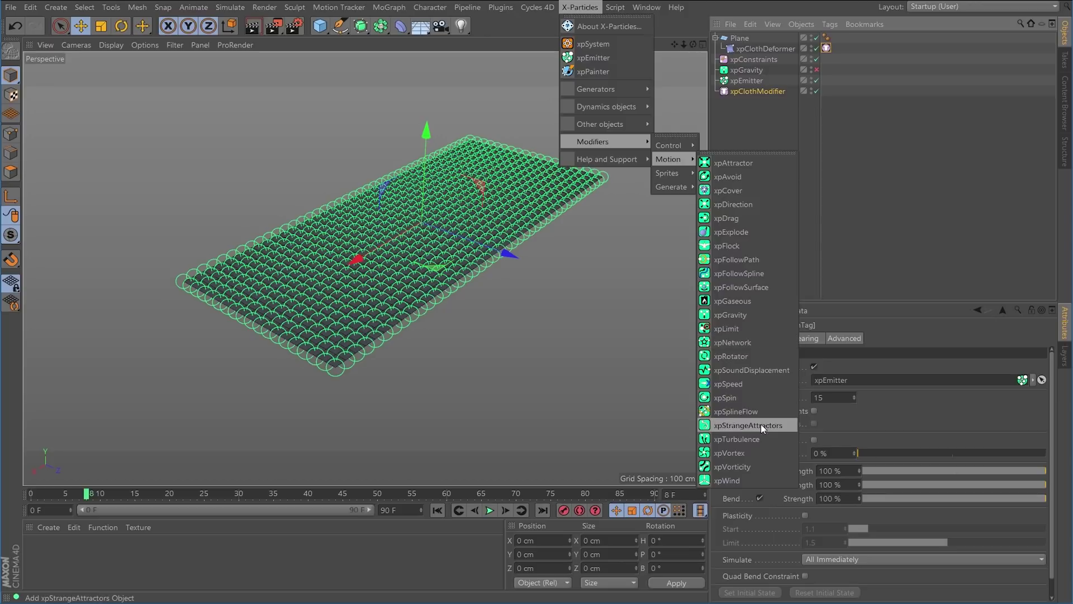
{"action": "left_click", "coordinate": [756, 436]}
{"action": "left_click", "coordinate": [437, 510]}
{"action": "left_click", "coordinate": [489, 510]}
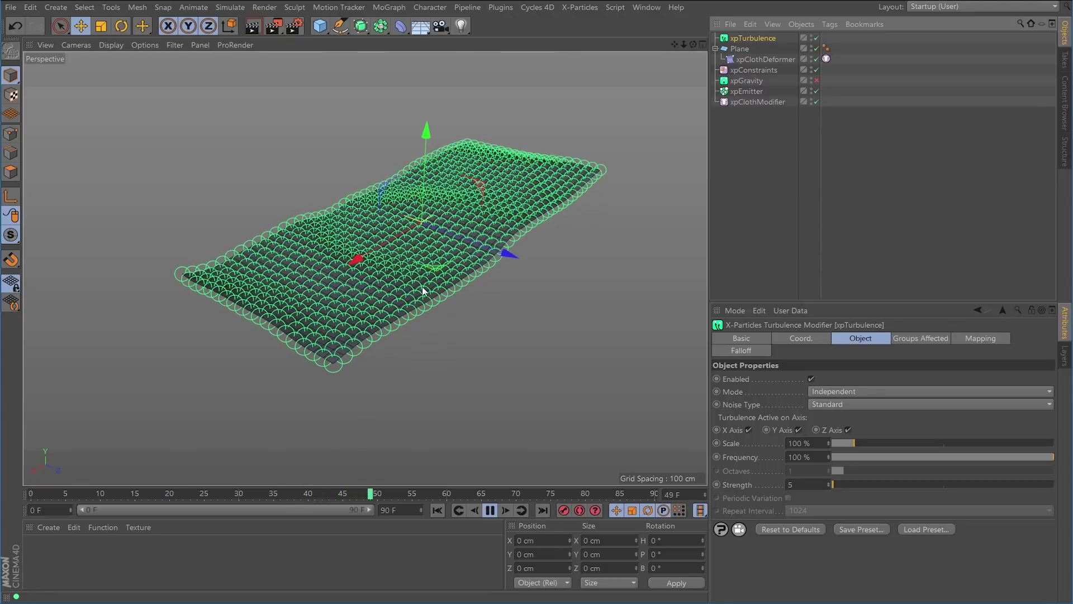
Hide the xpEmitter's particles in the viewport and delete the xpGravity object, ending with playback stopped at frame 0.
{"action": "left_click", "coordinate": [812, 91]}
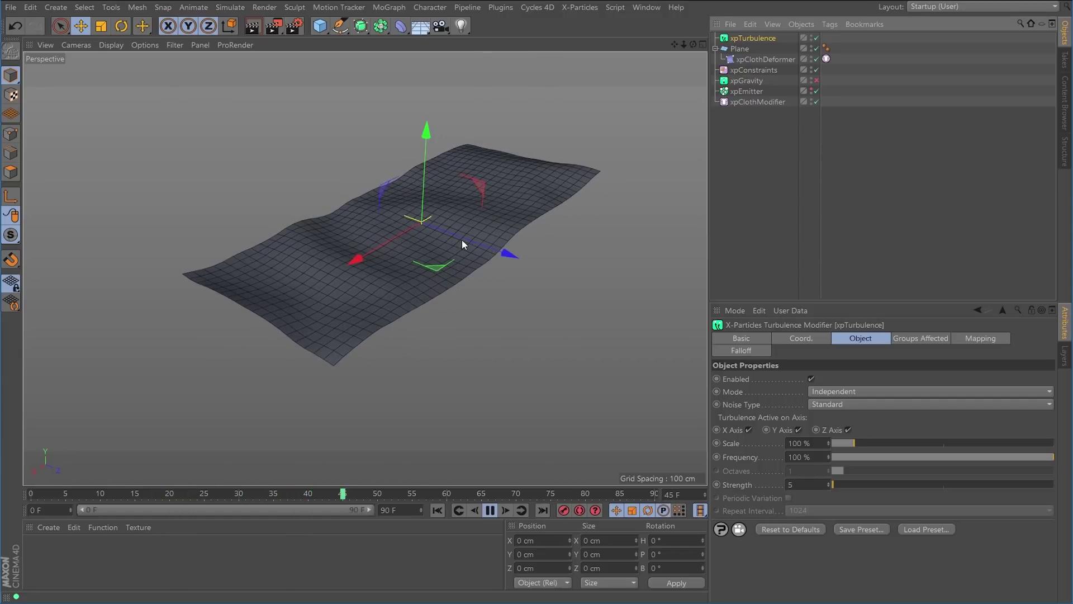
{"action": "left_click", "coordinate": [747, 81]}
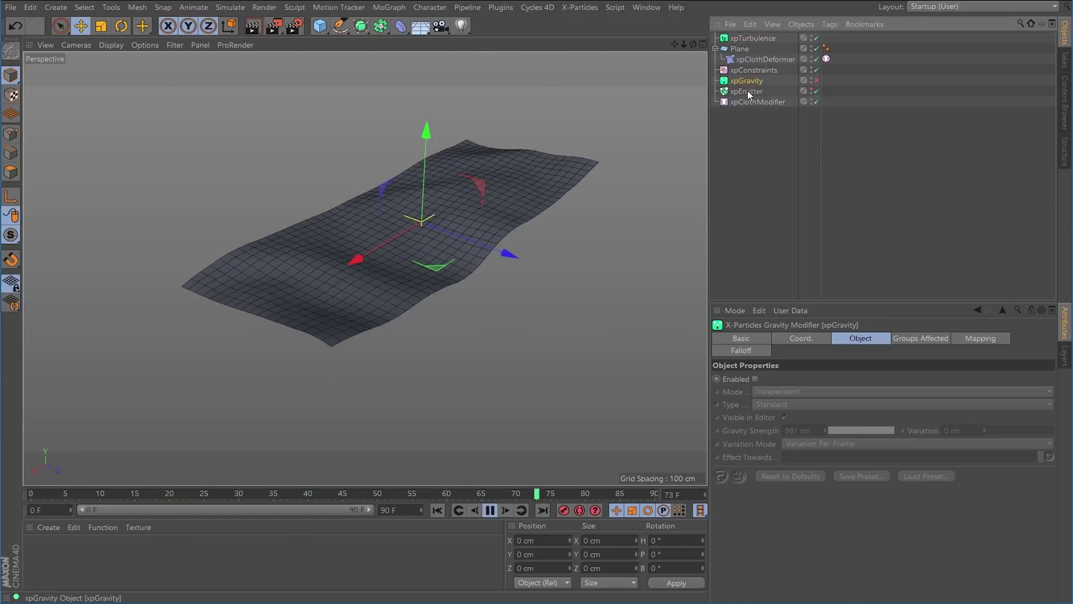
{"action": "key", "text": "Delete"}
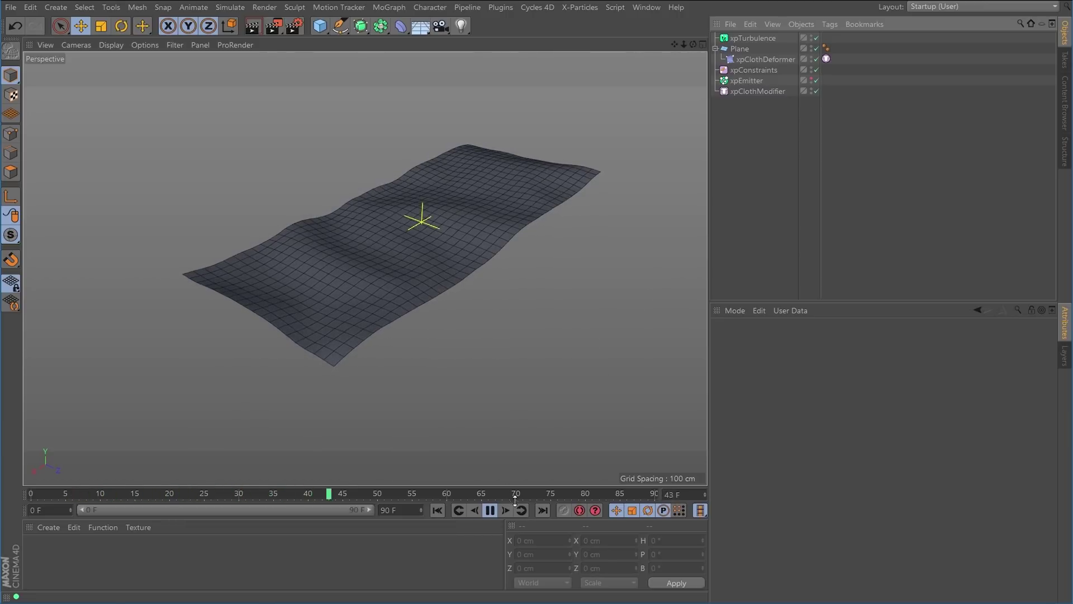
{"action": "left_click", "coordinate": [490, 510]}
{"action": "left_click", "coordinate": [437, 510]}
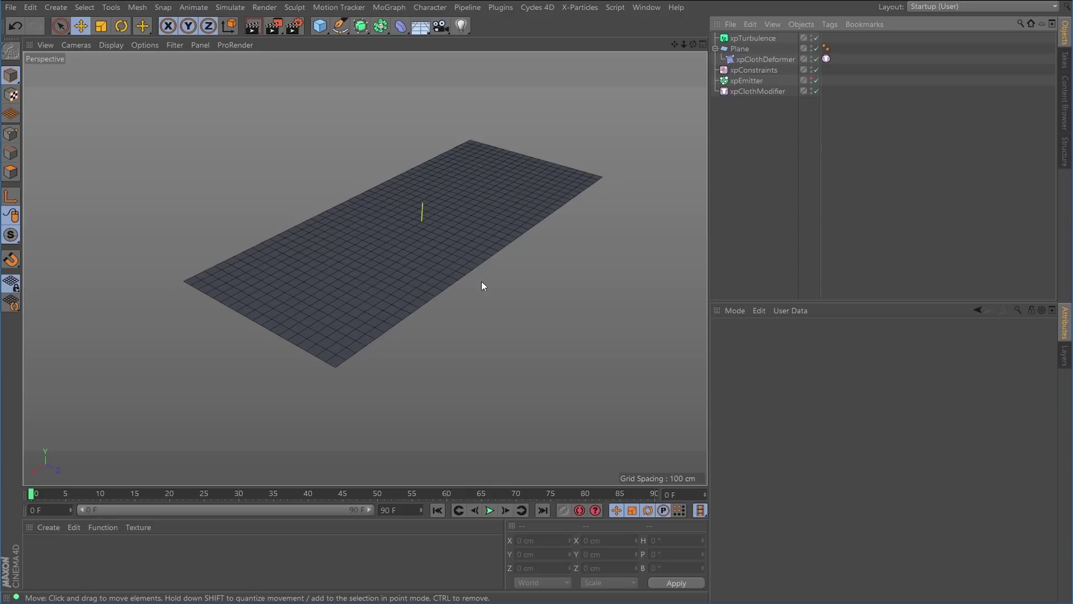
Play the simulation and set the xpTurbulence scale to 227 % and its strength to 86.
{"action": "scroll", "coordinate": [462, 246], "scroll_direction": "down", "scroll_amount": 6}
{"action": "left_click", "coordinate": [490, 510]}
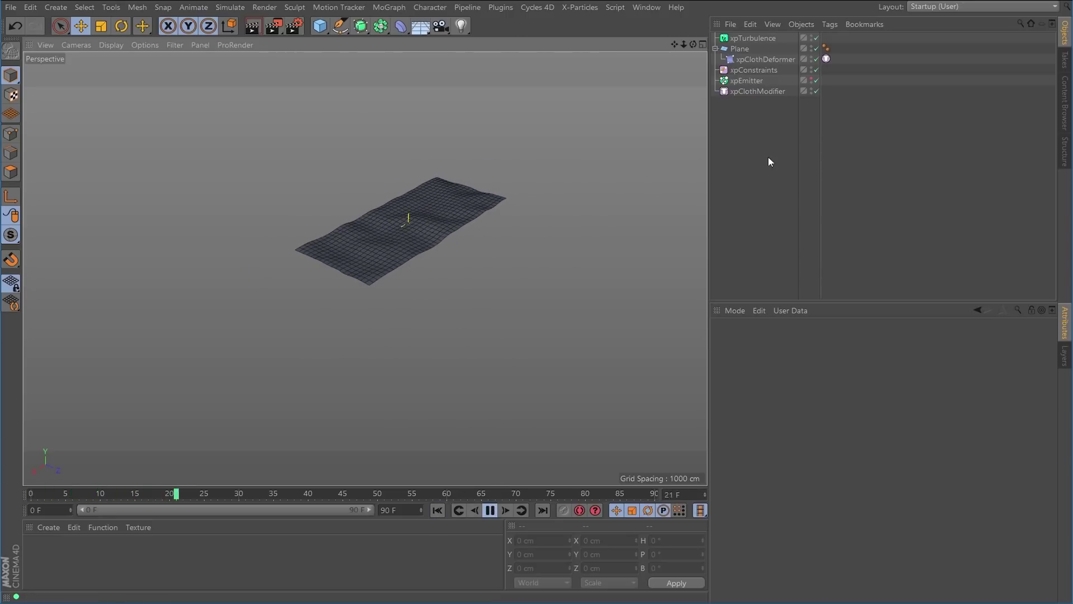
{"action": "left_click", "coordinate": [752, 38]}
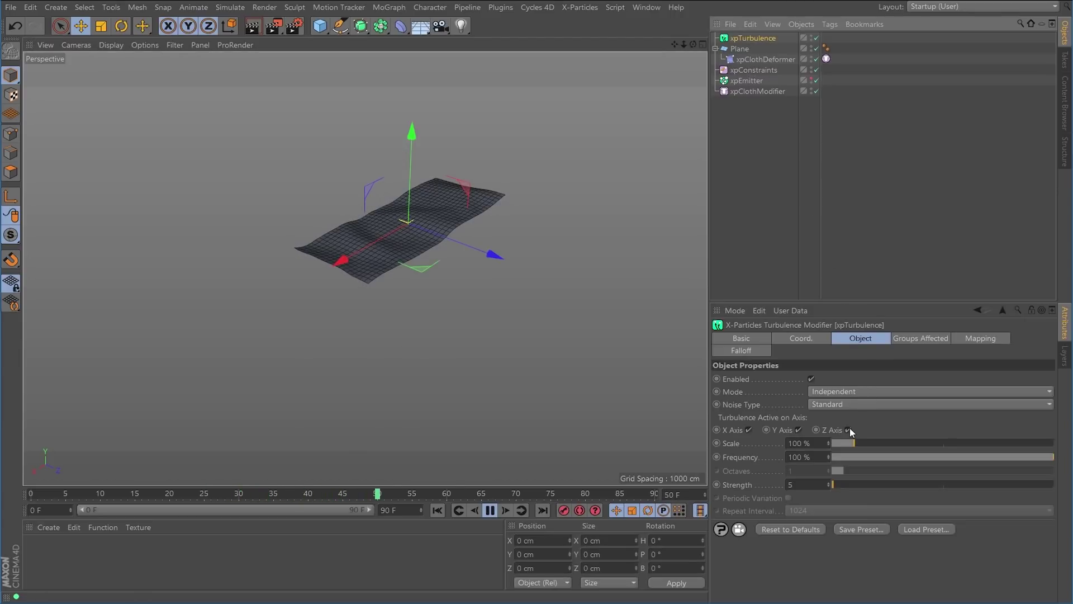
{"action": "double_click", "coordinate": [797, 485]}
{"action": "left_click_drag", "start_coordinate": [867, 442], "coordinate": [884, 442]}
{"action": "left_click_drag", "start_coordinate": [849, 484], "coordinate": [850, 484]}
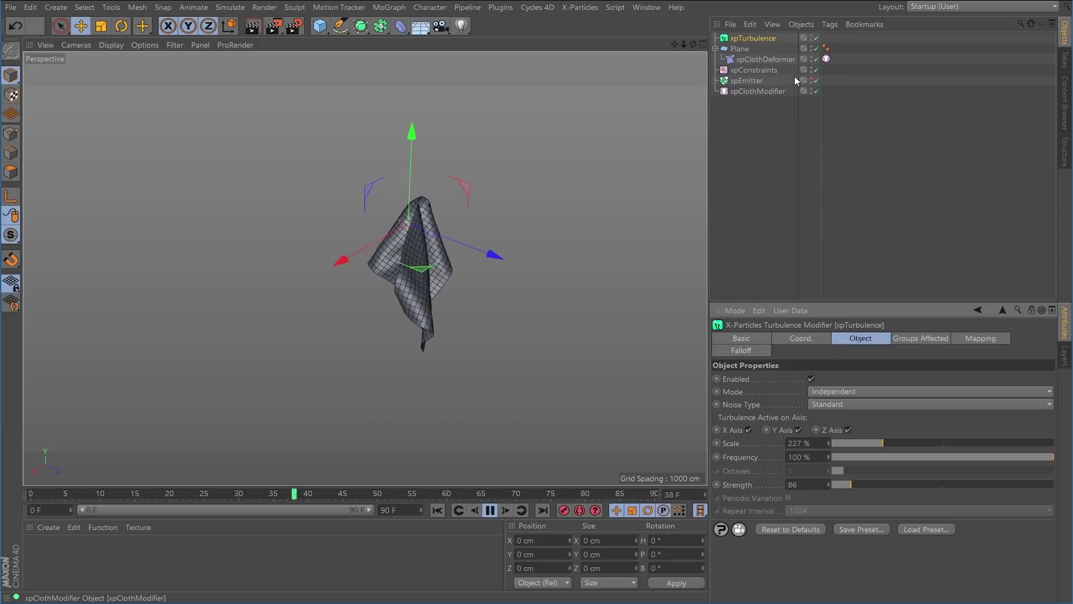
Set the xpClothTag's Dampen to 5 % and replay the simulation from the start, then stop it at frame 0.
{"action": "left_click", "coordinate": [826, 58]}
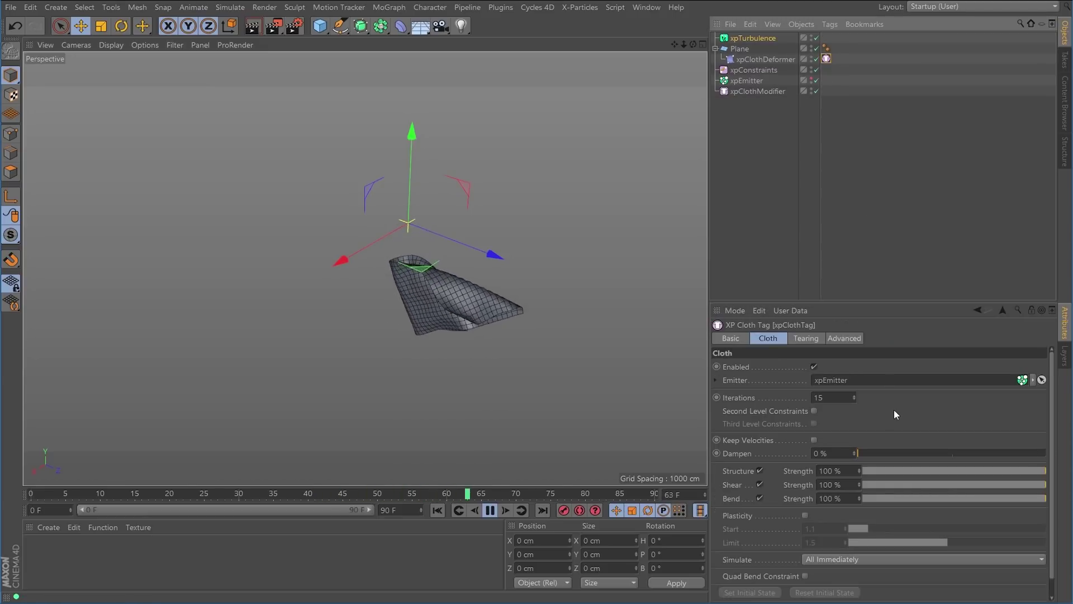
{"action": "scroll", "coordinate": [1054, 441], "scroll_direction": "down", "scroll_amount": 2}
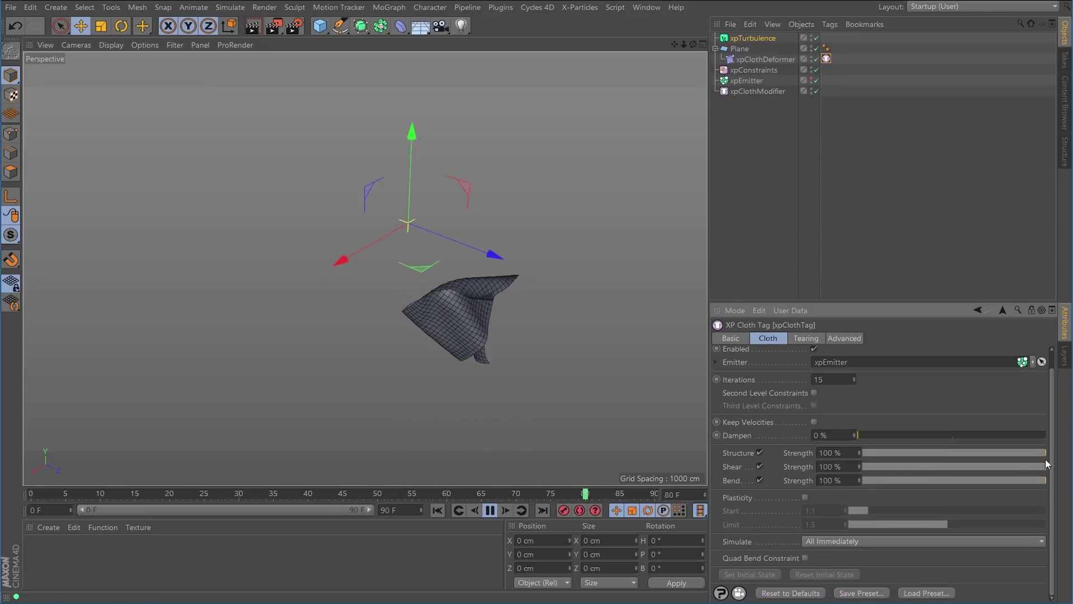
{"action": "left_click", "coordinate": [817, 435]}
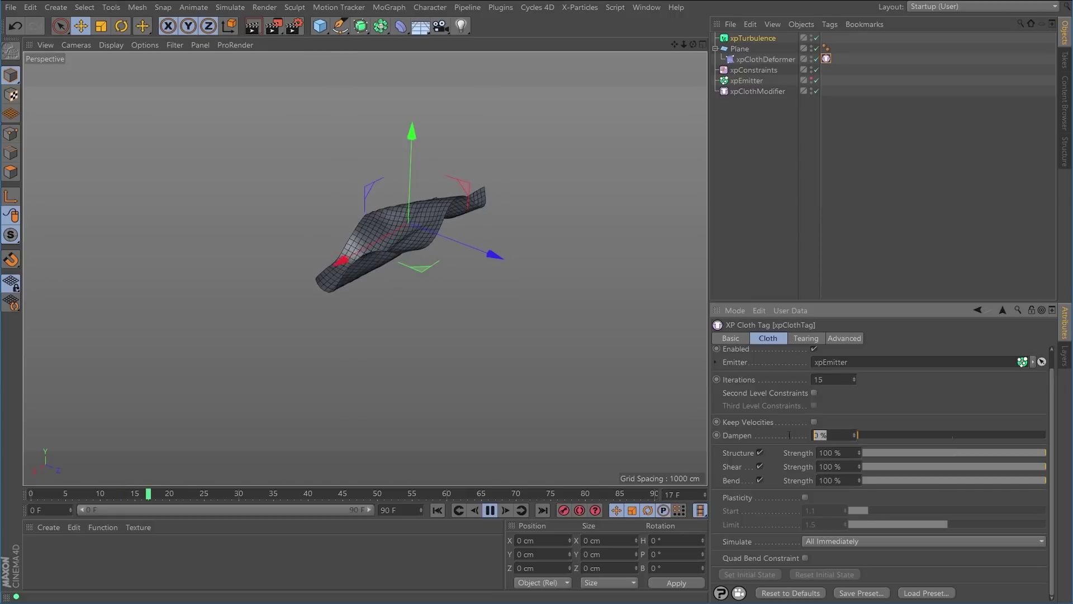
{"action": "type", "text": "5"}
{"action": "key", "text": "Return"}
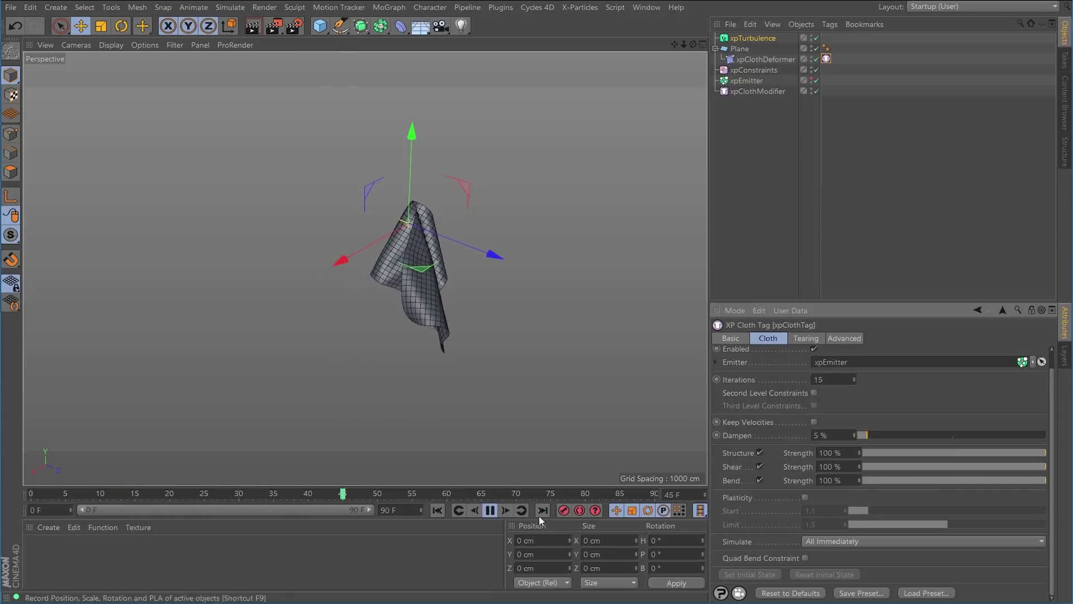
{"action": "left_click", "coordinate": [437, 510]}
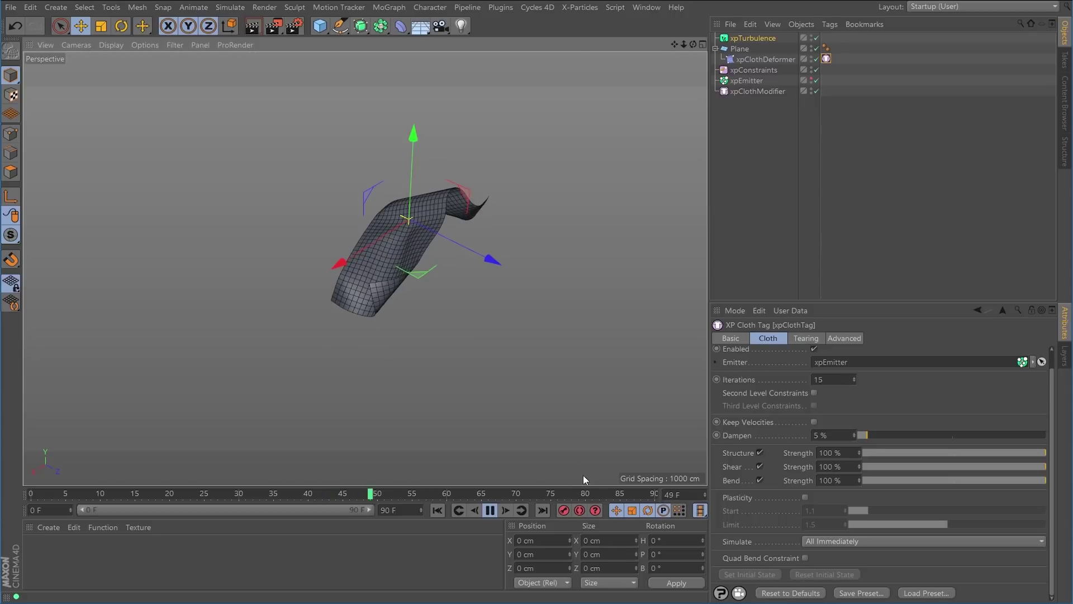
{"action": "left_click", "coordinate": [490, 510]}
{"action": "left_click", "coordinate": [437, 510]}
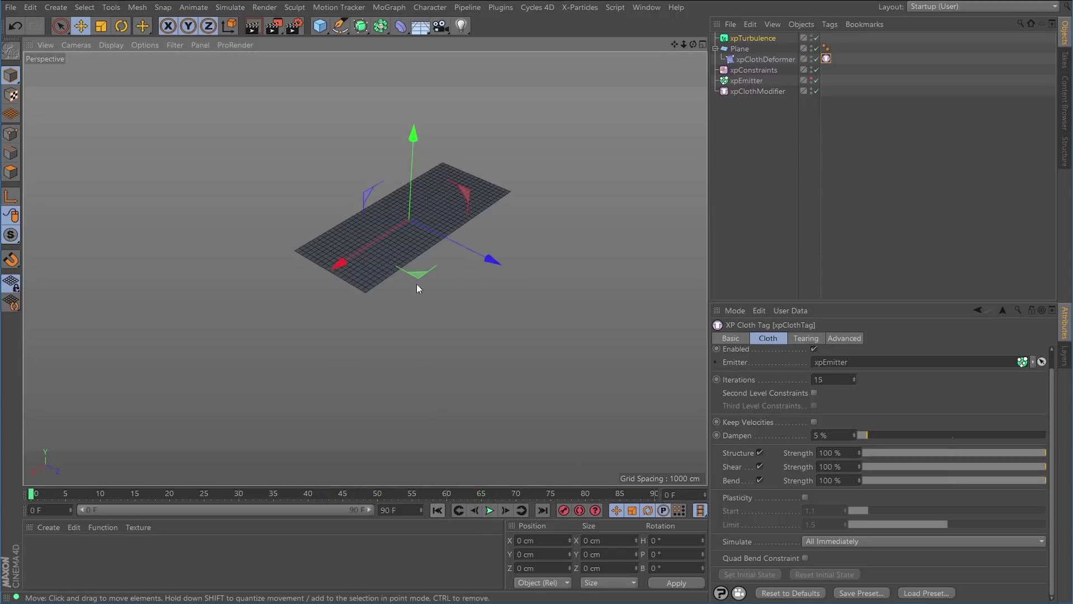
Place the Plane with its cloth deformer inside a new MoGraph Cloner.
{"action": "left_click_drag", "start_coordinate": [426, 262], "coordinate": [439, 243], "text": "alt"}
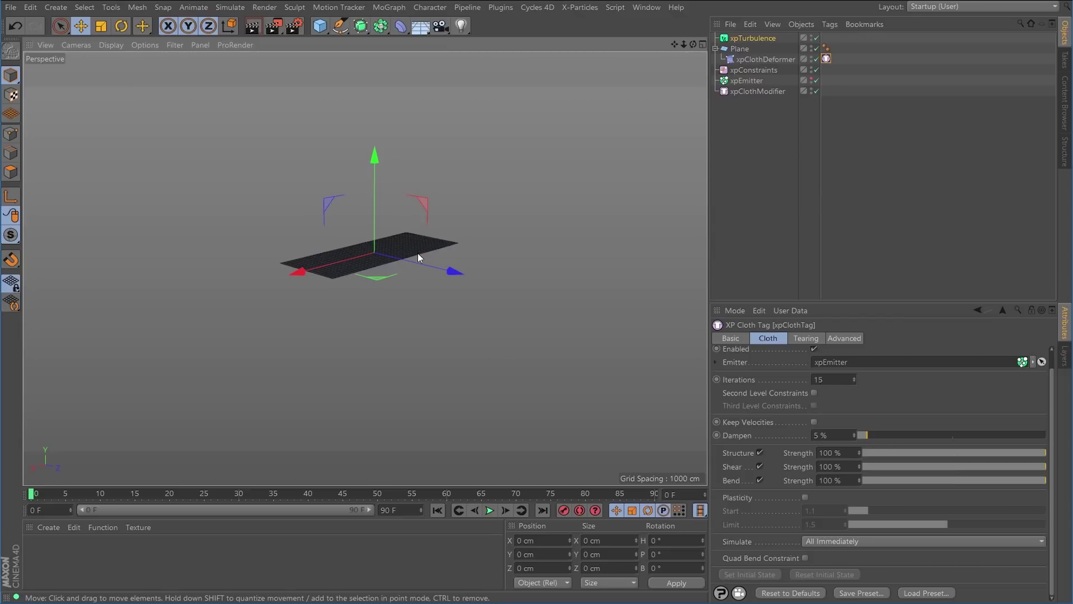
{"action": "left_click_drag", "start_coordinate": [412, 250], "coordinate": [584, 192], "text": "alt"}
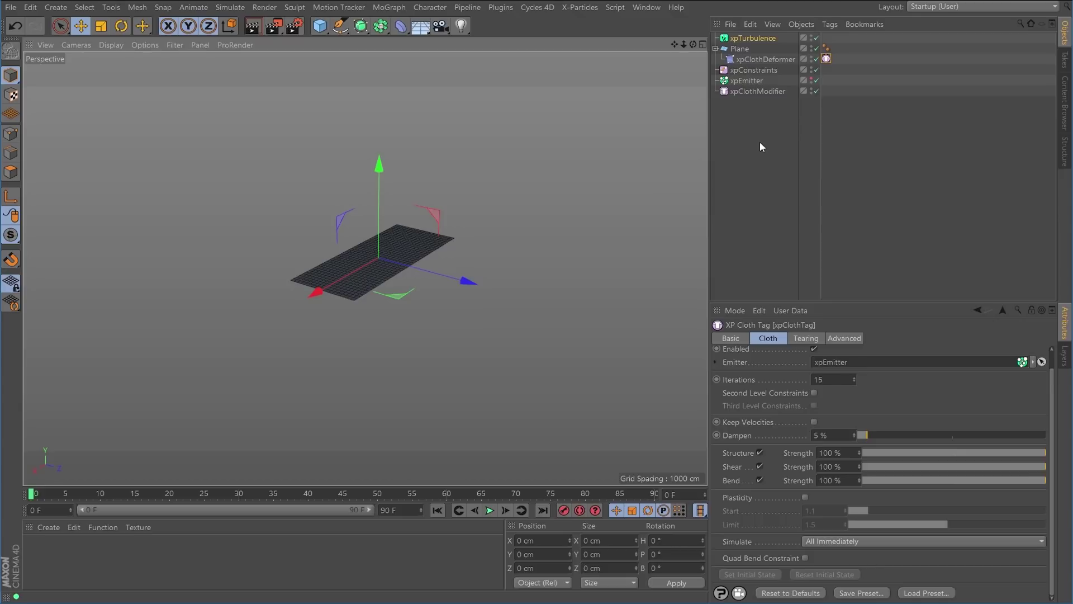
{"action": "left_click", "coordinate": [739, 53]}
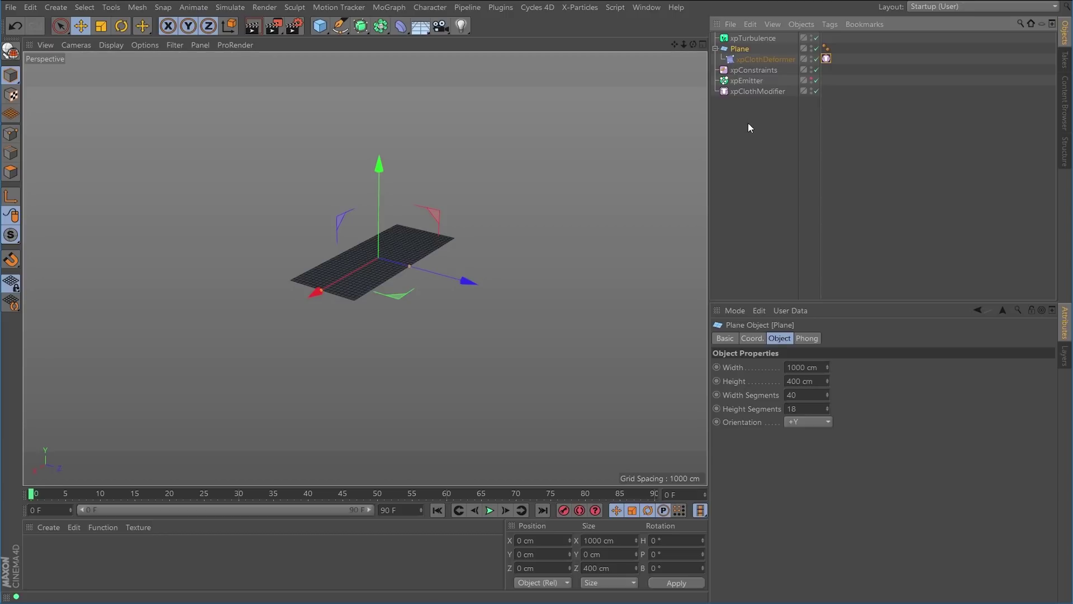
{"action": "left_click", "coordinate": [389, 7]}
{"action": "left_click", "coordinate": [421, 153], "text": "alt"}
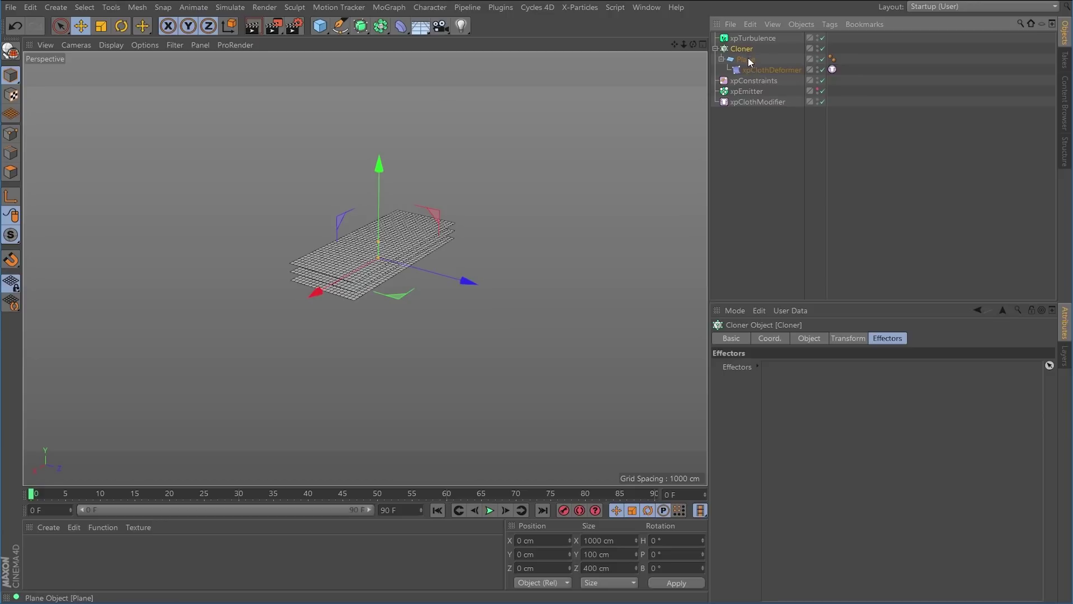
Preview the simulation on the cloned planes from a closer view and return to frame 0.
{"action": "left_click_drag", "start_coordinate": [390, 246], "coordinate": [382, 233], "text": "alt"}
{"action": "right_click_drag", "start_coordinate": [391, 244], "coordinate": [461, 227], "text": "alt"}
{"action": "left_click_drag", "start_coordinate": [427, 250], "coordinate": [438, 258], "text": "alt"}
{"action": "left_click", "coordinate": [487, 509]}
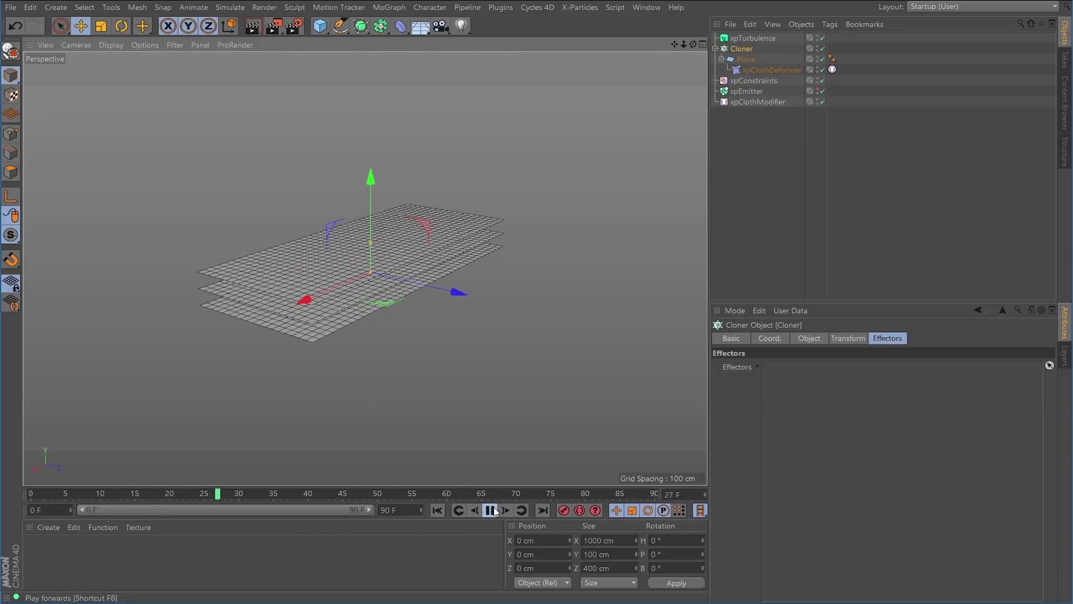
{"action": "left_click", "coordinate": [490, 510]}
{"action": "left_click", "coordinate": [437, 509]}
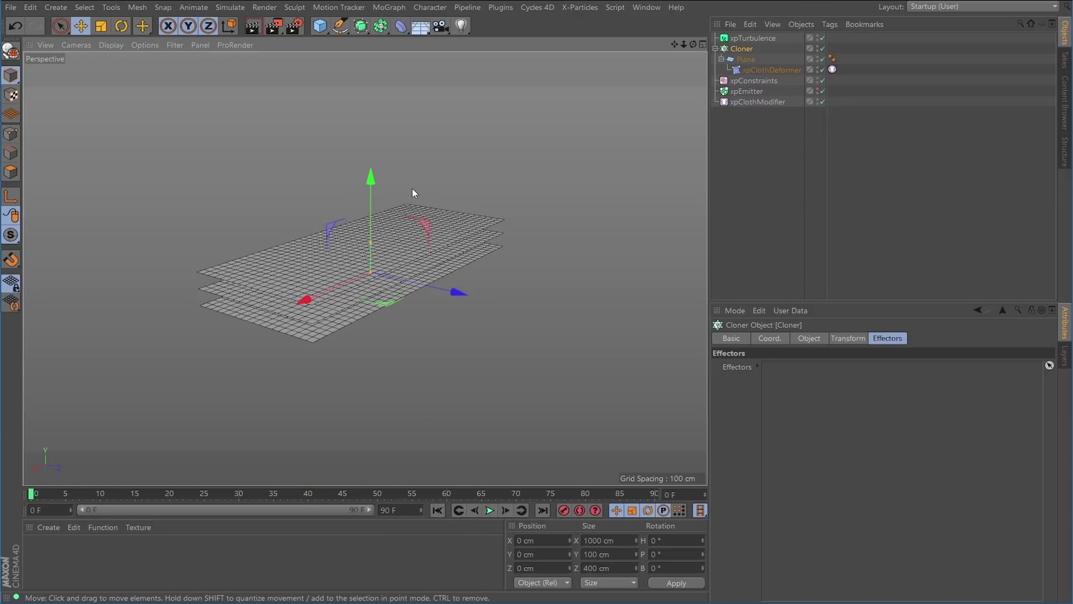
Switch the Cloner to Grid Array mode with a count of 2 × 3 × 2 clones.
{"action": "left_click_drag", "start_coordinate": [431, 230], "coordinate": [451, 242], "text": "alt"}
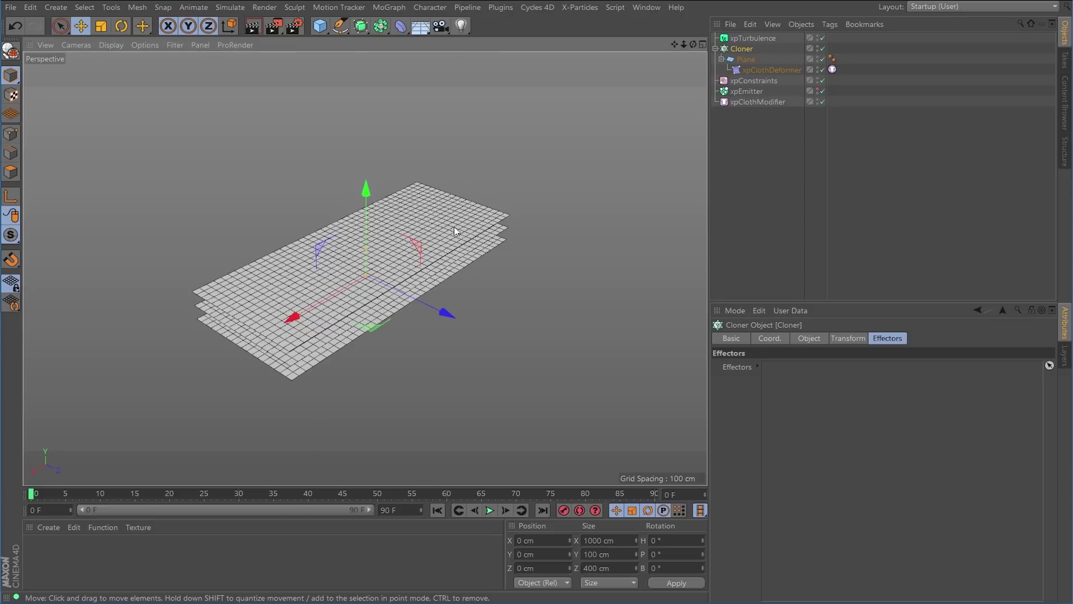
{"action": "scroll", "coordinate": [472, 225], "scroll_direction": "down", "scroll_amount": 7}
{"action": "left_click_drag", "start_coordinate": [441, 263], "coordinate": [448, 237], "text": "alt"}
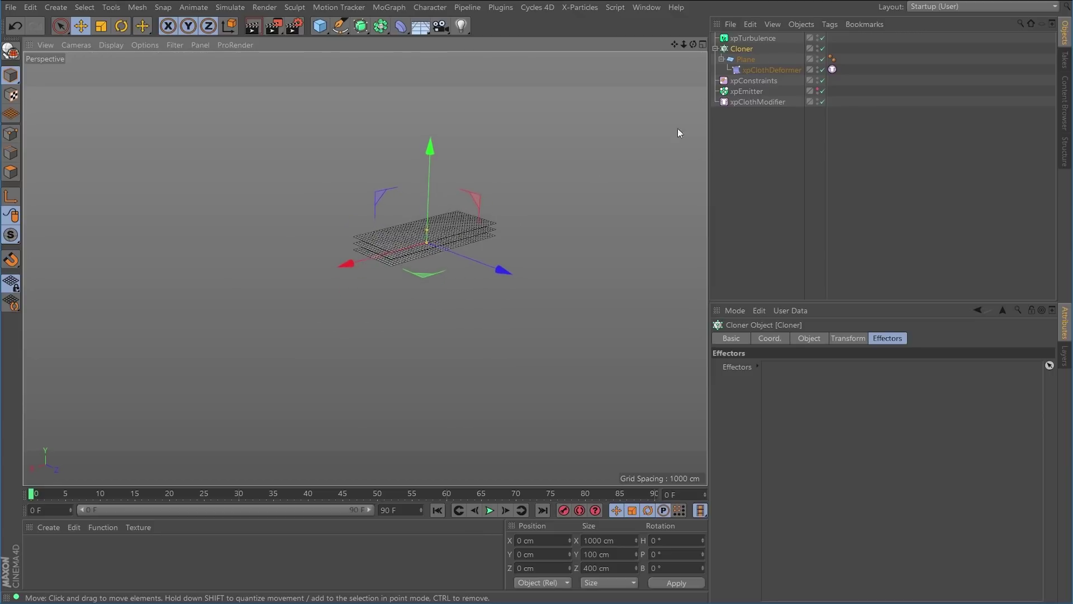
{"action": "left_click", "coordinate": [808, 339]}
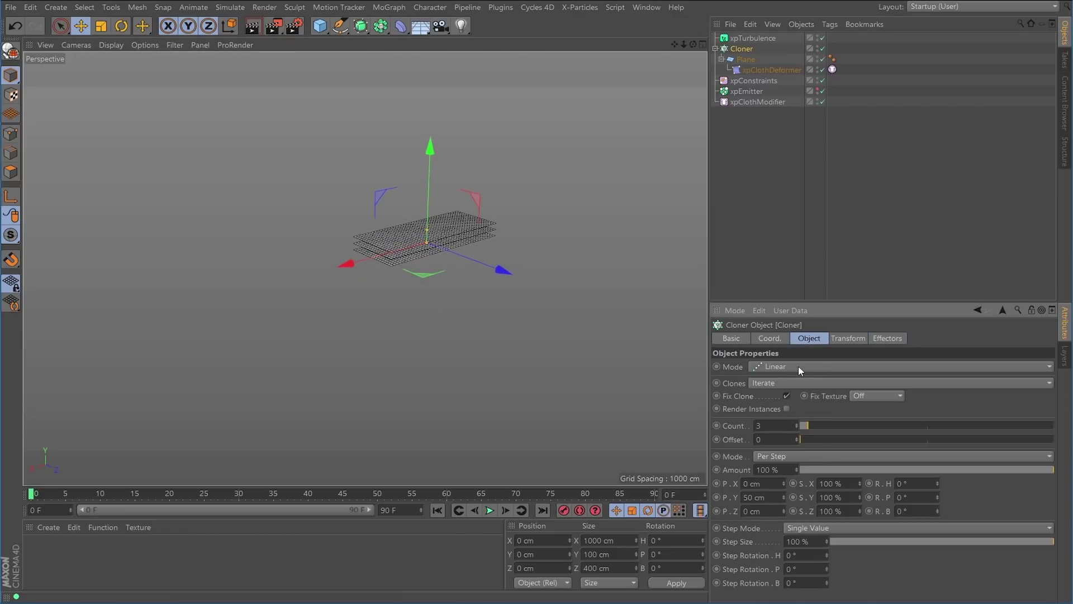
{"action": "left_click", "coordinate": [798, 367]}
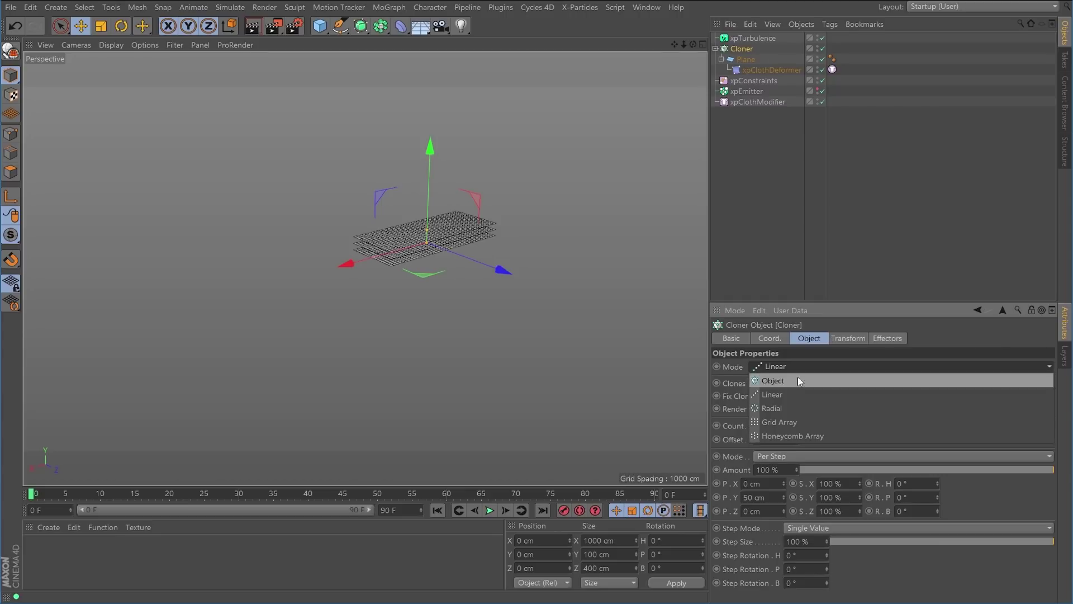
{"action": "left_click", "coordinate": [794, 422]}
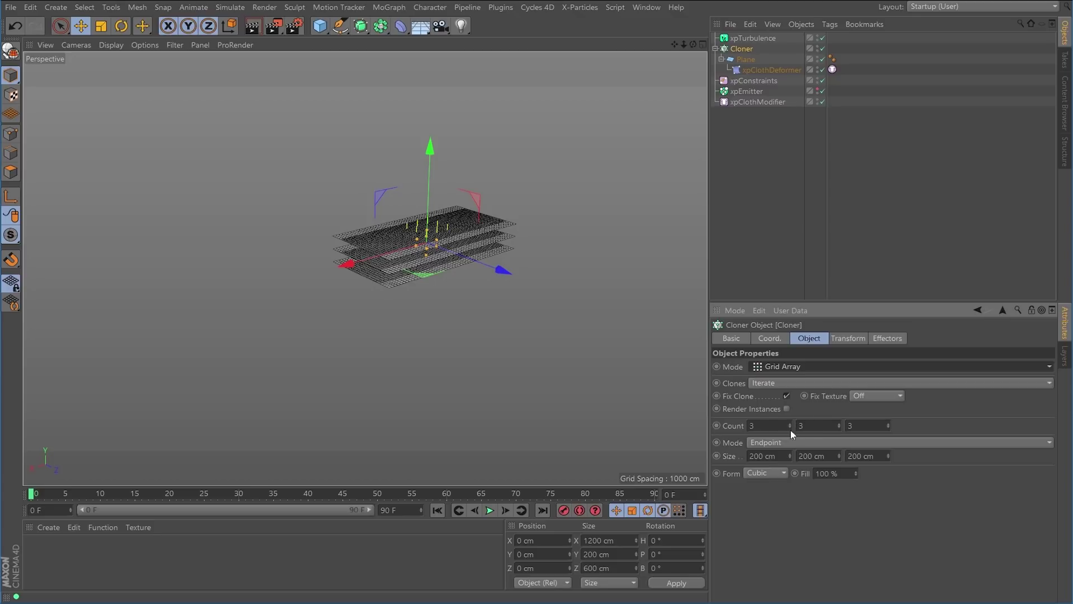
{"action": "double_click", "coordinate": [773, 429]}
{"action": "type", "text": "2"}
{"action": "double_click", "coordinate": [866, 429]}
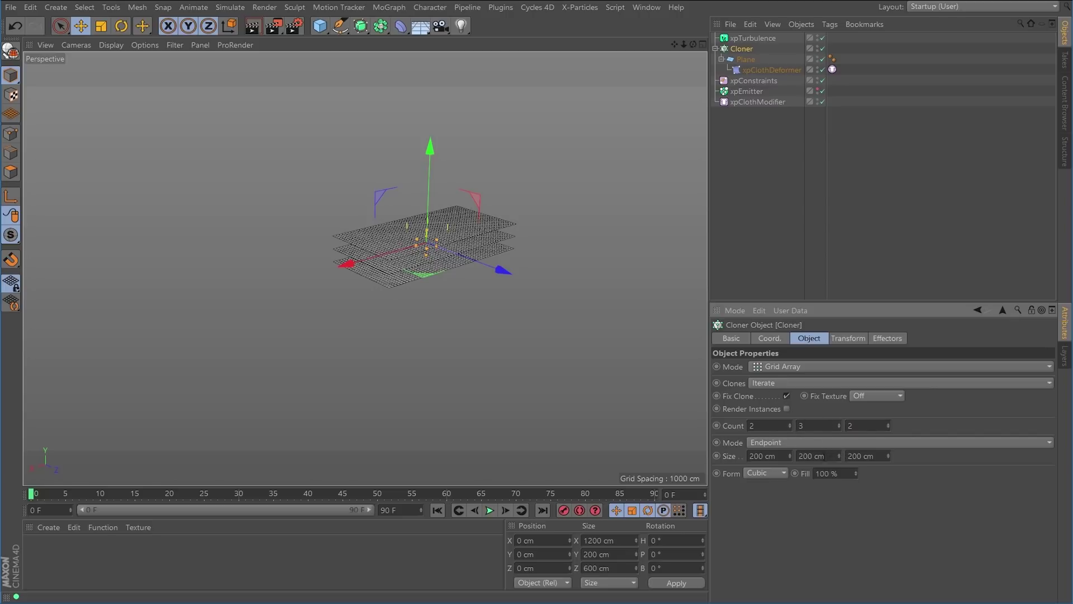
Spread the cloned planes apart by setting the grid size to 1314 × 792 × 641 cm.
{"action": "left_click_drag", "start_coordinate": [839, 455], "coordinate": [816, 139]}
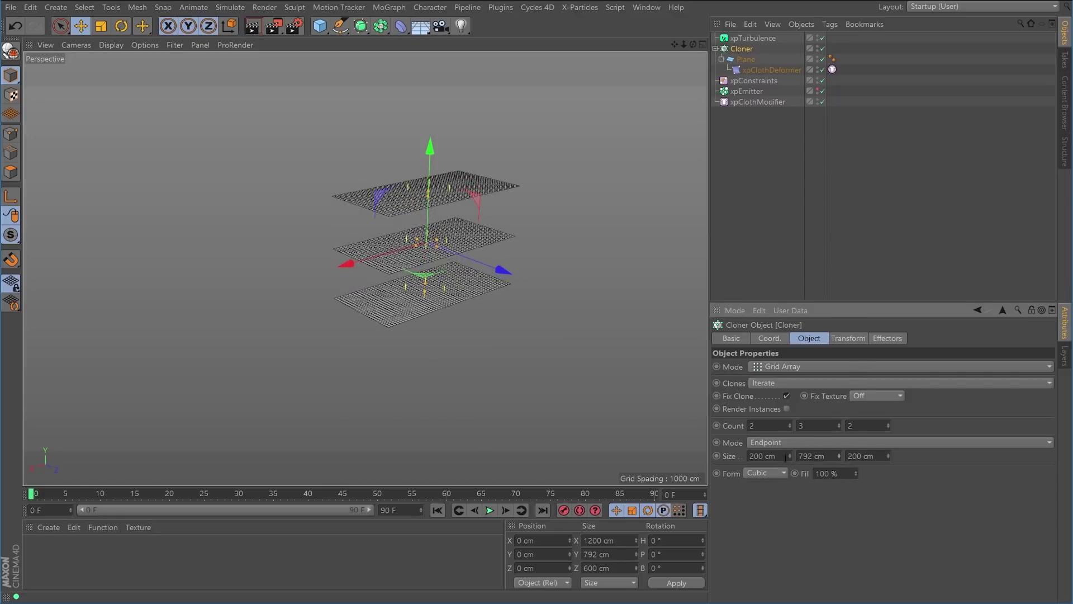
{"action": "mouse_move", "coordinate": [790, 456]}
{"action": "left_mouse_down"}
{"action": "mouse_move", "coordinate": [810, 194]}
{"action": "mouse_move", "coordinate": [810, 370]}
{"action": "left_mouse_up"}
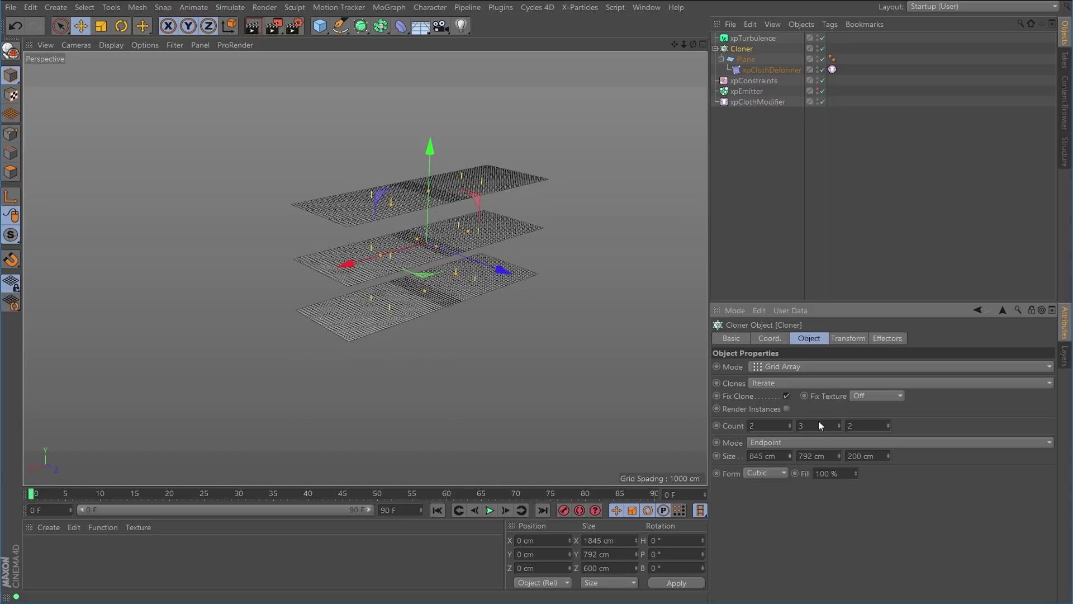
{"action": "left_click_drag", "start_coordinate": [790, 456], "coordinate": [806, 214]}
{"action": "mouse_move", "coordinate": [887, 455]}
{"action": "left_mouse_down"}
{"action": "mouse_move", "coordinate": [850, 331]}
{"action": "mouse_move", "coordinate": [790, 207]}
{"action": "mouse_move", "coordinate": [788, 222]}
{"action": "mouse_move", "coordinate": [780, 207]}
{"action": "mouse_move", "coordinate": [783, 223]}
{"action": "mouse_move", "coordinate": [743, 224]}
{"action": "left_mouse_up"}
{"action": "mouse_move", "coordinate": [615, 252]}
{"action": "left_mouse_down", "text": "alt"}
{"action": "mouse_move", "coordinate": [508, 263]}
{"action": "mouse_move", "coordinate": [605, 170]}
{"action": "mouse_move", "coordinate": [569, 224]}
{"action": "mouse_move", "coordinate": [483, 254]}
{"action": "mouse_move", "coordinate": [379, 284]}
{"action": "mouse_move", "coordinate": [308, 263]}
{"action": "mouse_move", "coordinate": [545, 241]}
{"action": "mouse_move", "coordinate": [577, 255]}
{"action": "mouse_move", "coordinate": [590, 283]}
{"action": "mouse_move", "coordinate": [605, 271]}
{"action": "mouse_move", "coordinate": [535, 292]}
{"action": "mouse_move", "coordinate": [524, 276]}
{"action": "mouse_move", "coordinate": [343, 245]}
{"action": "mouse_move", "coordinate": [314, 229]}
{"action": "mouse_move", "coordinate": [434, 254]}
{"action": "mouse_move", "coordinate": [472, 281]}
{"action": "mouse_move", "coordinate": [546, 235]}
{"action": "mouse_move", "coordinate": [558, 251]}
{"action": "mouse_move", "coordinate": [549, 319]}
{"action": "mouse_move", "coordinate": [525, 305]}
{"action": "mouse_move", "coordinate": [545, 252]}
{"action": "left_mouse_up", "text": "alt"}
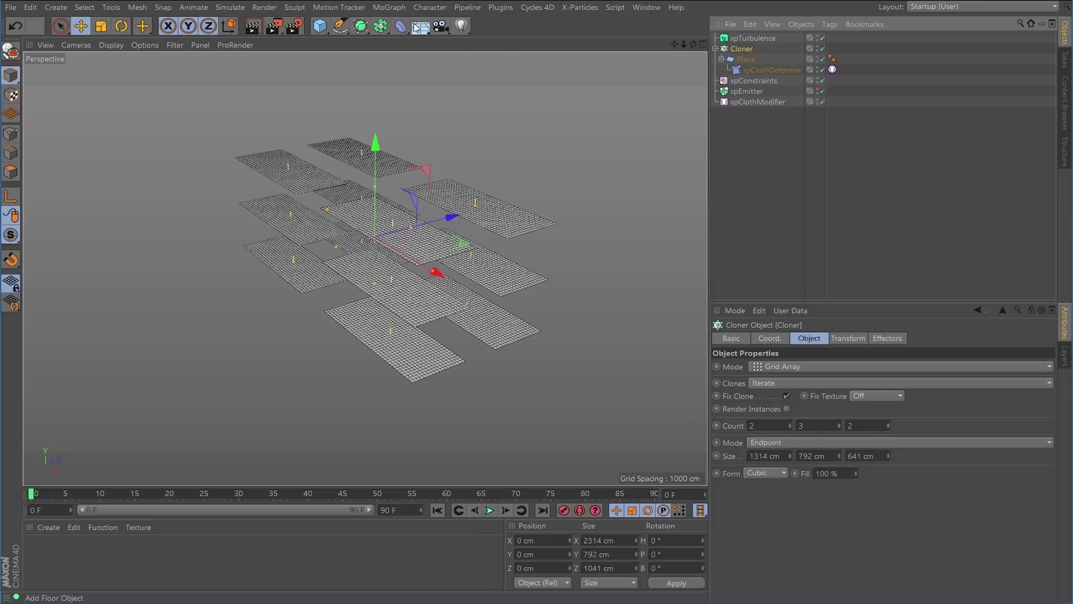
Add a Random effector to the Cloner and open its transform parameters.
{"action": "left_click", "coordinate": [392, 9]}
{"action": "mouse_move", "coordinate": [400, 32]}
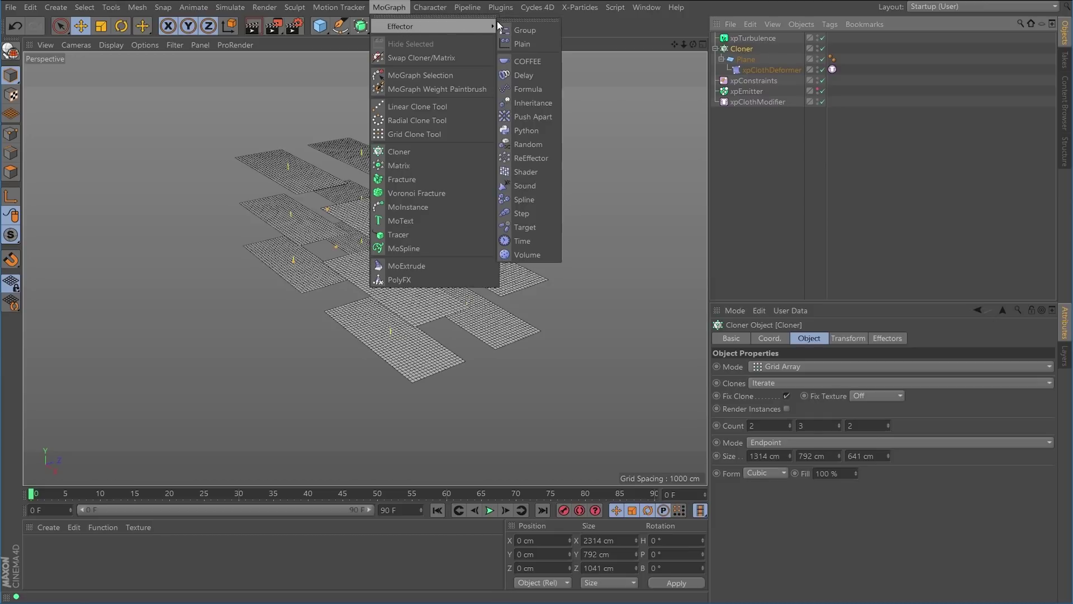
{"action": "left_click", "coordinate": [533, 143]}
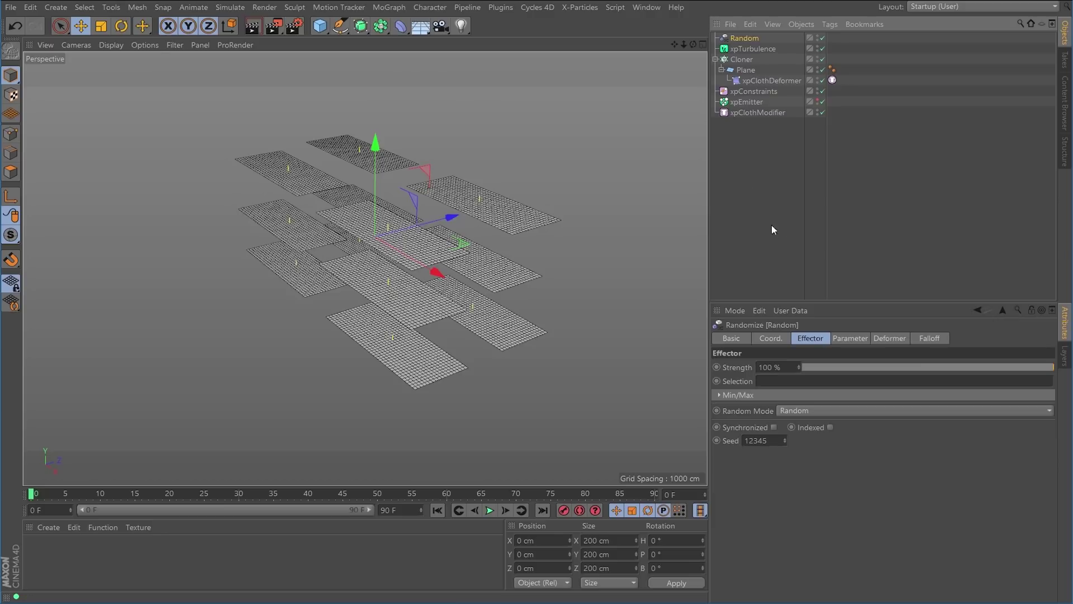
{"action": "left_click", "coordinate": [841, 339]}
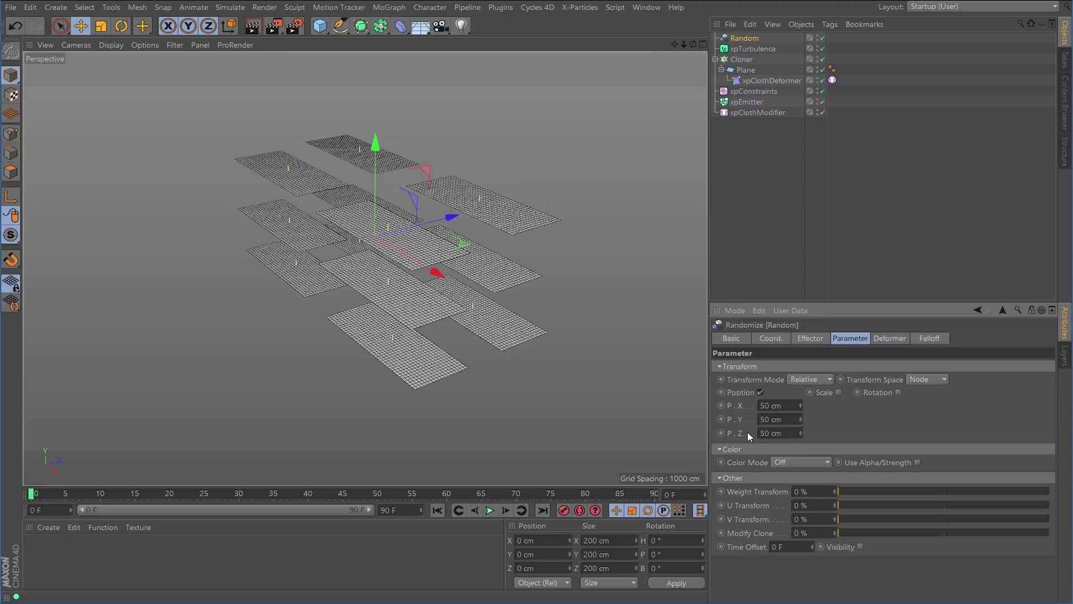
Set the Random effector's position offsets to 86 cm in X, 283 cm in Y and -7 cm in Z.
{"action": "mouse_move", "coordinate": [458, 290]}
{"action": "left_mouse_down", "text": "alt"}
{"action": "mouse_move", "coordinate": [344, 203]}
{"action": "mouse_move", "coordinate": [398, 223]}
{"action": "mouse_move", "coordinate": [434, 258]}
{"action": "mouse_move", "coordinate": [420, 264]}
{"action": "mouse_move", "coordinate": [402, 243]}
{"action": "mouse_move", "coordinate": [480, 209]}
{"action": "mouse_move", "coordinate": [514, 221]}
{"action": "left_mouse_up", "text": "alt"}
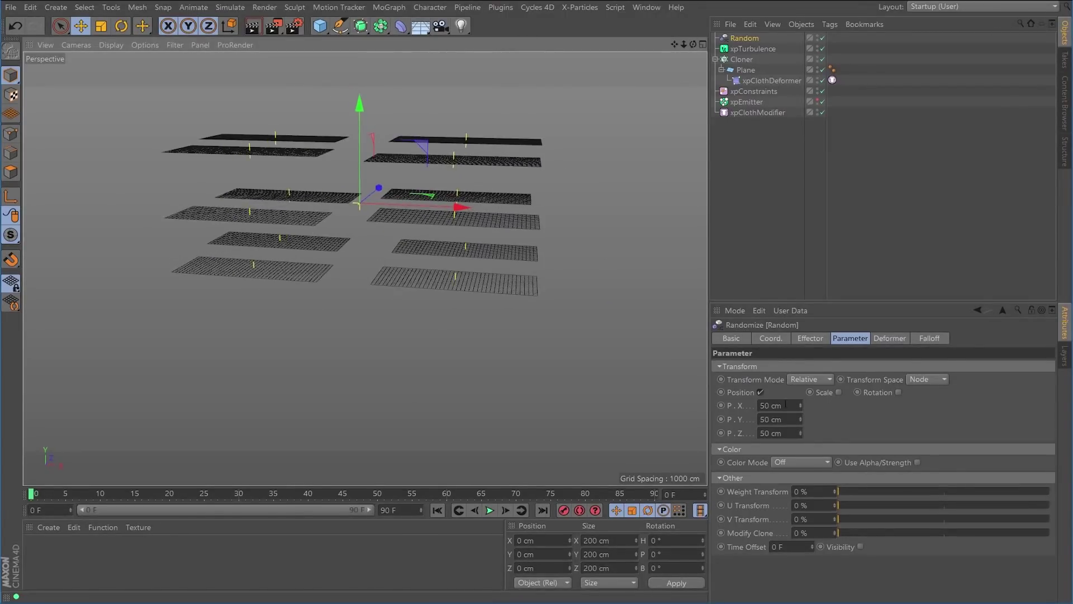
{"action": "left_click_drag", "start_coordinate": [800, 418], "coordinate": [772, 328]}
{"action": "mouse_move", "coordinate": [425, 240]}
{"action": "left_mouse_down", "text": "alt"}
{"action": "mouse_move", "coordinate": [217, 197]}
{"action": "mouse_move", "coordinate": [234, 228]}
{"action": "mouse_move", "coordinate": [307, 217]}
{"action": "mouse_move", "coordinate": [235, 251]}
{"action": "mouse_move", "coordinate": [246, 257]}
{"action": "left_mouse_up", "text": "alt"}
{"action": "left_click_drag", "start_coordinate": [803, 403], "coordinate": [798, 392]}
{"action": "left_click_drag", "start_coordinate": [804, 446], "coordinate": [810, 465]}
{"action": "mouse_move", "coordinate": [463, 213]}
{"action": "left_mouse_down", "text": "alt"}
{"action": "mouse_move", "coordinate": [547, 172]}
{"action": "mouse_move", "coordinate": [565, 182]}
{"action": "mouse_move", "coordinate": [482, 182]}
{"action": "mouse_move", "coordinate": [437, 215]}
{"action": "mouse_move", "coordinate": [423, 209]}
{"action": "left_mouse_up", "text": "alt"}
{"action": "left_click_drag", "start_coordinate": [803, 421], "coordinate": [783, 377]}
{"action": "left_click_drag", "start_coordinate": [498, 314], "coordinate": [553, 268], "text": "alt"}
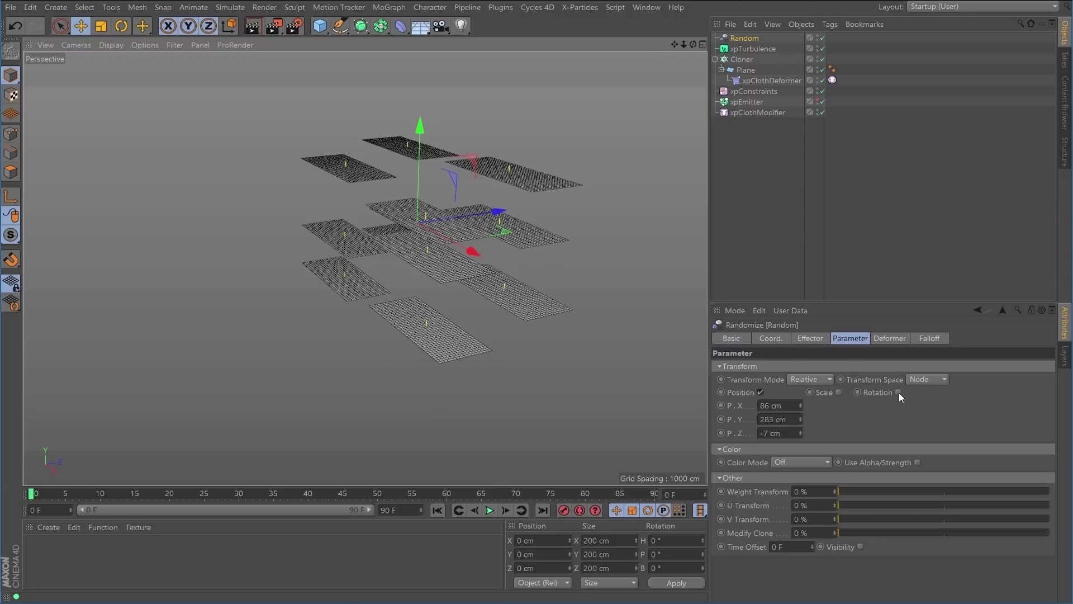
Enable rotation on the Random effector with heading 31°, pitch 29° and bank 48°.
{"action": "left_click", "coordinate": [898, 391]}
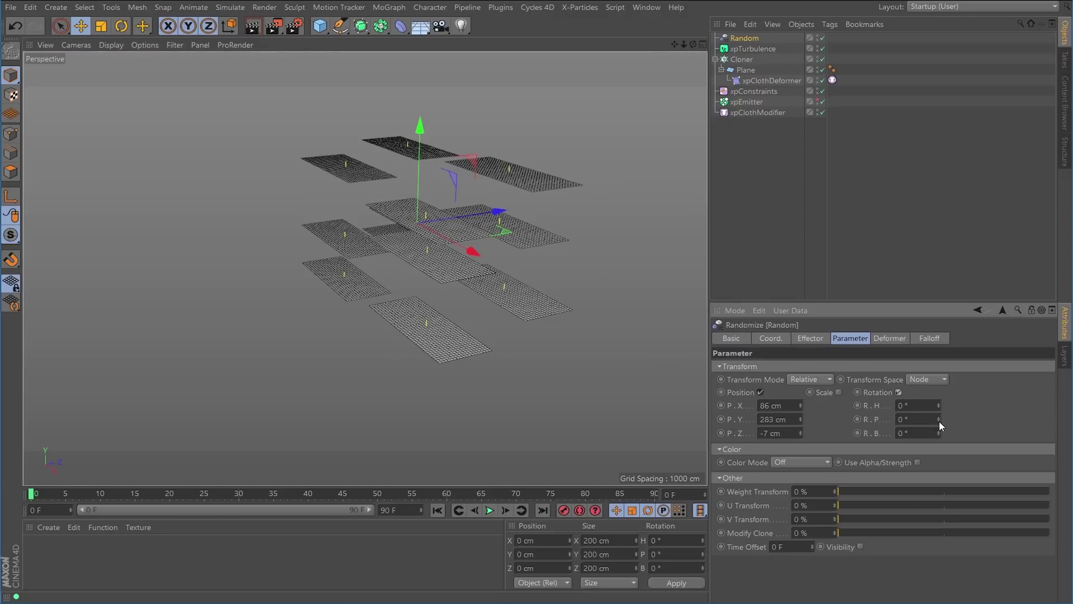
{"action": "mouse_move", "coordinate": [938, 414]}
{"action": "left_mouse_down"}
{"action": "mouse_move", "coordinate": [939, 400]}
{"action": "mouse_move", "coordinate": [937, 425]}
{"action": "mouse_move", "coordinate": [927, 404]}
{"action": "mouse_move", "coordinate": [938, 387]}
{"action": "left_mouse_up"}
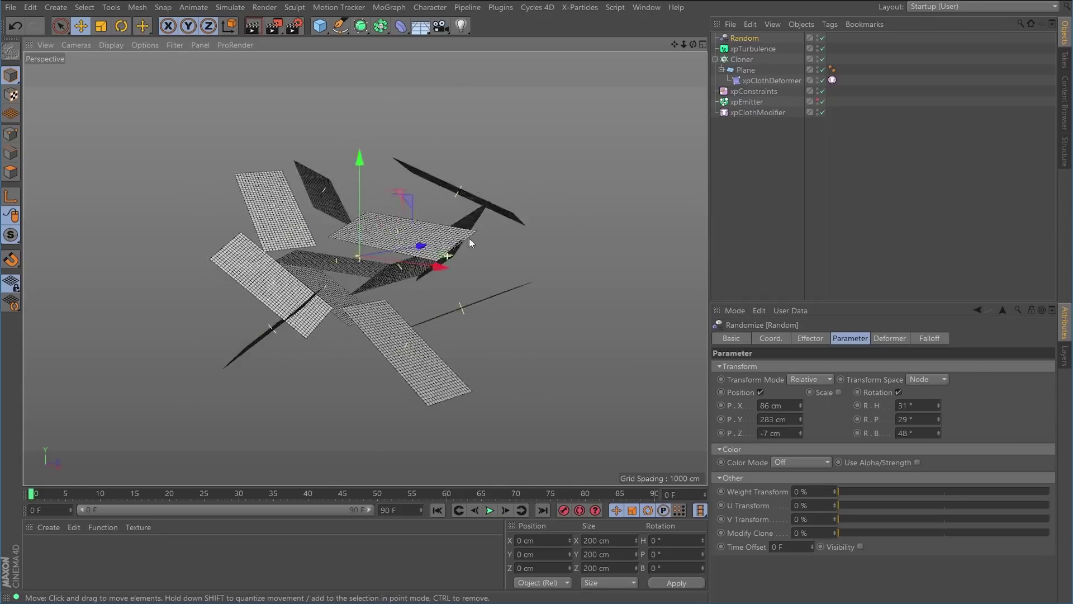
{"action": "left_click_drag", "start_coordinate": [489, 263], "coordinate": [502, 266], "text": "alt"}
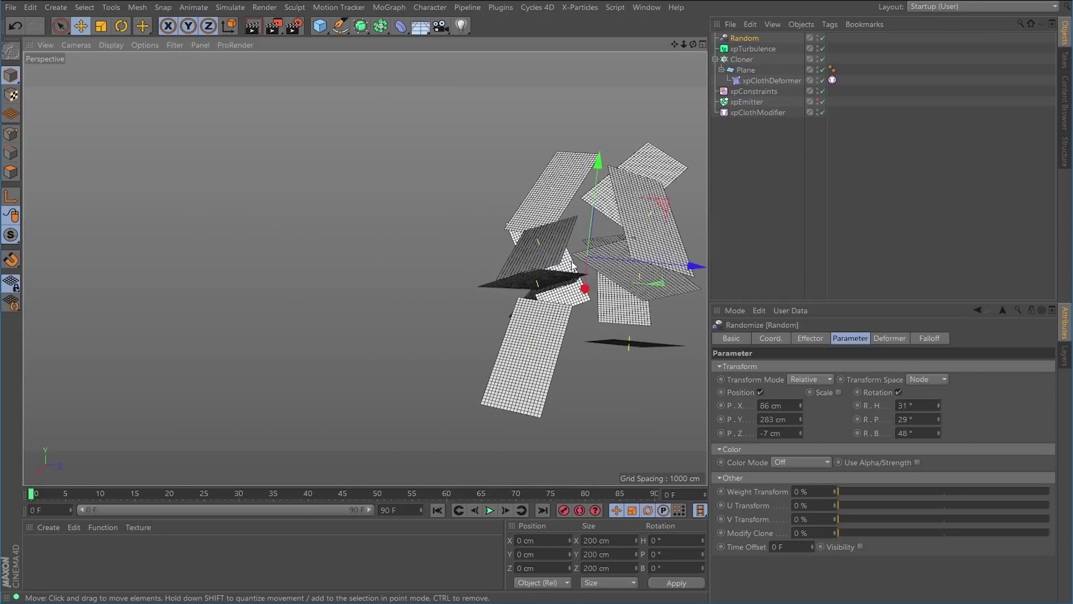
{"action": "mouse_move", "coordinate": [647, 246]}
{"action": "left_mouse_down", "text": "alt"}
{"action": "mouse_move", "coordinate": [659, 263]}
{"action": "mouse_move", "coordinate": [580, 247]}
{"action": "mouse_move", "coordinate": [520, 263]}
{"action": "mouse_move", "coordinate": [504, 287]}
{"action": "mouse_move", "coordinate": [444, 313]}
{"action": "mouse_move", "coordinate": [375, 319]}
{"action": "mouse_move", "coordinate": [414, 334]}
{"action": "mouse_move", "coordinate": [360, 327]}
{"action": "left_mouse_up", "text": "alt"}
{"action": "left_click_drag", "start_coordinate": [446, 328], "coordinate": [421, 328], "text": "alt"}
{"action": "scroll", "coordinate": [420, 328], "scroll_direction": "up", "scroll_amount": 3}
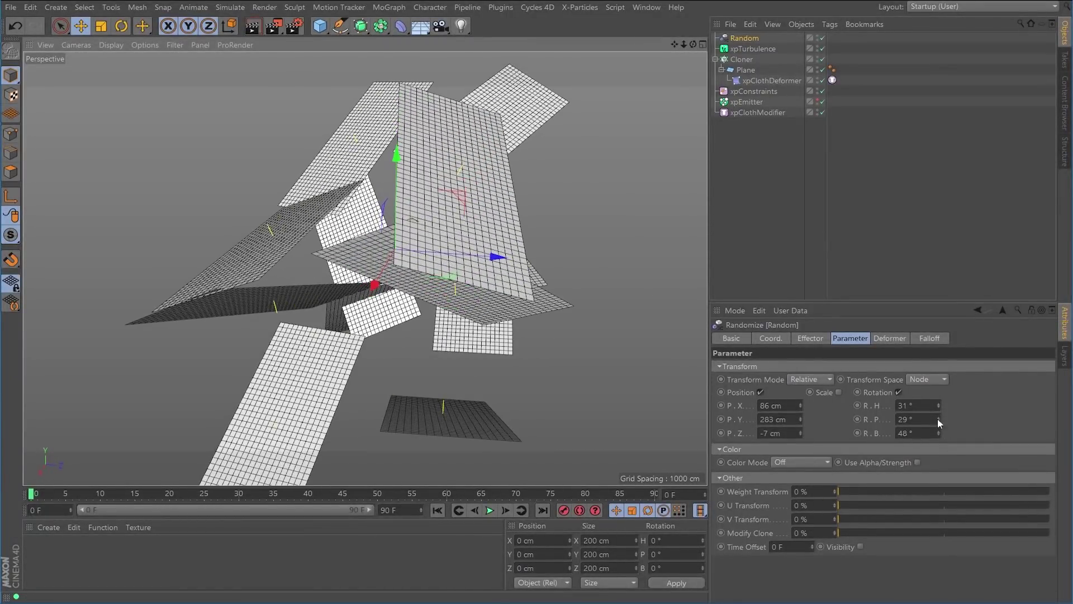
Adjust the Random effector's rotation to heading 42° and bank 38°, checking the clones for intersections from several angles.
{"action": "left_click_drag", "start_coordinate": [939, 406], "coordinate": [937, 399]}
{"action": "left_click_drag", "start_coordinate": [370, 278], "coordinate": [489, 262], "text": "alt"}
{"action": "left_click_drag", "start_coordinate": [939, 431], "coordinate": [940, 438]}
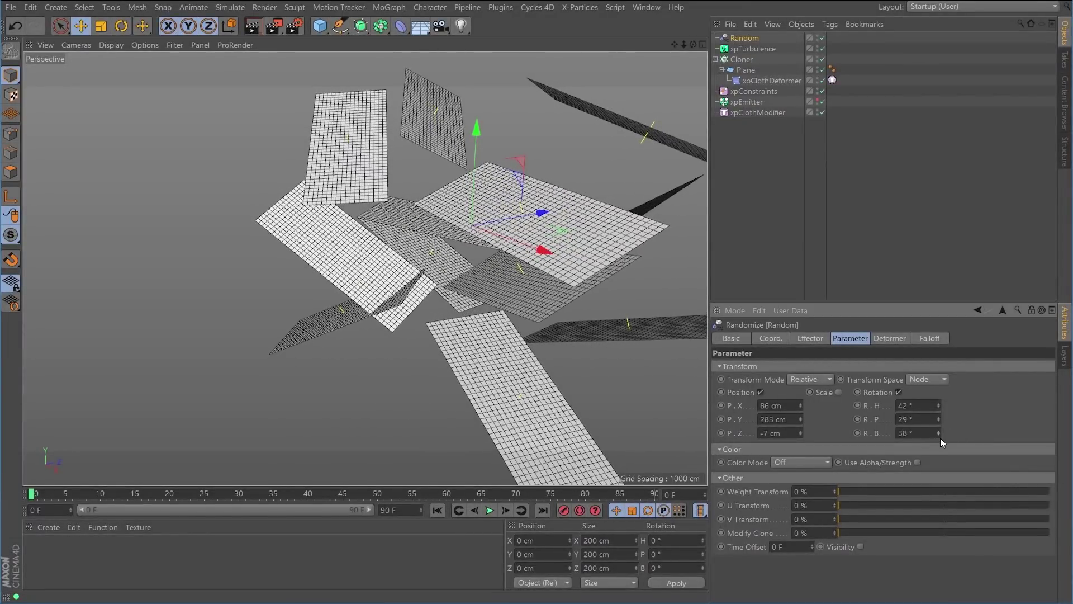
{"action": "left_click_drag", "start_coordinate": [585, 288], "coordinate": [599, 337], "text": "alt"}
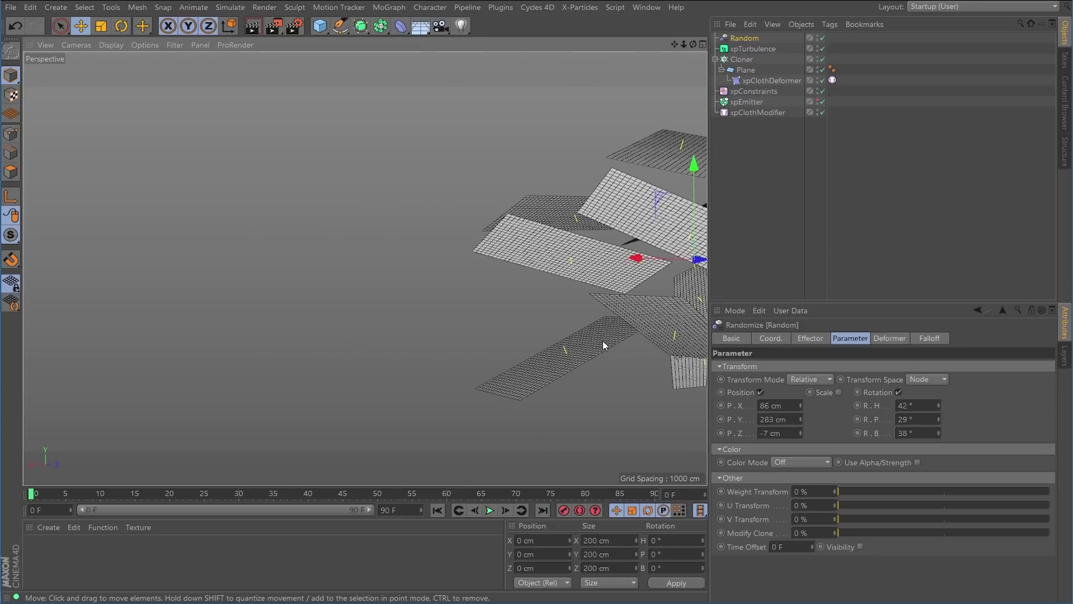
{"action": "mouse_move", "coordinate": [614, 282]}
{"action": "left_mouse_down", "text": "alt"}
{"action": "mouse_move", "coordinate": [351, 256]}
{"action": "mouse_move", "coordinate": [371, 270]}
{"action": "mouse_move", "coordinate": [399, 329]}
{"action": "mouse_move", "coordinate": [393, 346]}
{"action": "mouse_move", "coordinate": [412, 349]}
{"action": "mouse_move", "coordinate": [370, 317]}
{"action": "mouse_move", "coordinate": [364, 256]}
{"action": "mouse_move", "coordinate": [445, 246]}
{"action": "mouse_move", "coordinate": [515, 260]}
{"action": "mouse_move", "coordinate": [452, 321]}
{"action": "mouse_move", "coordinate": [373, 304]}
{"action": "mouse_move", "coordinate": [470, 298]}
{"action": "mouse_move", "coordinate": [354, 323]}
{"action": "left_mouse_up", "text": "alt"}
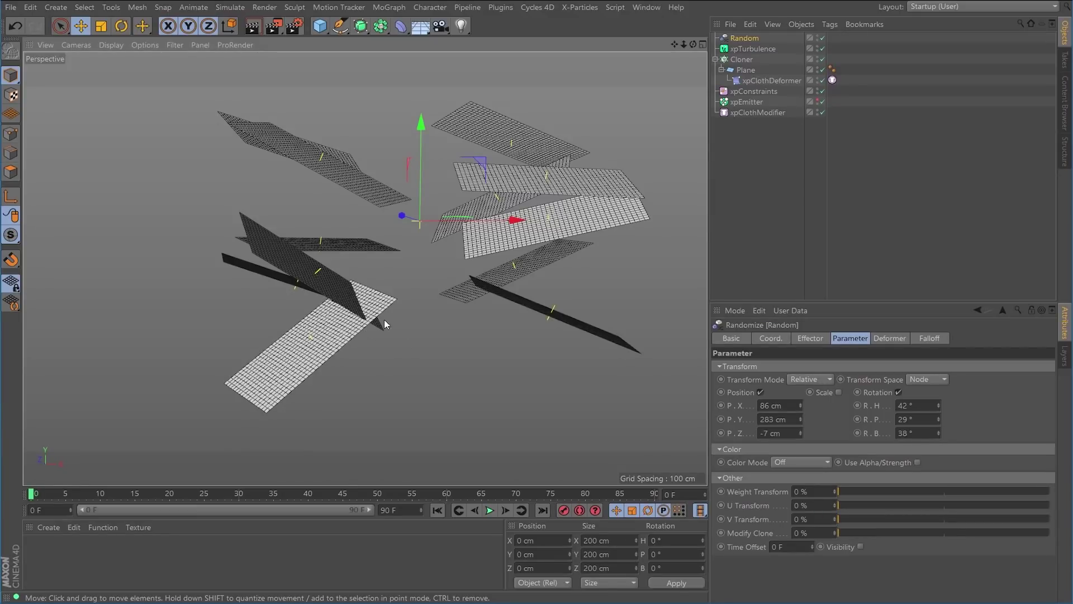
{"action": "mouse_move", "coordinate": [400, 333]}
{"action": "left_mouse_down", "text": "alt"}
{"action": "mouse_move", "coordinate": [358, 296]}
{"action": "mouse_move", "coordinate": [473, 293]}
{"action": "mouse_move", "coordinate": [577, 352]}
{"action": "left_mouse_up", "text": "alt"}
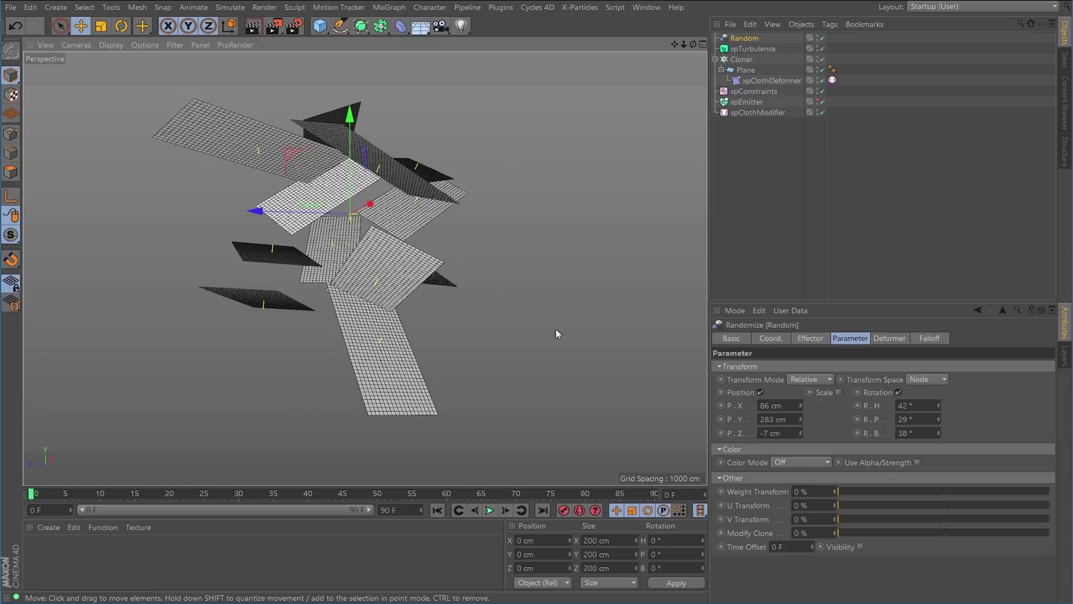
{"action": "left_click_drag", "start_coordinate": [366, 284], "coordinate": [362, 308], "text": "alt"}
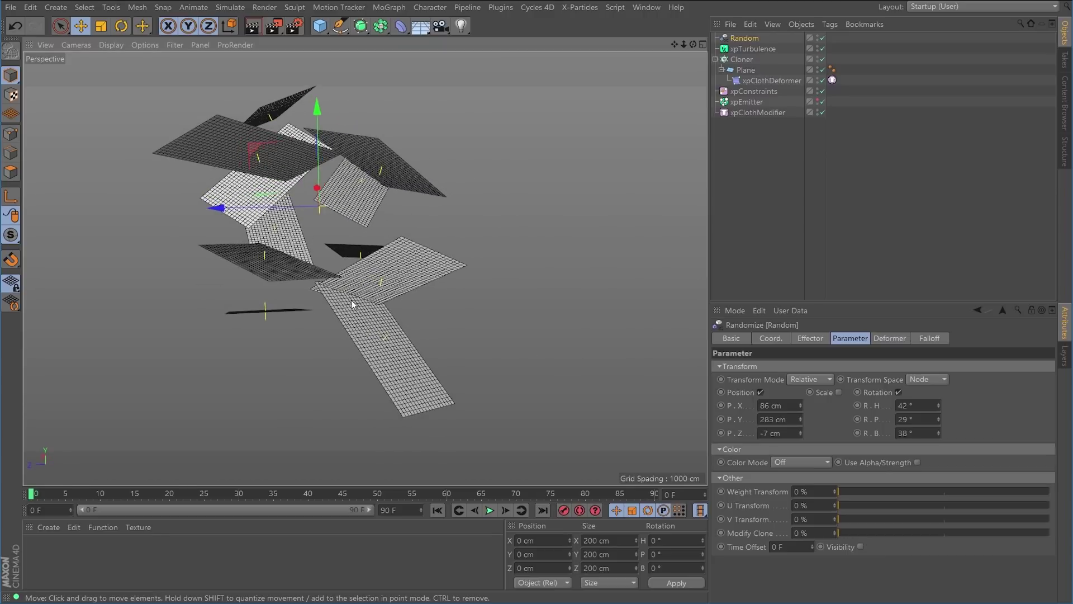
{"action": "right_click_drag", "start_coordinate": [345, 293], "coordinate": [408, 283], "text": "alt"}
{"action": "mouse_move", "coordinate": [393, 293]}
{"action": "left_mouse_down", "text": "alt"}
{"action": "mouse_move", "coordinate": [365, 303]}
{"action": "mouse_move", "coordinate": [201, 294]}
{"action": "mouse_move", "coordinate": [404, 313]}
{"action": "left_mouse_up", "text": "alt"}
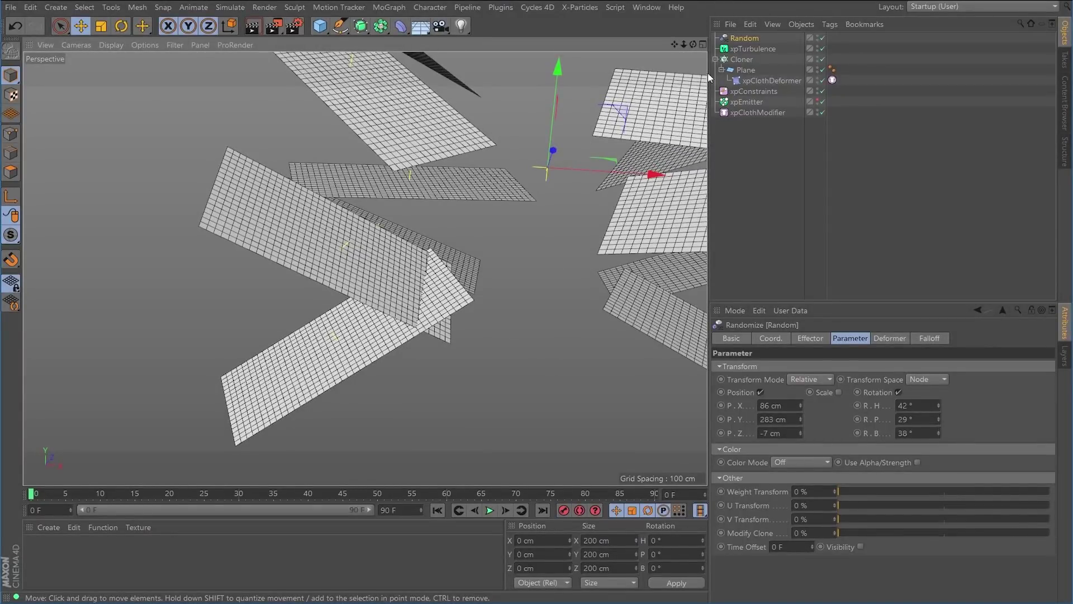
Set the Cloner's transform display to Weight.
{"action": "left_click", "coordinate": [746, 60]}
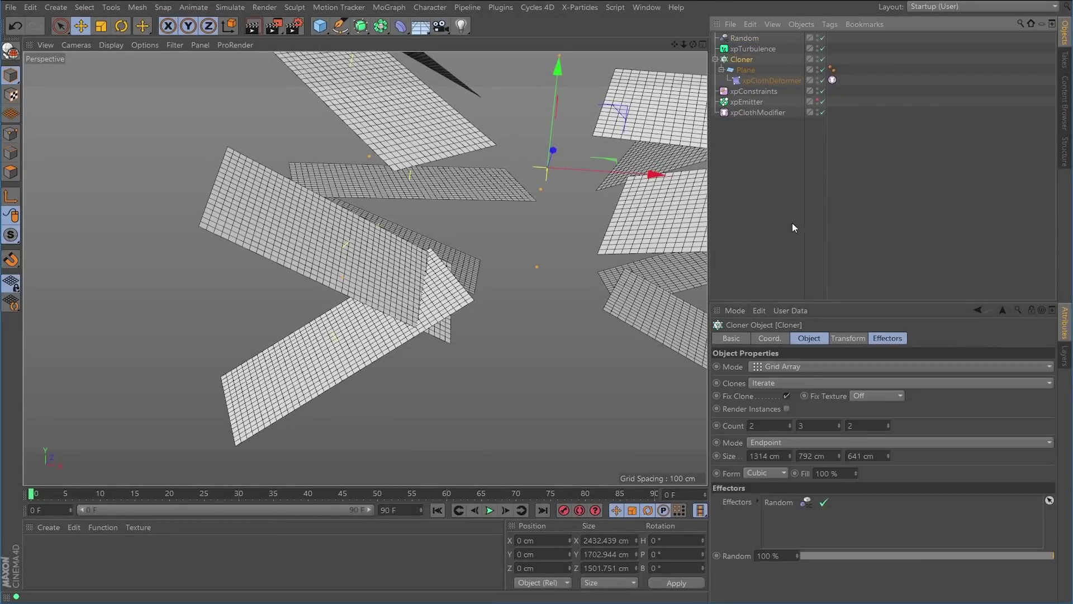
{"action": "left_click", "coordinate": [847, 339]}
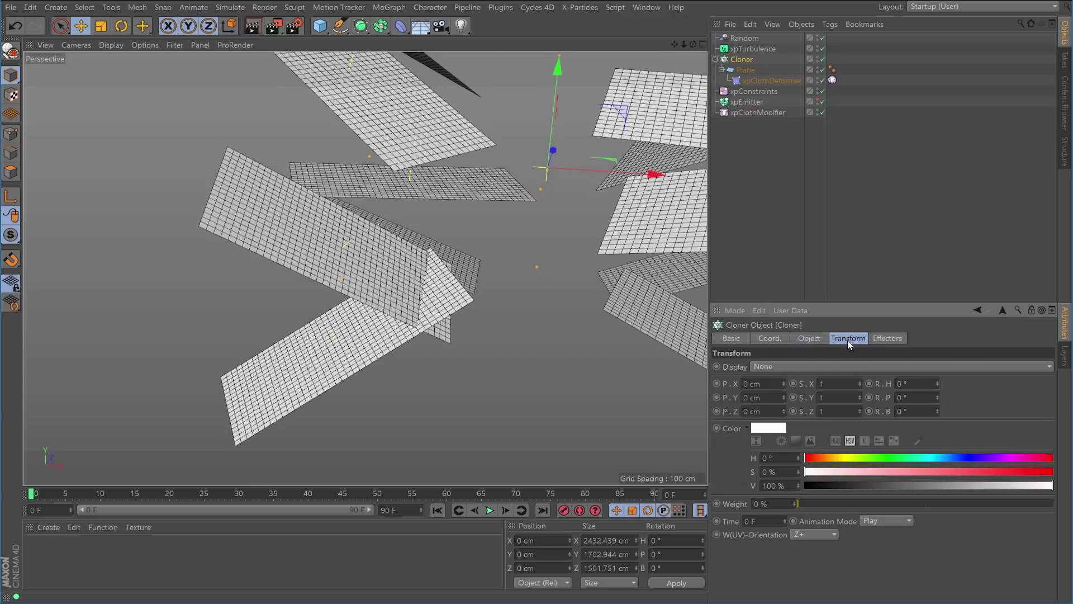
{"action": "left_click", "coordinate": [801, 367]}
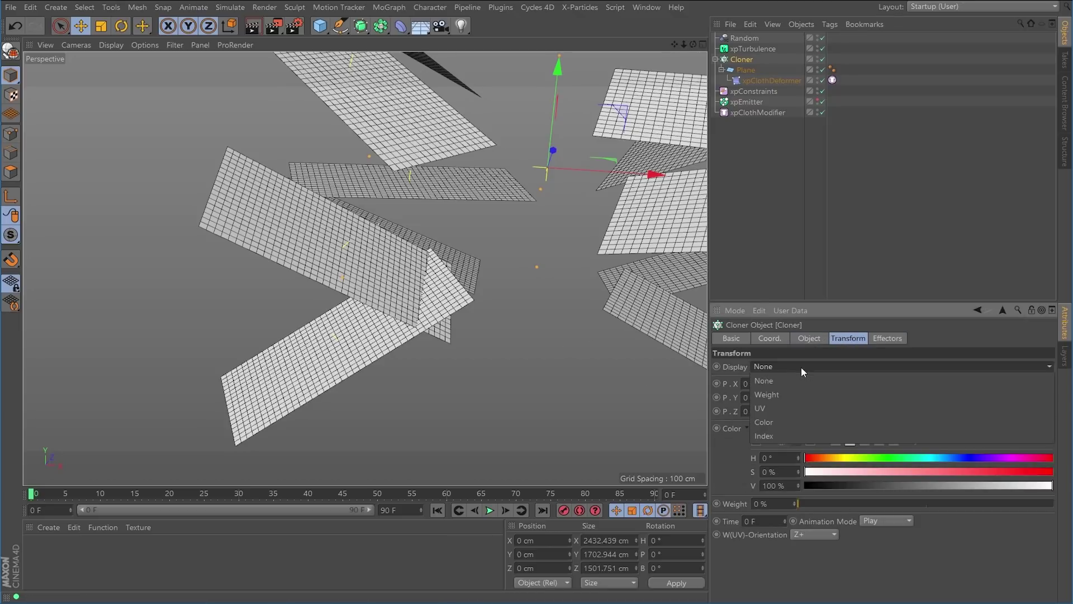
{"action": "left_click", "coordinate": [772, 394]}
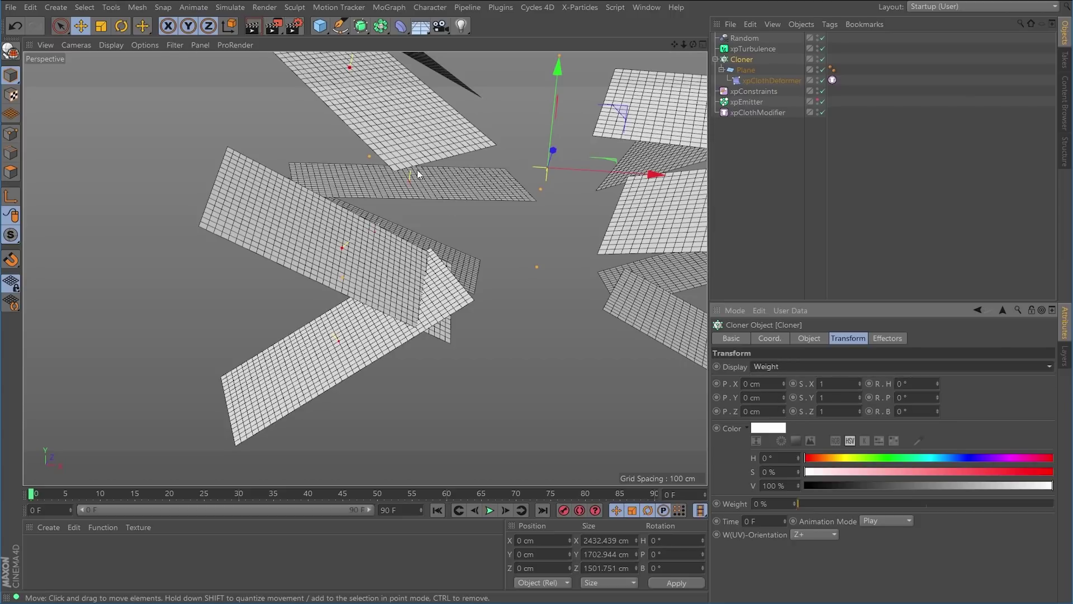
Activate the MoGraph Weight Paintbrush for the Cloner and raise its strength to 100%.
{"action": "middle_click_drag", "start_coordinate": [528, 296], "coordinate": [471, 270], "text": "alt"}
{"action": "right_click_drag", "start_coordinate": [484, 262], "coordinate": [456, 266], "text": "alt"}
{"action": "left_click_drag", "start_coordinate": [456, 266], "coordinate": [611, 155], "text": "alt"}
{"action": "left_click_drag", "start_coordinate": [524, 297], "coordinate": [503, 301], "text": "alt"}
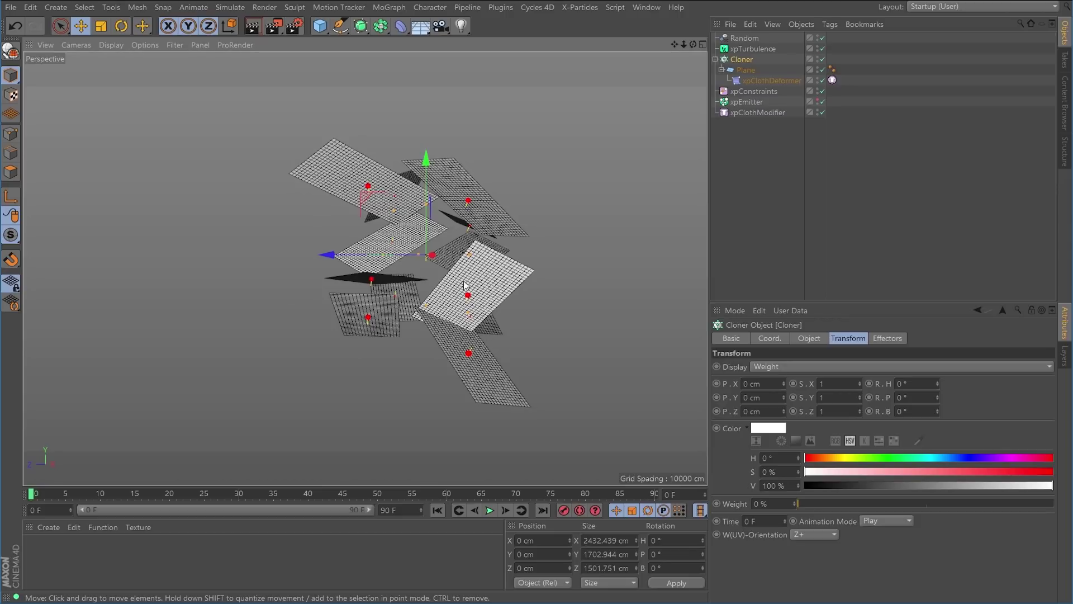
{"action": "left_click_drag", "start_coordinate": [464, 311], "coordinate": [374, 297], "text": "alt"}
{"action": "mouse_move", "coordinate": [499, 349]}
{"action": "left_mouse_down", "text": "alt"}
{"action": "mouse_move", "coordinate": [418, 326]}
{"action": "mouse_move", "coordinate": [484, 318]}
{"action": "mouse_move", "coordinate": [448, 322]}
{"action": "left_mouse_up", "text": "alt"}
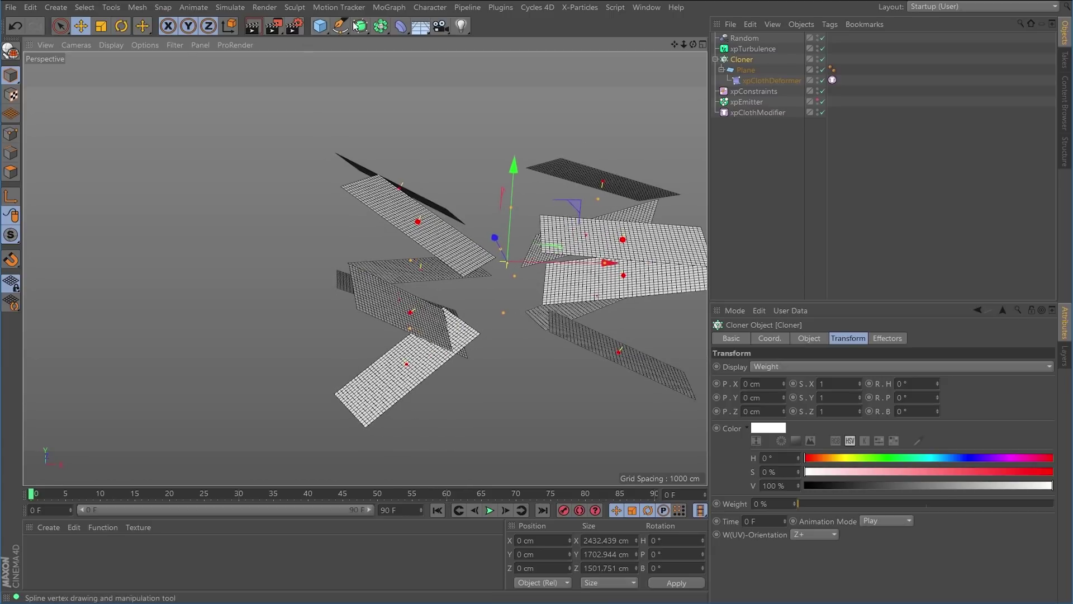
{"action": "left_click", "coordinate": [374, 9]}
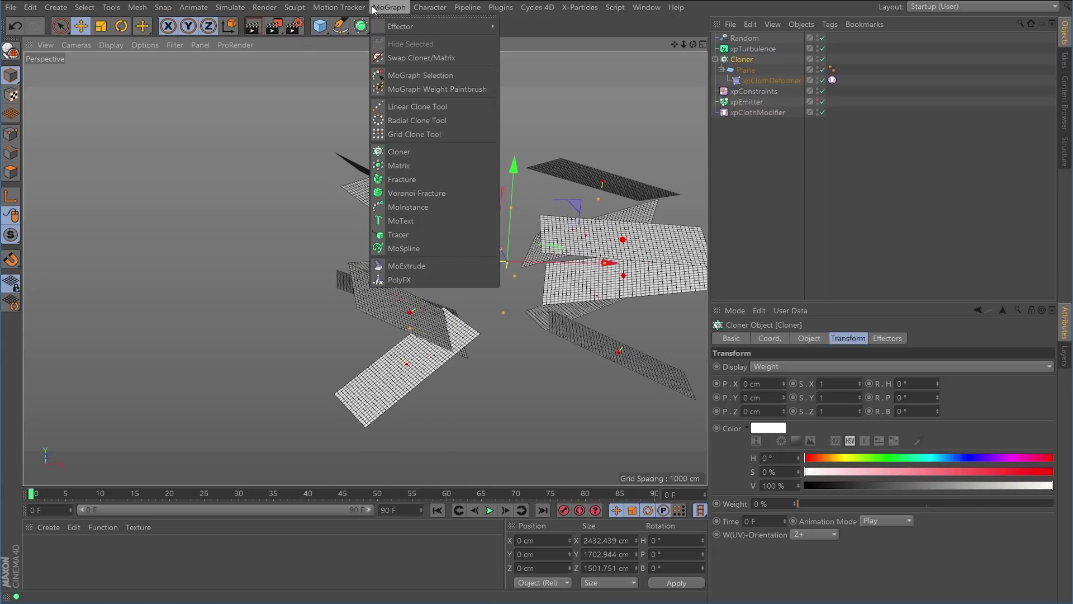
{"action": "left_click", "coordinate": [450, 88]}
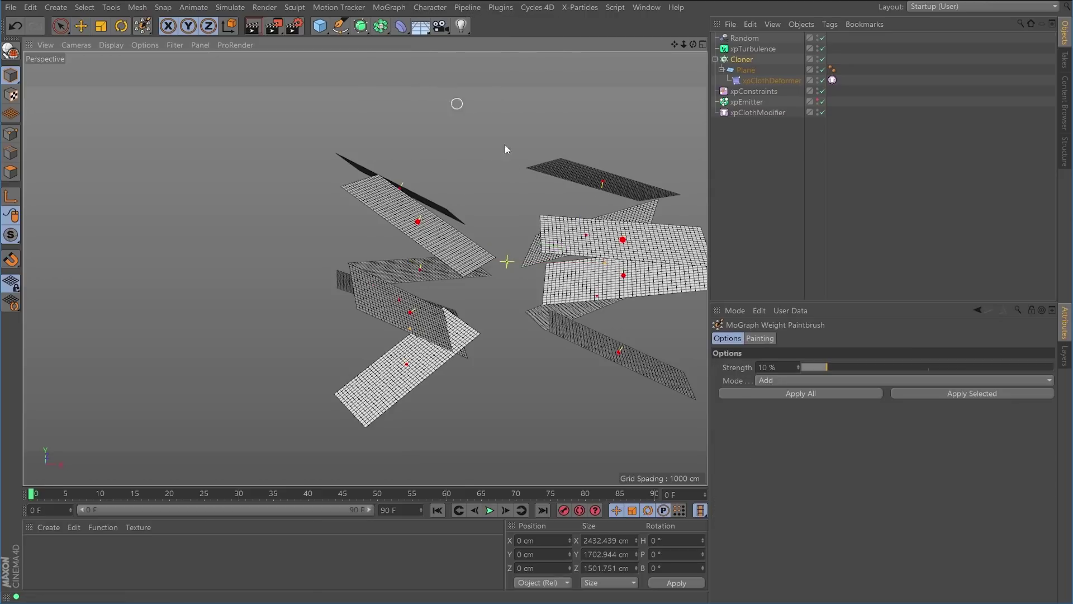
{"action": "left_click_drag", "start_coordinate": [852, 367], "coordinate": [1006, 371]}
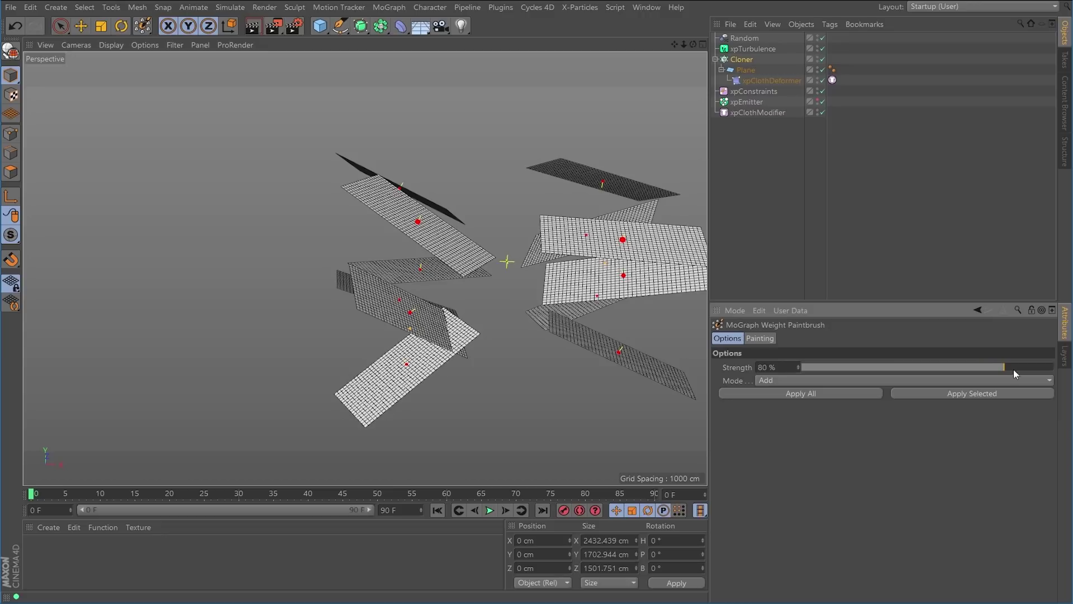
Paint full weight onto the lowest intersecting cloth clone and select the resulting MoGraph Weightmap tag.
{"action": "mouse_move", "coordinate": [461, 365]}
{"action": "left_mouse_down", "text": "alt"}
{"action": "mouse_move", "coordinate": [552, 352]}
{"action": "mouse_move", "coordinate": [619, 375]}
{"action": "mouse_move", "coordinate": [552, 367]}
{"action": "left_mouse_up", "text": "alt"}
{"action": "mouse_move", "coordinate": [418, 359]}
{"action": "left_mouse_down", "text": "alt"}
{"action": "mouse_move", "coordinate": [555, 361]}
{"action": "mouse_move", "coordinate": [470, 350]}
{"action": "mouse_move", "coordinate": [483, 376]}
{"action": "mouse_move", "coordinate": [447, 391]}
{"action": "mouse_move", "coordinate": [510, 345]}
{"action": "left_mouse_up", "text": "alt"}
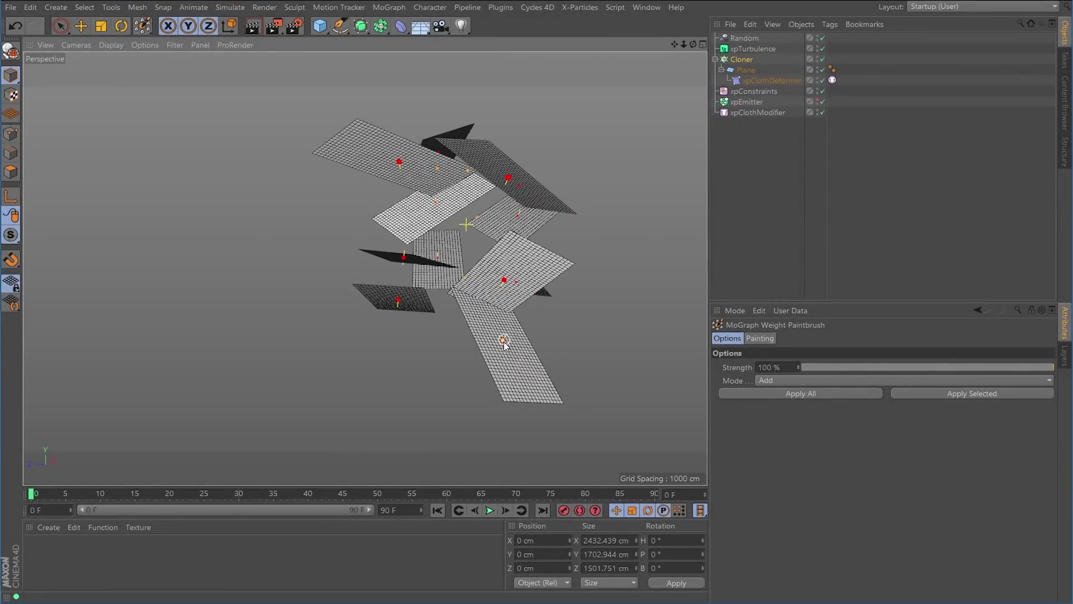
{"action": "mouse_move", "coordinate": [534, 367]}
{"action": "left_mouse_down", "text": "alt"}
{"action": "mouse_move", "coordinate": [598, 296]}
{"action": "mouse_move", "coordinate": [518, 363]}
{"action": "left_mouse_up", "text": "alt"}
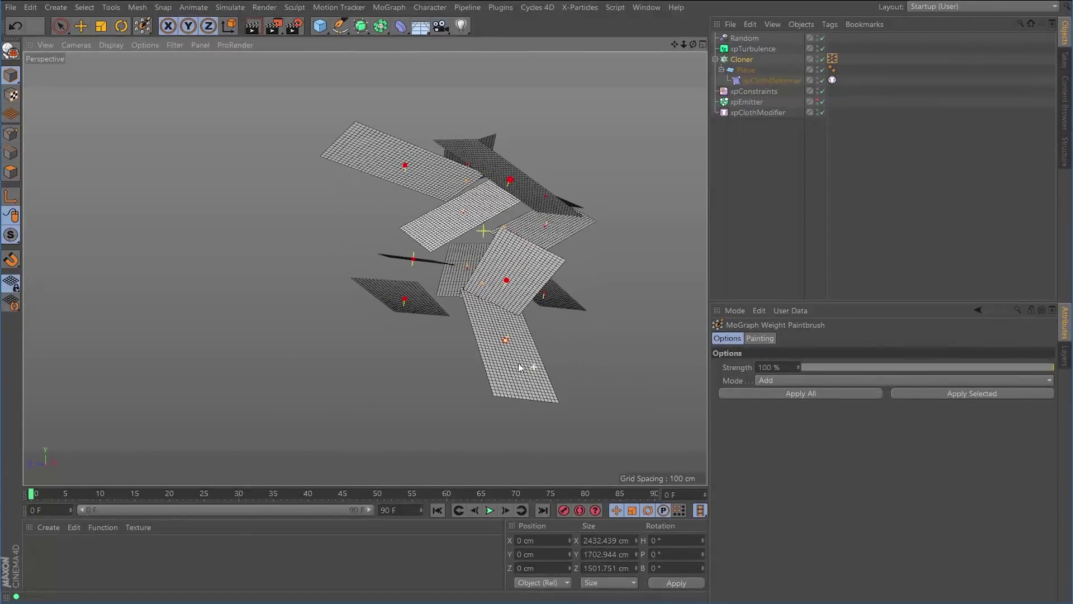
{"action": "left_click", "coordinate": [832, 59]}
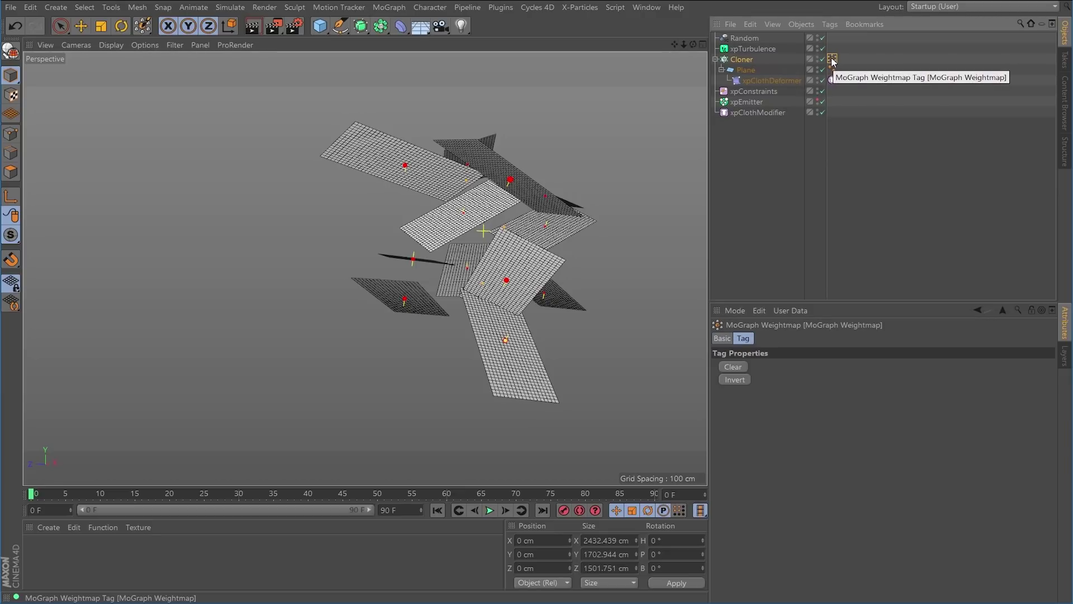
{"action": "left_click_drag", "start_coordinate": [539, 343], "coordinate": [580, 330], "text": "alt"}
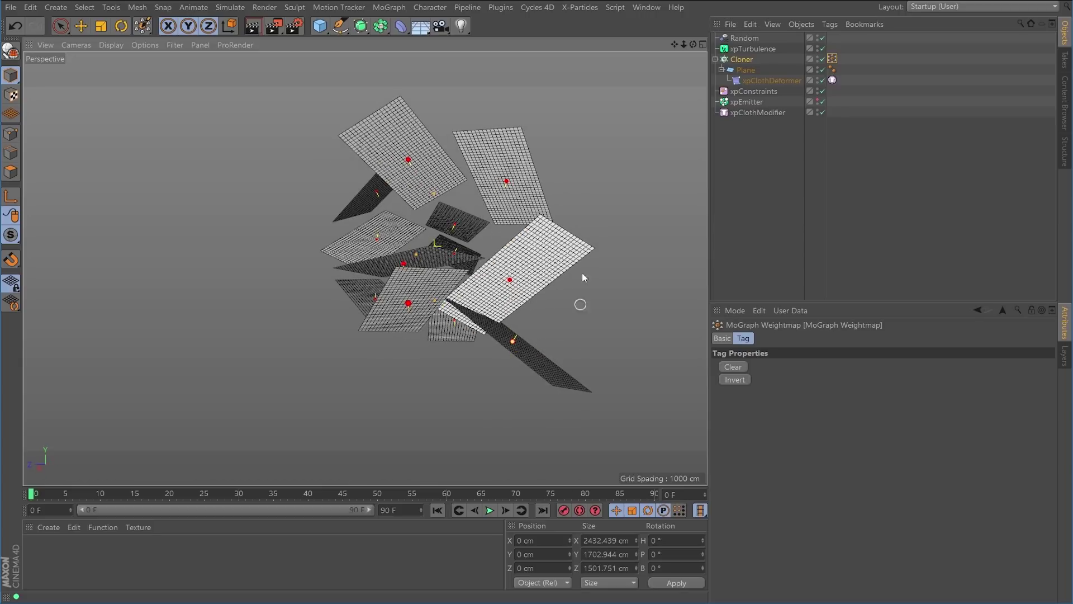
Add a Plain effector to the Cloner and limit it to the MoGraph Weightmap selection.
{"action": "left_click", "coordinate": [743, 59]}
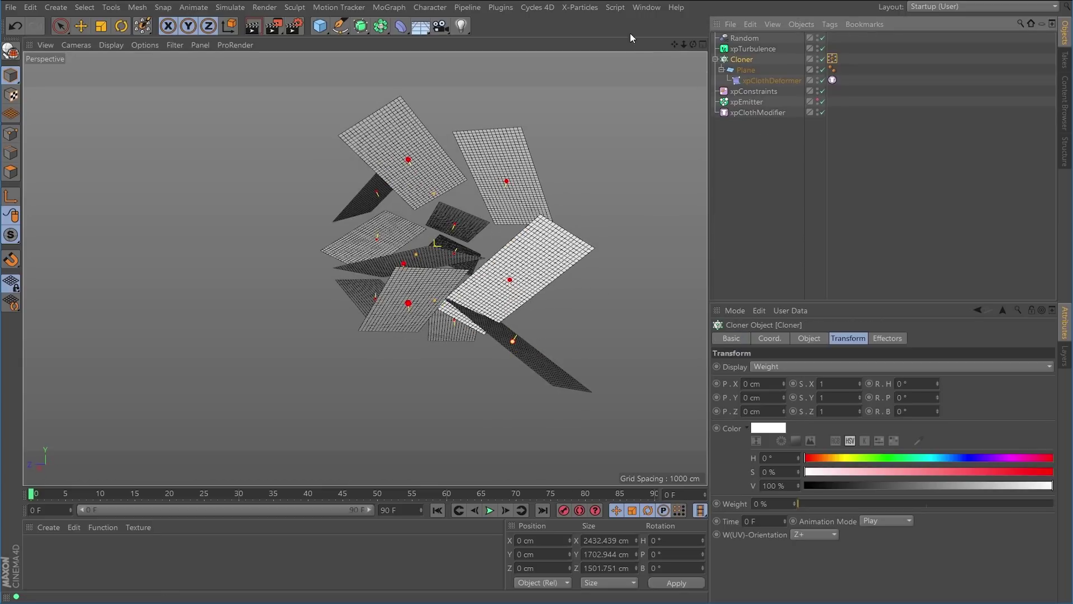
{"action": "left_click", "coordinate": [390, 7]}
{"action": "mouse_move", "coordinate": [402, 29]}
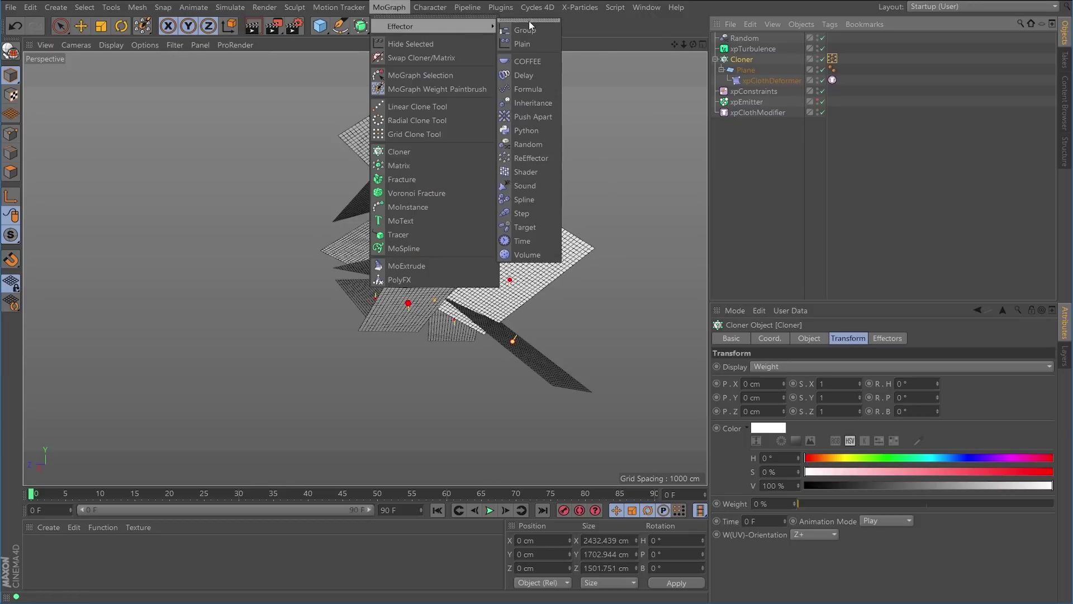
{"action": "left_click", "coordinate": [525, 43]}
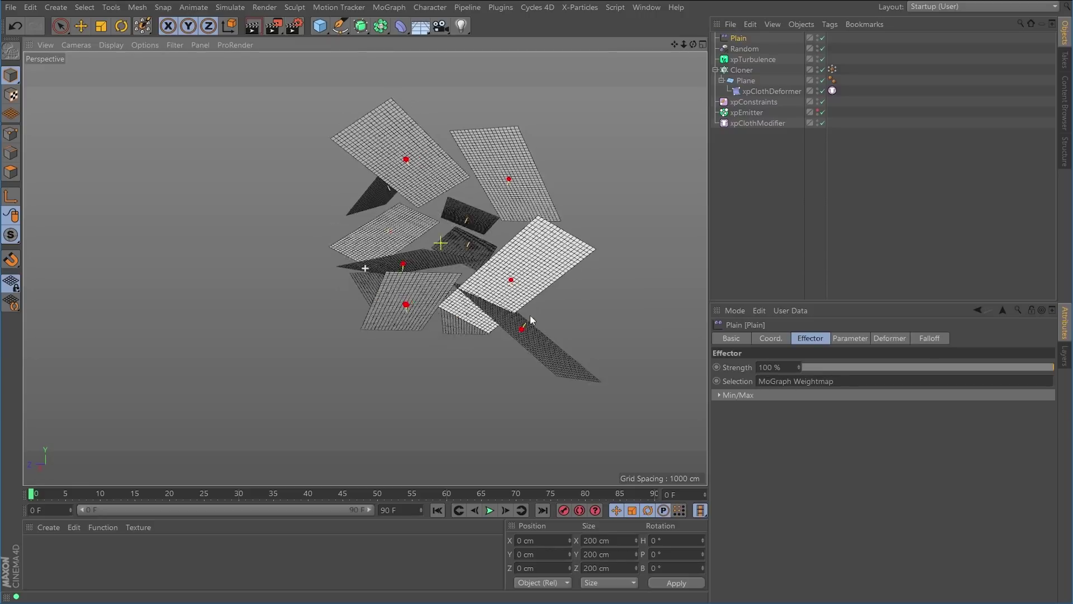
Turn off position and turn on rotation in the Plain effector's transform parameters.
{"action": "left_click", "coordinate": [847, 338]}
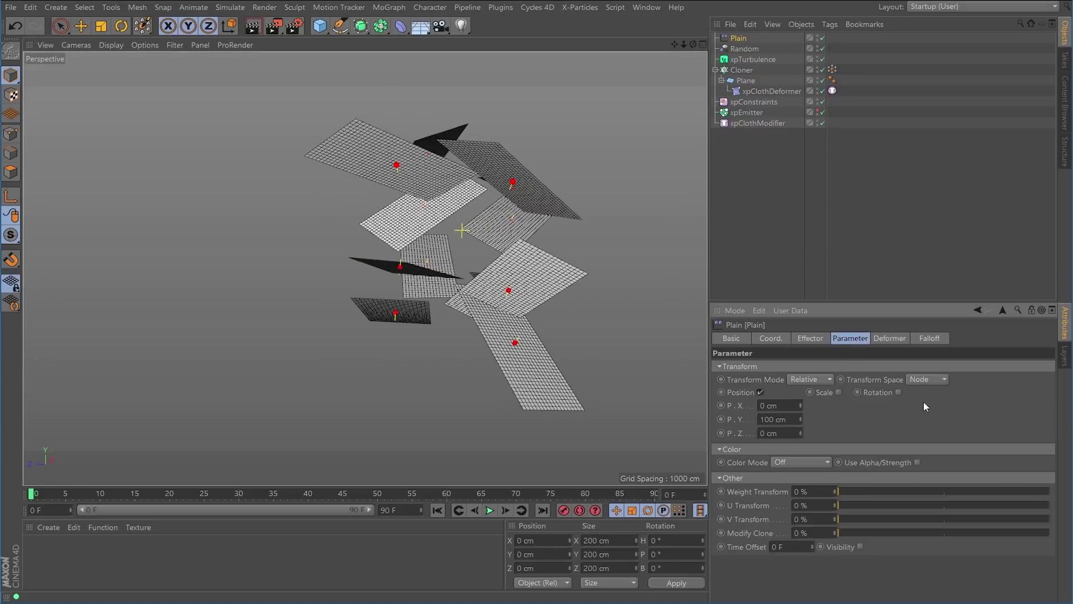
{"action": "left_click", "coordinate": [761, 392]}
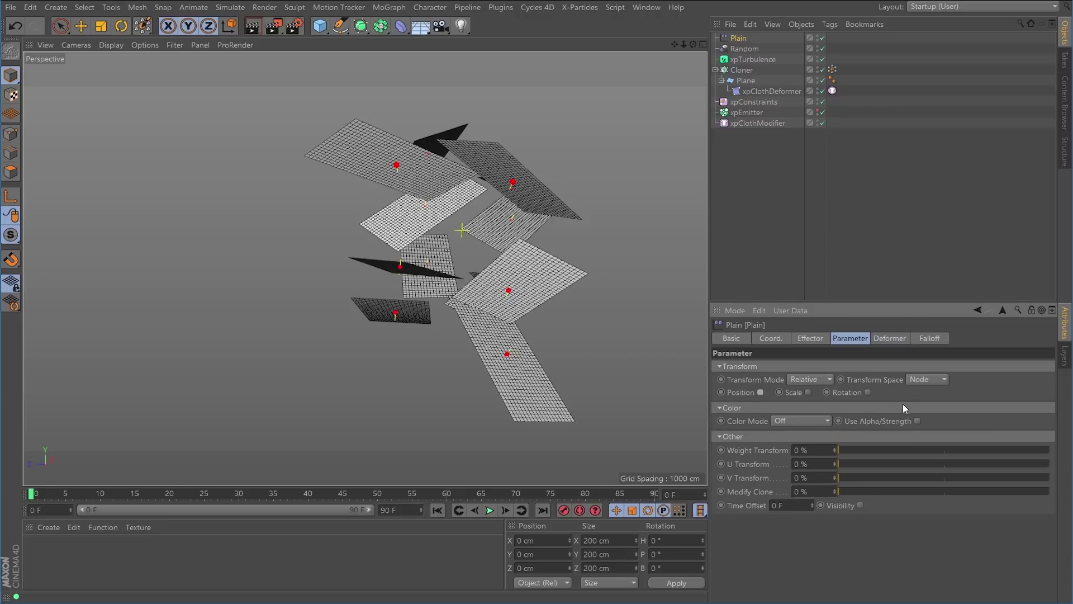
{"action": "left_click", "coordinate": [868, 392]}
Rotate the weighted clone clear of its neighbours by setting the Plain effector's heading to 102°, pitch to -21° and bank to -142°.
{"action": "mouse_move", "coordinate": [904, 404]}
{"action": "left_mouse_down"}
{"action": "mouse_move", "coordinate": [905, 391]}
{"action": "mouse_move", "coordinate": [904, 417]}
{"action": "left_mouse_up"}
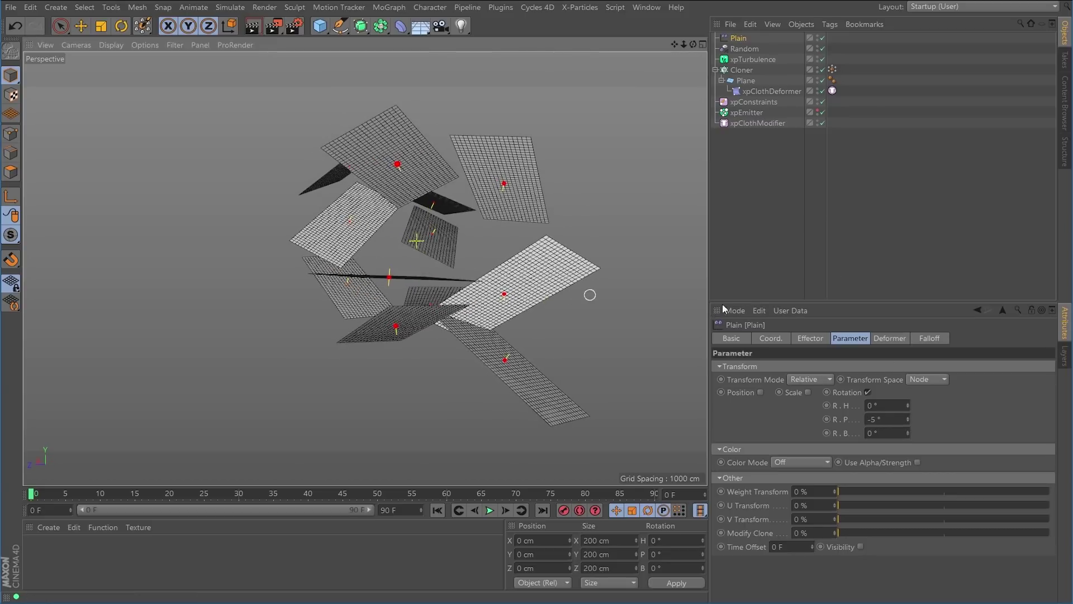
{"action": "left_click_drag", "start_coordinate": [908, 403], "coordinate": [900, 359]}
{"action": "left_click_drag", "start_coordinate": [469, 363], "coordinate": [419, 374], "text": "alt"}
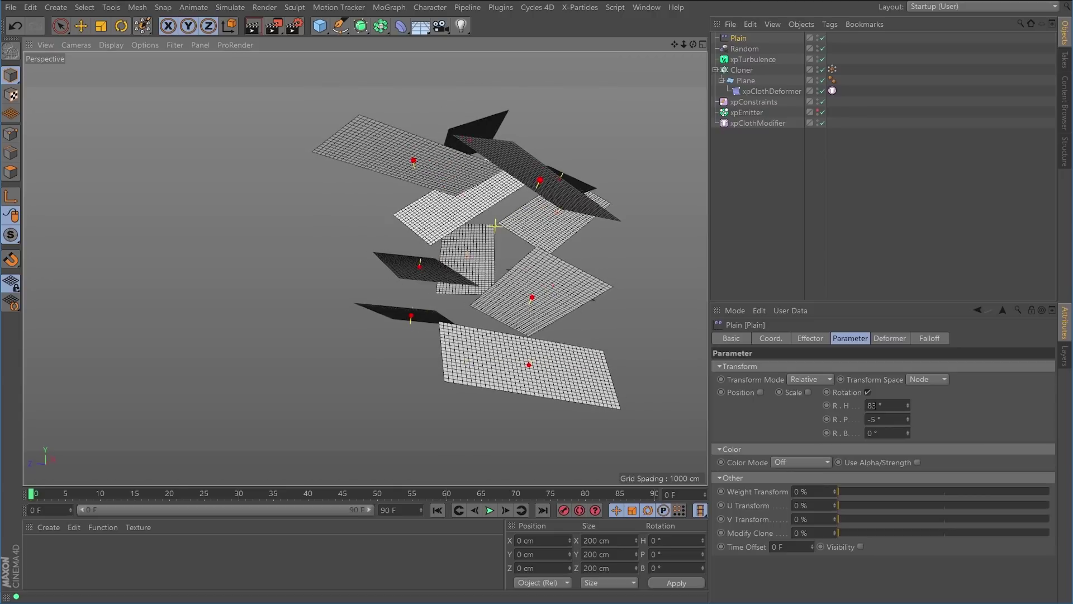
{"action": "left_click_drag", "start_coordinate": [908, 420], "coordinate": [890, 457]}
{"action": "left_click", "coordinate": [908, 403]}
{"action": "mouse_move", "coordinate": [605, 355]}
{"action": "left_mouse_down", "text": "alt"}
{"action": "mouse_move", "coordinate": [454, 303]}
{"action": "mouse_move", "coordinate": [385, 304]}
{"action": "mouse_move", "coordinate": [498, 328]}
{"action": "mouse_move", "coordinate": [581, 278]}
{"action": "mouse_move", "coordinate": [654, 273]}
{"action": "mouse_move", "coordinate": [612, 280]}
{"action": "left_mouse_up", "text": "alt"}
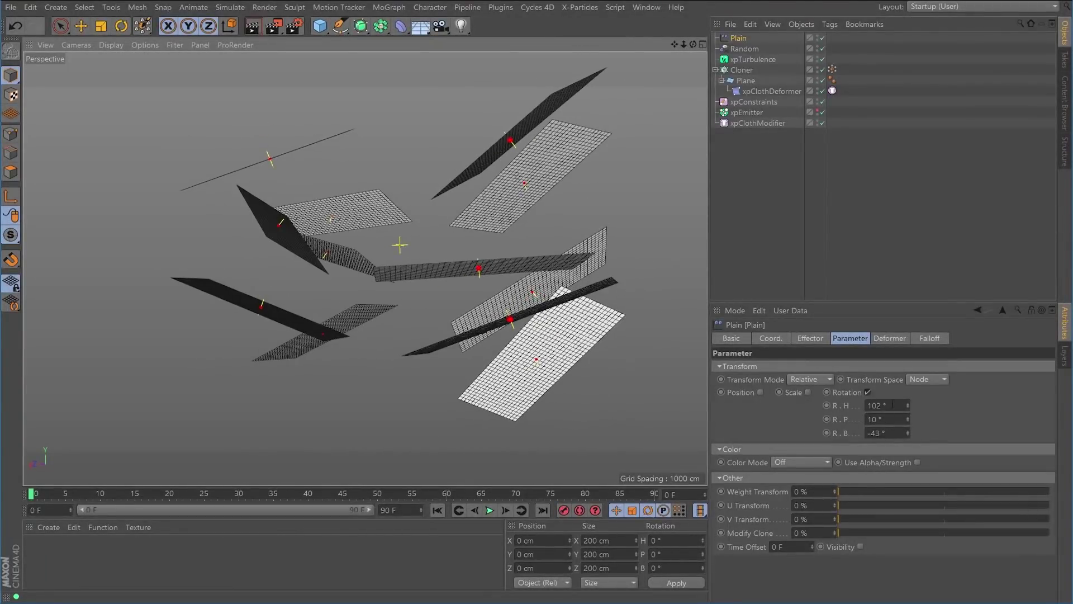
{"action": "left_click_drag", "start_coordinate": [909, 433], "coordinate": [911, 490]}
{"action": "left_click_drag", "start_coordinate": [514, 364], "coordinate": [447, 341], "text": "alt"}
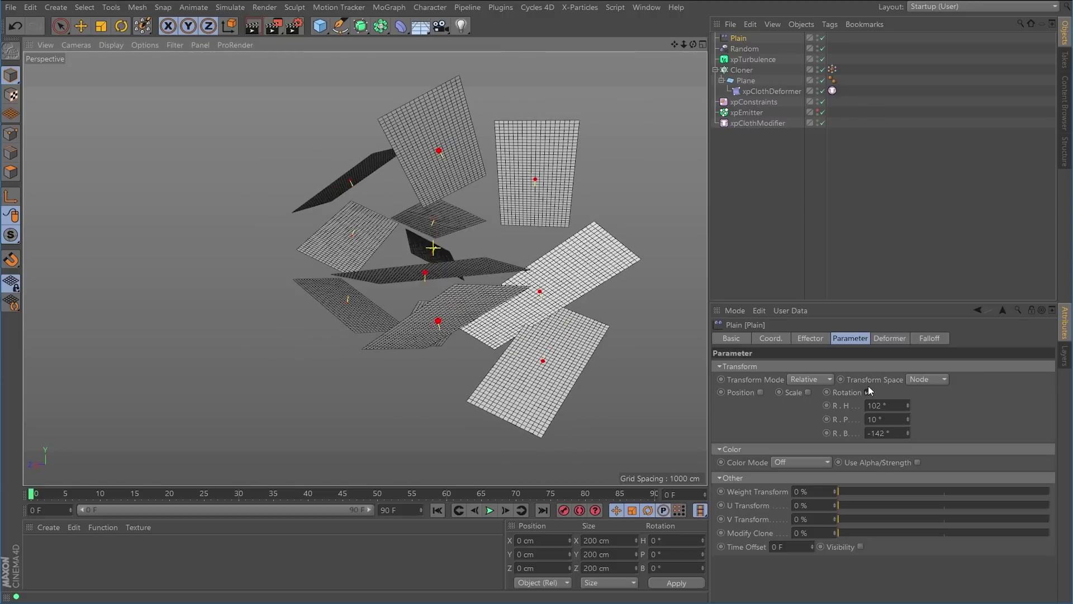
{"action": "left_click_drag", "start_coordinate": [906, 419], "coordinate": [897, 431]}
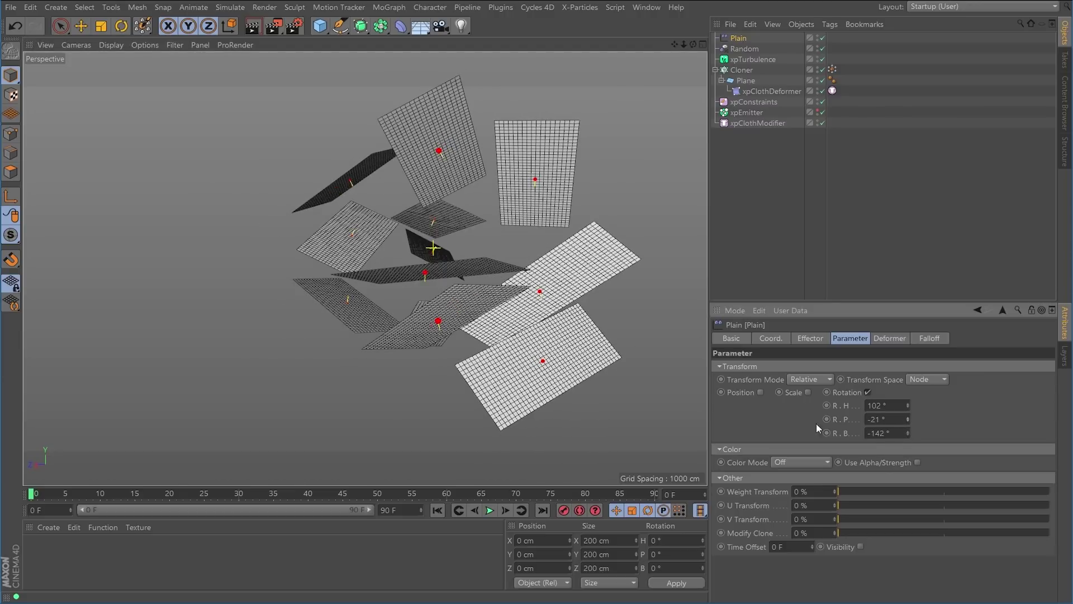
Move the xpClothDeformer out from under the Plane to the end of the object hierarchy, outside the Cloner.
{"action": "mouse_move", "coordinate": [533, 364]}
{"action": "left_mouse_down", "text": "alt"}
{"action": "mouse_move", "coordinate": [458, 358]}
{"action": "mouse_move", "coordinate": [392, 374]}
{"action": "mouse_move", "coordinate": [490, 337]}
{"action": "mouse_move", "coordinate": [398, 361]}
{"action": "mouse_move", "coordinate": [476, 330]}
{"action": "mouse_move", "coordinate": [412, 320]}
{"action": "mouse_move", "coordinate": [539, 310]}
{"action": "mouse_move", "coordinate": [511, 297]}
{"action": "mouse_move", "coordinate": [394, 301]}
{"action": "mouse_move", "coordinate": [503, 311]}
{"action": "mouse_move", "coordinate": [468, 315]}
{"action": "mouse_move", "coordinate": [497, 313]}
{"action": "mouse_move", "coordinate": [484, 294]}
{"action": "left_mouse_up", "text": "alt"}
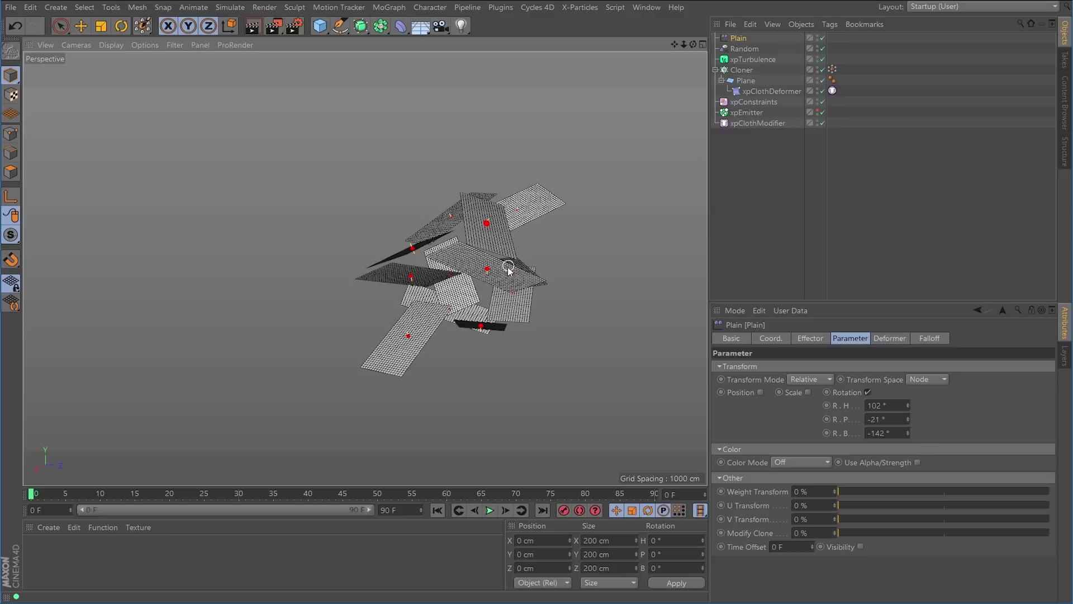
{"action": "right_click_drag", "start_coordinate": [481, 275], "coordinate": [515, 291], "text": "alt"}
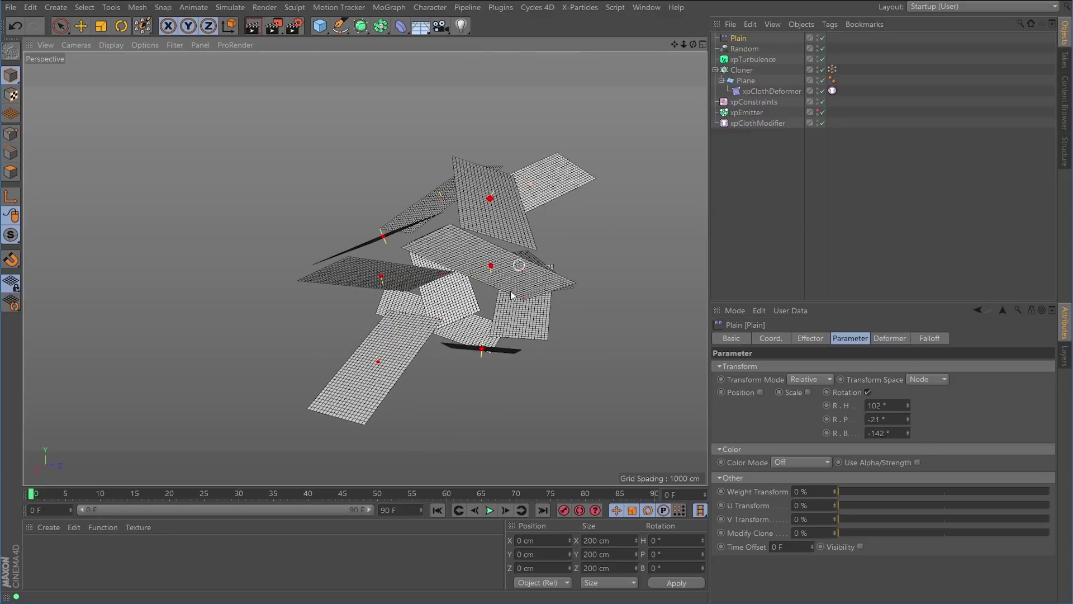
{"action": "middle_click_drag", "start_coordinate": [515, 290], "coordinate": [479, 282], "text": "alt"}
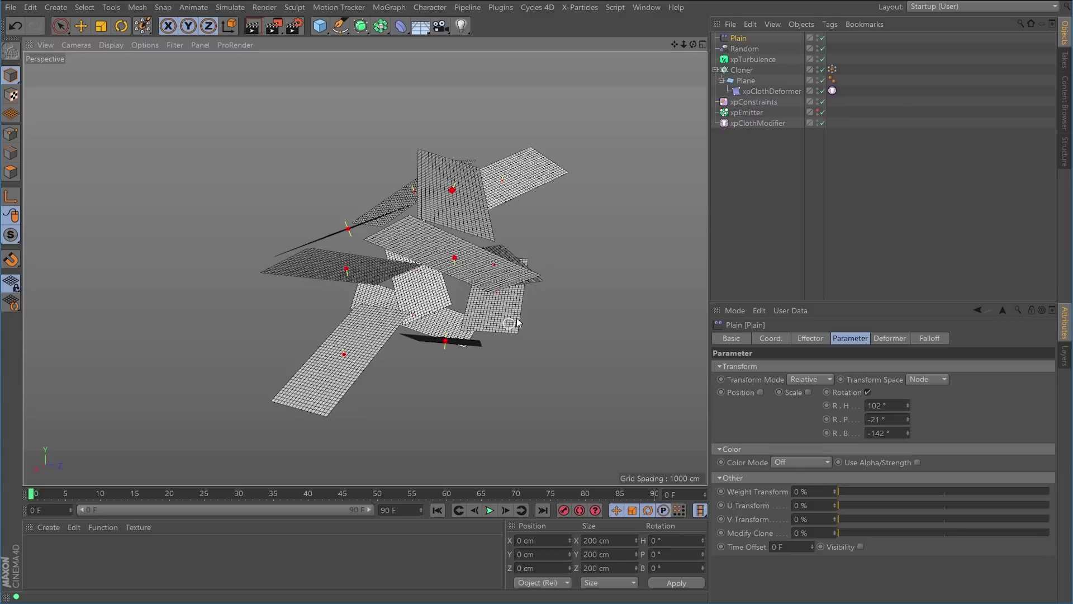
{"action": "left_click_drag", "start_coordinate": [475, 267], "coordinate": [524, 277], "text": "alt"}
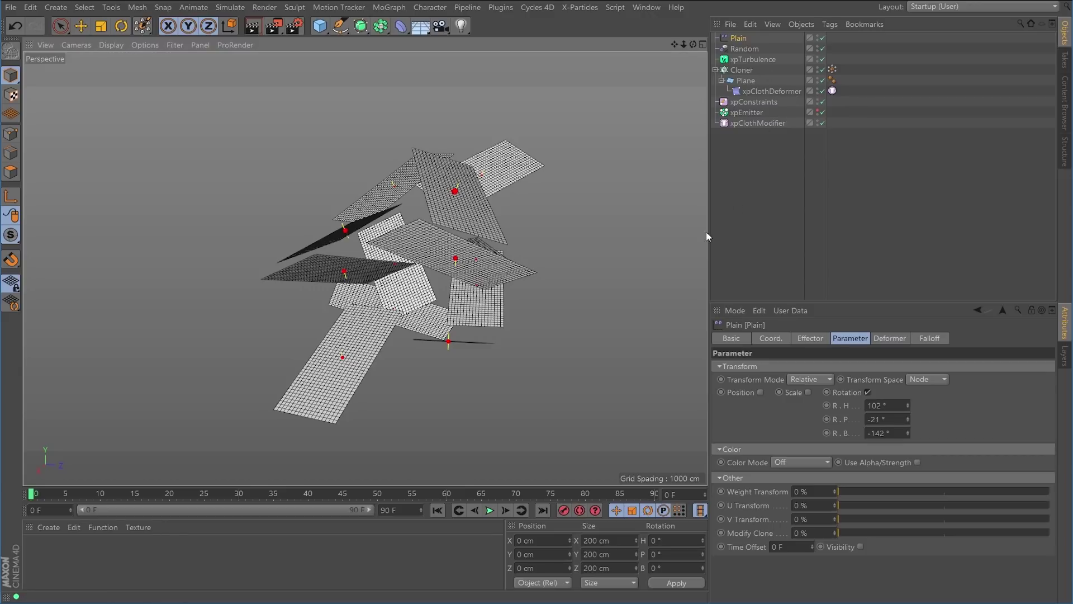
{"action": "left_click", "coordinate": [490, 511]}
{"action": "left_click", "coordinate": [742, 70]}
{"action": "left_click_drag", "start_coordinate": [772, 91], "coordinate": [777, 137]}
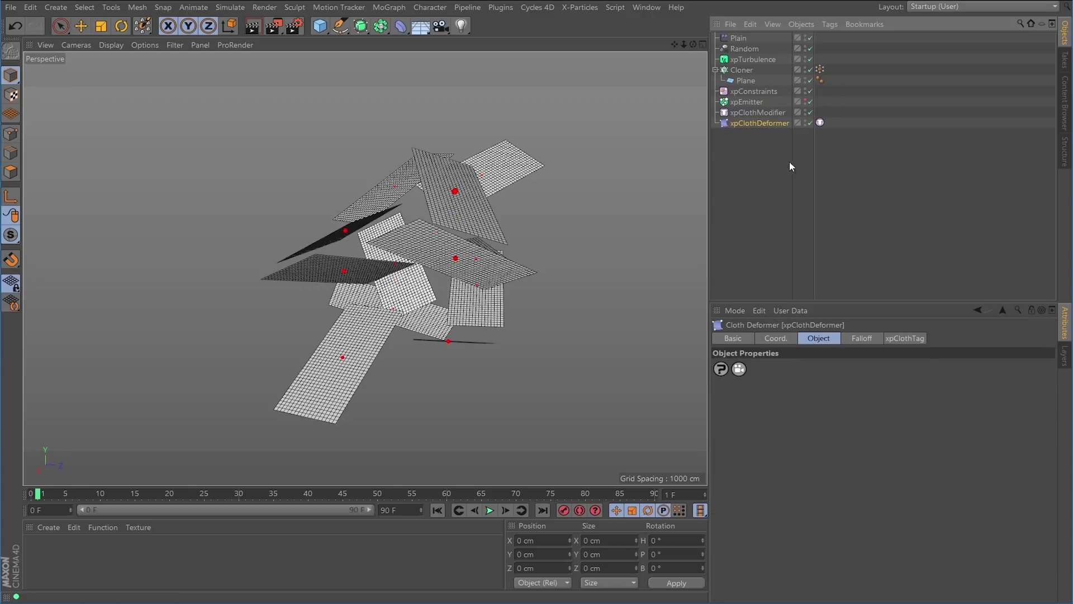
Create a polygon copy of the Cloner with Current State to Object and expand the new null to reveal its planes.
{"action": "left_click", "coordinate": [749, 71]}
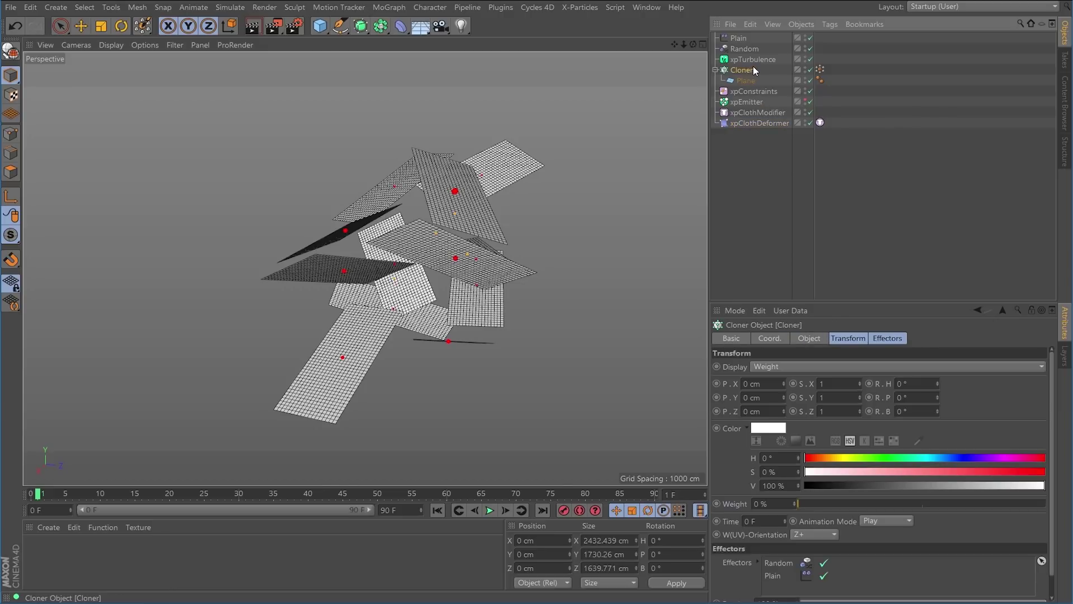
{"action": "right_click", "coordinate": [744, 73]}
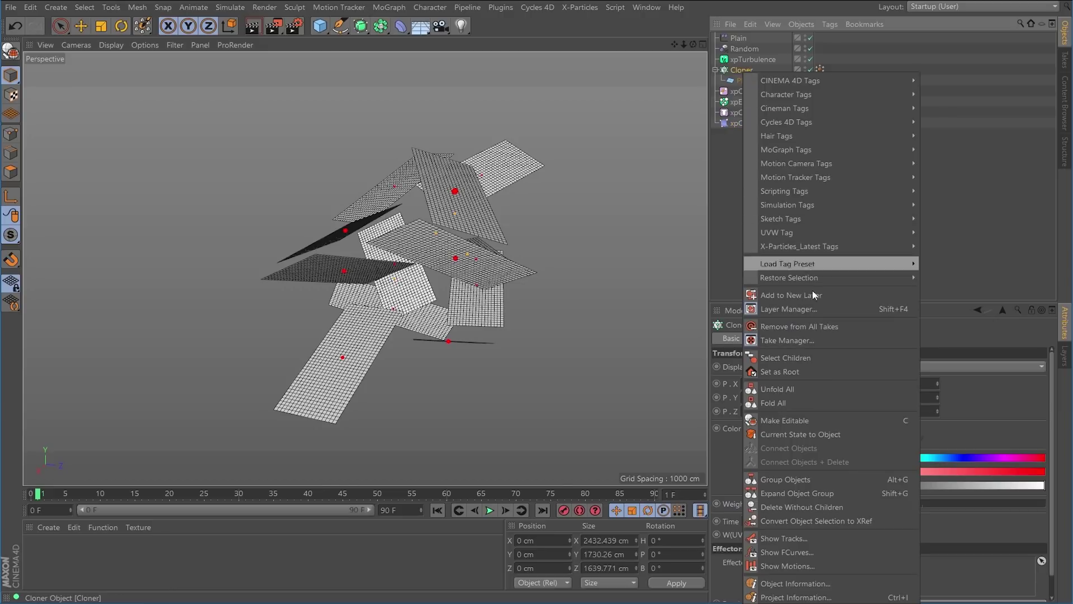
{"action": "left_click", "coordinate": [806, 433]}
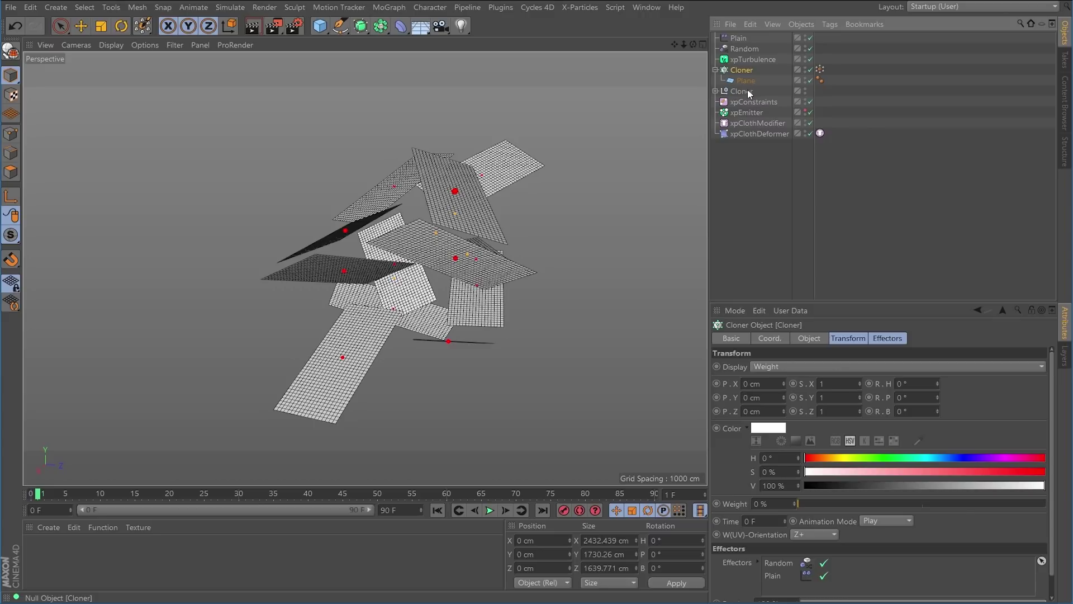
{"action": "left_click", "coordinate": [715, 91]}
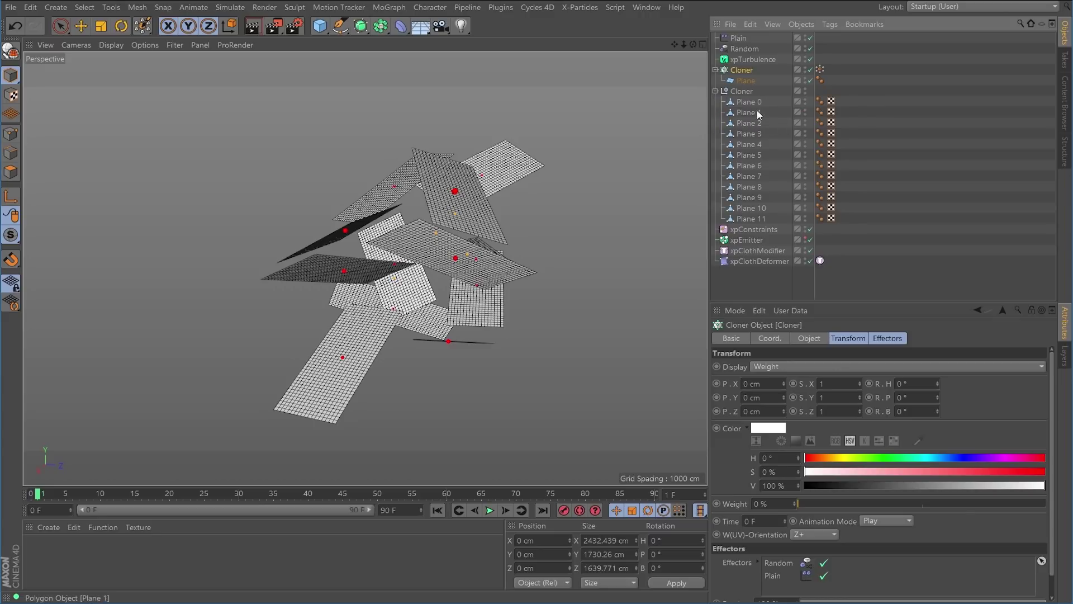
{"action": "left_click", "coordinate": [754, 102]}
{"action": "left_click", "coordinate": [753, 114]}
{"action": "left_click", "coordinate": [752, 119]}
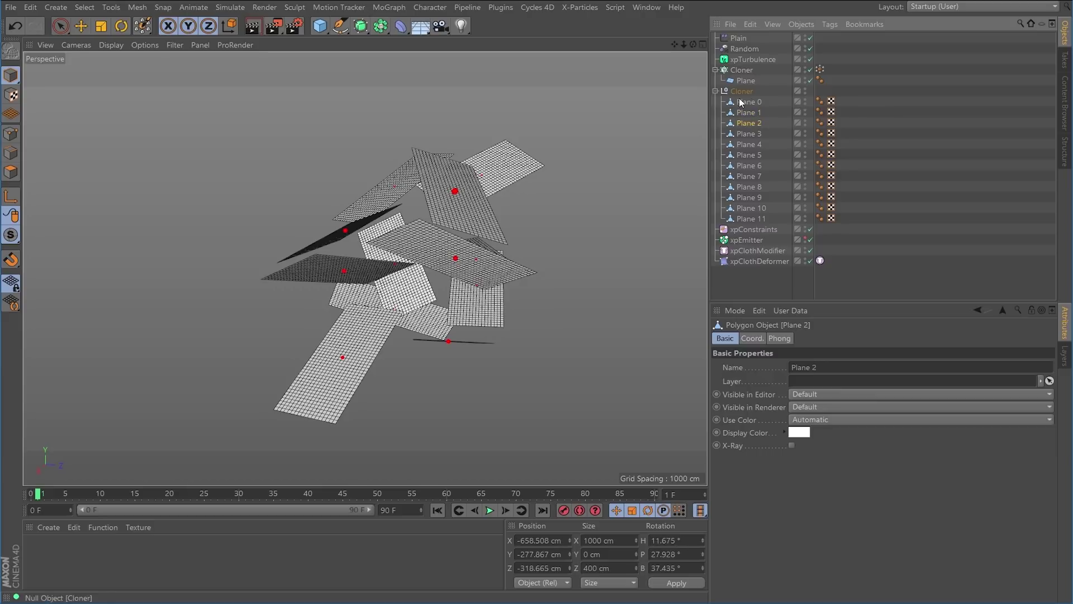
Collapse and disable the original Cloner, then move it to the start of the object hierarchy.
{"action": "left_click", "coordinate": [716, 70]}
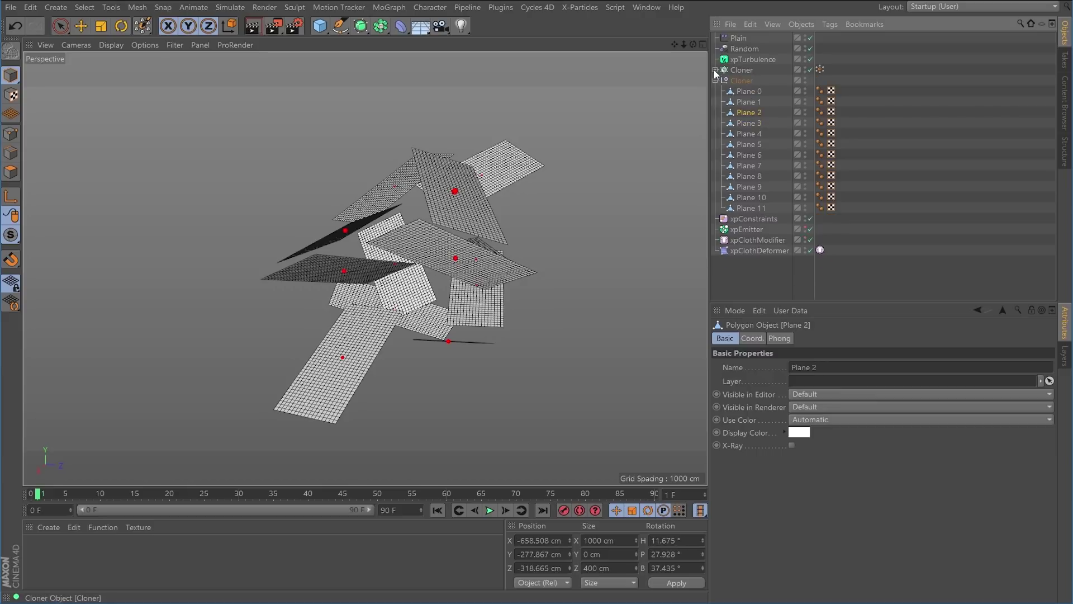
{"action": "left_click", "coordinate": [805, 71]}
{"action": "left_click_drag", "start_coordinate": [739, 70], "coordinate": [746, 42]}
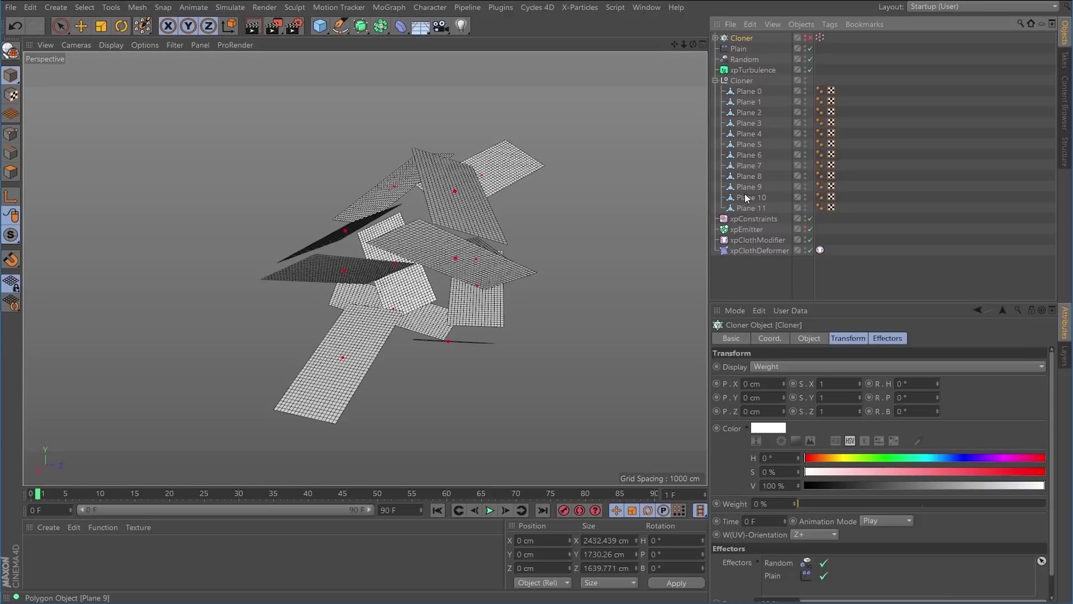
Examine the individual plane objects inside the Cloner null one by one, from Plane 0 to Plane 9.
{"action": "left_click", "coordinate": [745, 91]}
{"action": "left_click", "coordinate": [746, 102]}
{"action": "left_click", "coordinate": [745, 113]}
{"action": "left_click", "coordinate": [749, 124]}
{"action": "left_click", "coordinate": [749, 134]}
{"action": "left_click", "coordinate": [749, 145]}
{"action": "left_click", "coordinate": [749, 155]}
{"action": "left_click", "coordinate": [749, 165]}
{"action": "left_click", "coordinate": [749, 178]}
{"action": "left_click", "coordinate": [750, 186]}
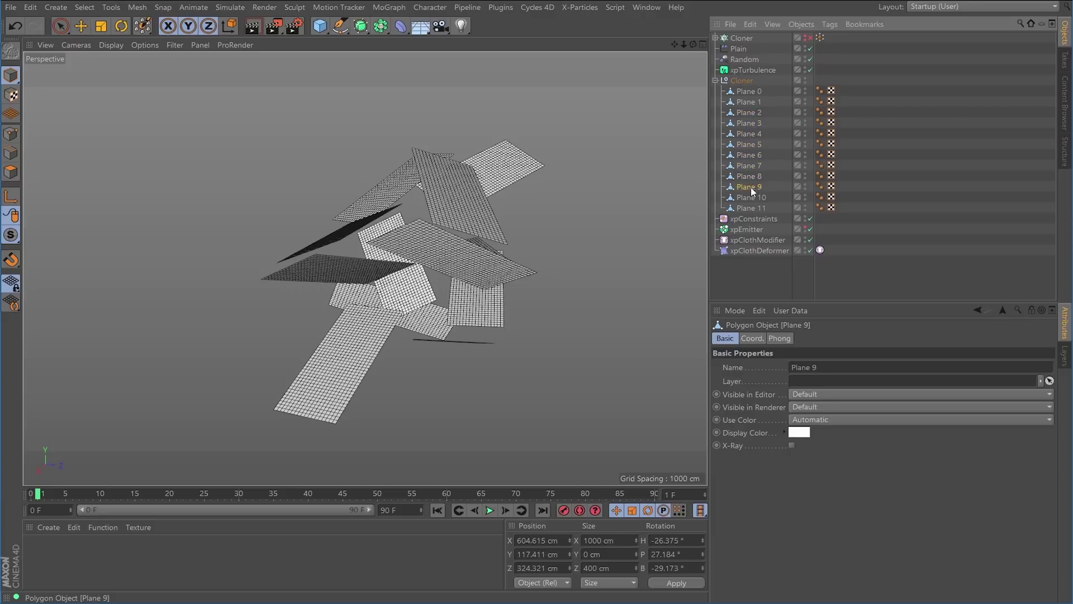
Try to parent Plane 0 through Plane 11 to Connect generators in one go, then undo it.
{"action": "left_click", "coordinate": [748, 94]}
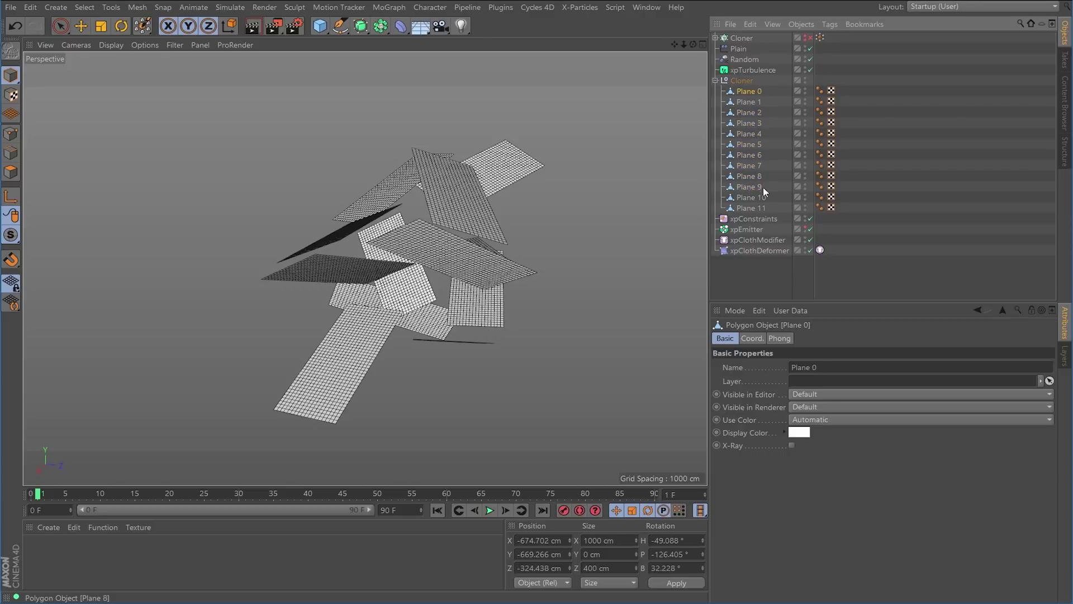
{"action": "left_click", "coordinate": [751, 207], "text": "shift"}
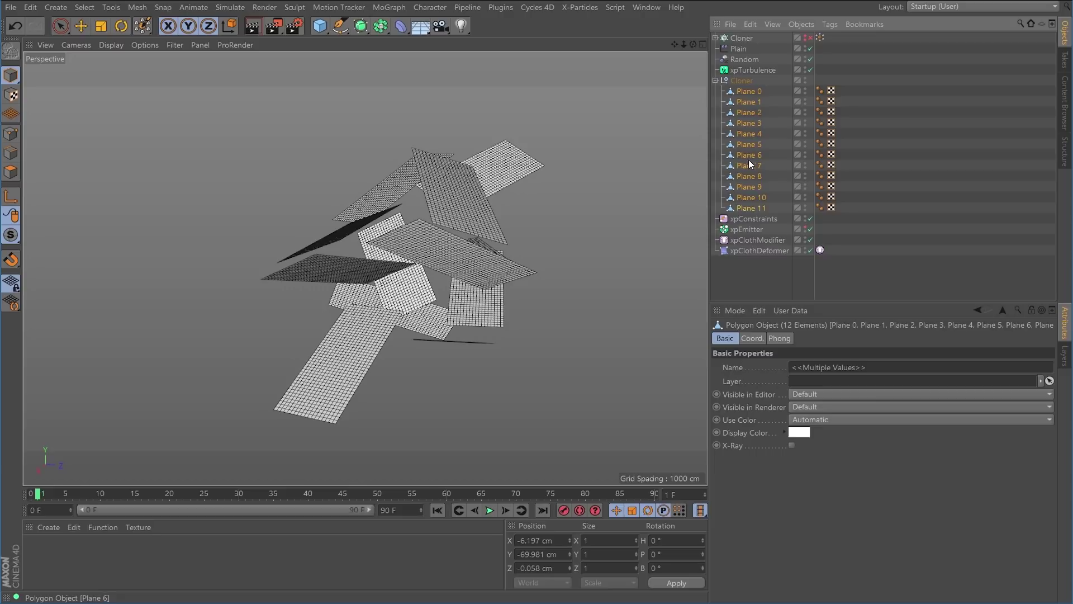
{"action": "left_click", "coordinate": [380, 26]}
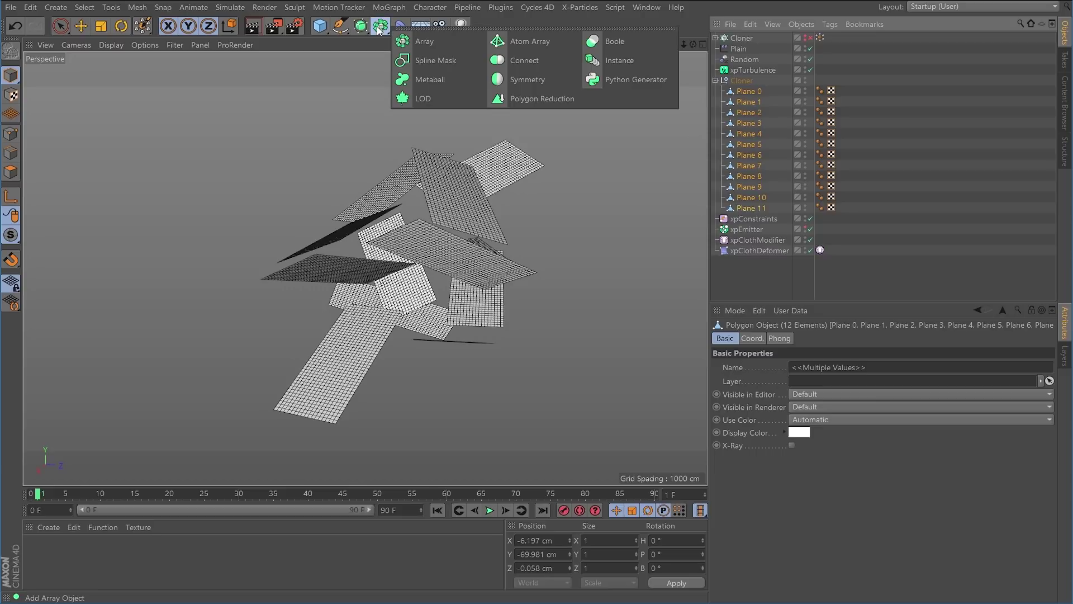
{"action": "left_click", "coordinate": [512, 63], "text": "alt"}
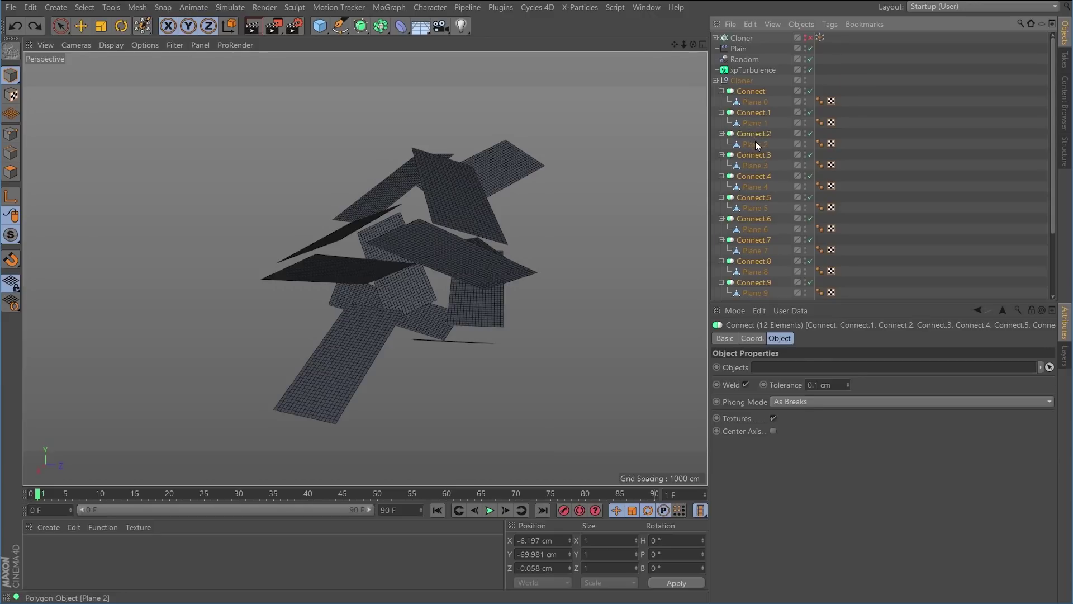
{"action": "key", "text": "ctrl+z"}
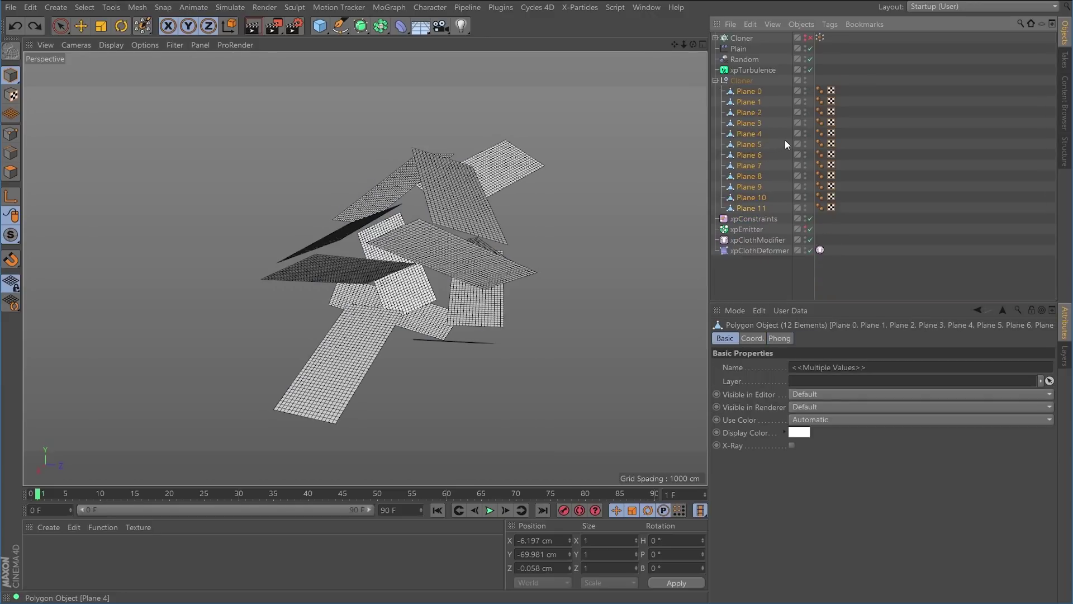
Add a single Connect object inside the Cloner null and make Plane 0 through Plane 11 its children.
{"action": "left_click", "coordinate": [381, 26]}
{"action": "left_click", "coordinate": [510, 60]}
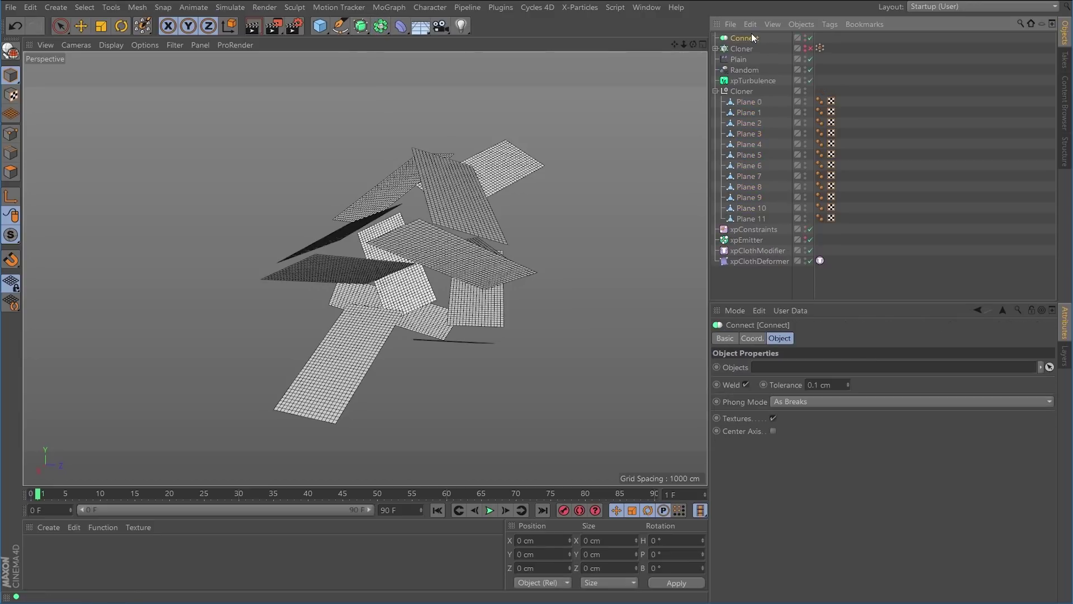
{"action": "left_click_drag", "start_coordinate": [756, 82], "coordinate": [750, 90]}
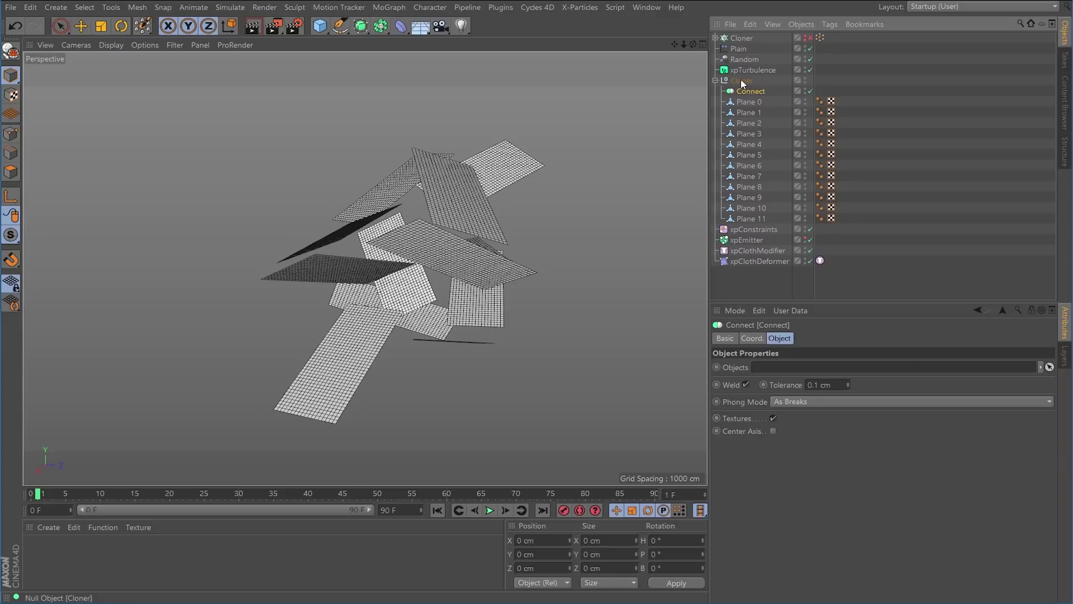
{"action": "left_click", "coordinate": [745, 102]}
{"action": "left_click", "coordinate": [746, 217], "text": "shift"}
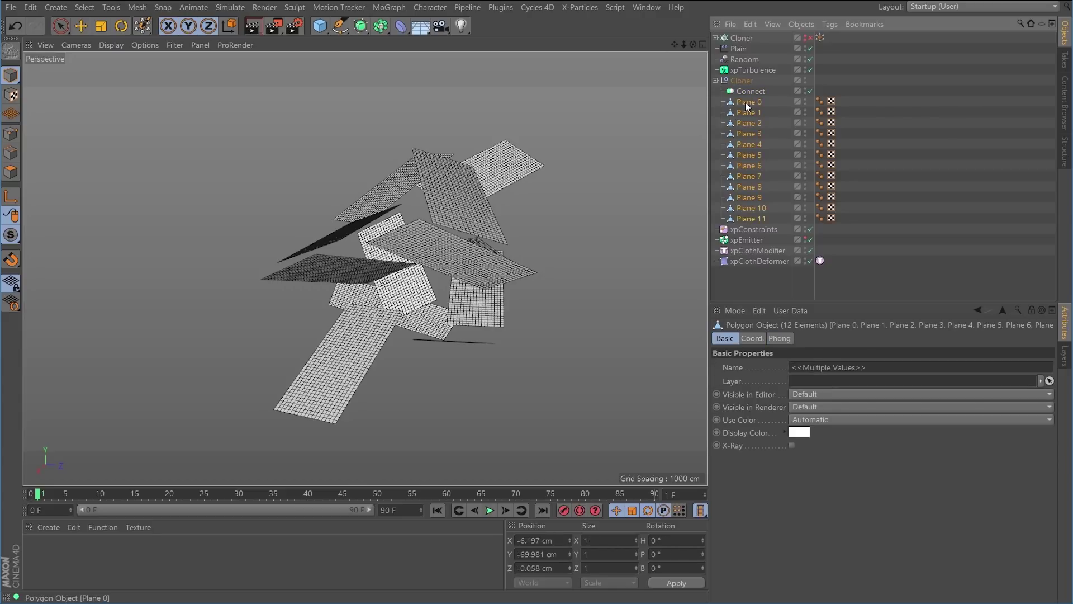
{"action": "left_click_drag", "start_coordinate": [749, 91], "coordinate": [750, 93]}
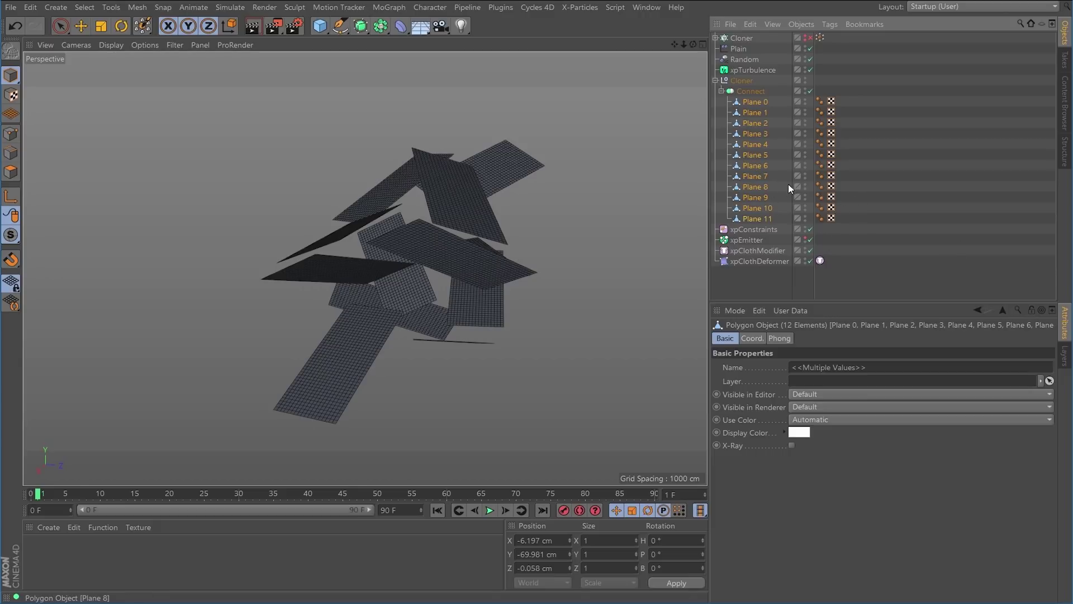
Move the xpClothDeformer into the Cloner null above the Connect object and test-play the simulation from frame 0.
{"action": "left_click", "coordinate": [752, 261]}
{"action": "left_click_drag", "start_coordinate": [770, 227], "coordinate": [742, 82]}
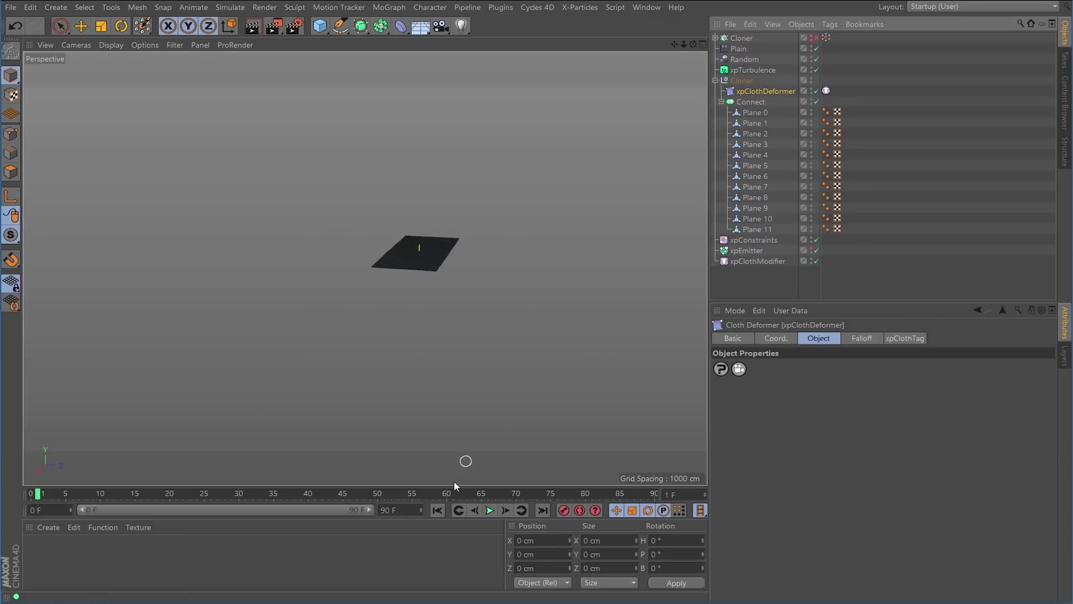
{"action": "left_click", "coordinate": [437, 509]}
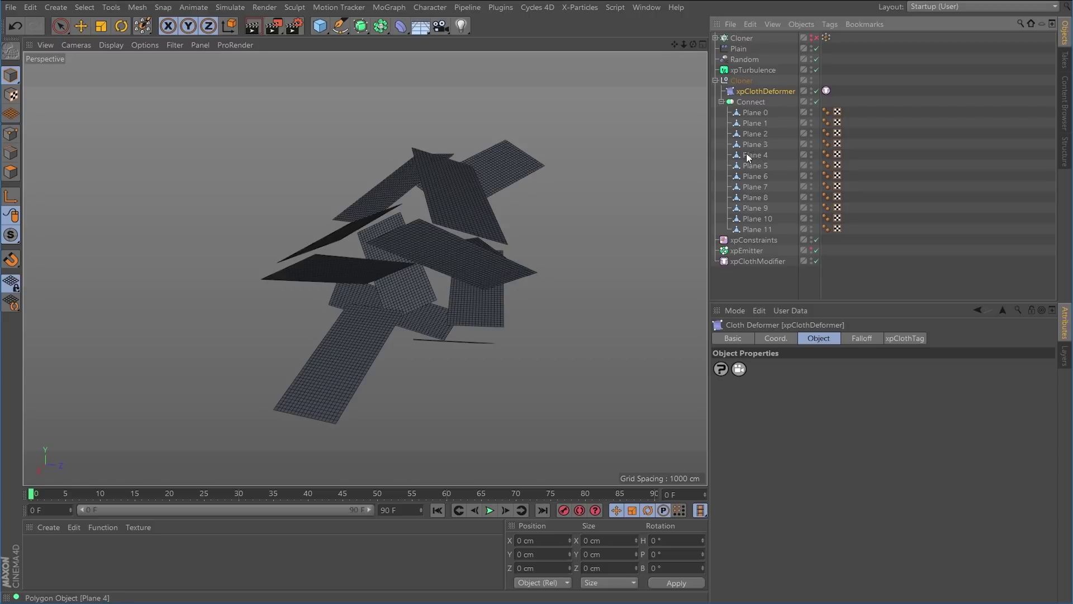
{"action": "left_click", "coordinate": [490, 510]}
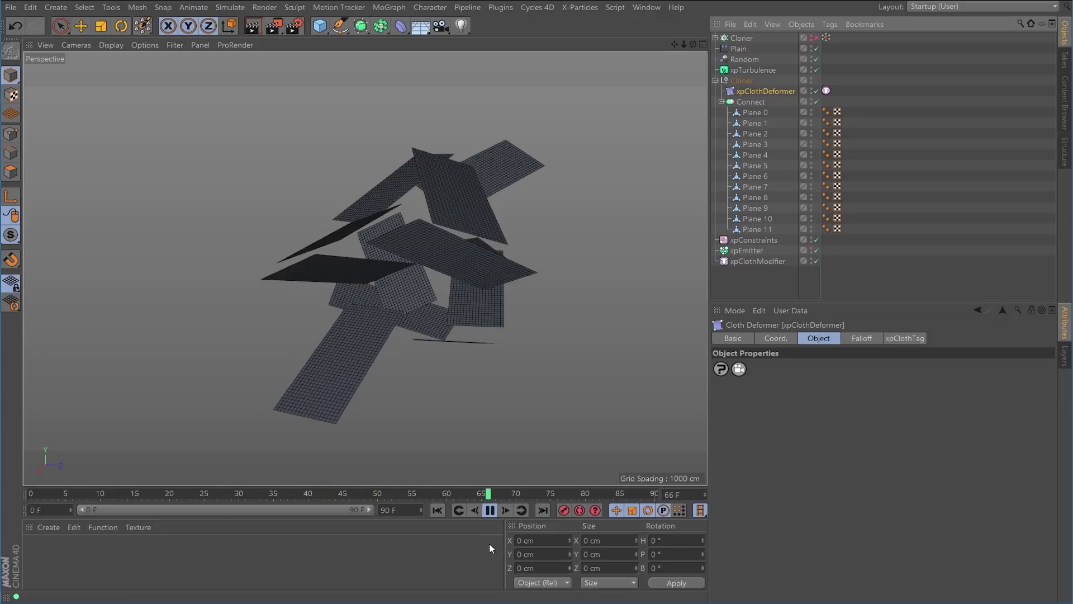
{"action": "left_click", "coordinate": [488, 510]}
Set Connect as the xpEmitter's source object with xpConstraints disabled, and play the cloth simulation from the start.
{"action": "left_click", "coordinate": [754, 253]}
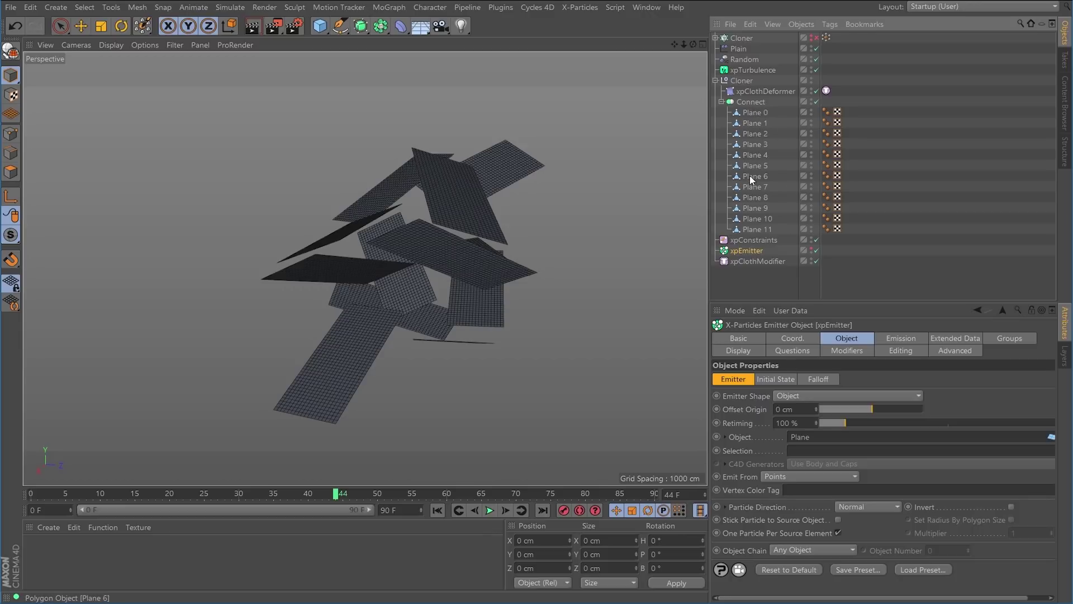
{"action": "left_click_drag", "start_coordinate": [750, 102], "coordinate": [821, 442]}
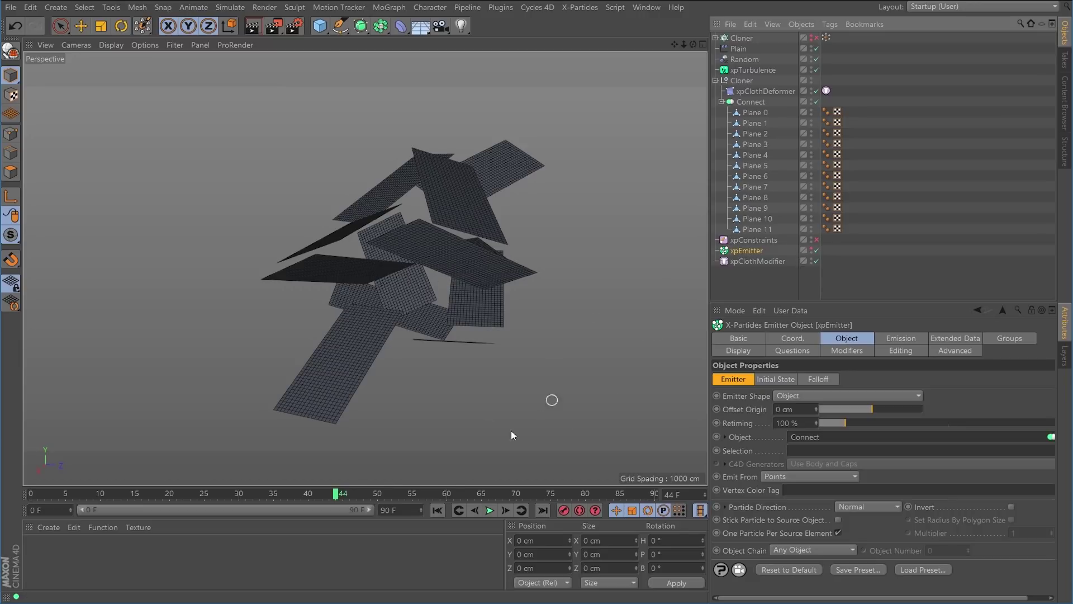
{"action": "left_click", "coordinate": [437, 509]}
{"action": "left_click", "coordinate": [490, 511]}
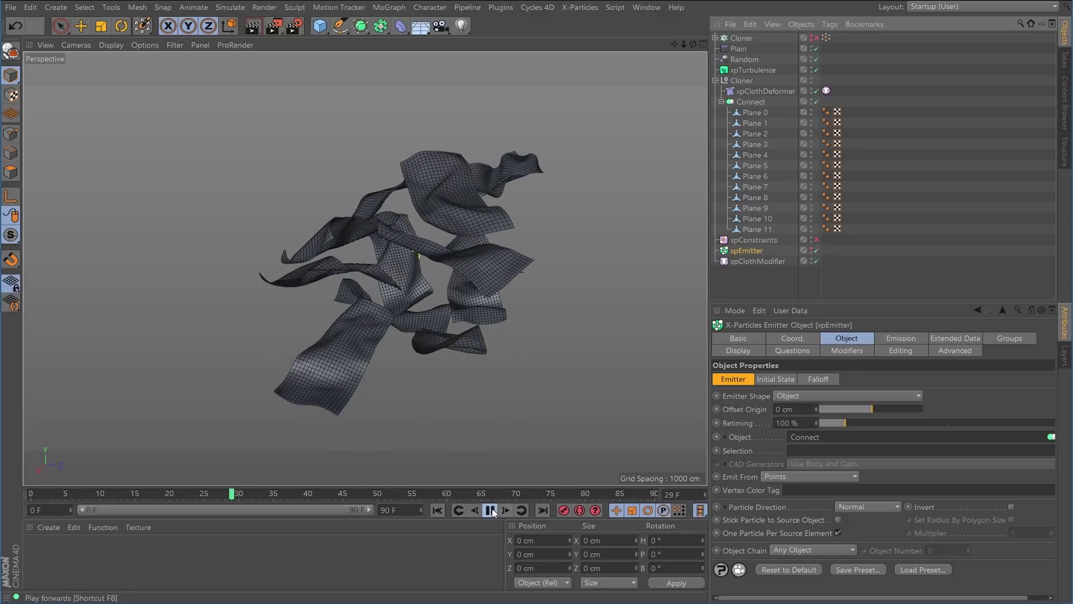
{"action": "left_click", "coordinate": [490, 510]}
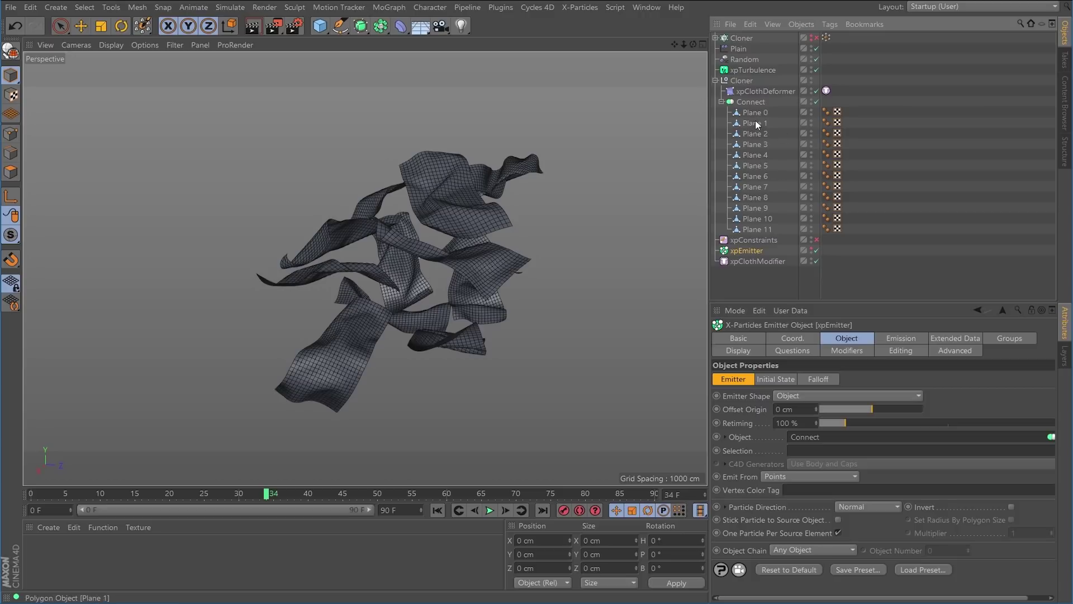
Review the cloth motion from another angle by replaying the simulation from frame 0.
{"action": "left_click", "coordinate": [490, 510]}
{"action": "left_click", "coordinate": [490, 512]}
{"action": "left_click_drag", "start_coordinate": [455, 229], "coordinate": [435, 418], "text": "alt"}
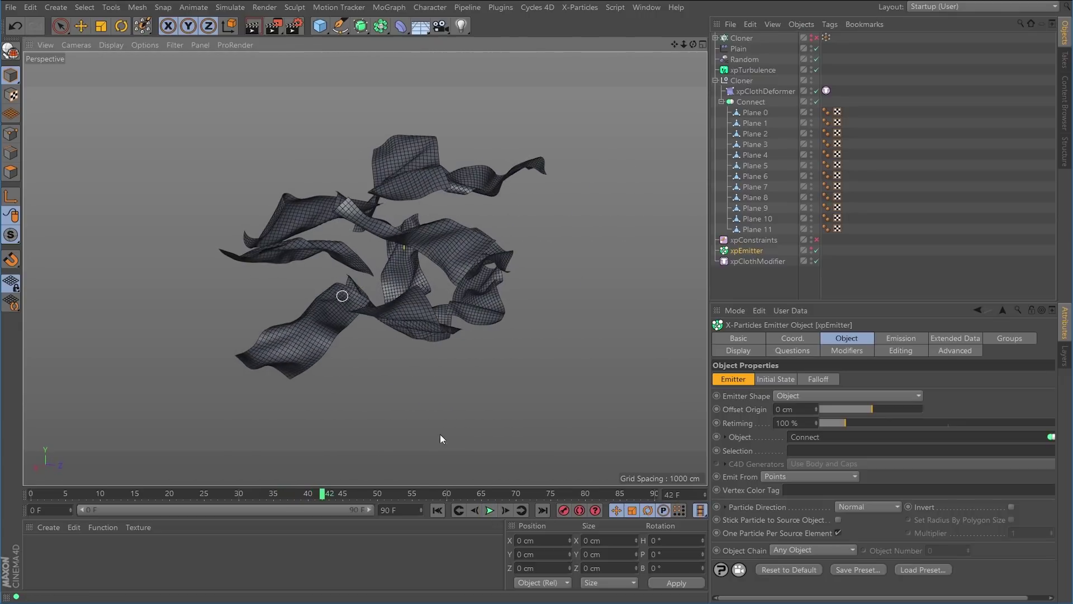
{"action": "left_click", "coordinate": [490, 511]}
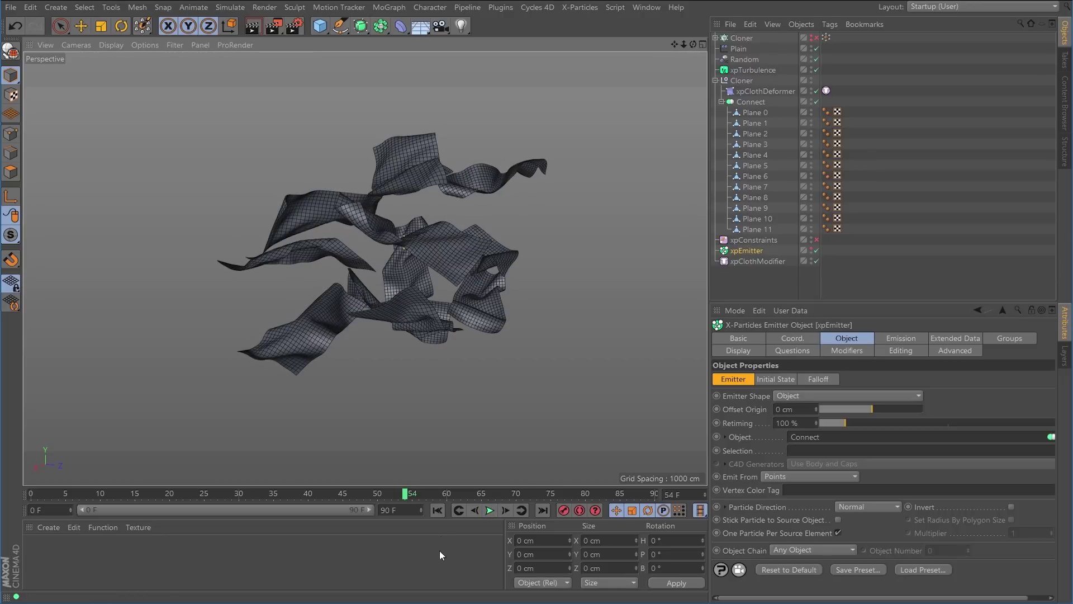
{"action": "left_click", "coordinate": [437, 511]}
{"action": "left_click", "coordinate": [490, 511]}
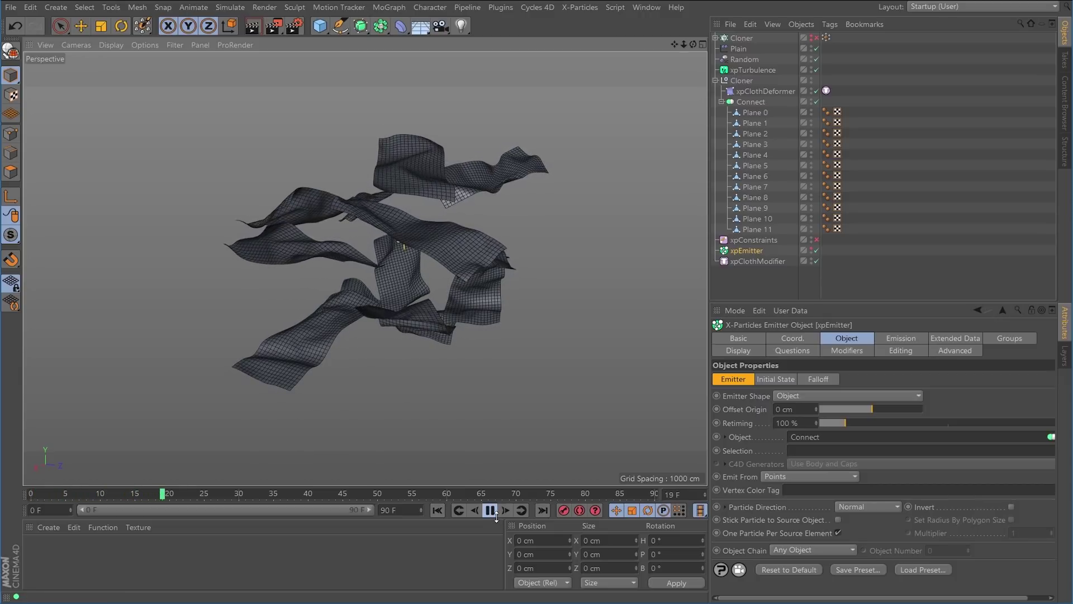
{"action": "left_click", "coordinate": [490, 512]}
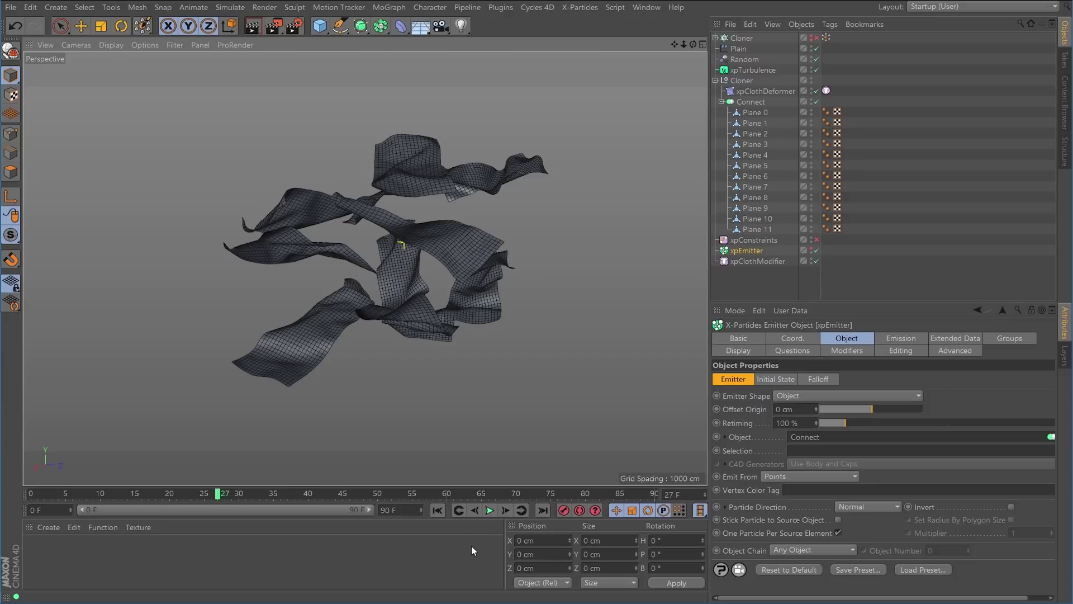
{"action": "left_click", "coordinate": [441, 511]}
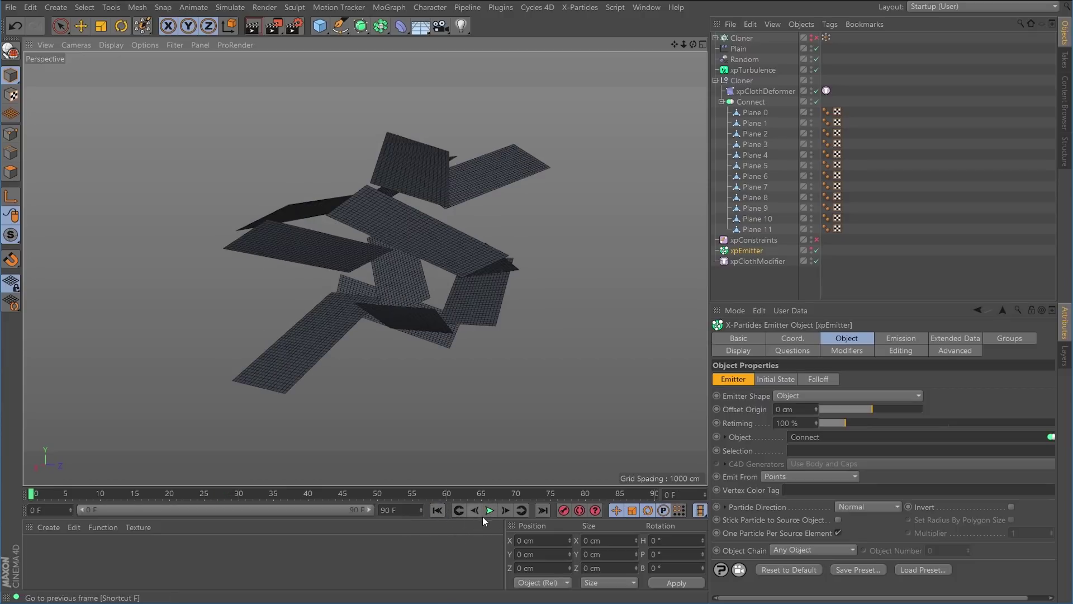
{"action": "left_click", "coordinate": [491, 510]}
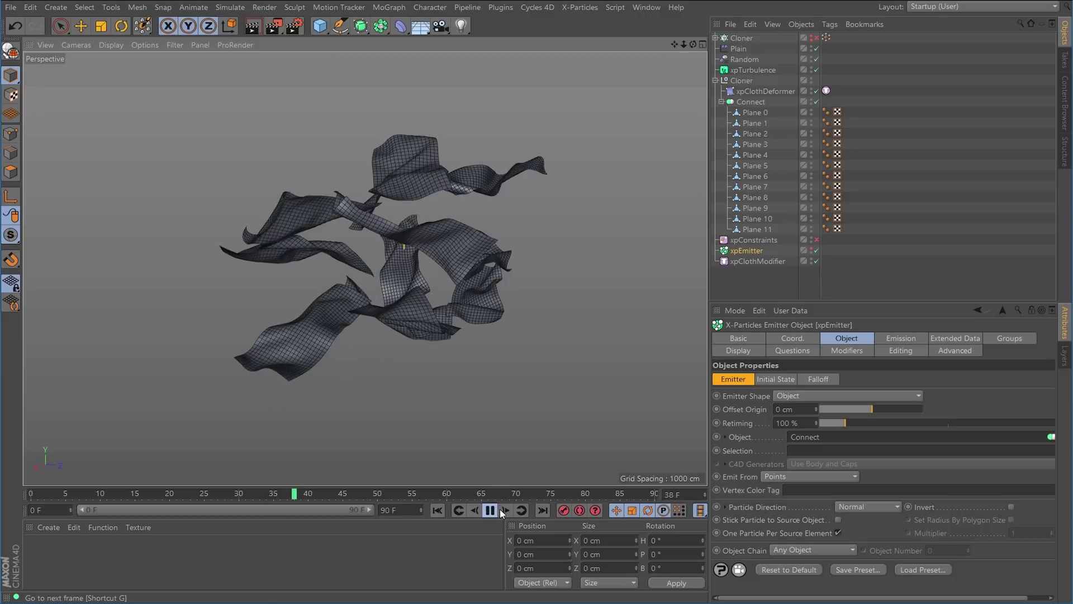
Stop the simulation, return to frame 0, and rename the null holding the cloth planes as Cloth_Objects.
{"action": "left_click", "coordinate": [490, 511]}
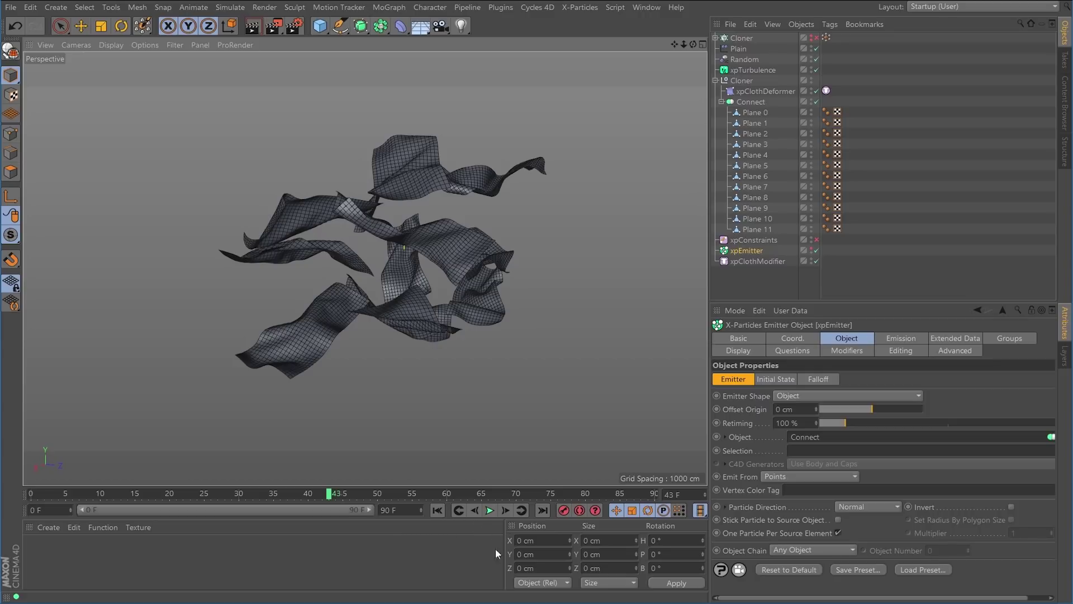
{"action": "left_click", "coordinate": [438, 510]}
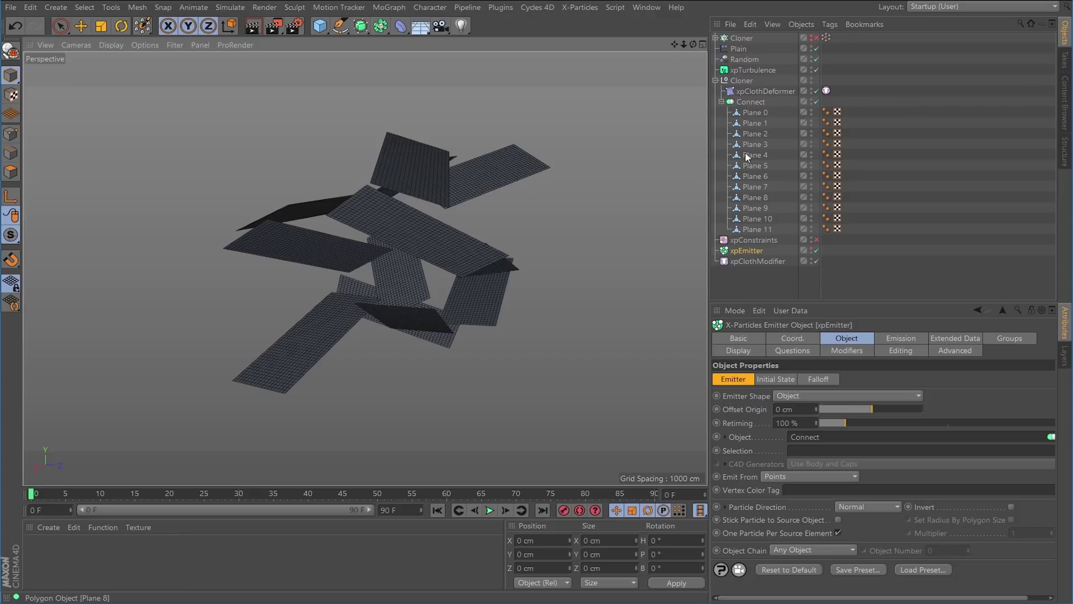
{"action": "left_click", "coordinate": [716, 81]}
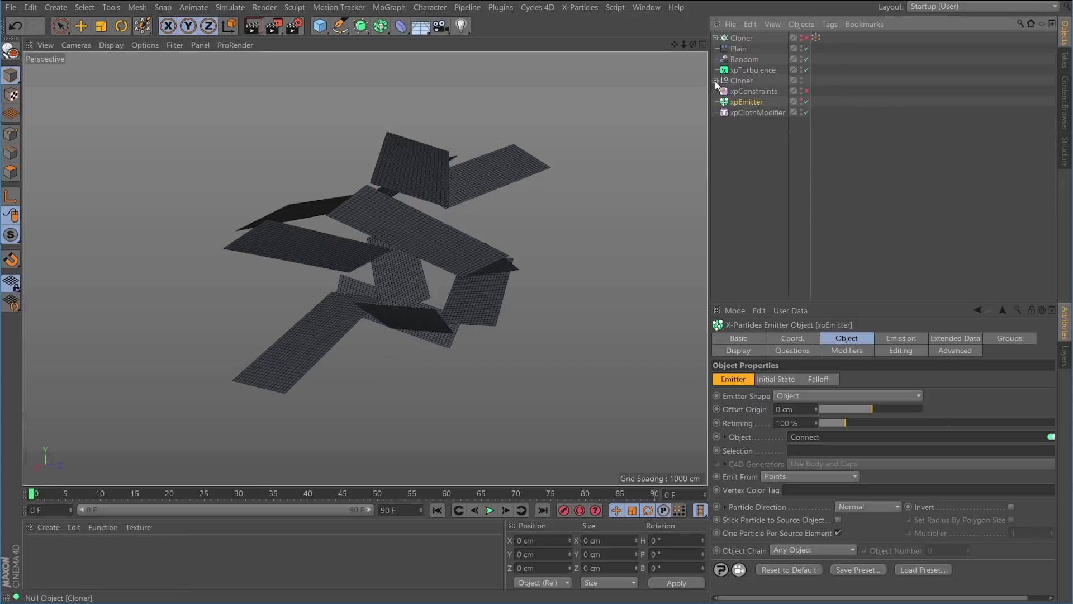
{"action": "left_click", "coordinate": [742, 80]}
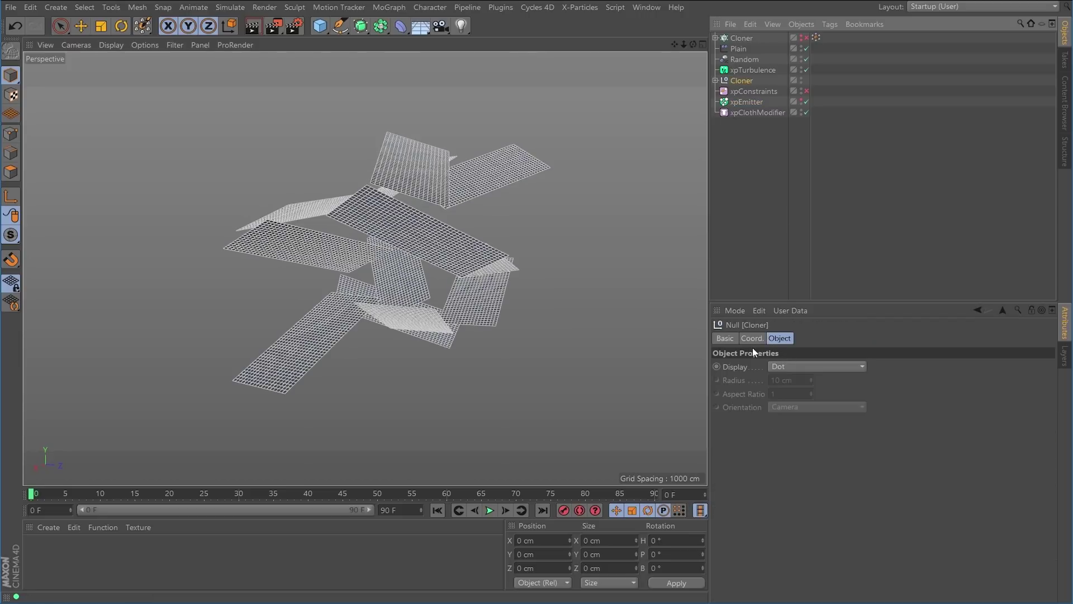
{"action": "left_click", "coordinate": [726, 338]}
{"action": "left_click_drag", "start_coordinate": [828, 367], "coordinate": [788, 363]}
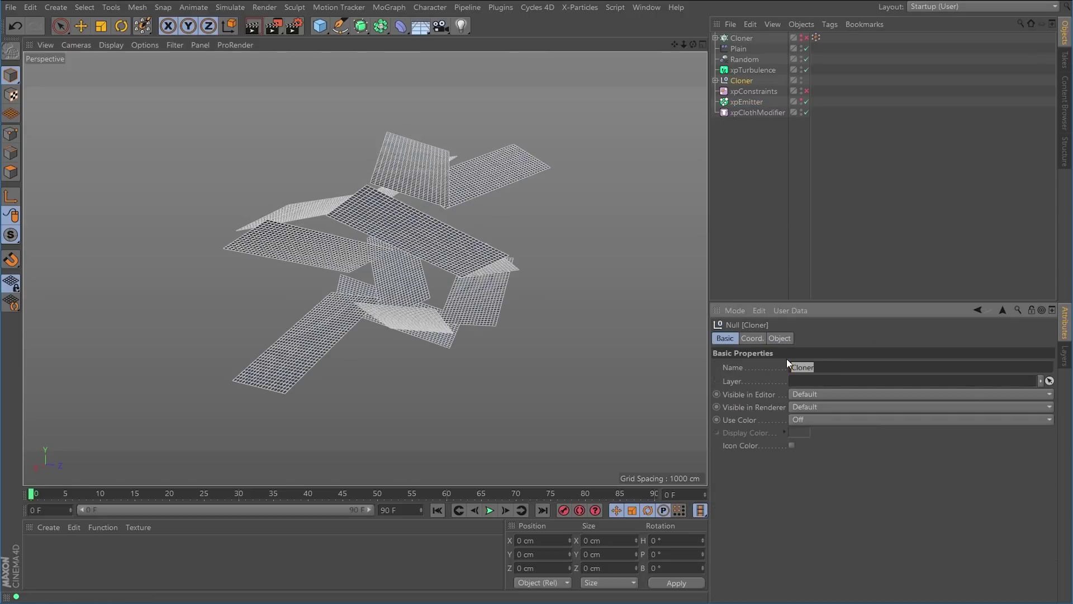
{"action": "type", "text": "Cloth_Objects"}
{"action": "key", "text": "Return"}
Group Cloner, Plain and Random under a null named Cloth_Generators and turn off its editor and renderer visibility.
{"action": "left_click", "coordinate": [742, 37]}
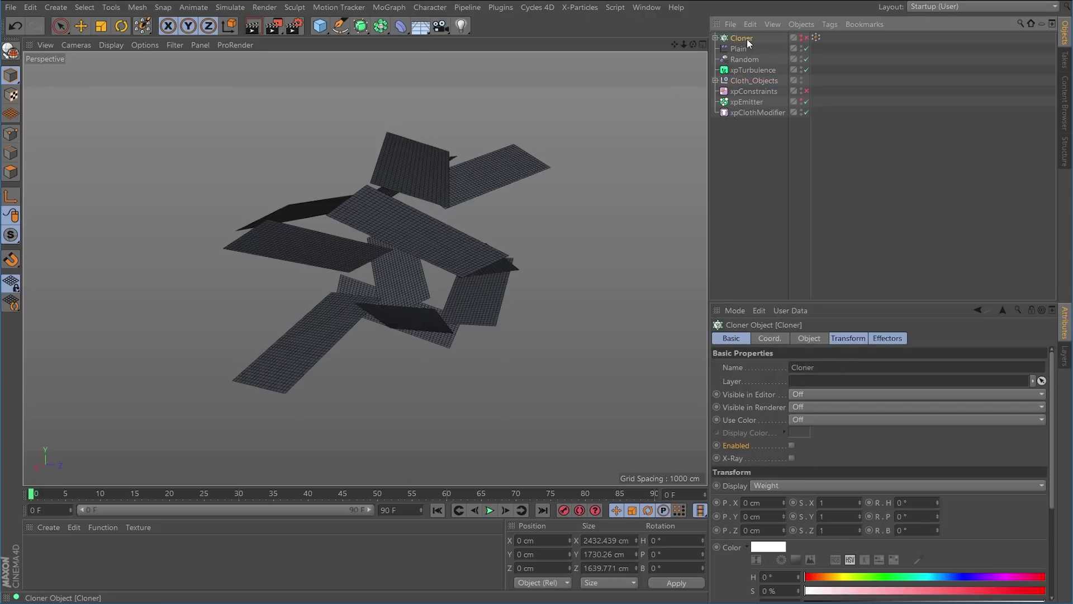
{"action": "left_click", "coordinate": [744, 58], "text": "shift"}
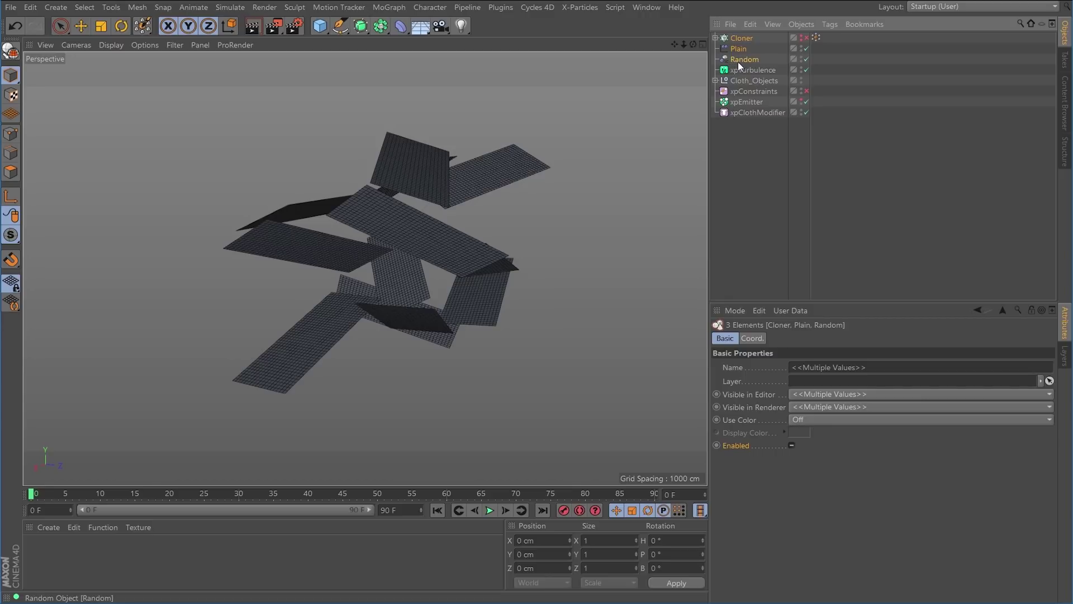
{"action": "key", "text": "alt+g"}
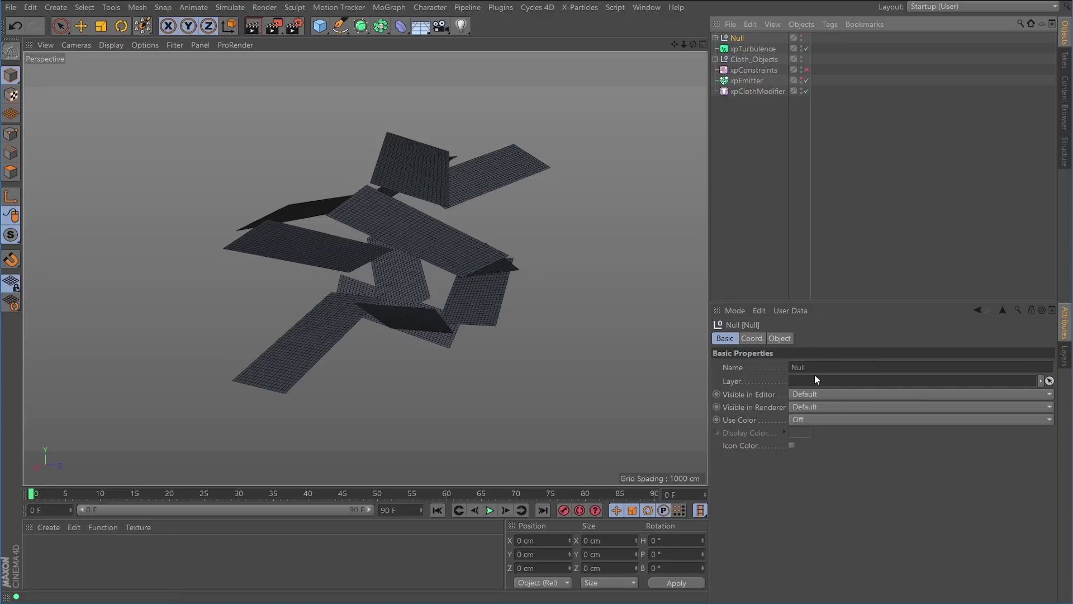
{"action": "double_click", "coordinate": [795, 368]}
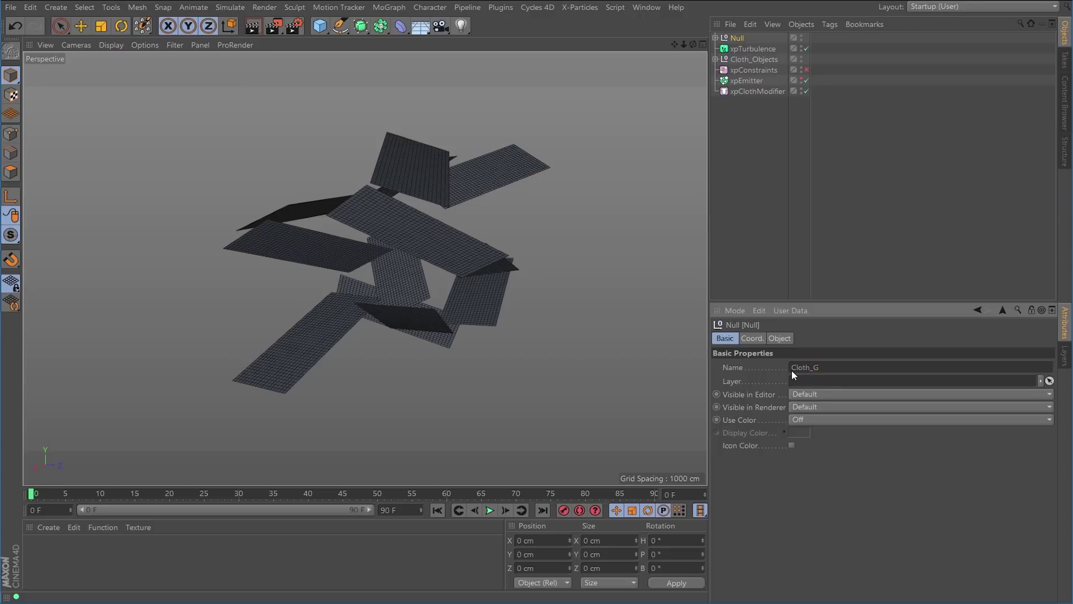
{"action": "type", "text": "enerators"}
{"action": "key", "text": "Return"}
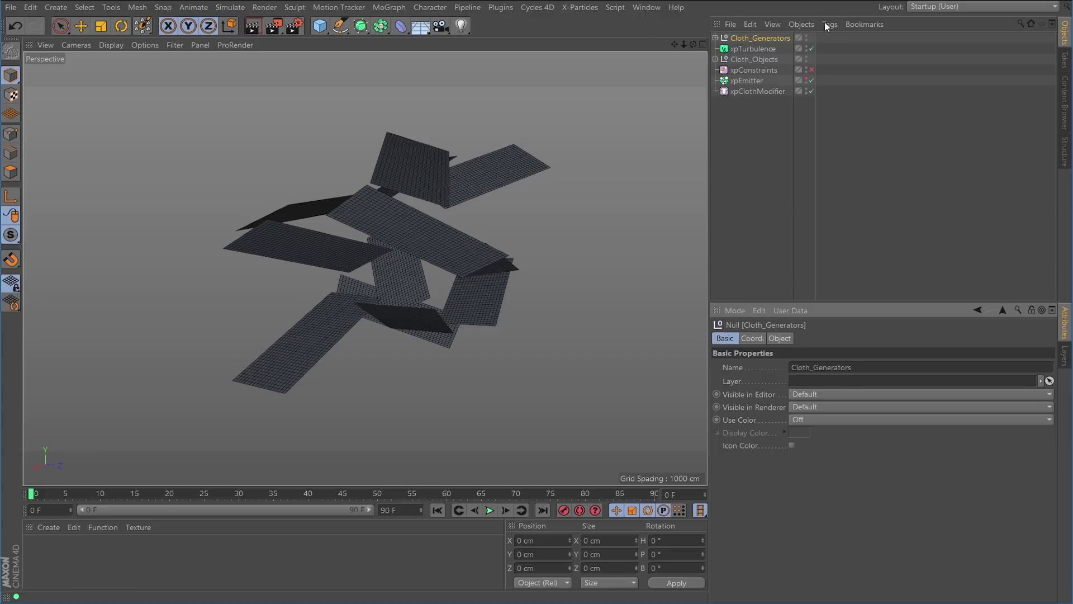
{"action": "double_click", "coordinate": [805, 40], "text": "alt"}
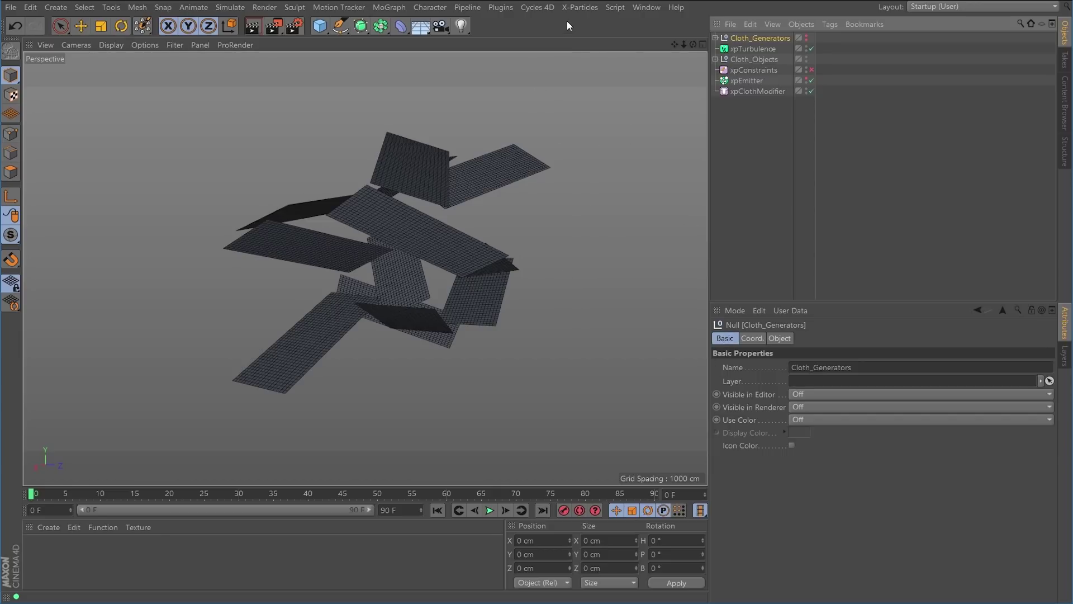
Add an xpStrangeAttractors motion modifier to the scene and show its object properties.
{"action": "left_click", "coordinate": [578, 8]}
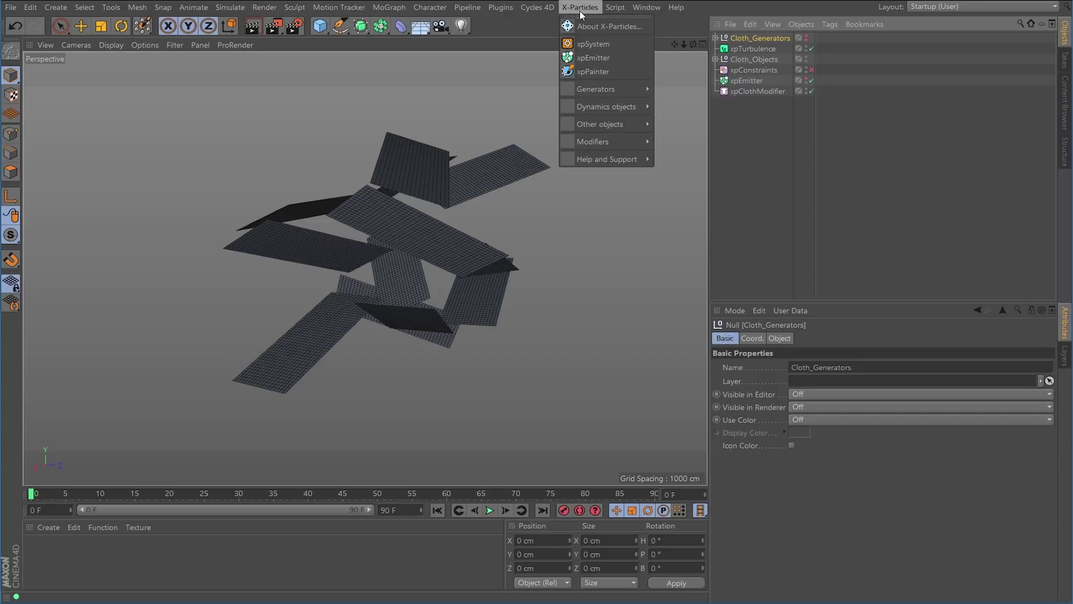
{"action": "mouse_move", "coordinate": [623, 144]}
{"action": "mouse_move", "coordinate": [674, 160]}
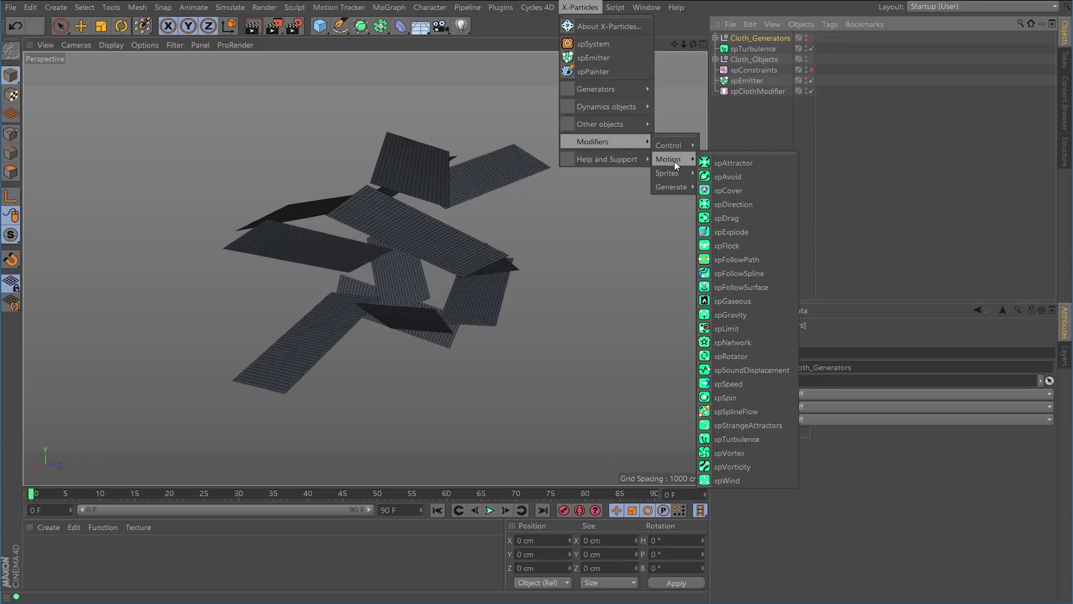
{"action": "left_click", "coordinate": [759, 425]}
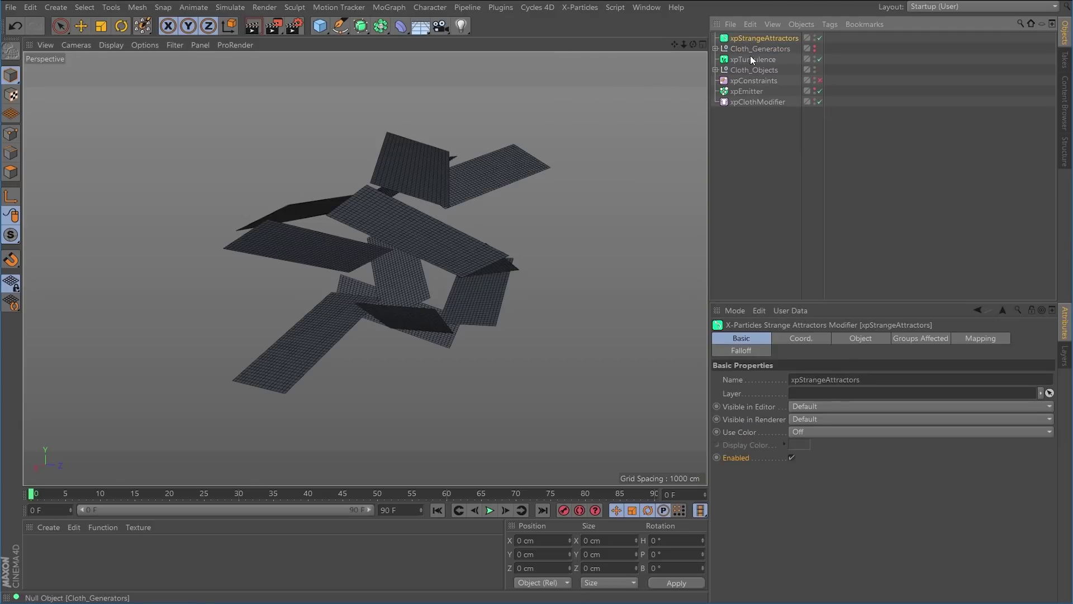
{"action": "left_click", "coordinate": [849, 341]}
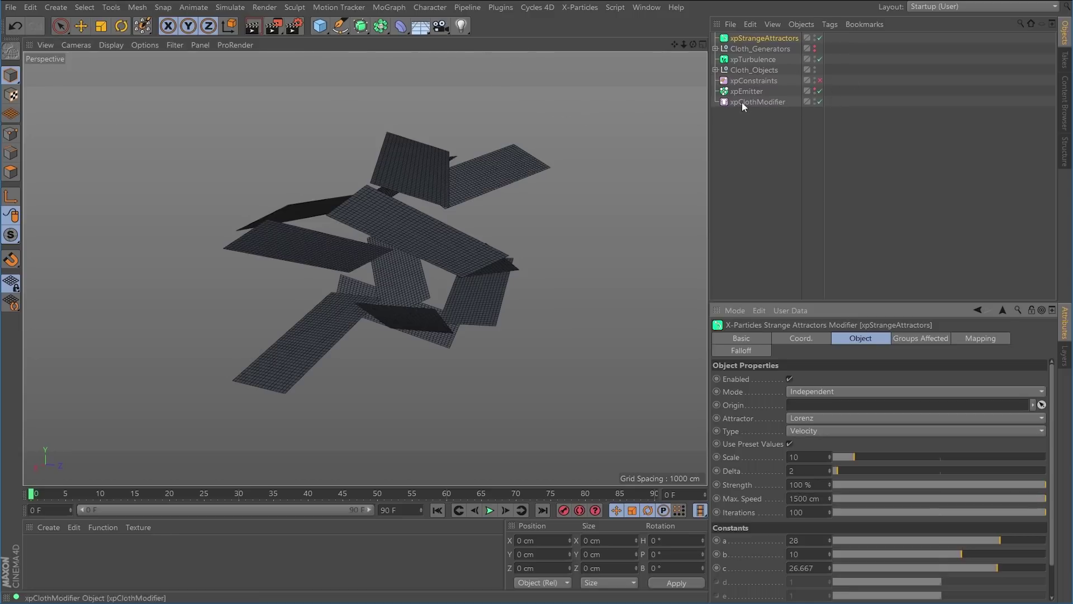
Disable xpClothDeformer, xpClothModifier and xpTurbulence, and hide the Cloth_Objects group.
{"action": "left_click", "coordinate": [716, 70]}
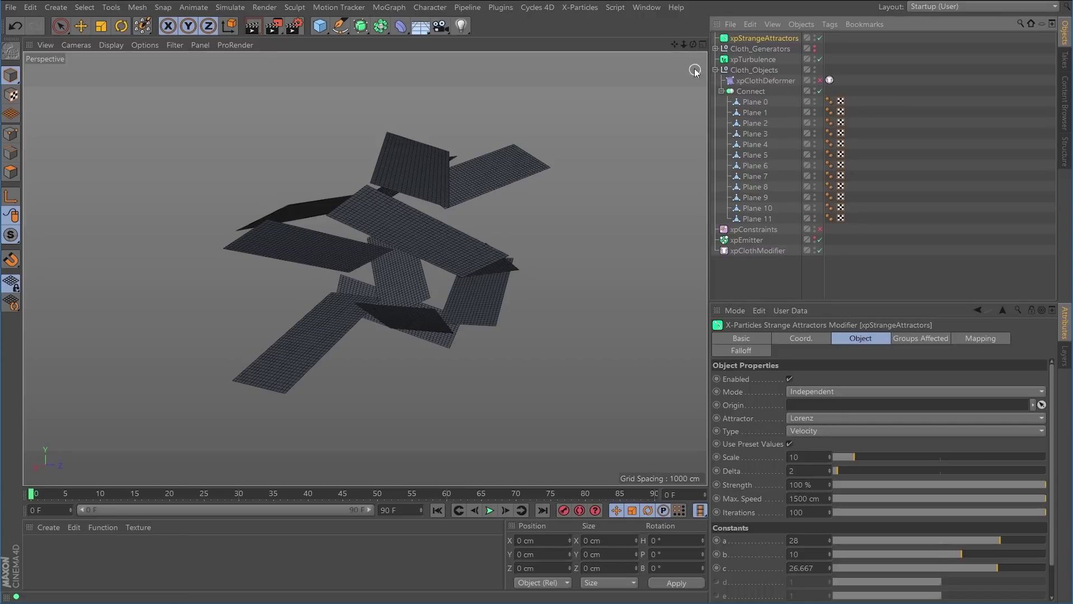
{"action": "left_click", "coordinate": [716, 70]}
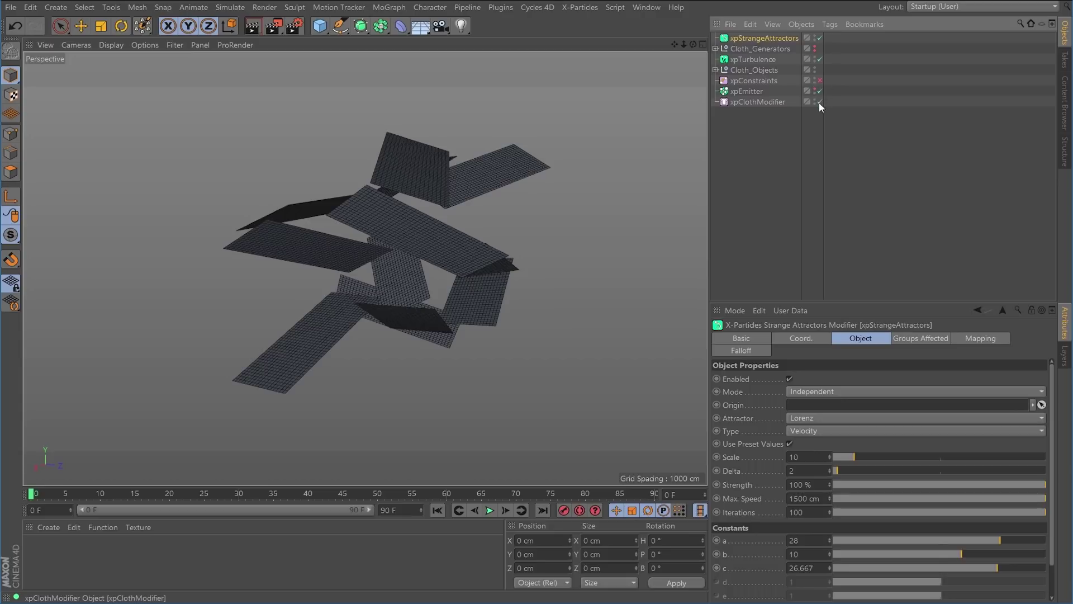
{"action": "left_click", "coordinate": [820, 59]}
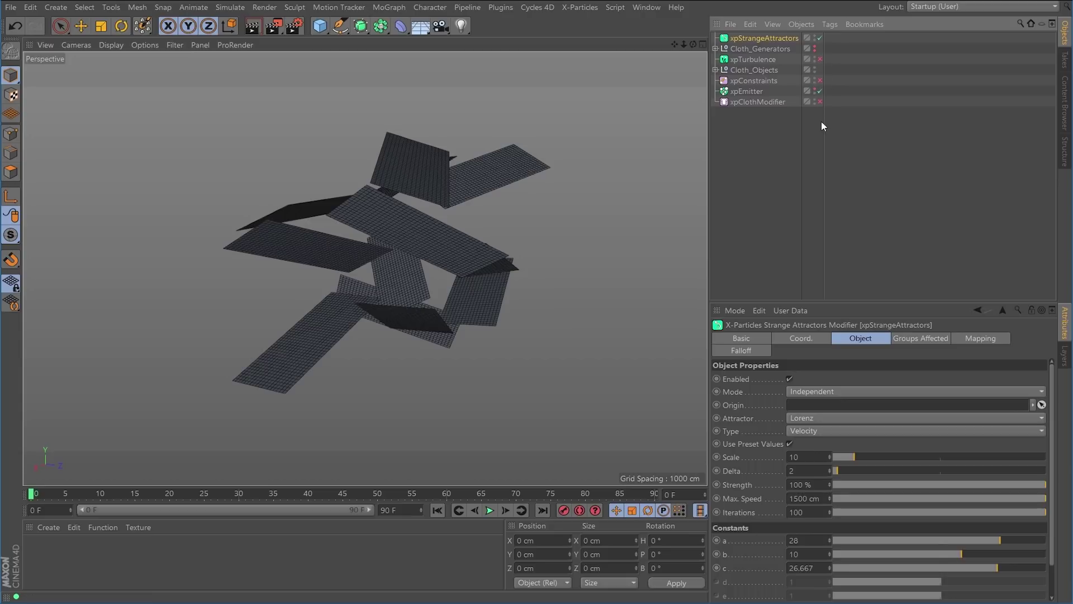
{"action": "left_click", "coordinate": [814, 71]}
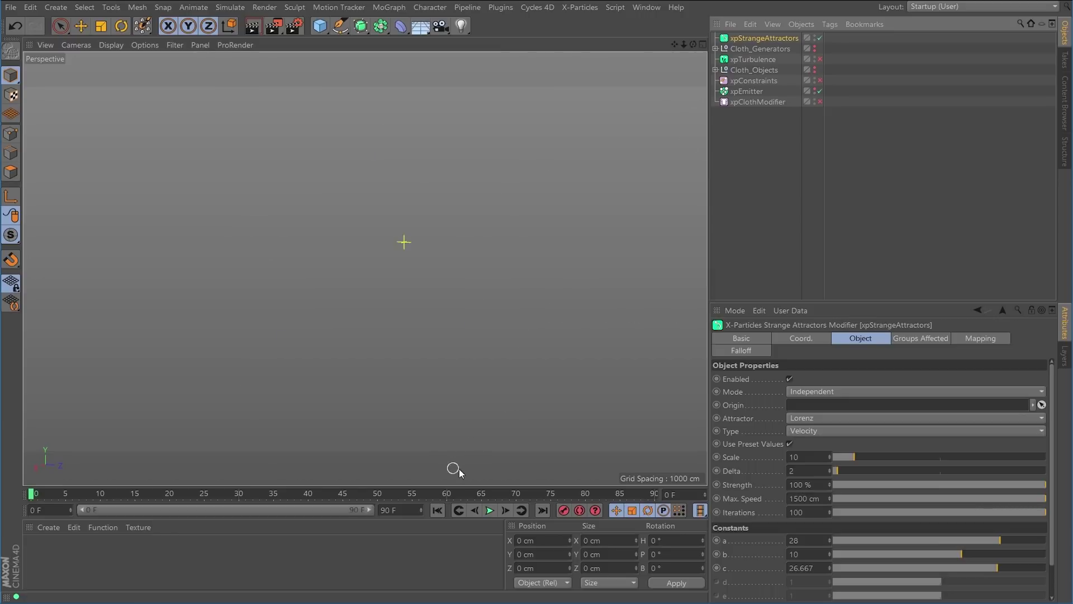
Add a second xpEmitter, set its emission speed to 0 cm, and play the particles through the strange attractor.
{"action": "left_click", "coordinate": [579, 7]}
{"action": "left_click", "coordinate": [599, 59]}
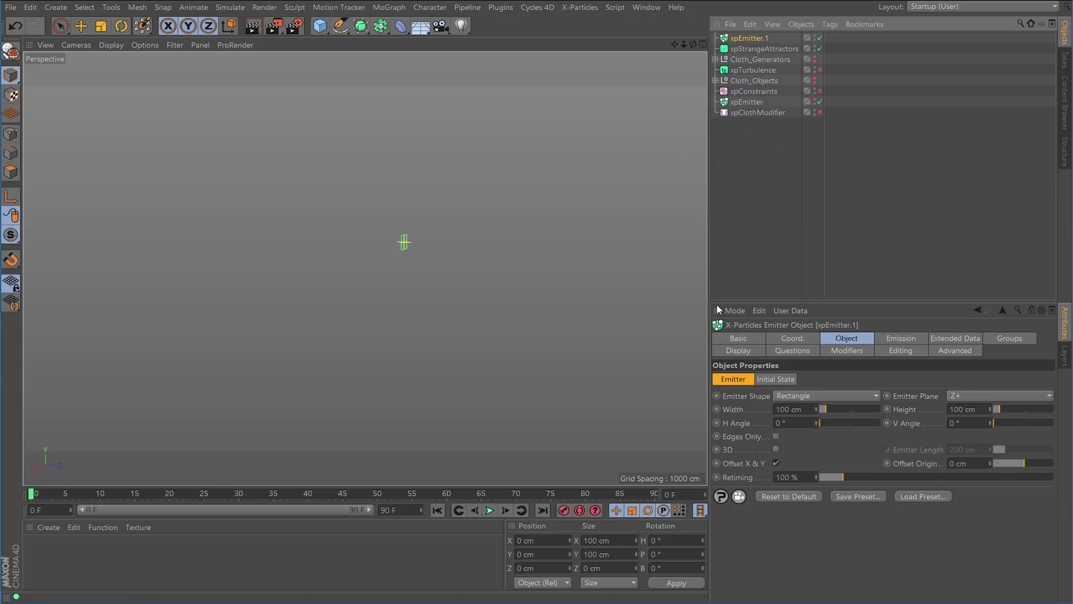
{"action": "left_click", "coordinate": [489, 509]}
{"action": "mouse_move", "coordinate": [411, 242]}
{"action": "right_mouse_down", "text": "alt"}
{"action": "mouse_move", "coordinate": [522, 228]}
{"action": "mouse_move", "coordinate": [410, 263]}
{"action": "right_mouse_up", "text": "alt"}
{"action": "mouse_move", "coordinate": [410, 271]}
{"action": "left_mouse_down", "text": "alt"}
{"action": "mouse_move", "coordinate": [372, 284]}
{"action": "mouse_move", "coordinate": [432, 223]}
{"action": "left_mouse_up", "text": "alt"}
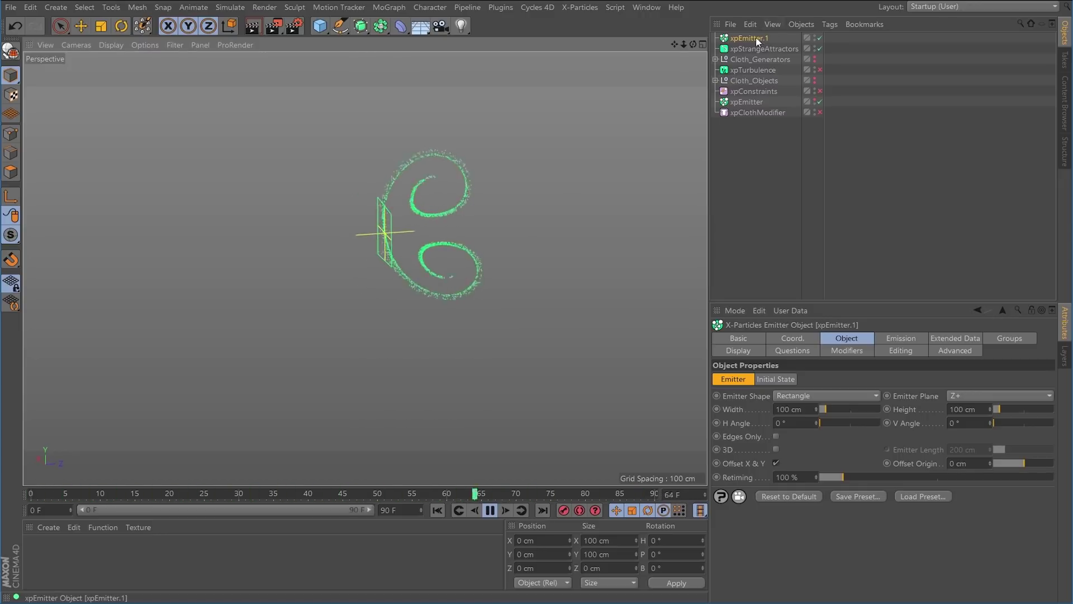
{"action": "left_click", "coordinate": [909, 338]}
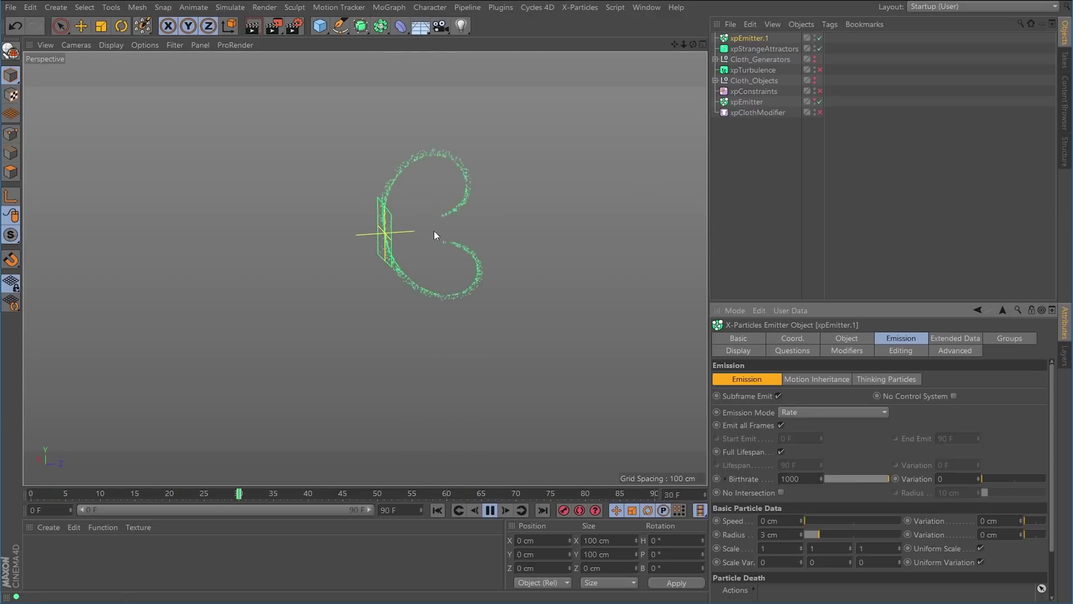
Try the Rossler and Moore-Spiegel attractor types on xpStrangeAttractors while the particles play.
{"action": "left_click", "coordinate": [776, 48]}
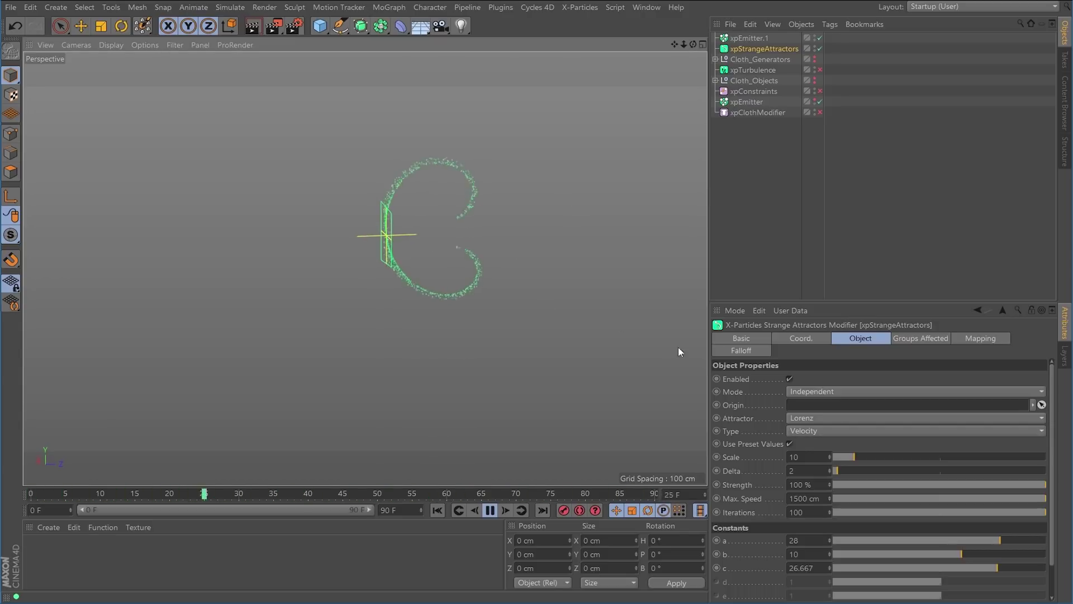
{"action": "left_click", "coordinate": [1041, 418]}
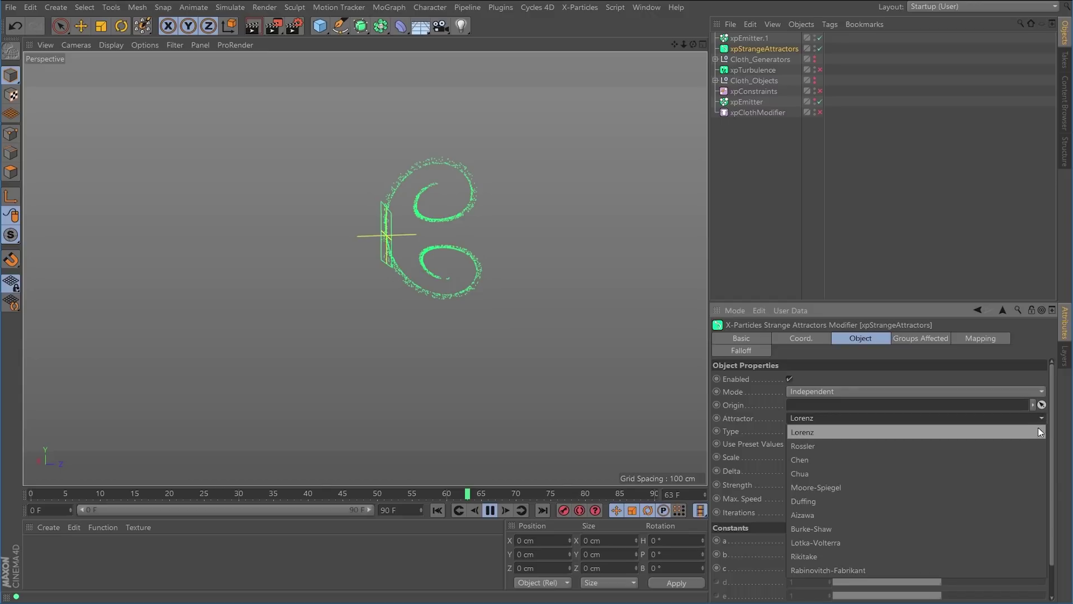
{"action": "left_click", "coordinate": [1027, 445]}
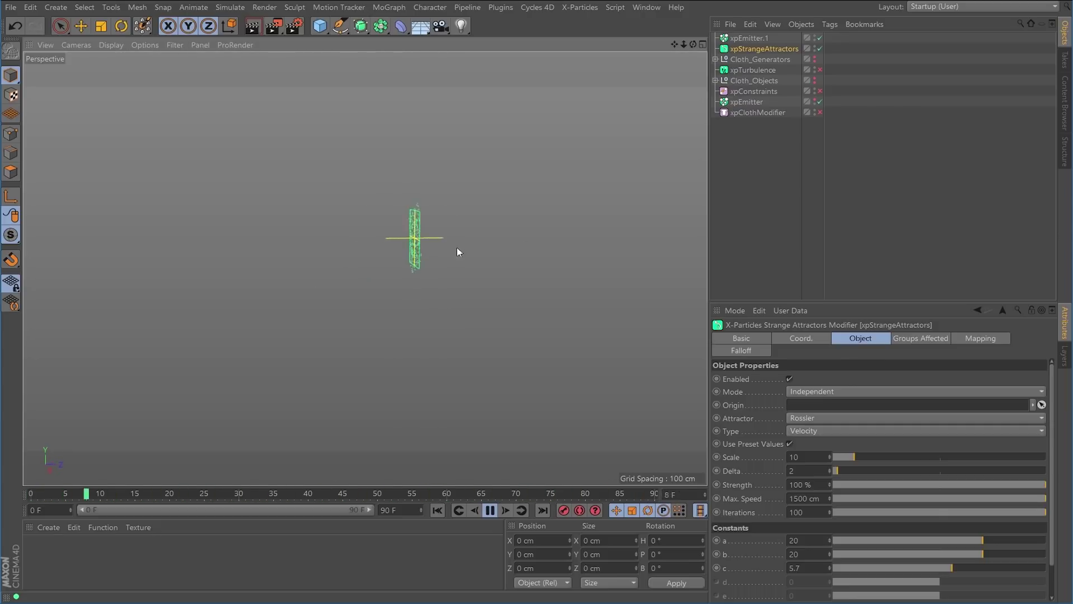
{"action": "left_click", "coordinate": [944, 418]}
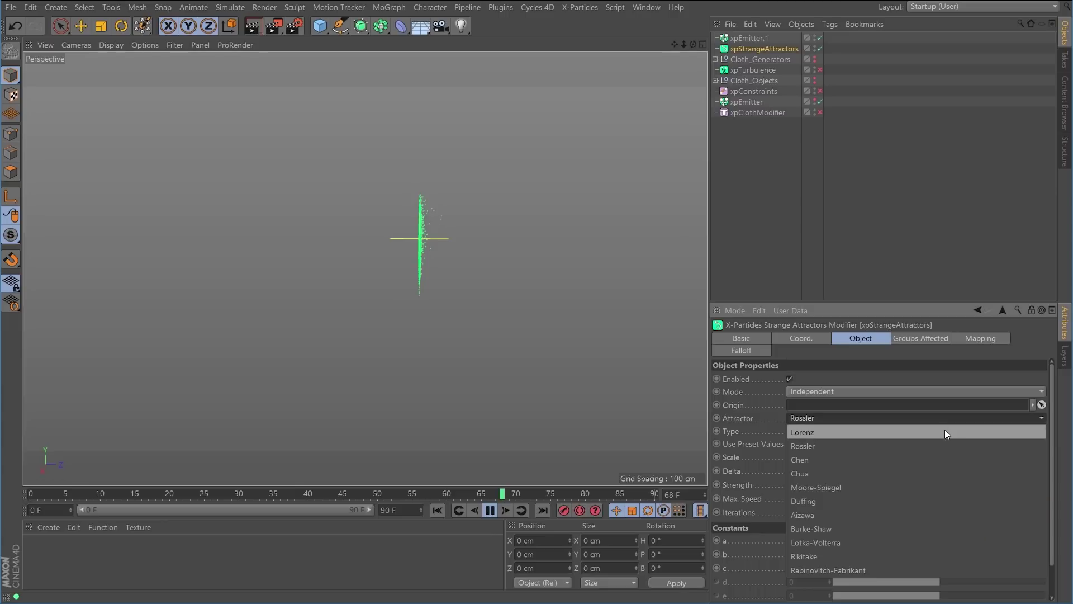
{"action": "left_click", "coordinate": [934, 486]}
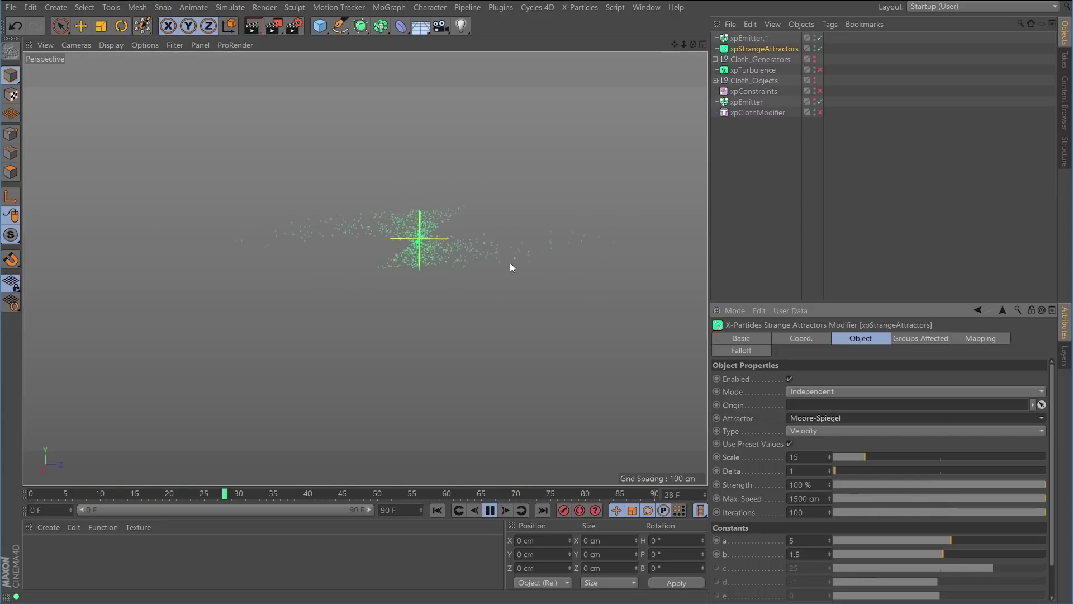
{"action": "mouse_move", "coordinate": [457, 240]}
{"action": "left_mouse_down", "text": "alt"}
{"action": "mouse_move", "coordinate": [469, 444]}
{"action": "mouse_move", "coordinate": [485, 474]}
{"action": "mouse_move", "coordinate": [430, 240]}
{"action": "mouse_move", "coordinate": [473, 233]}
{"action": "left_mouse_up", "text": "alt"}
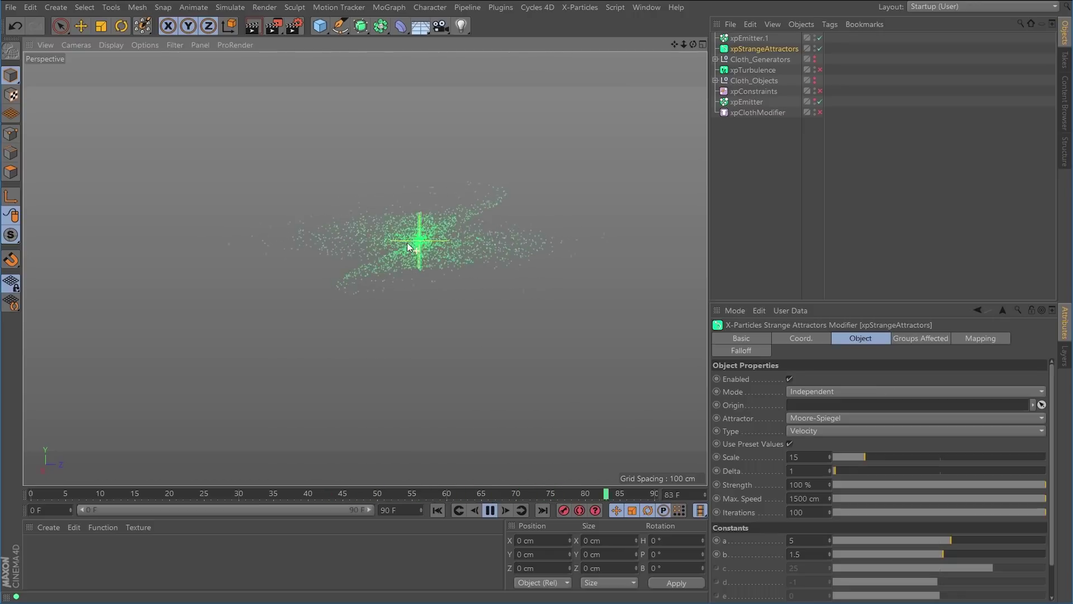
Set the xpStrangeAttractors attractor type to Chen and inspect the particle motion from several angles.
{"action": "left_click", "coordinate": [844, 417]}
{"action": "left_click", "coordinate": [851, 459]}
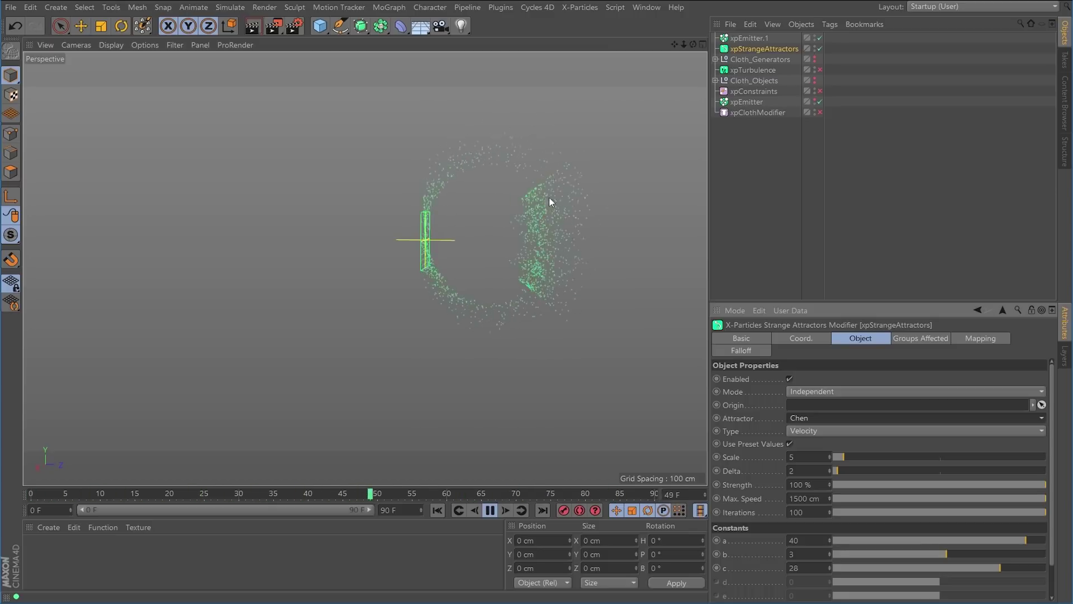
{"action": "left_click_drag", "start_coordinate": [539, 245], "coordinate": [416, 257], "text": "alt"}
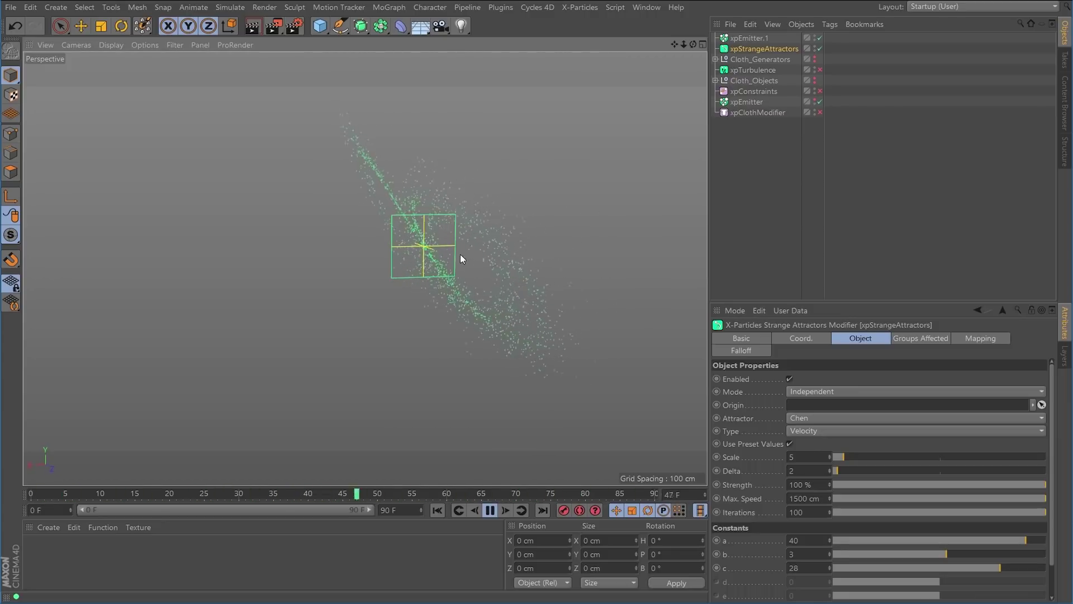
{"action": "left_click_drag", "start_coordinate": [450, 249], "coordinate": [580, 230], "text": "alt"}
{"action": "middle_click_drag", "start_coordinate": [555, 263], "coordinate": [458, 277], "text": "alt"}
{"action": "left_click_drag", "start_coordinate": [448, 277], "coordinate": [425, 286], "text": "alt"}
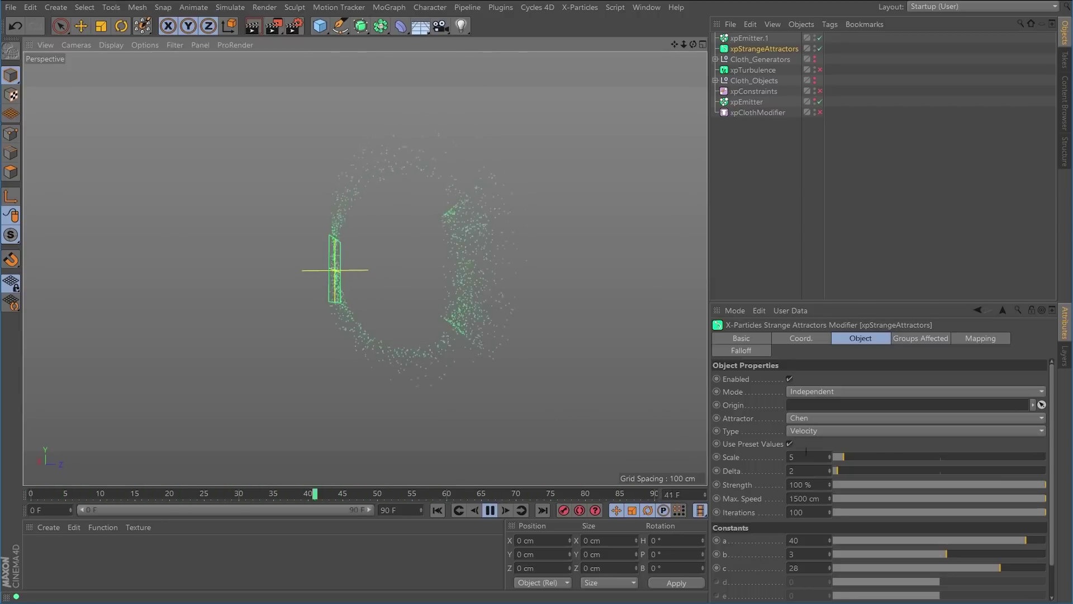
Set the Chen attractor's scale to 25 and extend the timeline's end to frame 300.
{"action": "left_click_drag", "start_coordinate": [848, 457], "coordinate": [904, 458]}
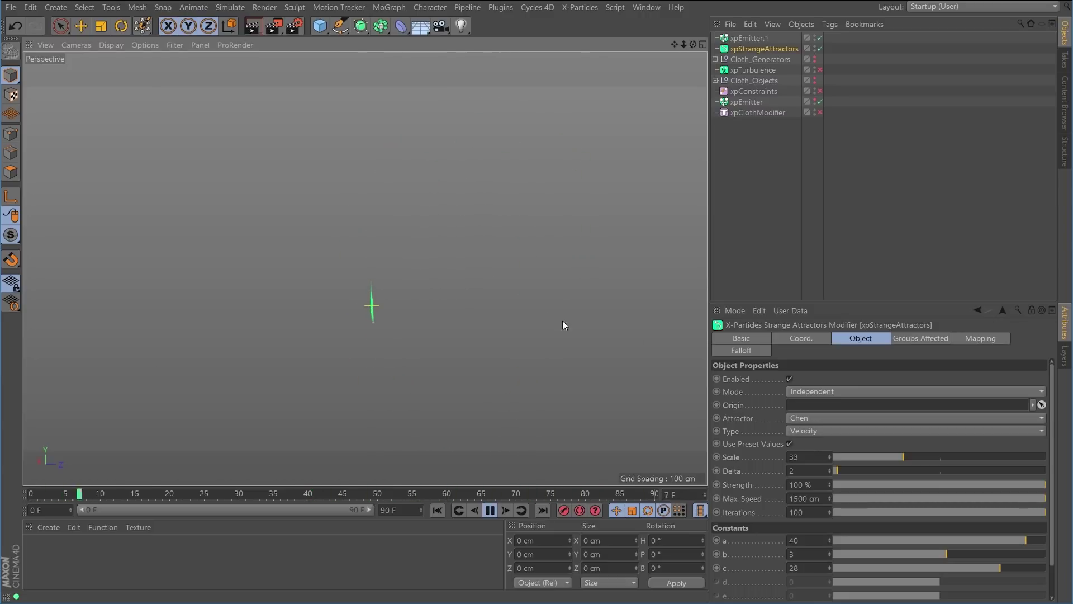
{"action": "left_click_drag", "start_coordinate": [893, 457], "coordinate": [886, 460]}
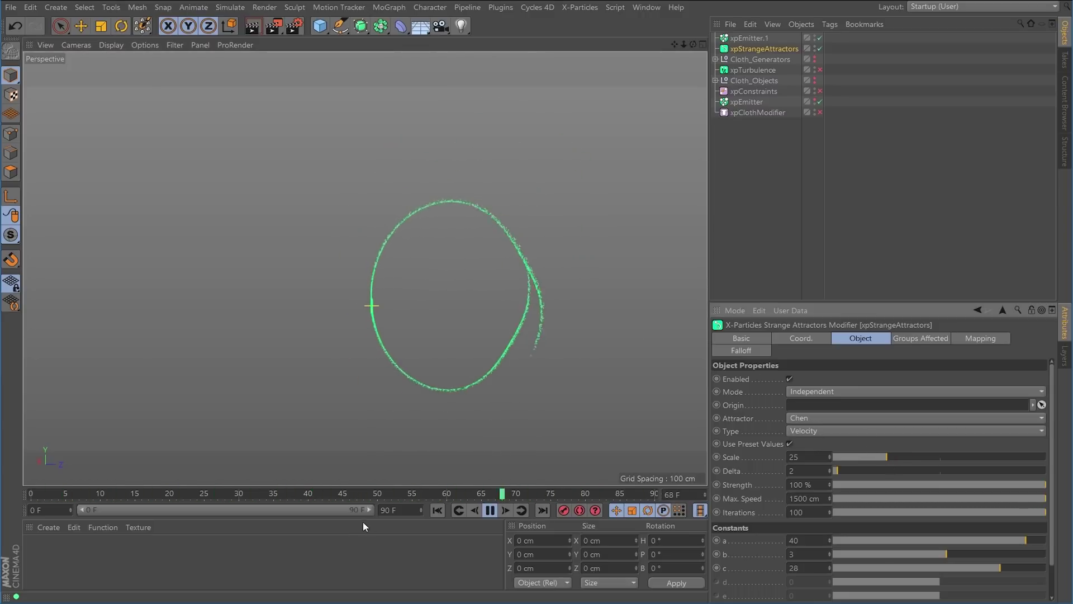
{"action": "double_click", "coordinate": [403, 511]}
{"action": "type", "text": "300"}
{"action": "key", "text": "Return"}
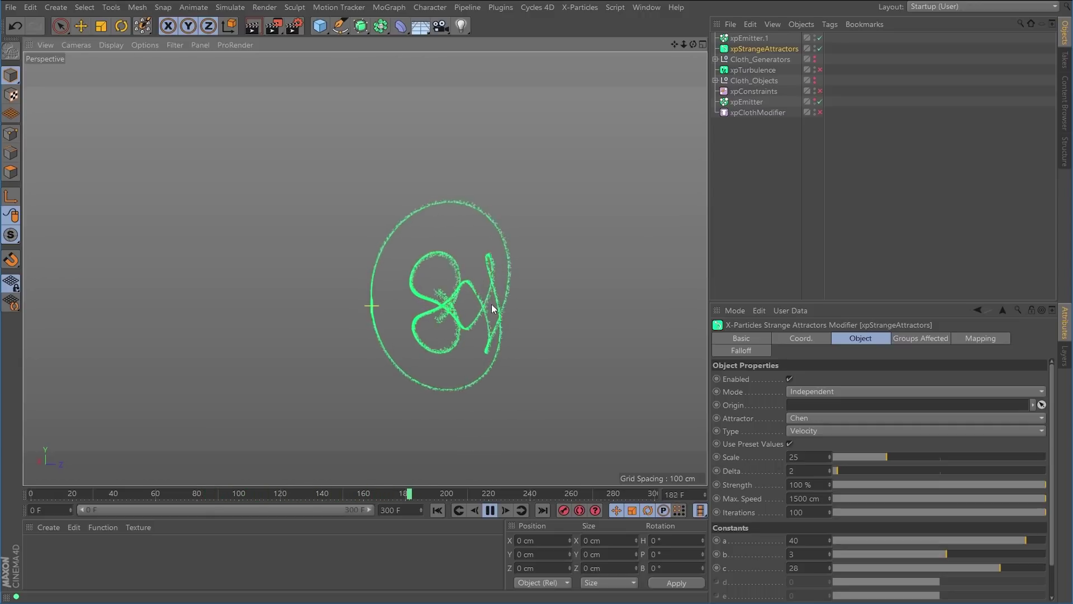
{"action": "left_click_drag", "start_coordinate": [462, 312], "coordinate": [491, 293], "text": "alt"}
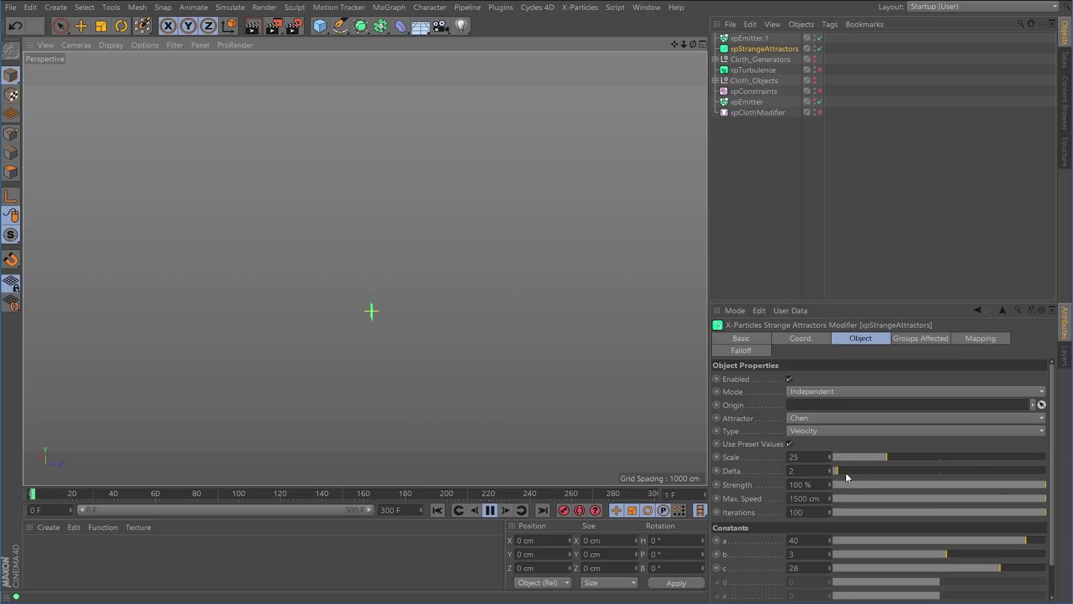
Set the Chen attractor's scale to 5, delta to 2 and strength to 22 % while the particles play.
{"action": "left_click_drag", "start_coordinate": [844, 471], "coordinate": [853, 471]}
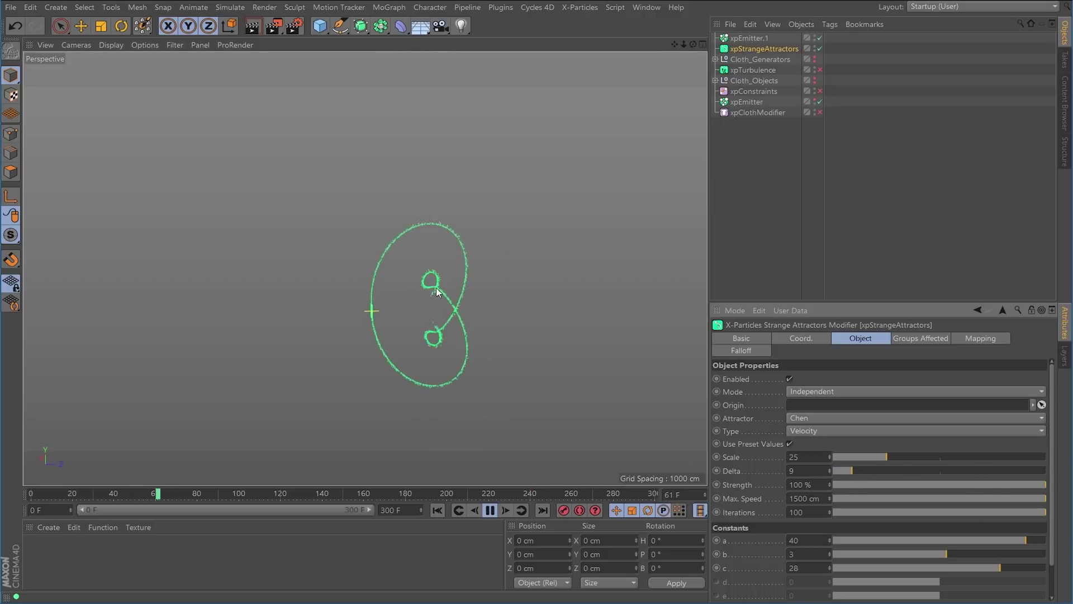
{"action": "left_click_drag", "start_coordinate": [848, 473], "coordinate": [836, 474]}
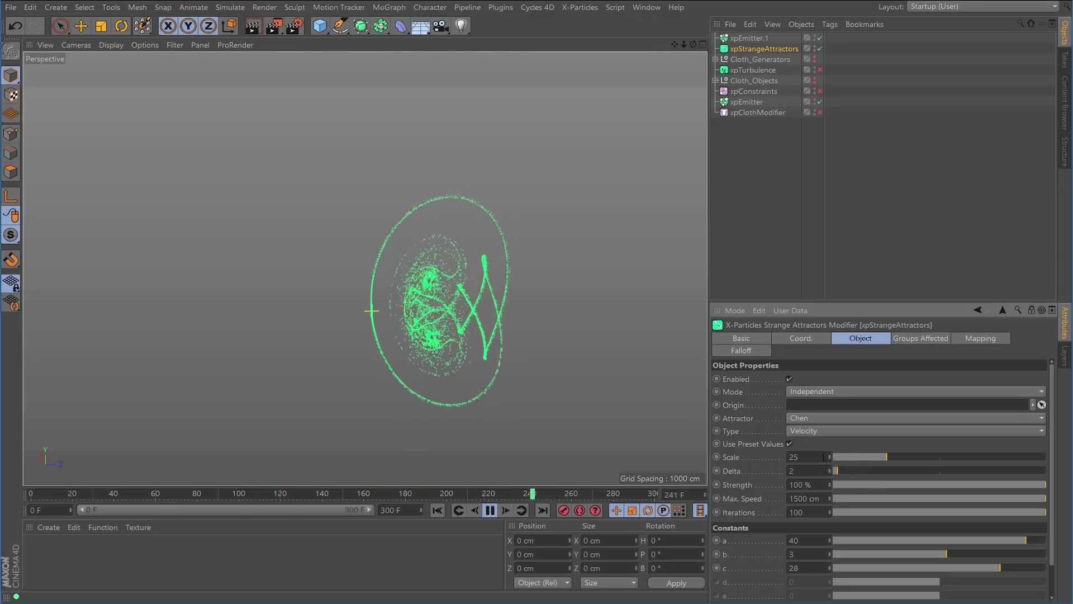
{"action": "type", "text": "5"}
{"action": "key", "text": "Return"}
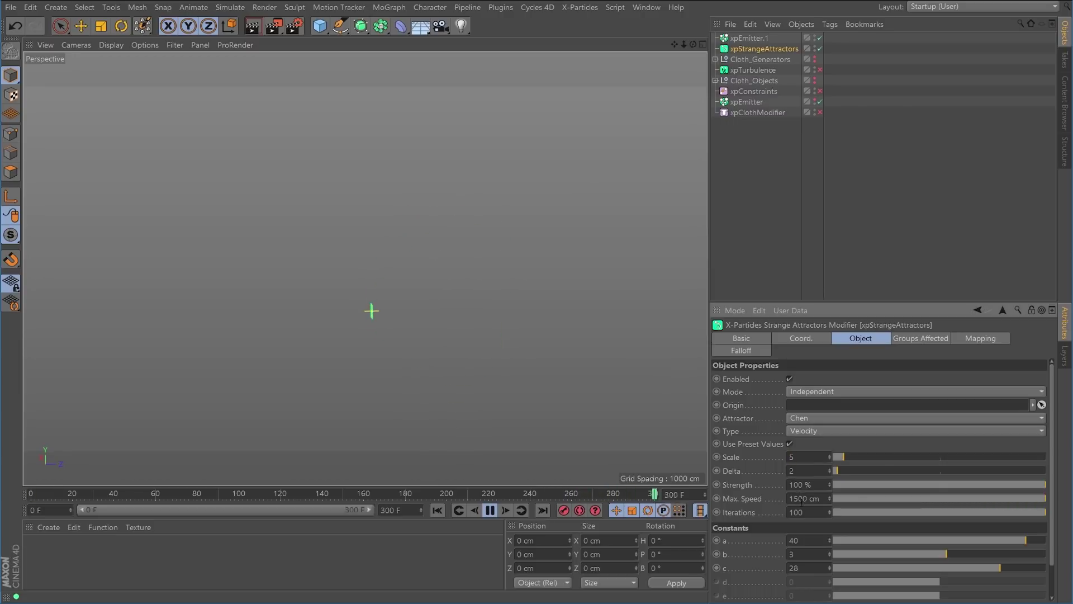
{"action": "left_click_drag", "start_coordinate": [942, 487], "coordinate": [881, 485]}
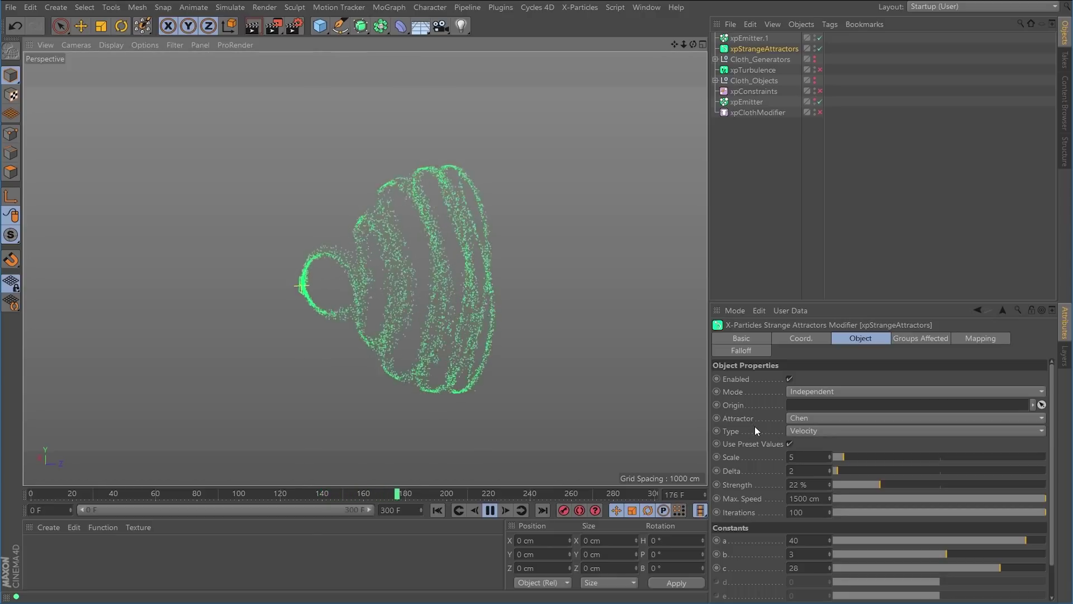
Adjust the Chen attractor's constants to a 37, b 35 and c 34, and inspect the resulting particle path.
{"action": "scroll", "coordinate": [1054, 569], "scroll_direction": "down", "scroll_amount": 1}
{"action": "scroll", "coordinate": [1054, 569], "scroll_direction": "down", "scroll_amount": 2}
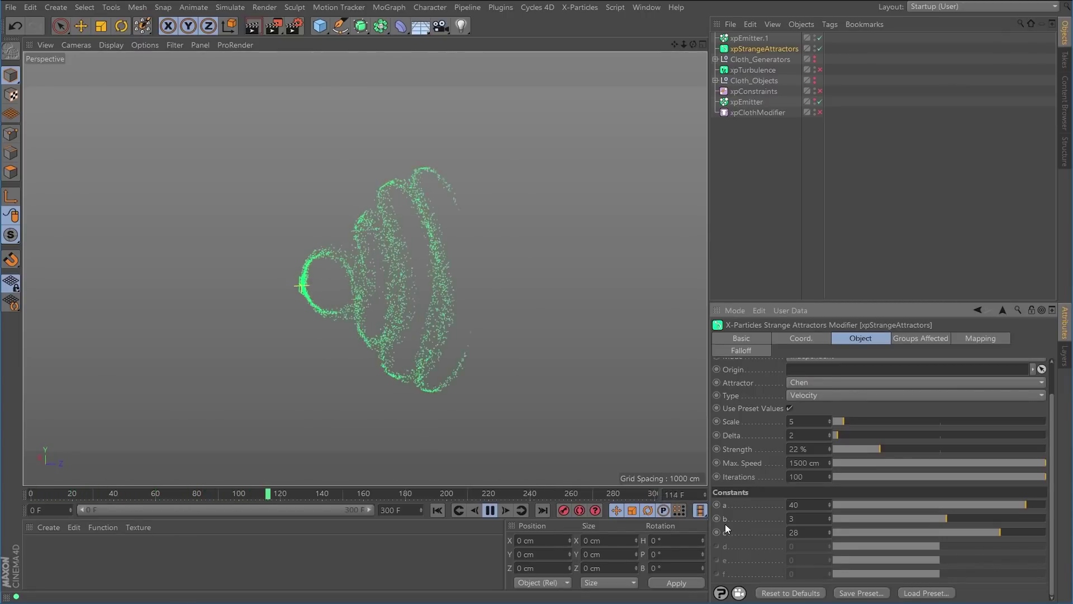
{"action": "left_click_drag", "start_coordinate": [995, 506], "coordinate": [974, 521]}
{"action": "left_click_drag", "start_coordinate": [985, 504], "coordinate": [1020, 502]}
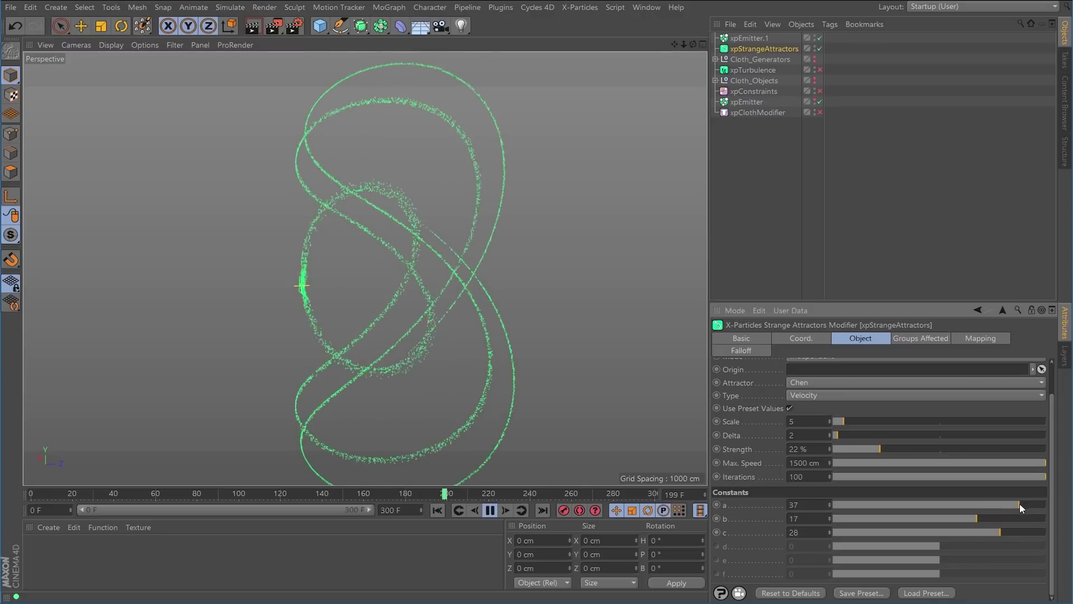
{"action": "left_click", "coordinate": [1015, 517]}
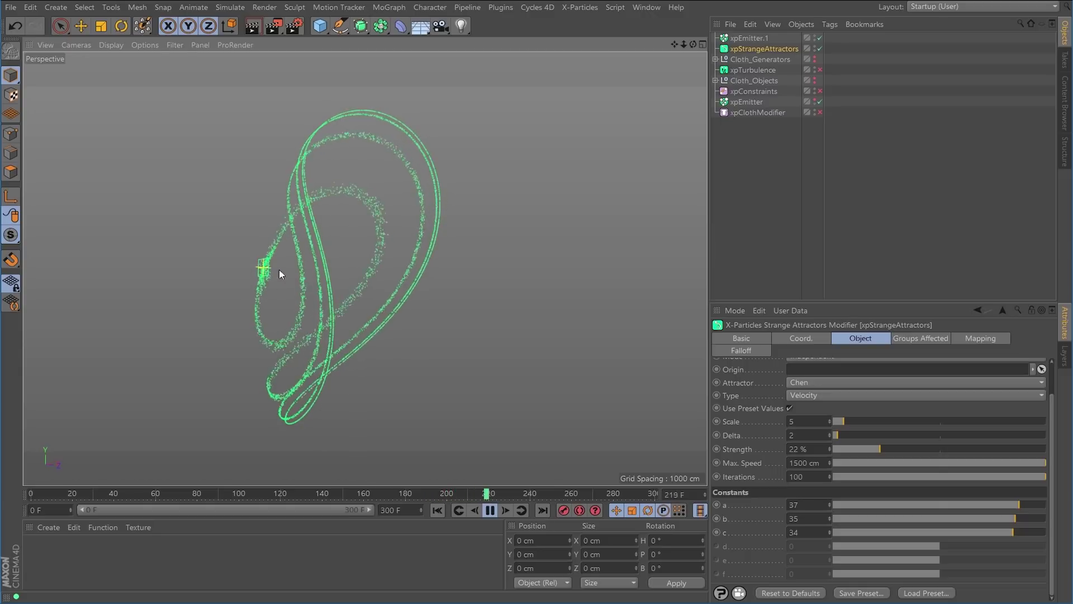
{"action": "middle_click_drag", "start_coordinate": [354, 307], "coordinate": [435, 320], "text": "alt"}
{"action": "left_click_drag", "start_coordinate": [435, 302], "coordinate": [410, 299], "text": "alt"}
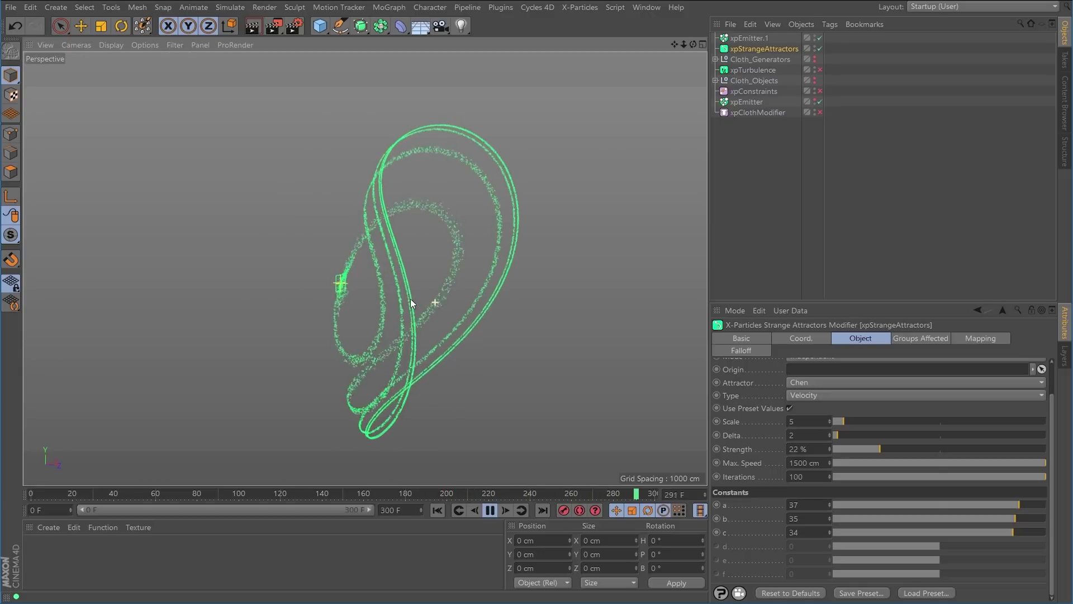
Delete the second test emitter, xpEmitter.1, and disable xpStrangeAttractors.
{"action": "left_click", "coordinate": [748, 38]}
{"action": "key", "text": "Delete"}
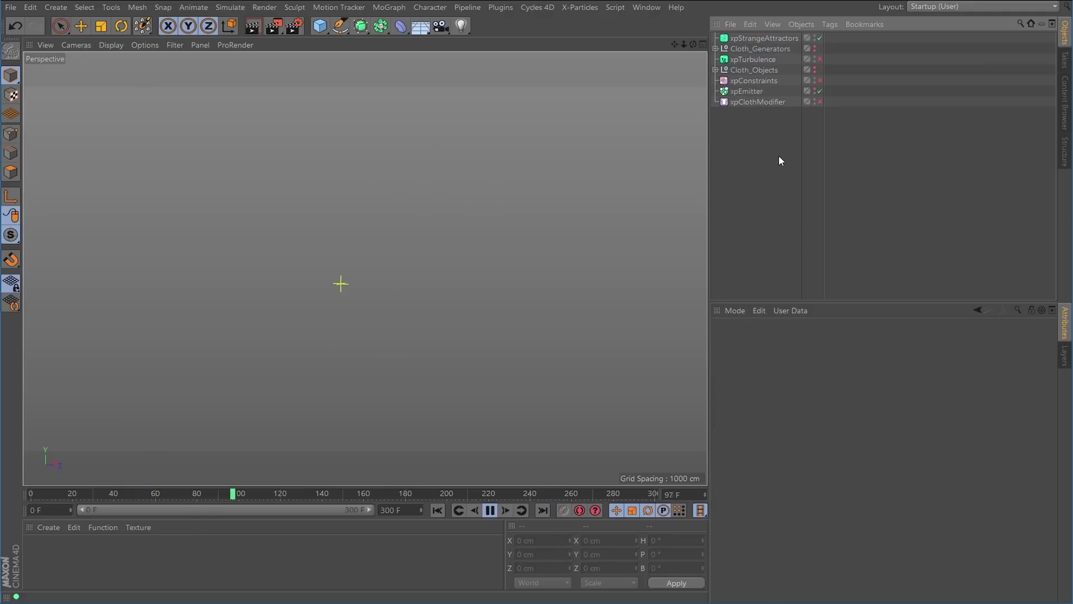
{"action": "left_click", "coordinate": [820, 37]}
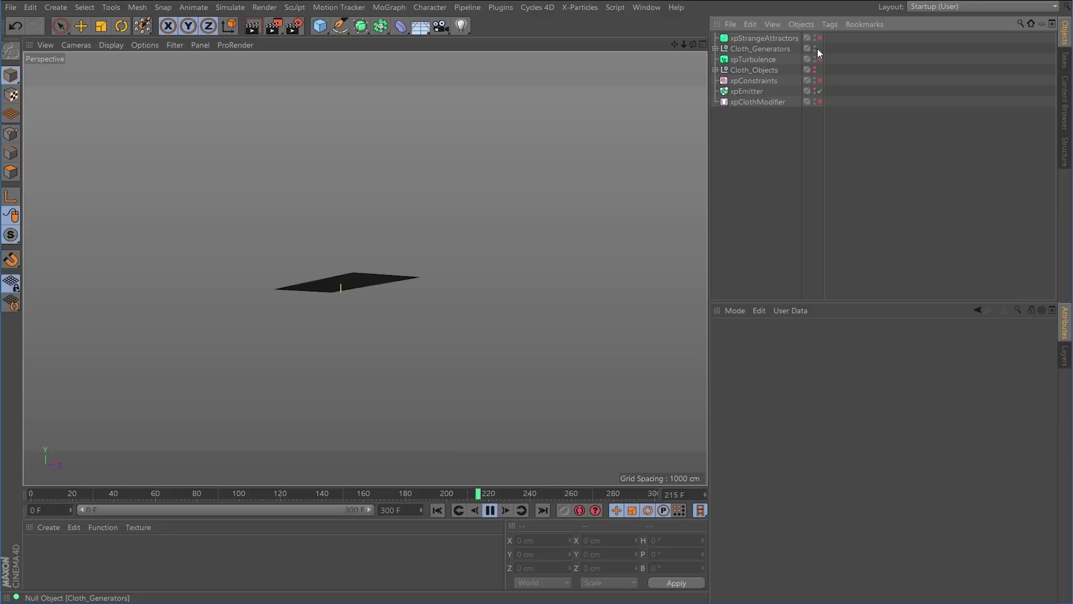
Check the contents of the Cloth_Generators group and move the collapsed group above xpStrangeAttractors.
{"action": "left_click", "coordinate": [715, 48]}
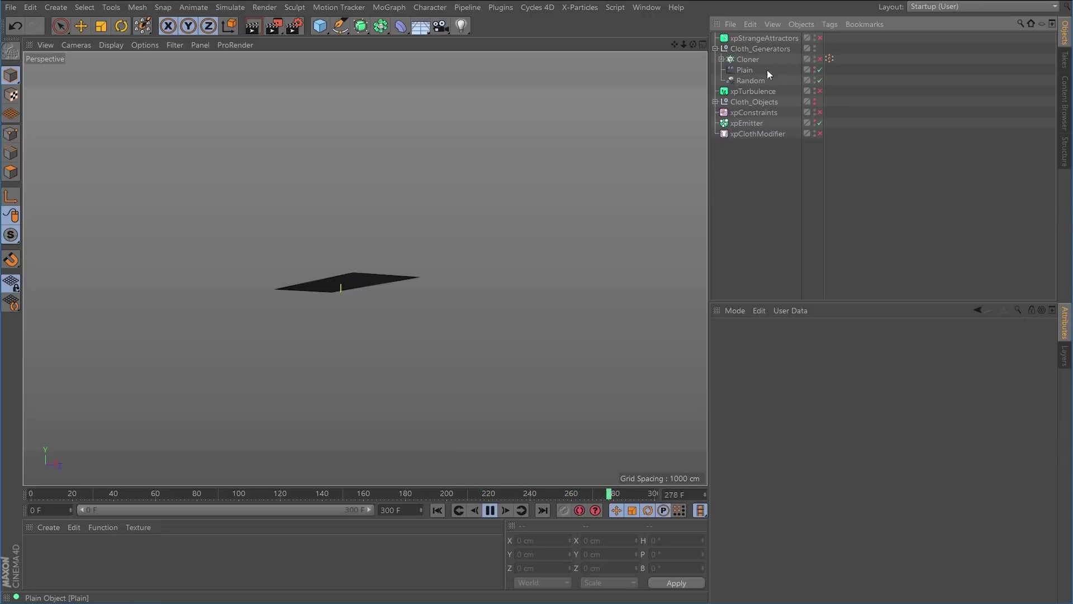
{"action": "left_click", "coordinate": [715, 49]}
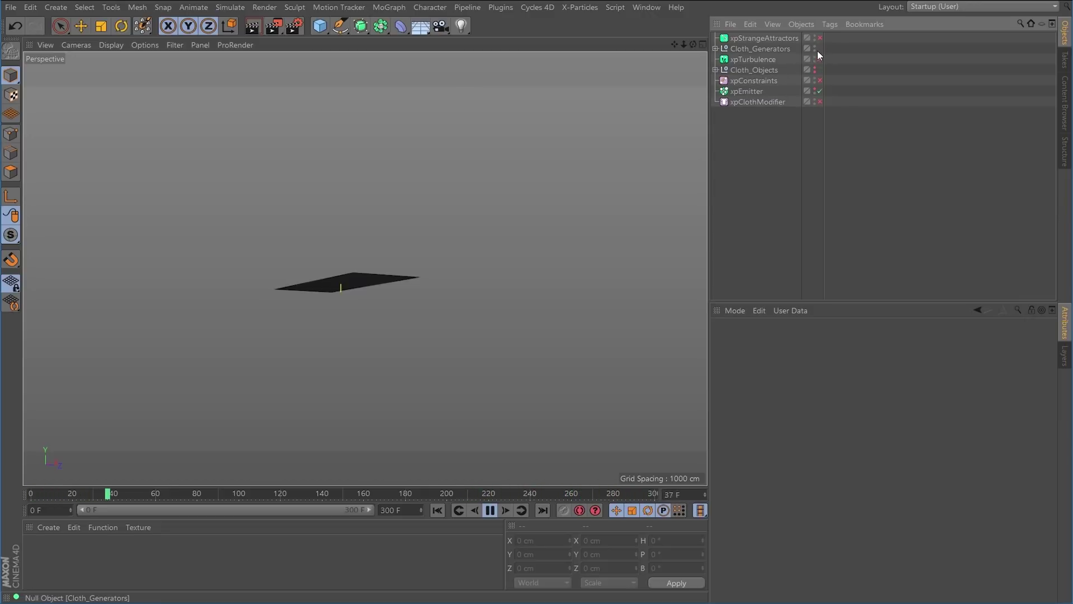
{"action": "left_click_drag", "start_coordinate": [766, 40], "coordinate": [765, 38]}
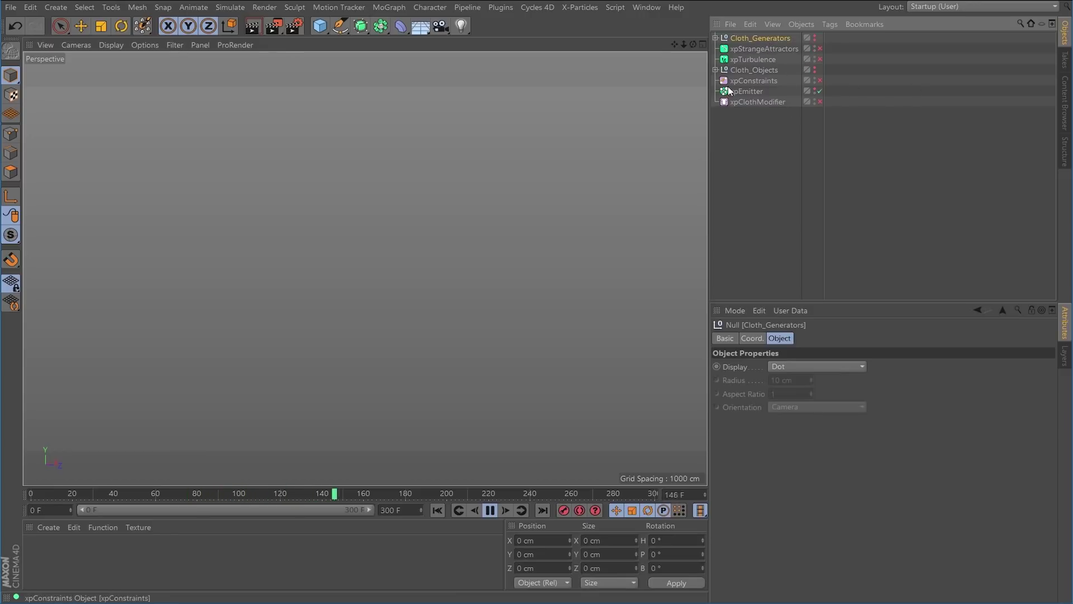
Re-enable xpTurbulence, the Cloth_Objects group and xpClothModifier, and replay the cloth simulation from the start.
{"action": "left_click", "coordinate": [820, 59]}
{"action": "left_click", "coordinate": [714, 69]}
{"action": "left_click", "coordinate": [816, 70], "text": "ctrl"}
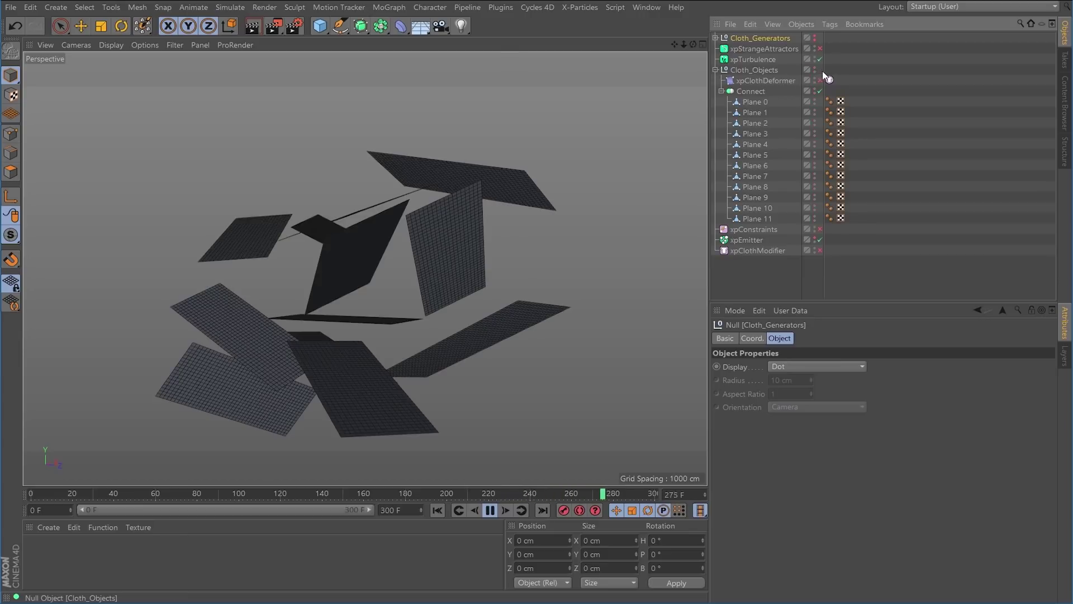
{"action": "left_click", "coordinate": [715, 70]}
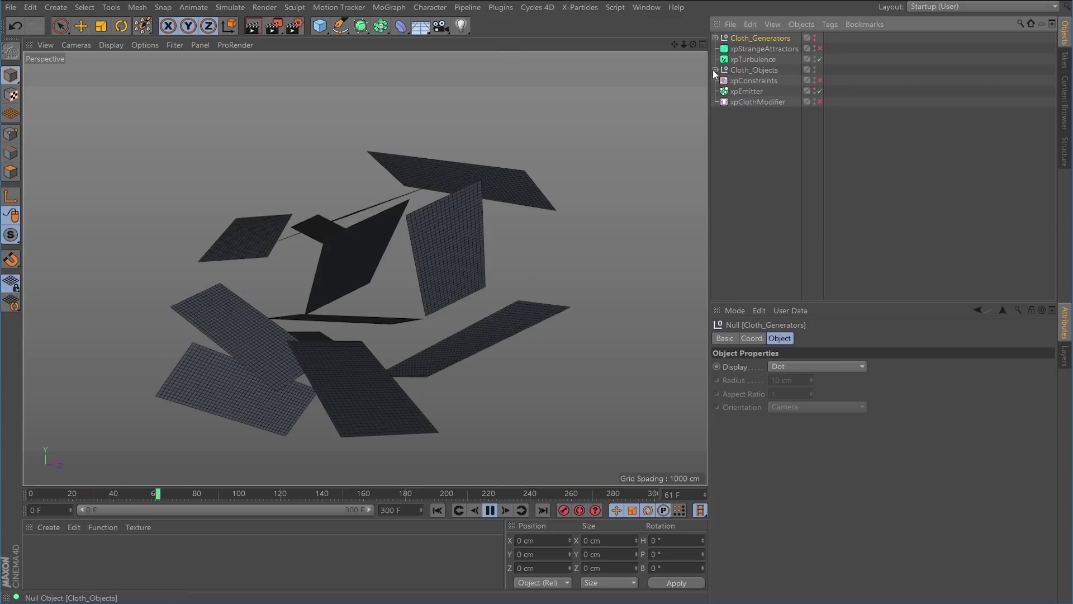
{"action": "left_click", "coordinate": [819, 102]}
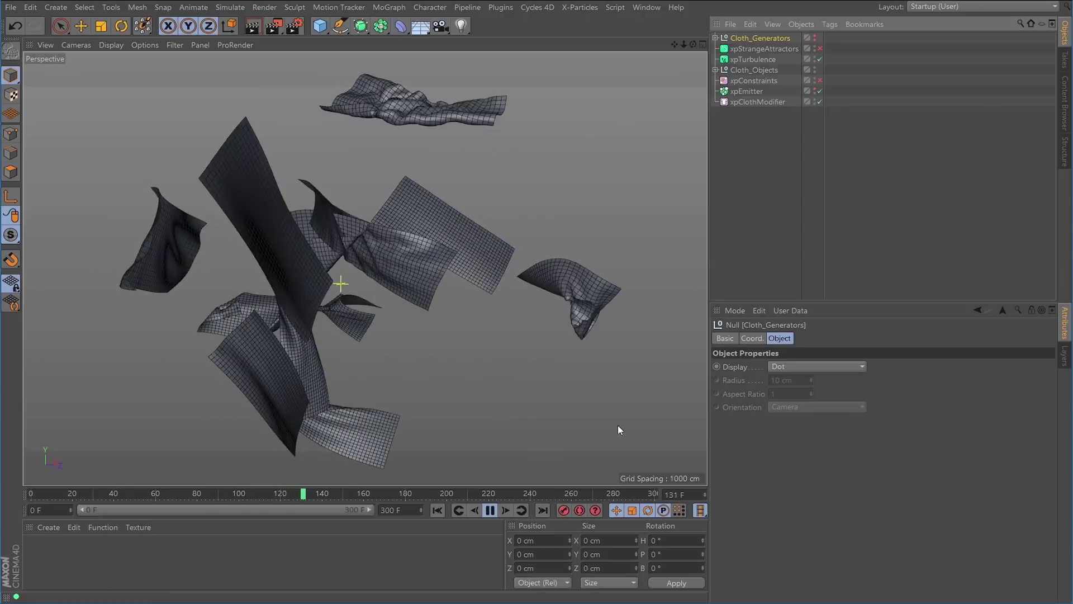
{"action": "left_click", "coordinate": [440, 509]}
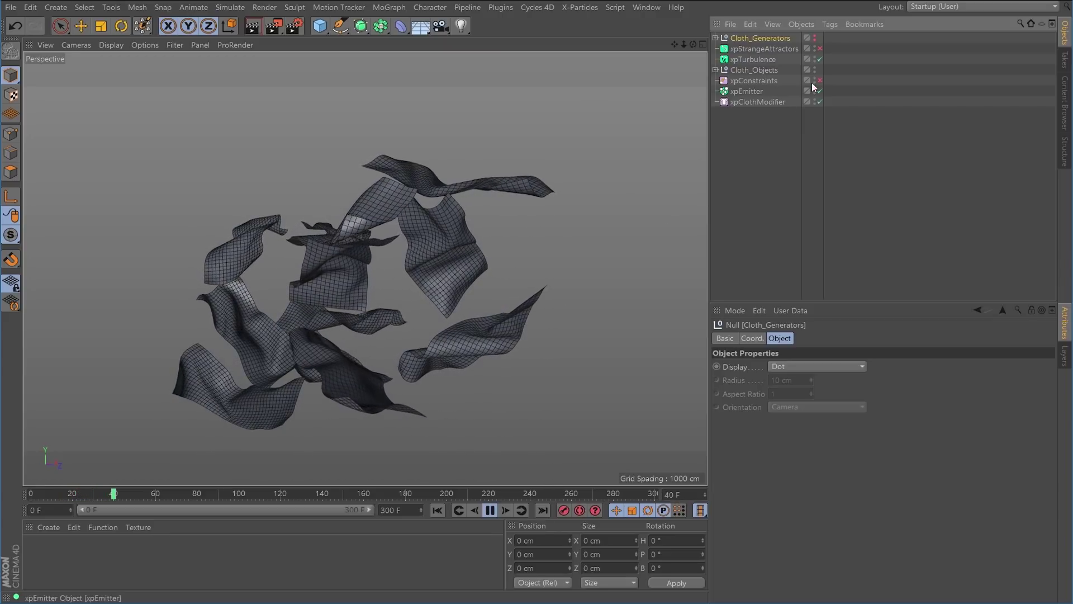
Enable xpStrangeAttractors, restart the cloth simulation, and toggle xpEmitter's visibility.
{"action": "left_click", "coordinate": [820, 49]}
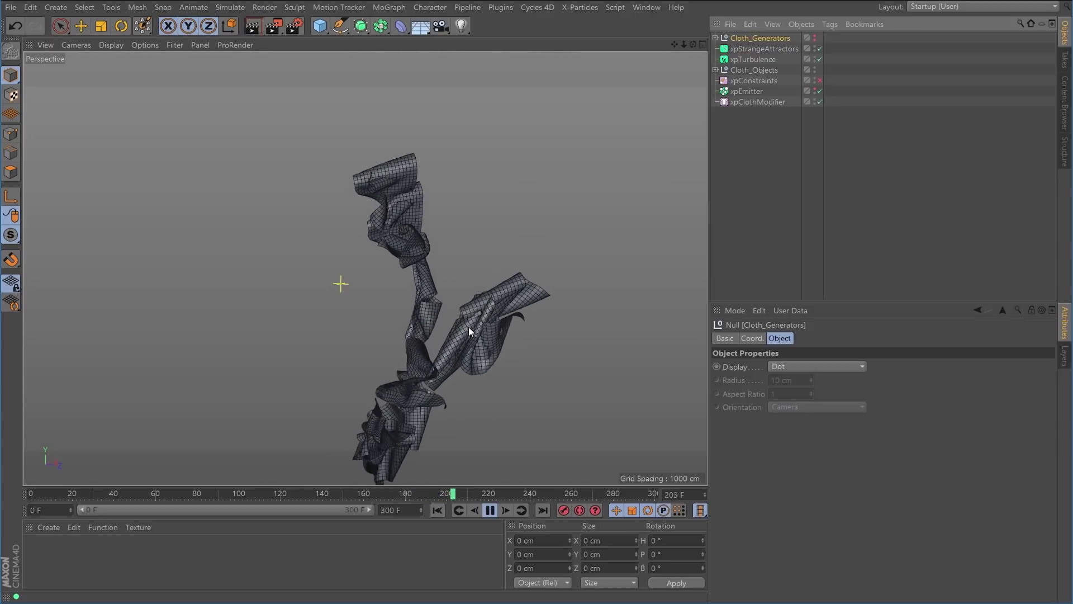
{"action": "left_click", "coordinate": [438, 509]}
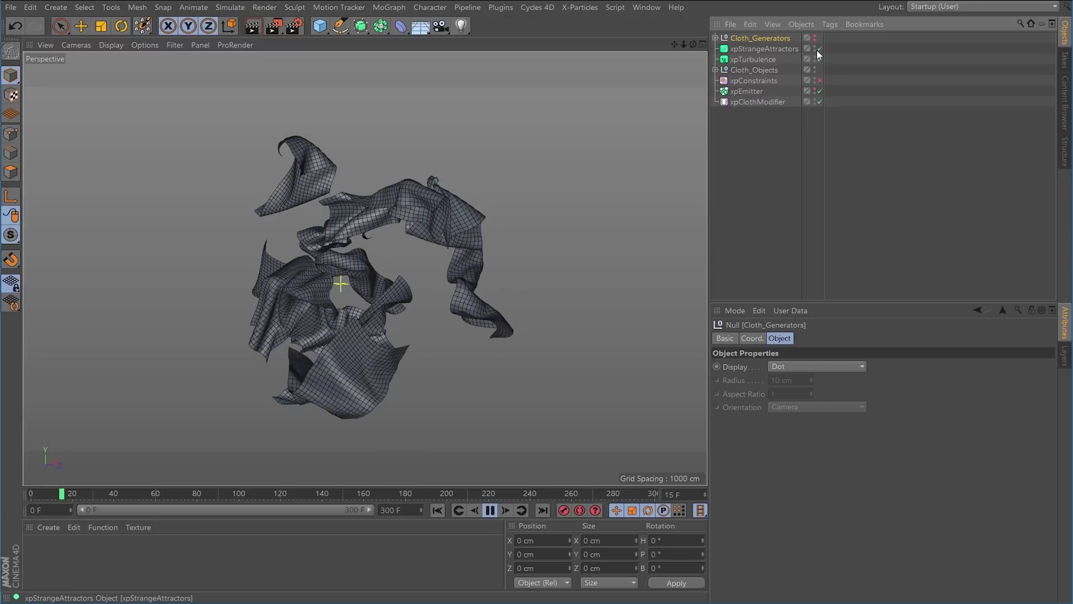
{"action": "left_click", "coordinate": [815, 90]}
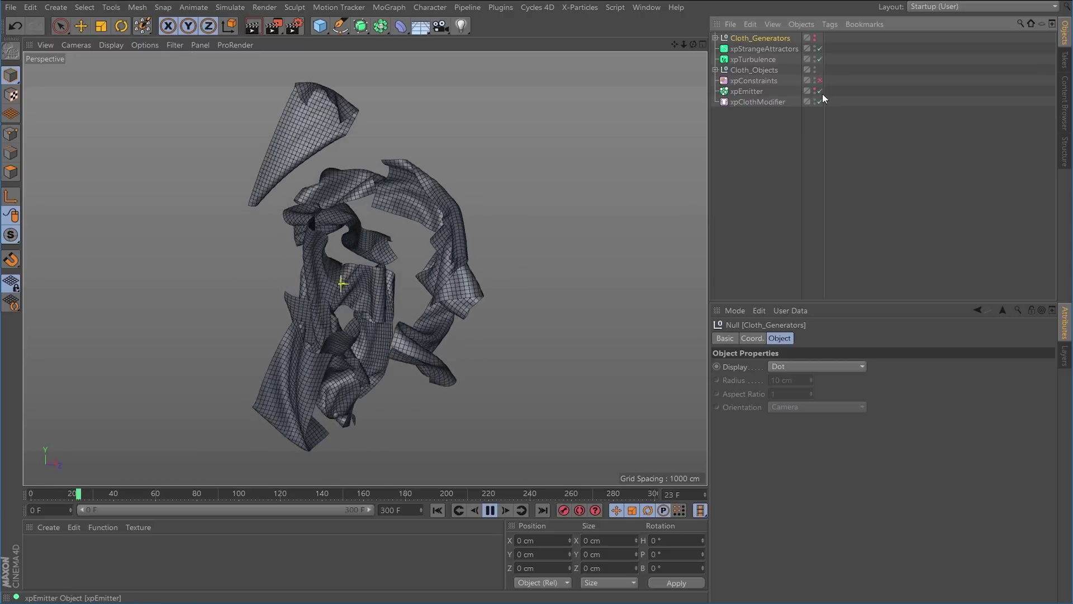
Restart the simulation with xpStrangeAttractors disabled and switch the modifier back on during playback.
{"action": "left_click", "coordinate": [818, 48]}
{"action": "left_click", "coordinate": [440, 510]}
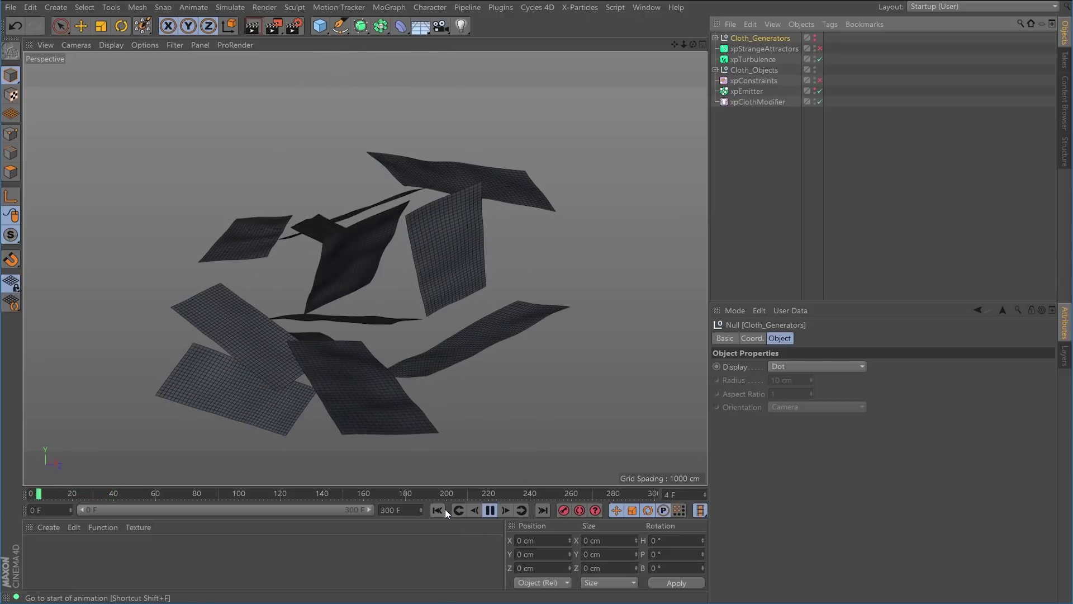
{"action": "right_click_drag", "start_coordinate": [381, 327], "coordinate": [518, 298], "text": "alt"}
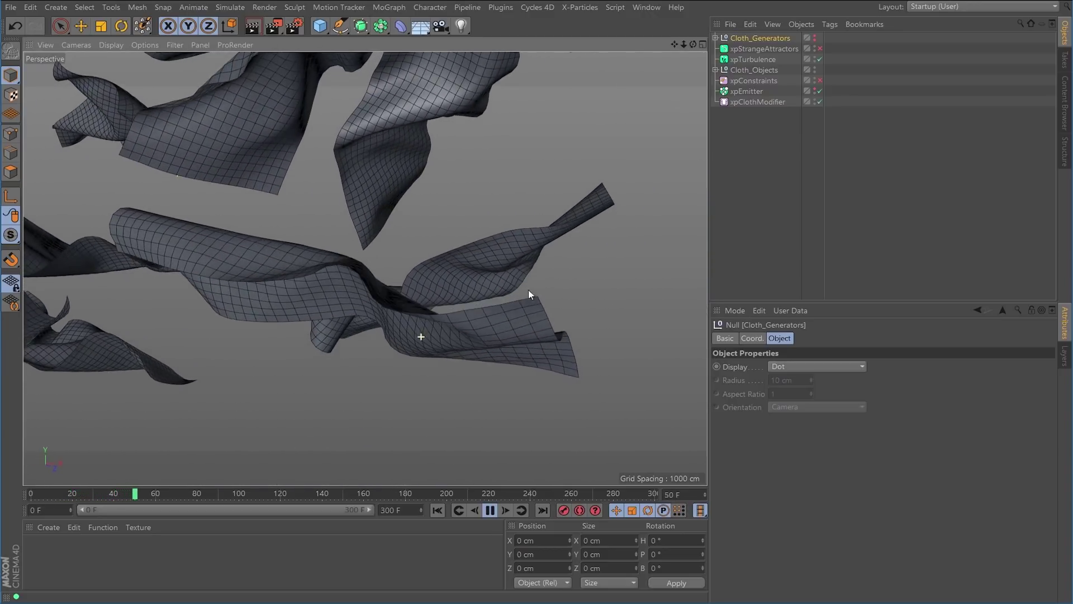
{"action": "left_click", "coordinate": [819, 49]}
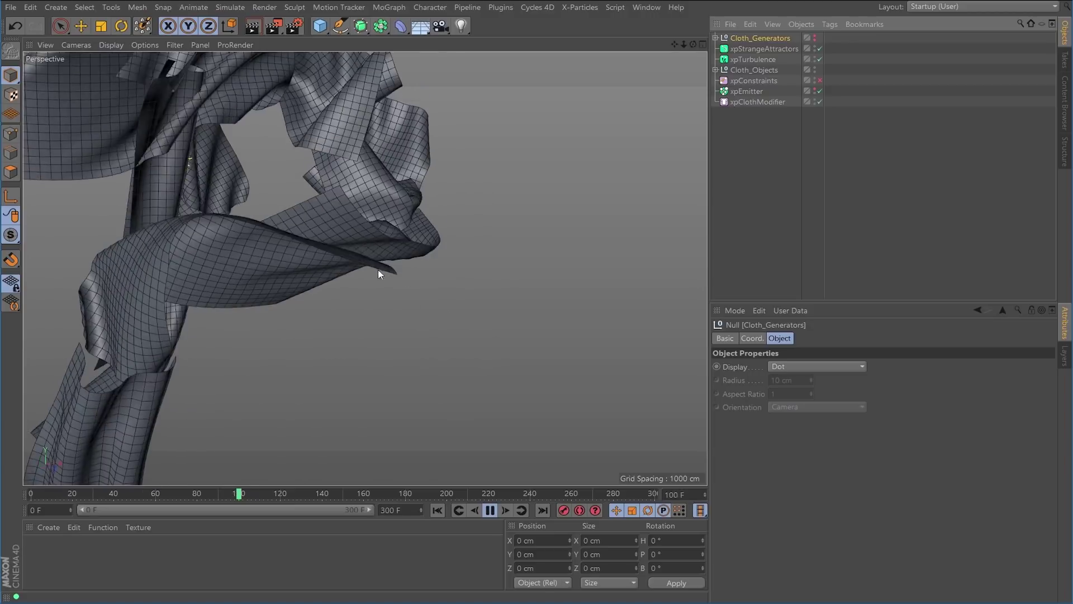
Inspect the attracted cloth up close from another angle during playback, and return to frame 0.
{"action": "left_click", "coordinate": [489, 510]}
{"action": "middle_click_drag", "start_coordinate": [240, 187], "coordinate": [453, 210], "text": "alt"}
{"action": "left_click_drag", "start_coordinate": [454, 210], "coordinate": [448, 404], "text": "alt"}
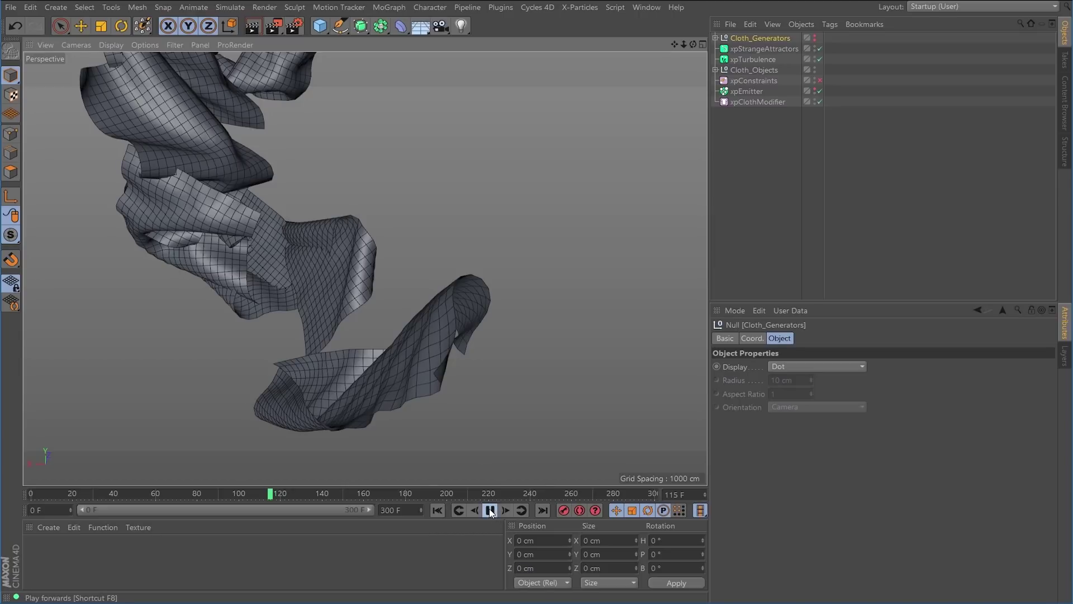
{"action": "left_click", "coordinate": [490, 510]}
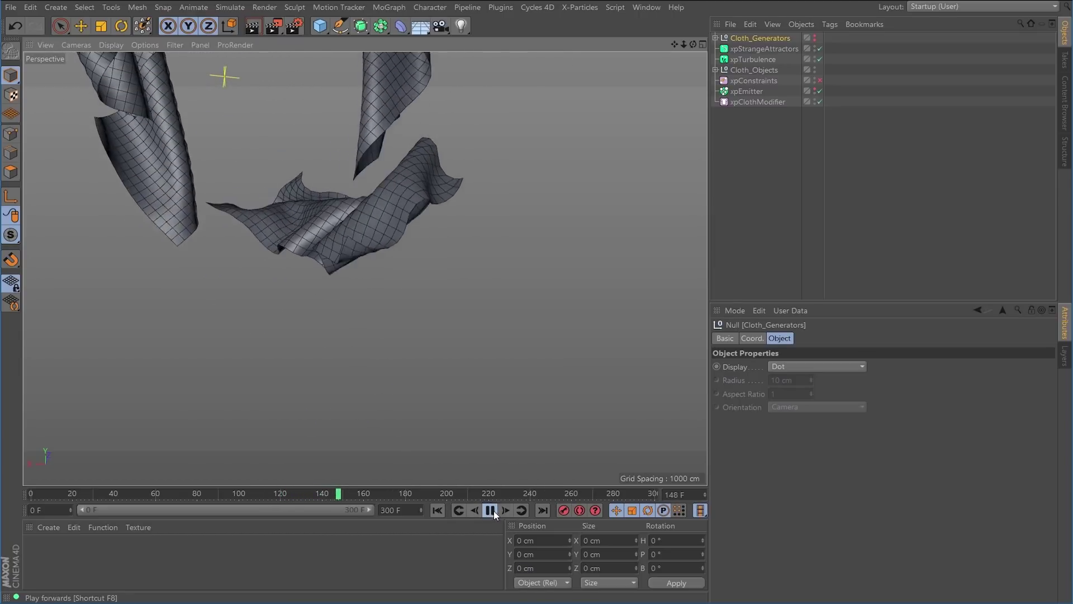
{"action": "left_click", "coordinate": [490, 510]}
{"action": "left_click", "coordinate": [438, 510]}
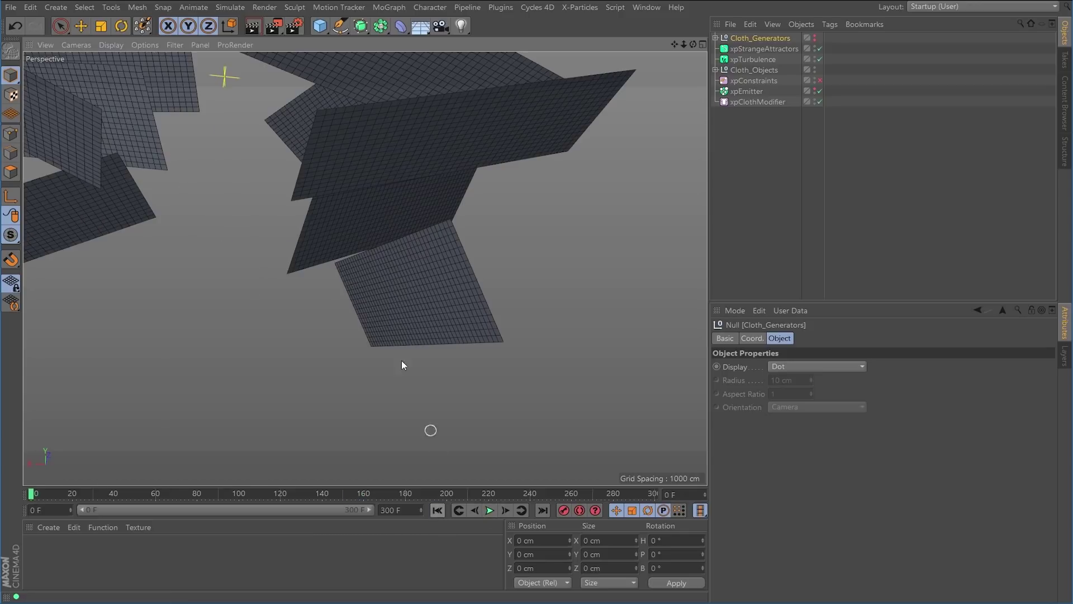
Frame all the cloth planes, disable xpStrangeAttractors and open its basic properties.
{"action": "right_click_drag", "start_coordinate": [388, 162], "coordinate": [310, 208], "text": "alt"}
{"action": "middle_click_drag", "start_coordinate": [378, 167], "coordinate": [495, 316], "text": "alt"}
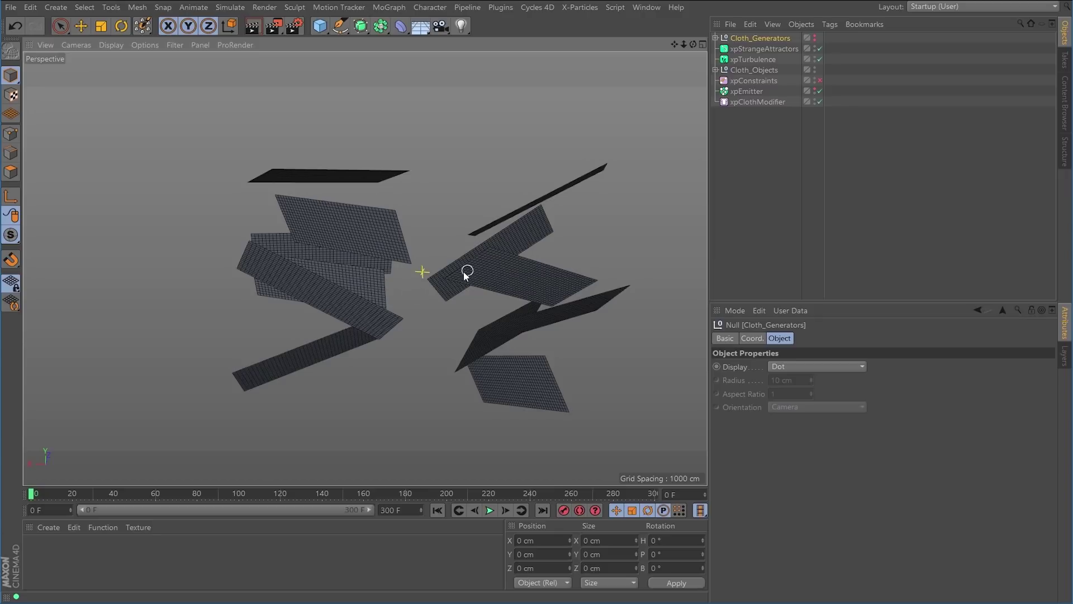
{"action": "middle_click_drag", "start_coordinate": [501, 268], "coordinate": [464, 282], "text": "alt"}
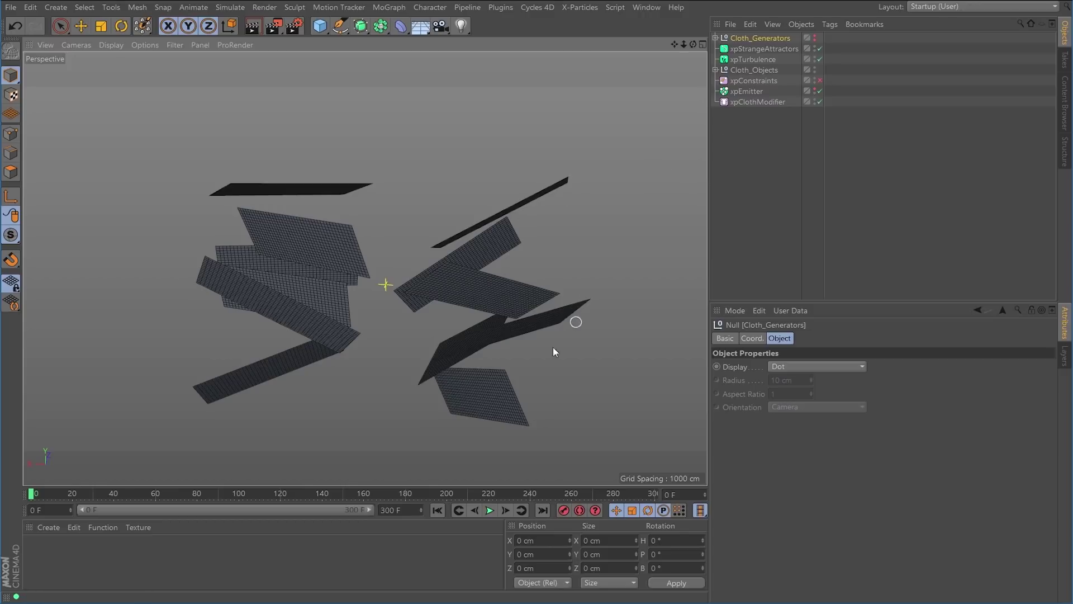
{"action": "left_click", "coordinate": [820, 48]}
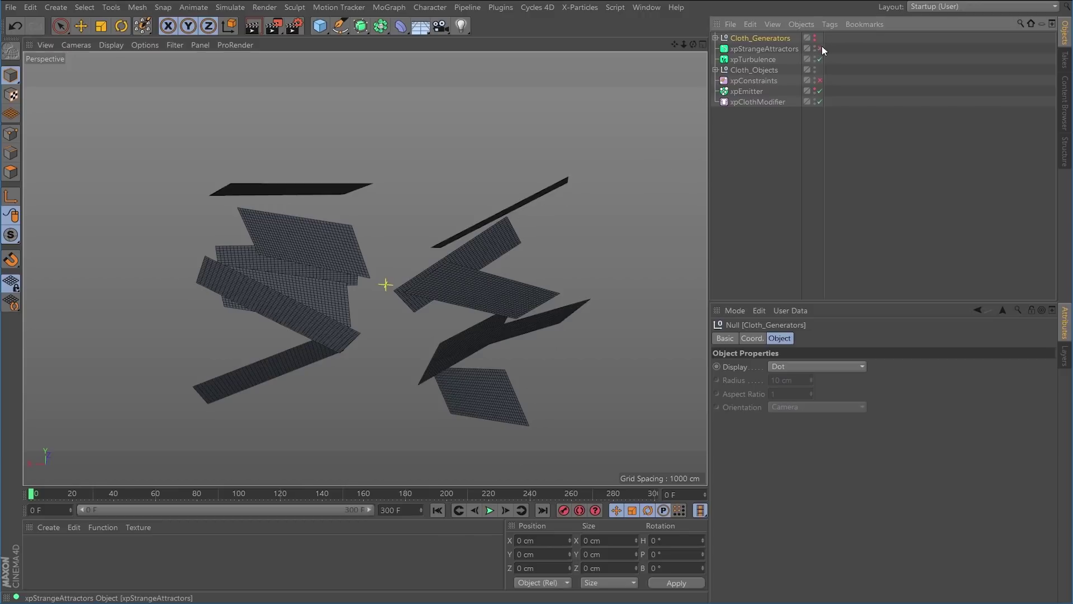
{"action": "left_click", "coordinate": [743, 53]}
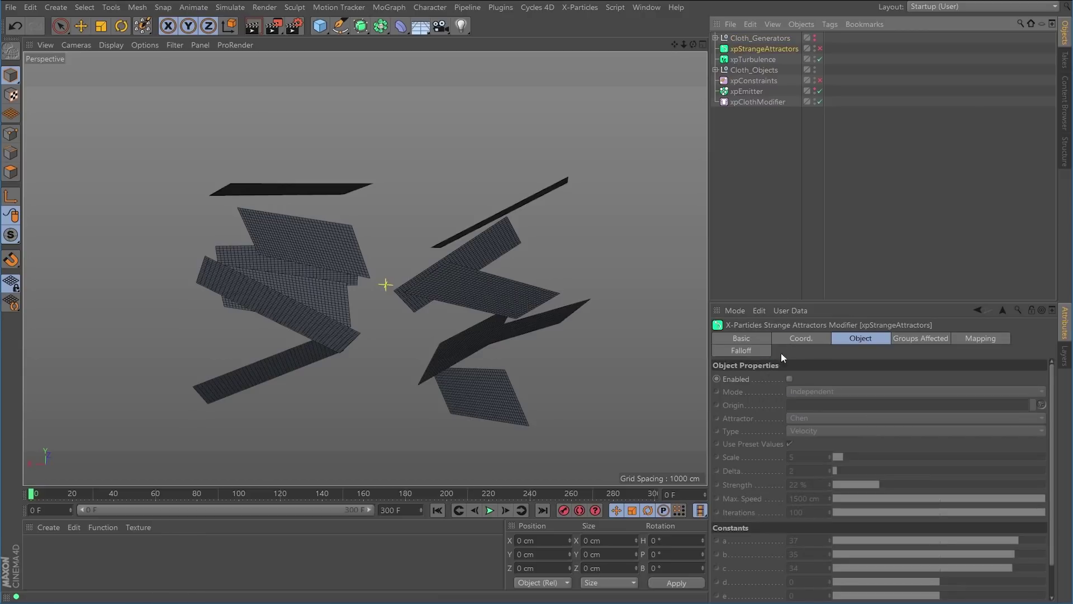
{"action": "left_click", "coordinate": [748, 339]}
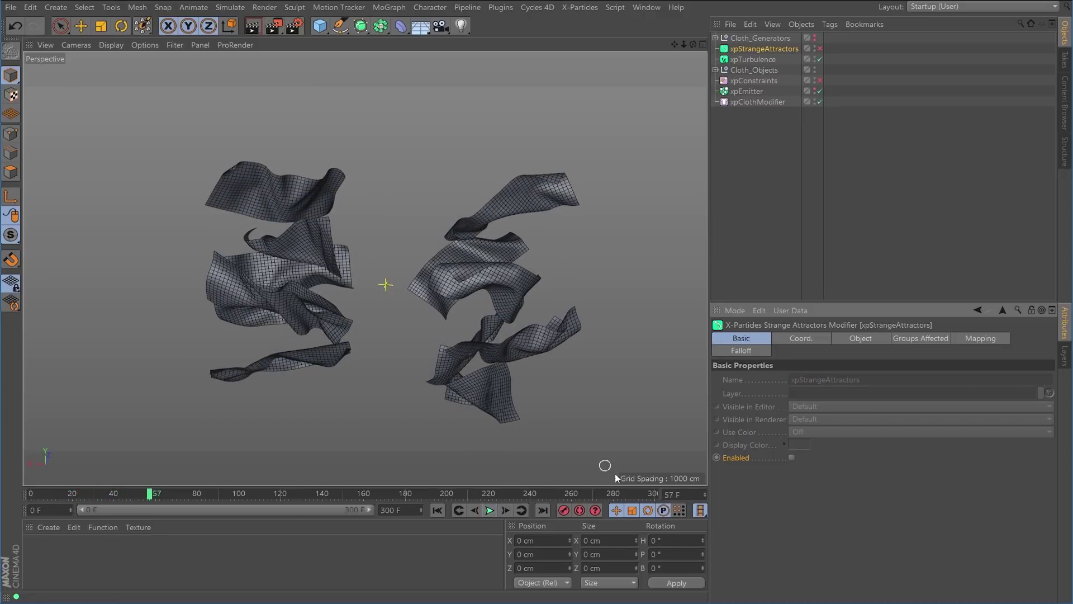
Go to frame 50 and keyframe xpStrangeAttractors' Enabled property as off.
{"action": "left_click_drag", "start_coordinate": [686, 493], "coordinate": [641, 496]}
{"action": "type", "text": "50"}
{"action": "key", "text": "Return"}
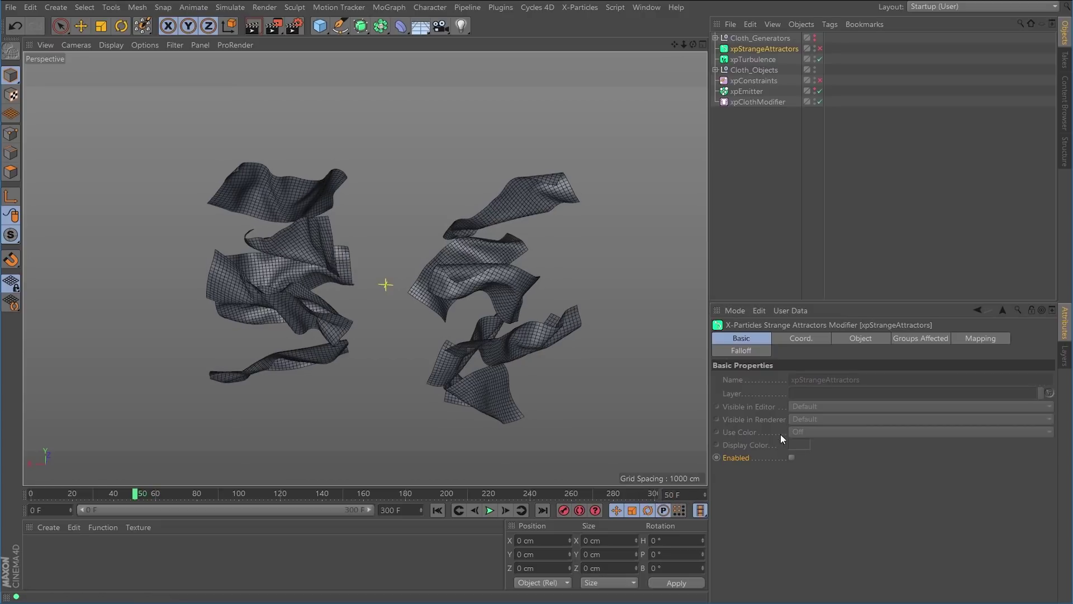
{"action": "left_click", "coordinate": [717, 457]}
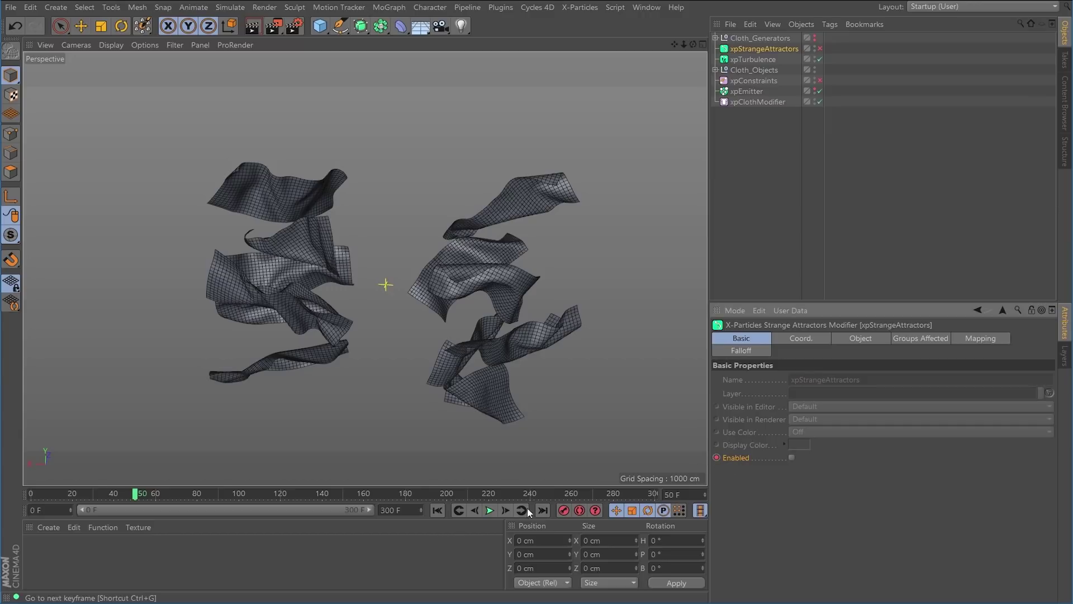
Keyframe xpStrangeAttractors' Enabled property as on at frame 51, and replay the simulation from the start.
{"action": "left_click", "coordinate": [506, 510]}
{"action": "left_click", "coordinate": [791, 457]}
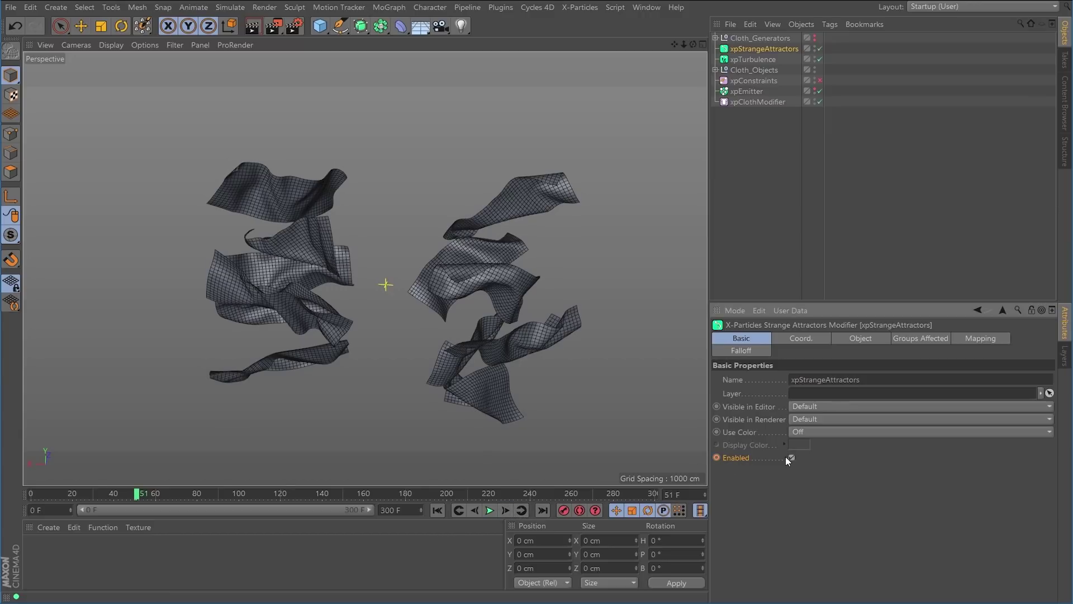
{"action": "left_click", "coordinate": [717, 458]}
{"action": "left_click", "coordinate": [439, 509]}
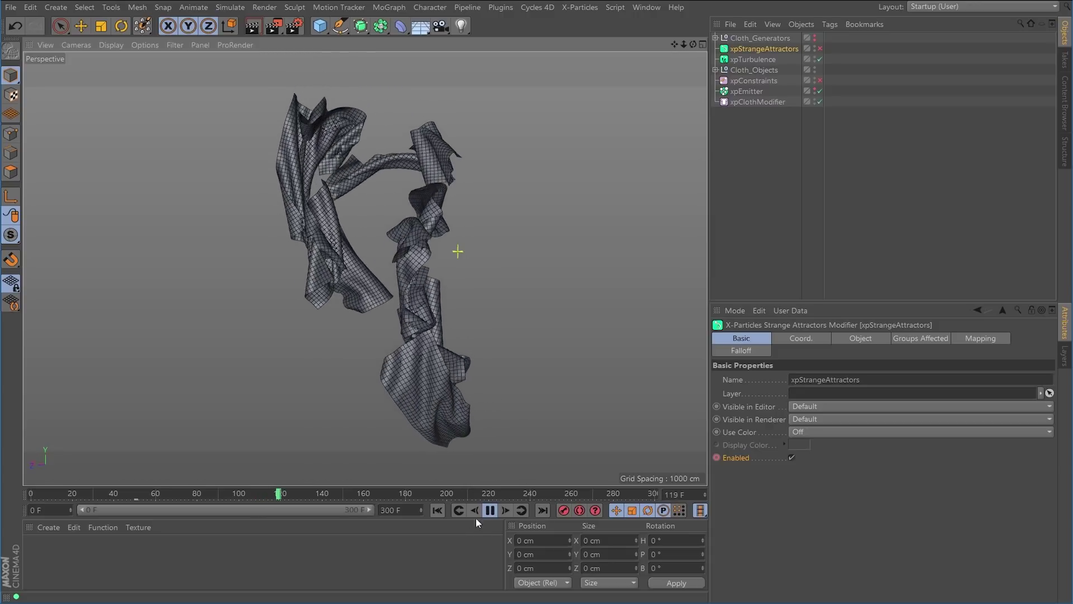
Rewind the simulation to frame 0, replay it from a slightly different angle and pause at frame 123.
{"action": "left_click", "coordinate": [490, 510]}
{"action": "left_click", "coordinate": [439, 510]}
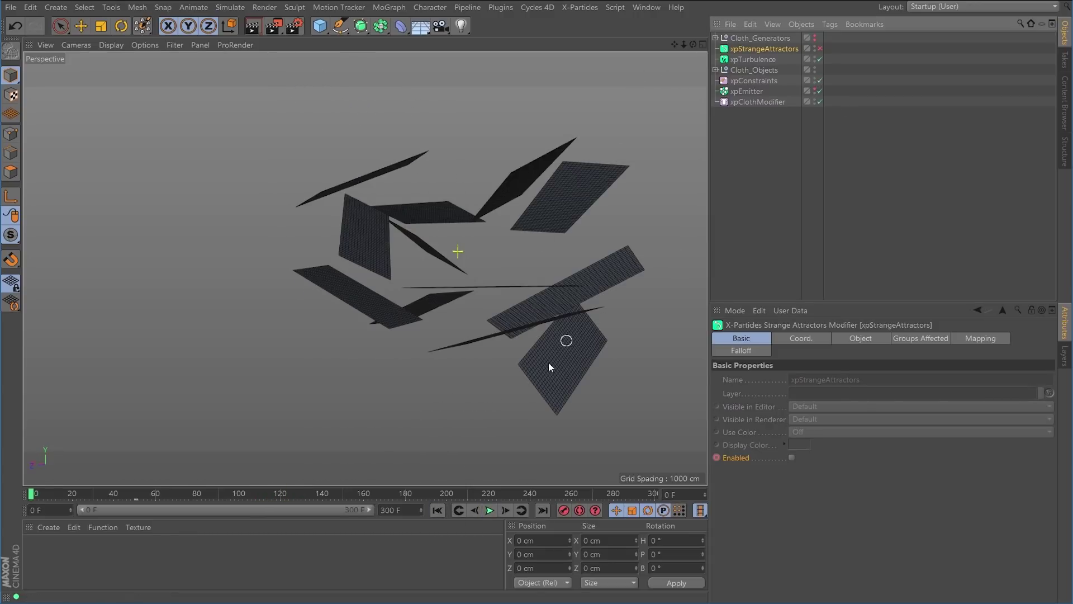
{"action": "left_click_drag", "start_coordinate": [489, 304], "coordinate": [469, 316], "text": "alt"}
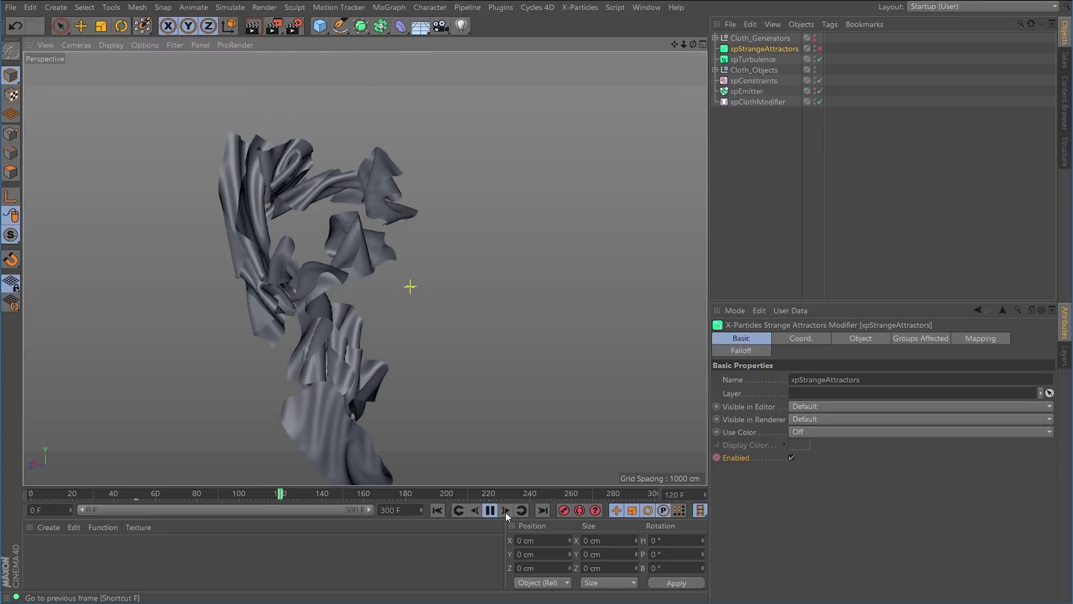
{"action": "left_click", "coordinate": [490, 510]}
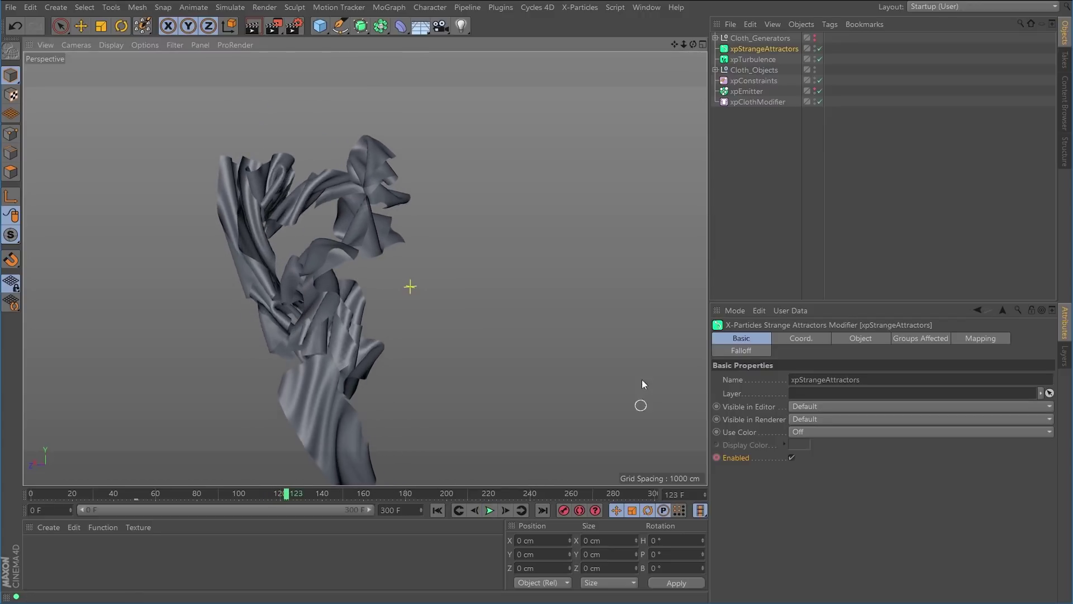
Set xpTurbulence's Strength to 114 and rewind the simulation to the start.
{"action": "left_click", "coordinate": [764, 60]}
{"action": "left_click", "coordinate": [861, 339]}
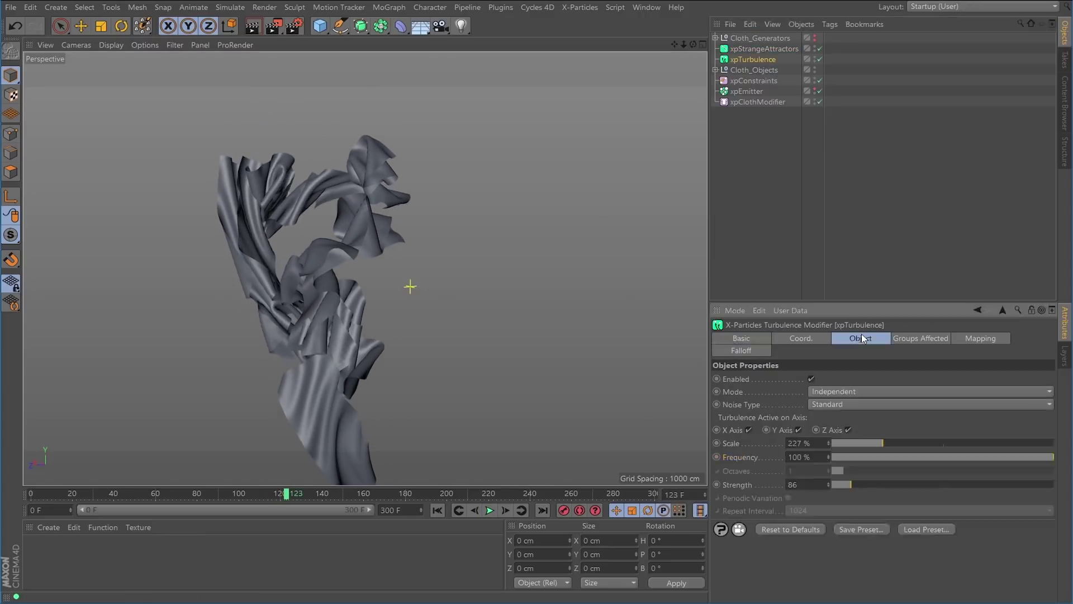
{"action": "left_click_drag", "start_coordinate": [854, 484], "coordinate": [858, 485]}
{"action": "left_click", "coordinate": [437, 510]}
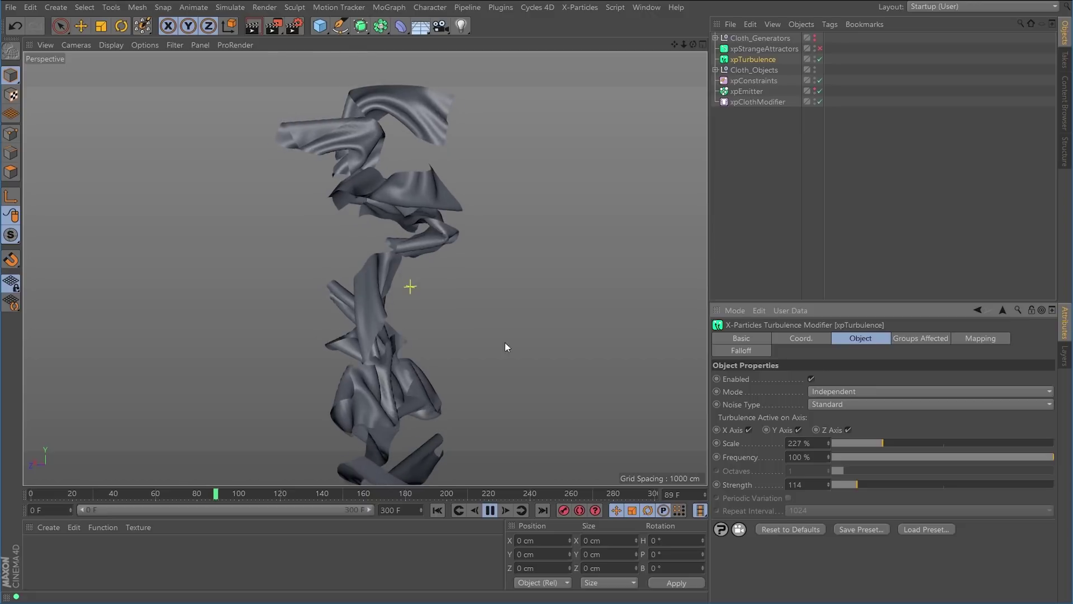
Pause playback at frame 112 and examine the attracted cloth from several angles, from afar and up close.
{"action": "left_click", "coordinate": [490, 511]}
{"action": "left_click_drag", "start_coordinate": [340, 293], "coordinate": [243, 302], "text": "alt"}
{"action": "right_click_drag", "start_coordinate": [421, 220], "coordinate": [577, 196], "text": "alt"}
{"action": "left_click_drag", "start_coordinate": [405, 284], "coordinate": [360, 283], "text": "alt"}
{"action": "left_click_drag", "start_coordinate": [534, 258], "coordinate": [398, 266], "text": "alt"}
{"action": "left_click_drag", "start_coordinate": [343, 287], "coordinate": [428, 215], "text": "alt"}
{"action": "left_click_drag", "start_coordinate": [582, 283], "coordinate": [503, 314], "text": "alt"}
{"action": "right_click_drag", "start_coordinate": [485, 295], "coordinate": [397, 305], "text": "alt"}
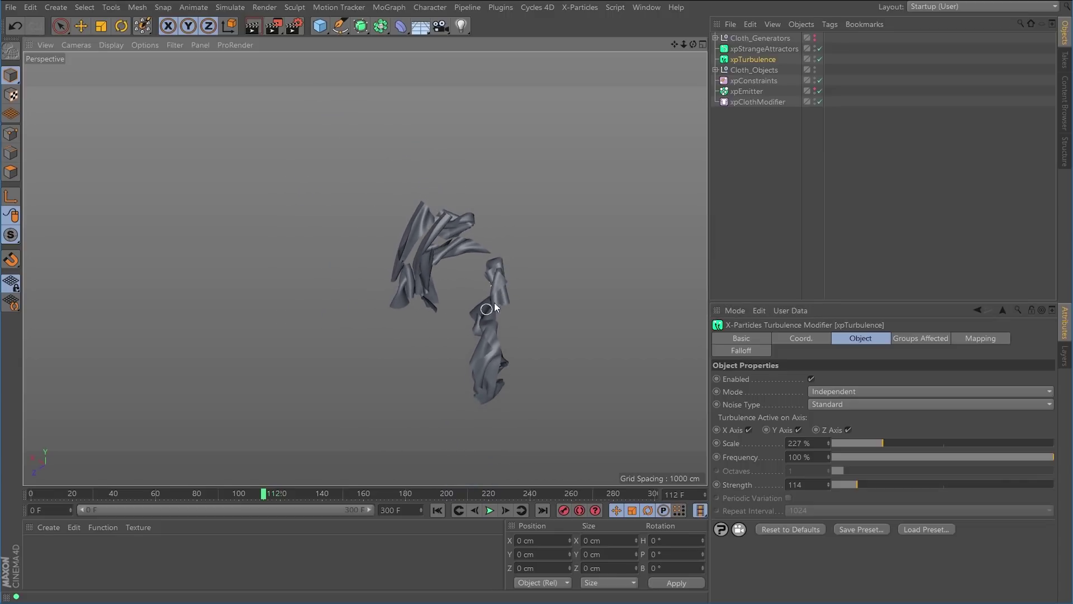
{"action": "right_click_drag", "start_coordinate": [487, 282], "coordinate": [810, 251], "text": "alt"}
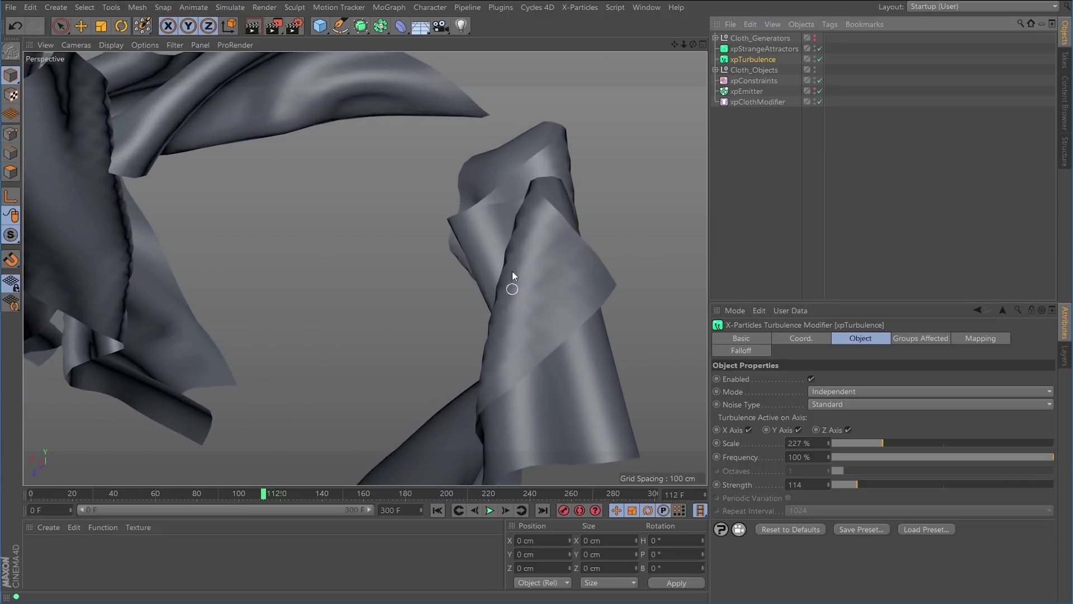
Examine the cloth's mesh up close with shading lines displayed, and return to Gouraud shading without lines.
{"action": "mouse_move", "coordinate": [541, 250]}
{"action": "left_mouse_down", "text": "alt"}
{"action": "mouse_move", "coordinate": [555, 283]}
{"action": "mouse_move", "coordinate": [632, 225]}
{"action": "mouse_move", "coordinate": [568, 263]}
{"action": "mouse_move", "coordinate": [541, 302]}
{"action": "mouse_move", "coordinate": [495, 271]}
{"action": "mouse_move", "coordinate": [498, 280]}
{"action": "mouse_move", "coordinate": [543, 244]}
{"action": "mouse_move", "coordinate": [534, 289]}
{"action": "mouse_move", "coordinate": [560, 302]}
{"action": "mouse_move", "coordinate": [569, 324]}
{"action": "mouse_move", "coordinate": [477, 272]}
{"action": "mouse_move", "coordinate": [537, 280]}
{"action": "left_mouse_up", "text": "alt"}
{"action": "key", "text": "n"}
{"action": "key", "text": "b"}
{"action": "mouse_move", "coordinate": [526, 291]}
{"action": "left_mouse_down", "text": "alt"}
{"action": "mouse_move", "coordinate": [608, 273]}
{"action": "mouse_move", "coordinate": [625, 255]}
{"action": "mouse_move", "coordinate": [532, 314]}
{"action": "mouse_move", "coordinate": [508, 288]}
{"action": "mouse_move", "coordinate": [561, 306]}
{"action": "mouse_move", "coordinate": [516, 274]}
{"action": "mouse_move", "coordinate": [566, 270]}
{"action": "mouse_move", "coordinate": [539, 313]}
{"action": "mouse_move", "coordinate": [585, 270]}
{"action": "mouse_move", "coordinate": [494, 295]}
{"action": "mouse_move", "coordinate": [431, 349]}
{"action": "mouse_move", "coordinate": [466, 355]}
{"action": "mouse_move", "coordinate": [507, 298]}
{"action": "mouse_move", "coordinate": [506, 334]}
{"action": "mouse_move", "coordinate": [537, 268]}
{"action": "mouse_move", "coordinate": [556, 299]}
{"action": "left_mouse_up", "text": "alt"}
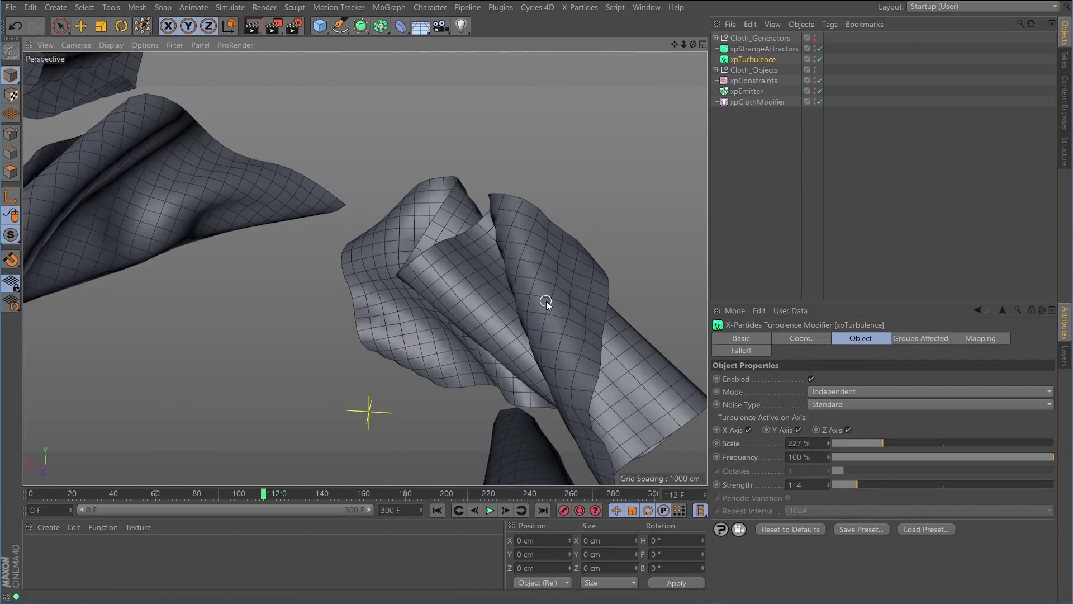
{"action": "key", "text": "n"}
{"action": "key", "text": "a"}
{"action": "left_click_drag", "start_coordinate": [563, 299], "coordinate": [506, 331], "text": "alt"}
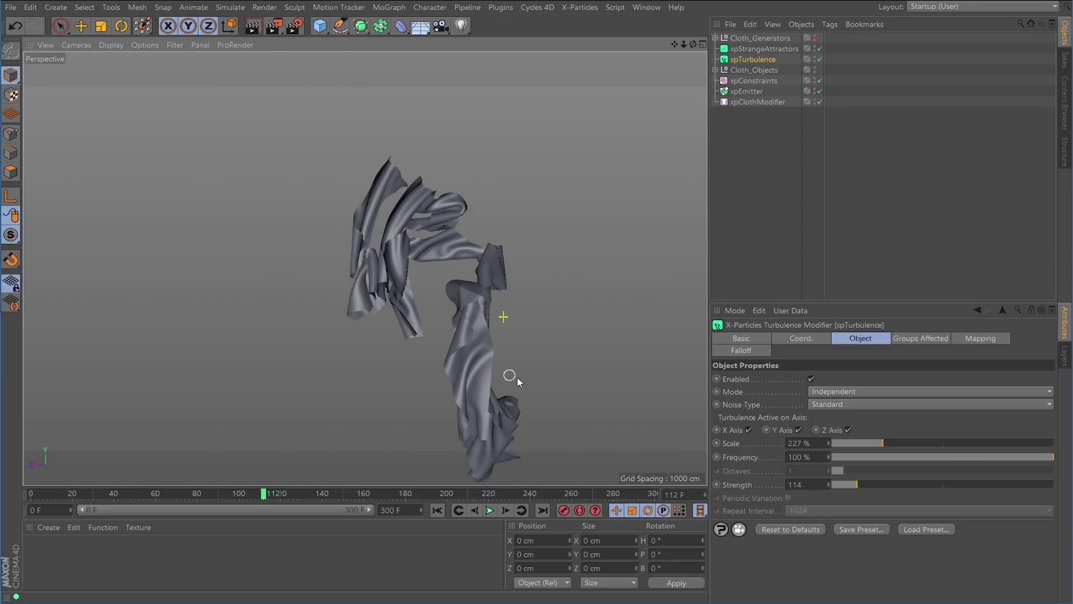
Reframe the cloth planes and replay the simulation from frame 0 from another side.
{"action": "middle_click_drag", "start_coordinate": [494, 362], "coordinate": [438, 321], "text": "alt"}
{"action": "right_click_drag", "start_coordinate": [397, 296], "coordinate": [408, 301], "text": "alt"}
{"action": "left_click", "coordinate": [437, 510]}
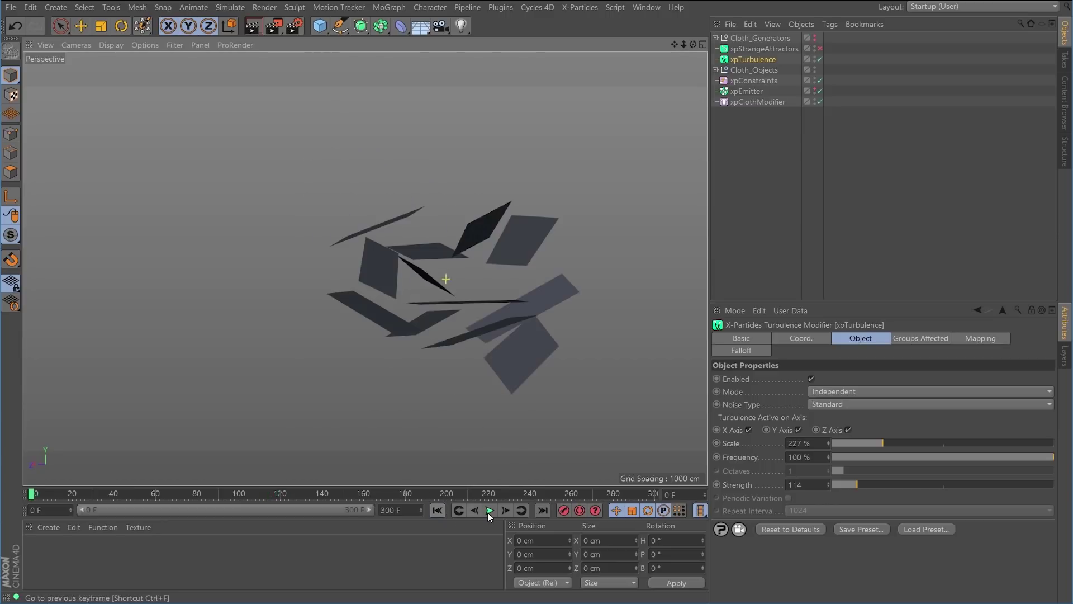
{"action": "right_click_drag", "start_coordinate": [448, 324], "coordinate": [380, 319], "text": "alt"}
{"action": "left_click_drag", "start_coordinate": [374, 336], "coordinate": [481, 302], "text": "alt"}
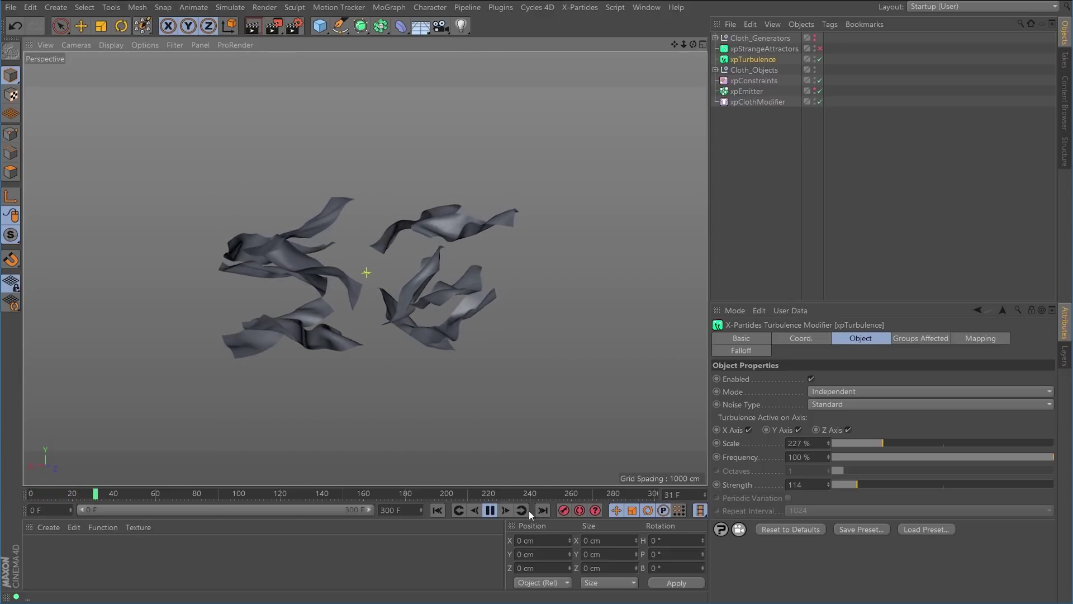
{"action": "left_click", "coordinate": [489, 510]}
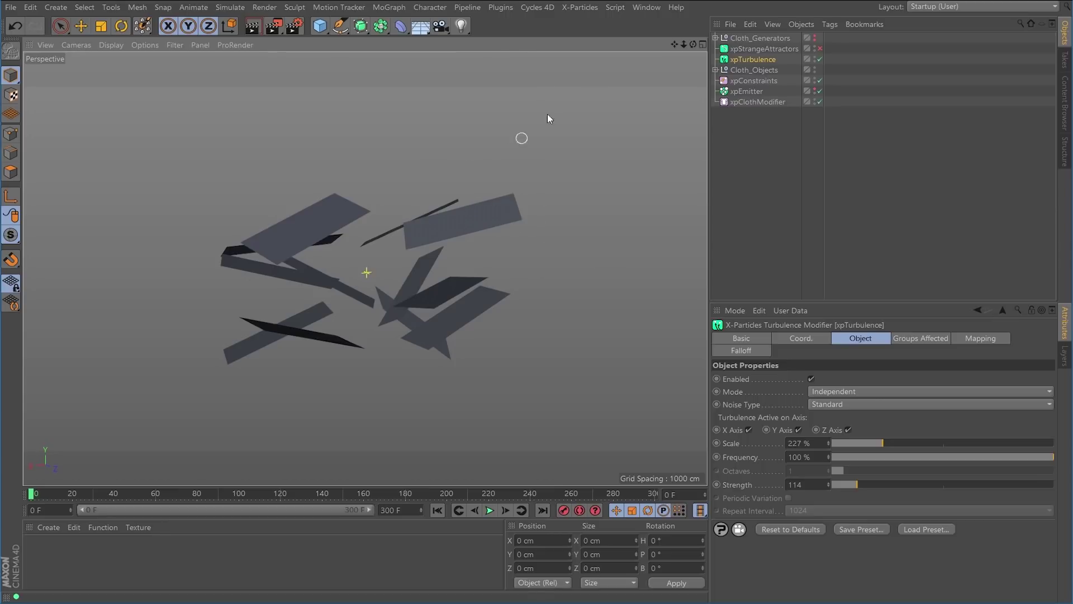
Add a second X-Particles emitter and set its Emitter Shape to Box.
{"action": "left_click", "coordinate": [576, 8]}
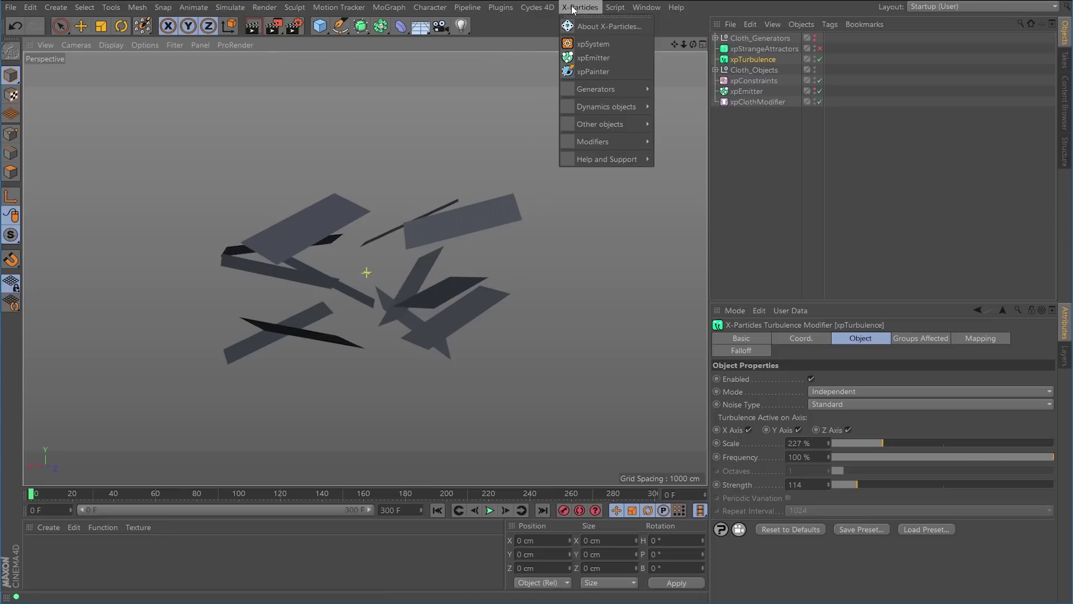
{"action": "left_click", "coordinate": [602, 56]}
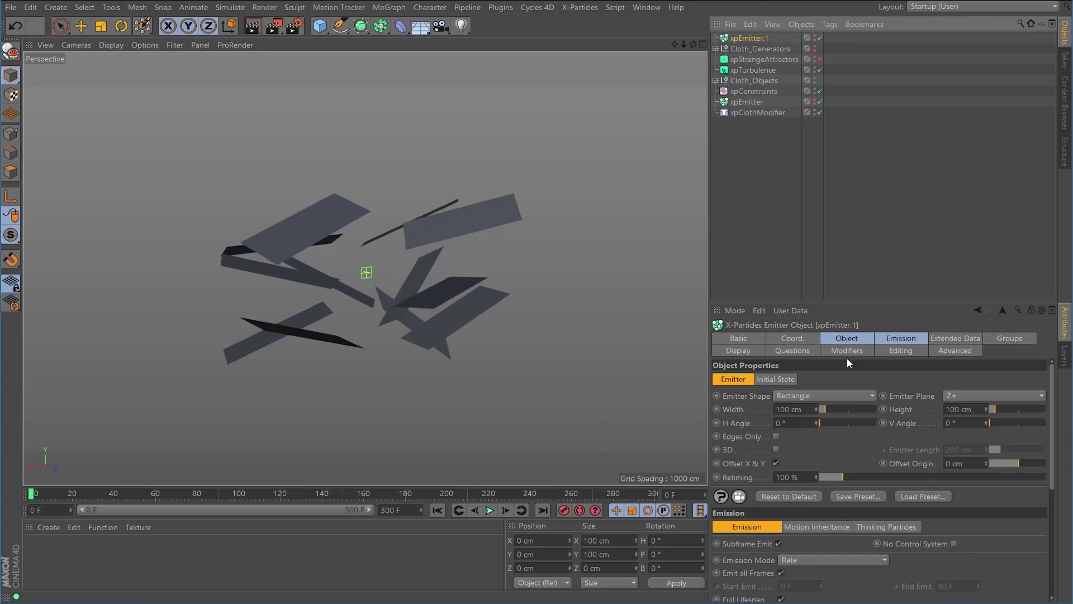
{"action": "left_click", "coordinate": [846, 338]}
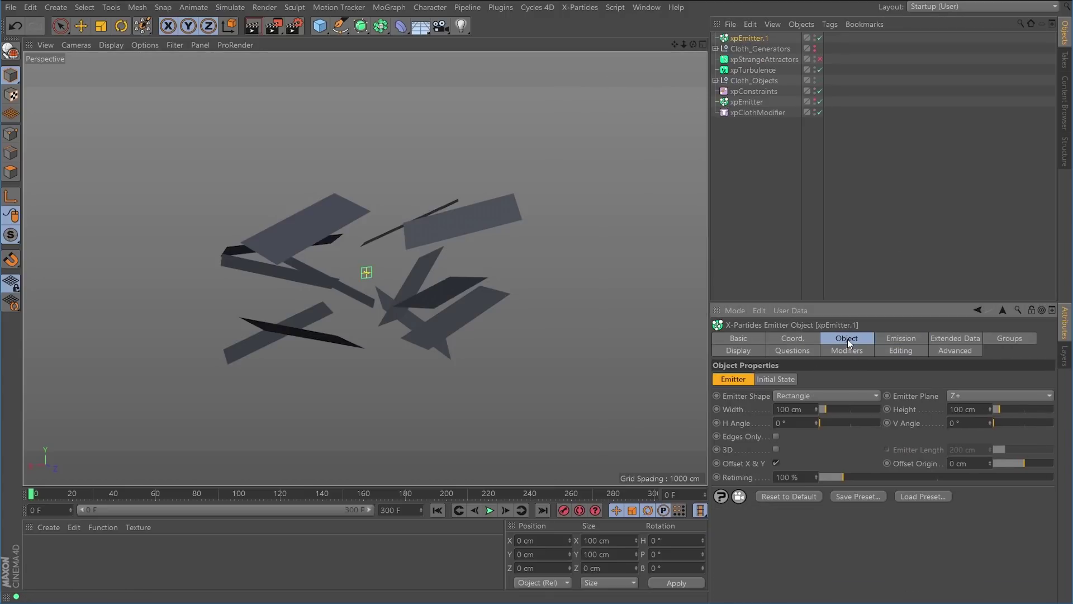
{"action": "left_click", "coordinate": [812, 394]}
{"action": "left_click", "coordinate": [806, 465]}
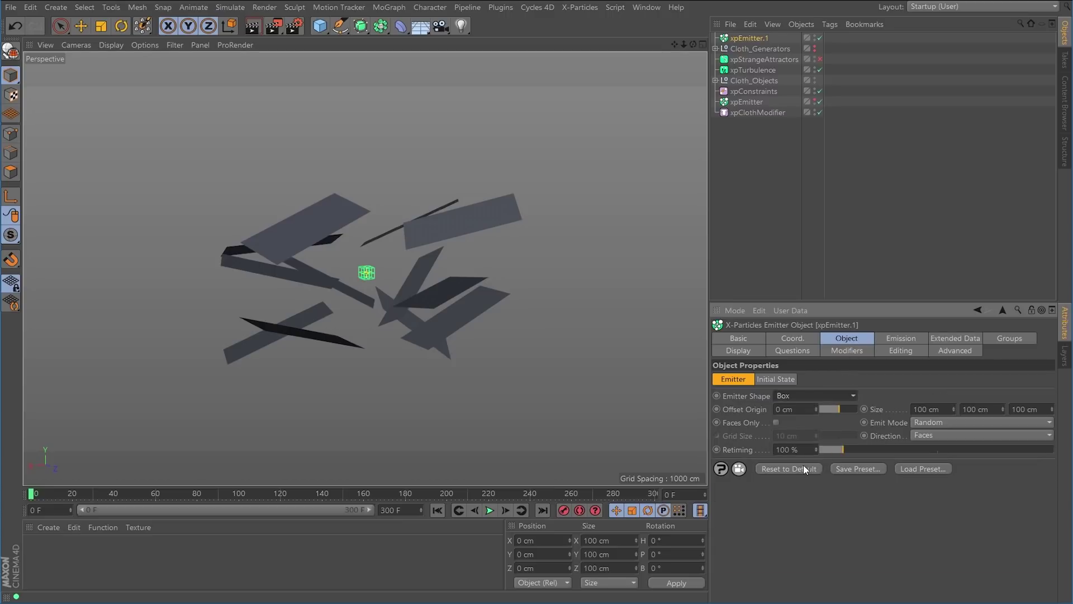
Size the new emitter's box to 3000 cm on all three axes and check it around the cloth planes.
{"action": "left_click", "coordinate": [941, 409]}
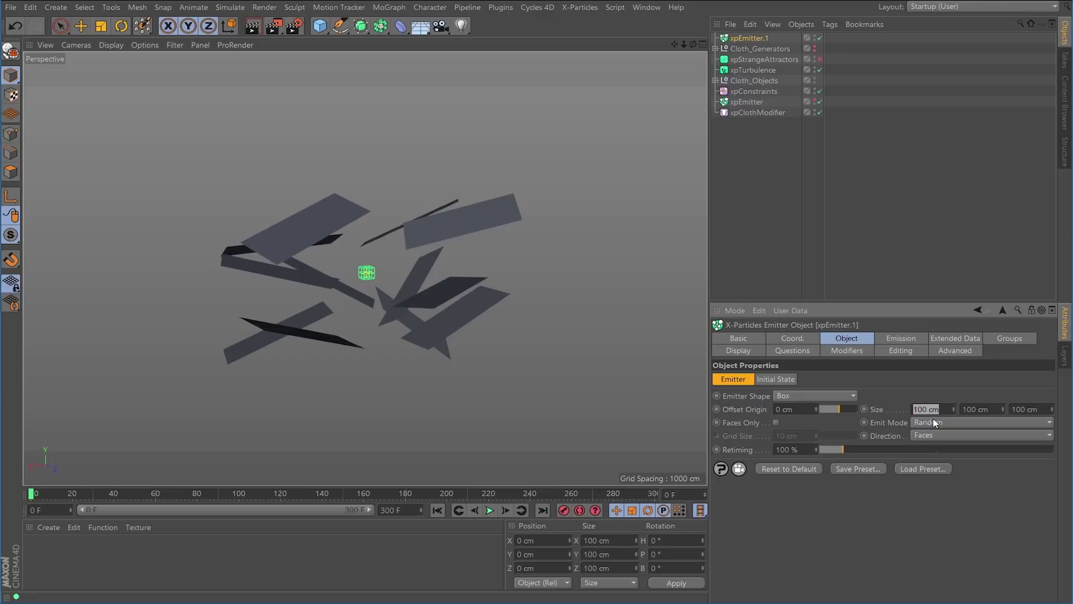
{"action": "type", "text": "3000"}
{"action": "key", "text": "Tab"}
{"action": "type", "text": "3000"}
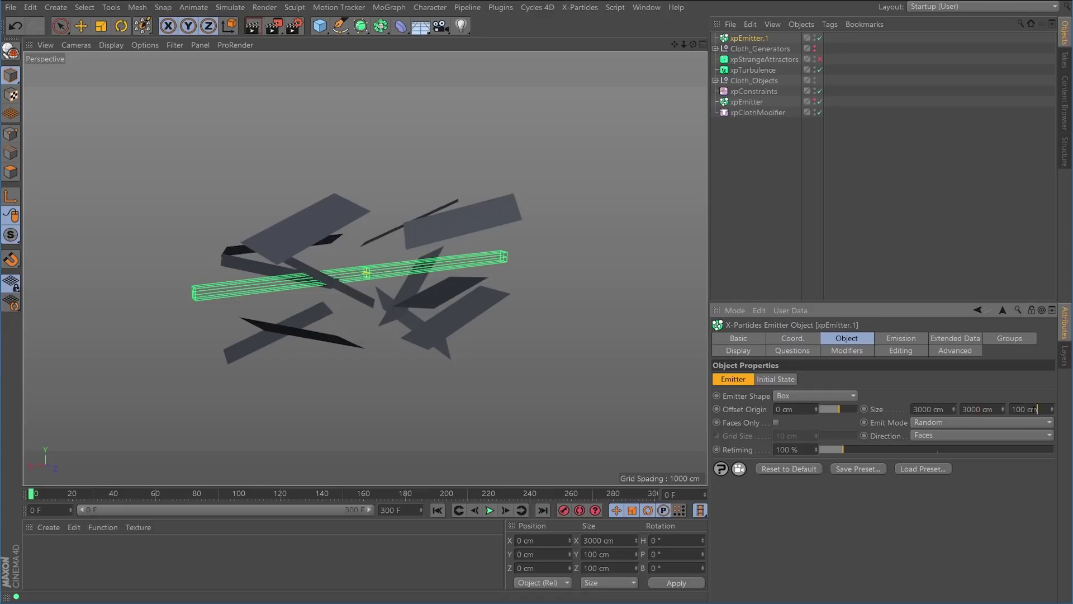
{"action": "key", "text": "Tab"}
{"action": "type", "text": "3000"}
{"action": "key", "text": "Return"}
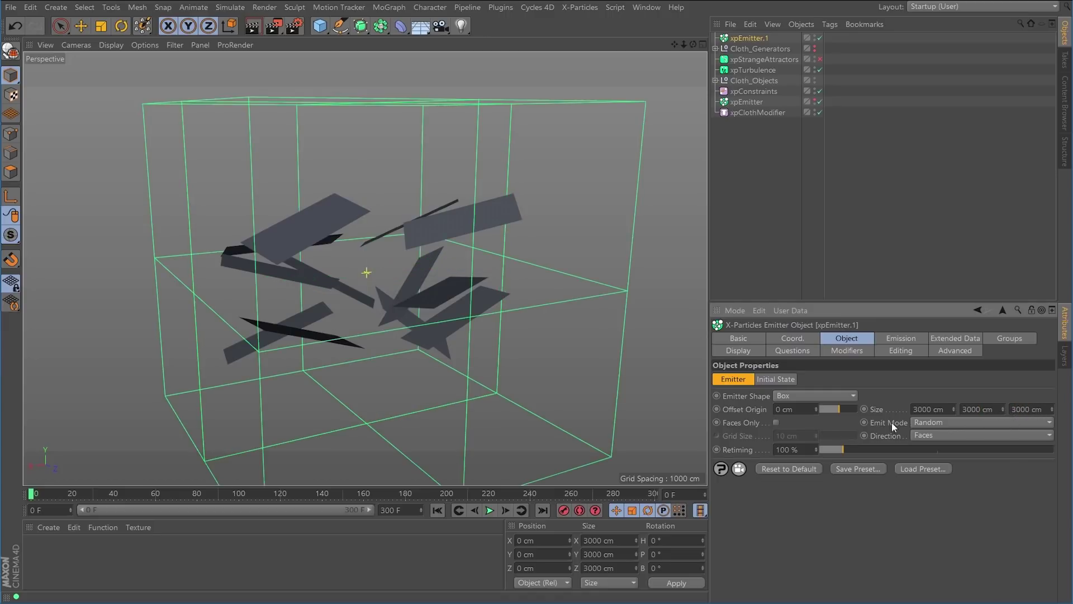
{"action": "mouse_move", "coordinate": [435, 288]}
{"action": "left_mouse_down", "text": "alt"}
{"action": "mouse_move", "coordinate": [512, 284]}
{"action": "mouse_move", "coordinate": [495, 283]}
{"action": "mouse_move", "coordinate": [504, 269]}
{"action": "mouse_move", "coordinate": [480, 302]}
{"action": "mouse_move", "coordinate": [394, 274]}
{"action": "mouse_move", "coordinate": [302, 268]}
{"action": "mouse_move", "coordinate": [294, 298]}
{"action": "mouse_move", "coordinate": [442, 277]}
{"action": "left_mouse_up", "text": "alt"}
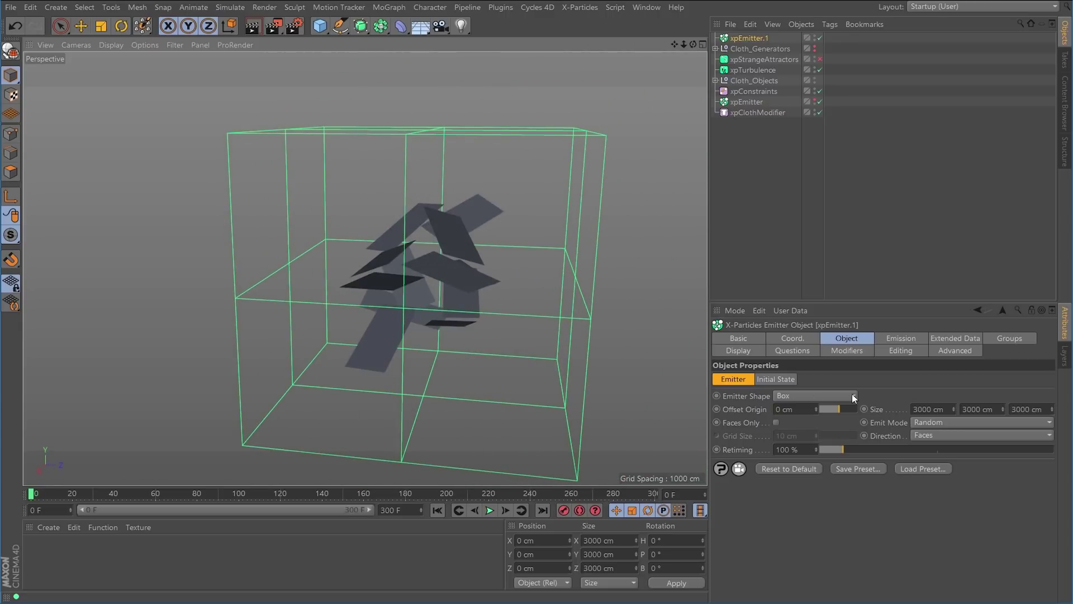
Set the new emitter's box size to 4000 cm on all three axes and frame the whole box.
{"action": "left_click", "coordinate": [928, 409]}
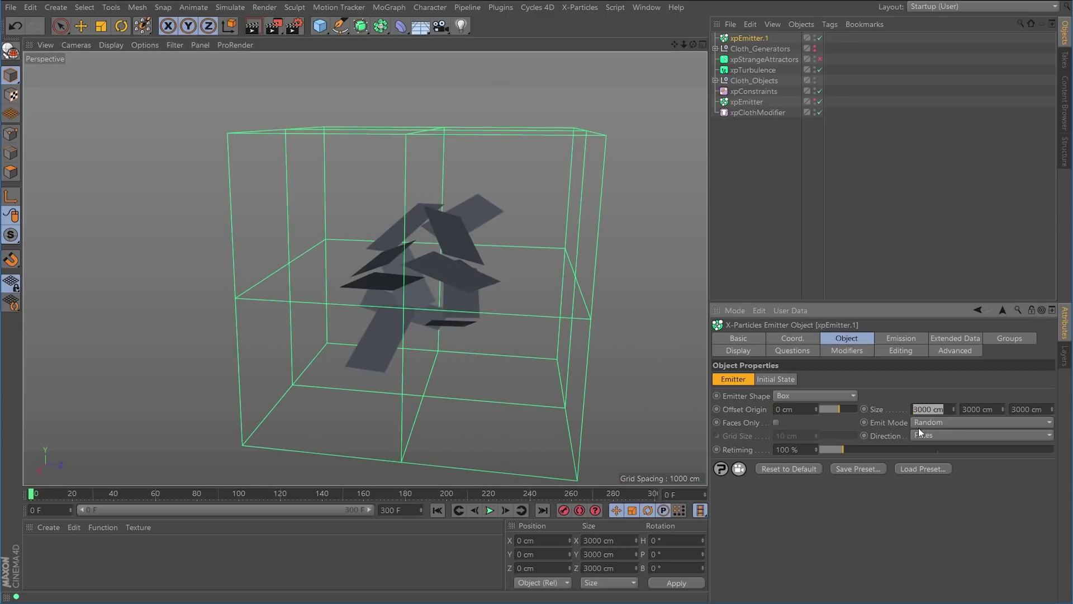
{"action": "key", "text": "Tab"}
{"action": "type", "text": "4000"}
{"action": "key", "text": "Tab"}
{"action": "type", "text": "4000"}
{"action": "key", "text": "Return"}
{"action": "left_click_drag", "start_coordinate": [431, 300], "coordinate": [436, 276], "text": "alt"}
{"action": "right_click_drag", "start_coordinate": [436, 275], "coordinate": [418, 299], "text": "alt"}
{"action": "left_click_drag", "start_coordinate": [441, 302], "coordinate": [454, 308], "text": "alt"}
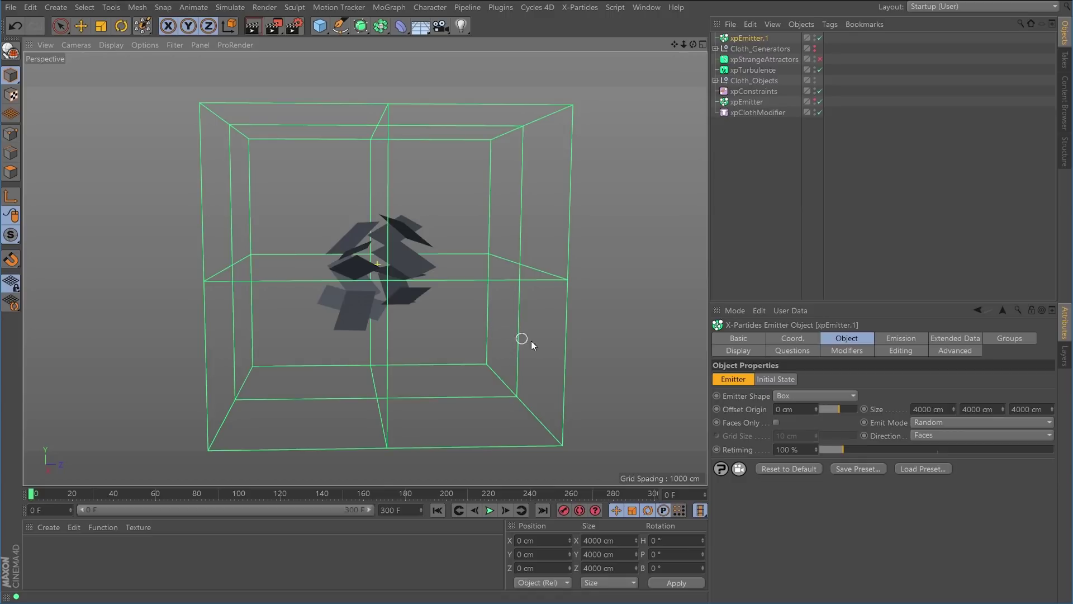
Set the new emitter's Emission Mode to Shot and raise its Shot Count tenfold.
{"action": "left_click", "coordinate": [901, 337]}
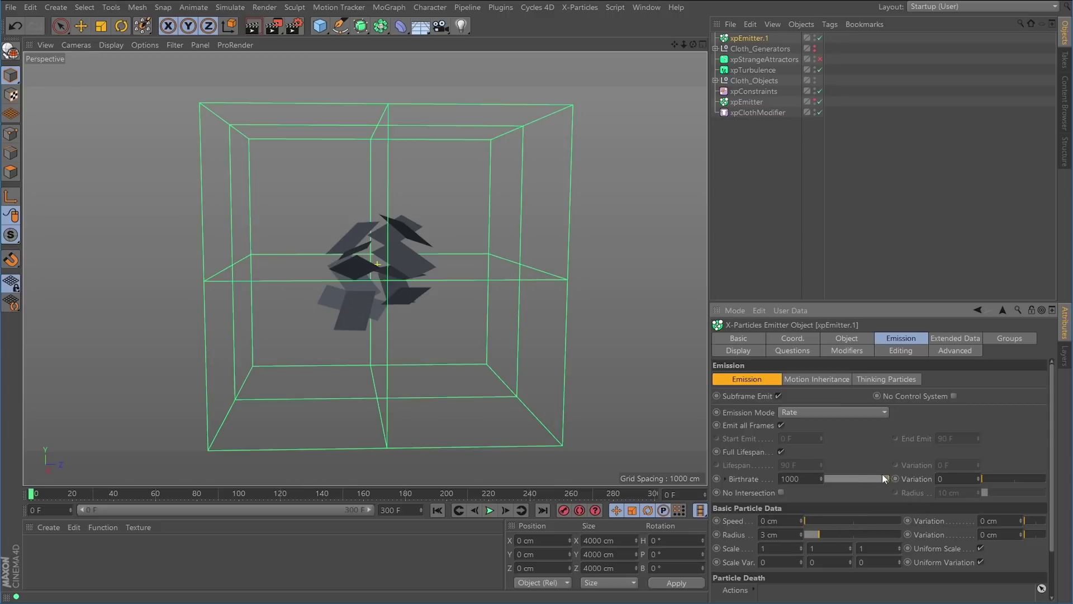
{"action": "left_click", "coordinate": [812, 412]}
{"action": "left_click", "coordinate": [816, 458]}
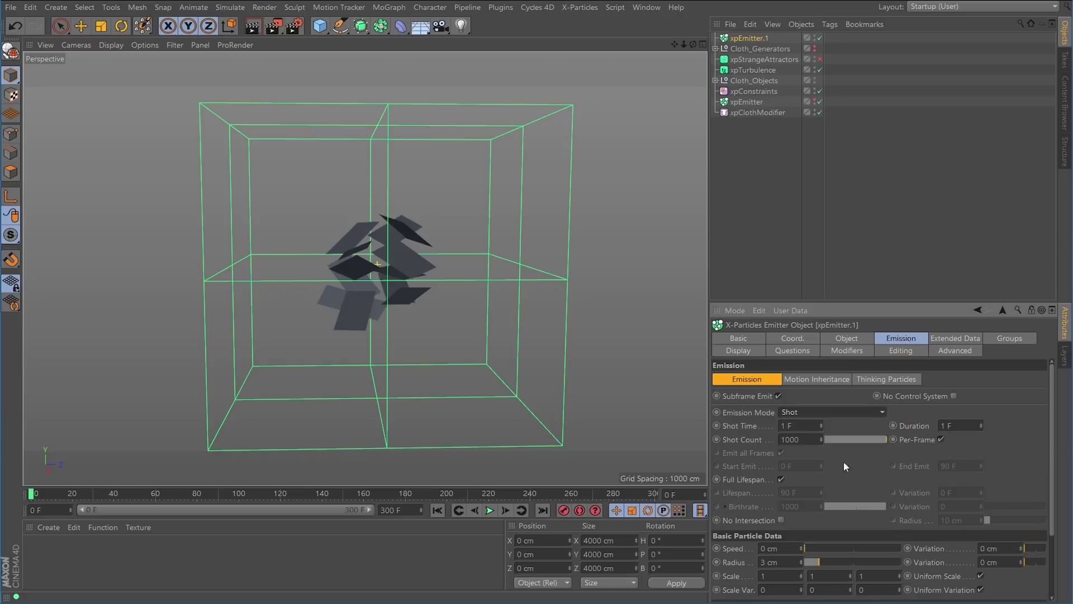
{"action": "left_click", "coordinate": [804, 439]}
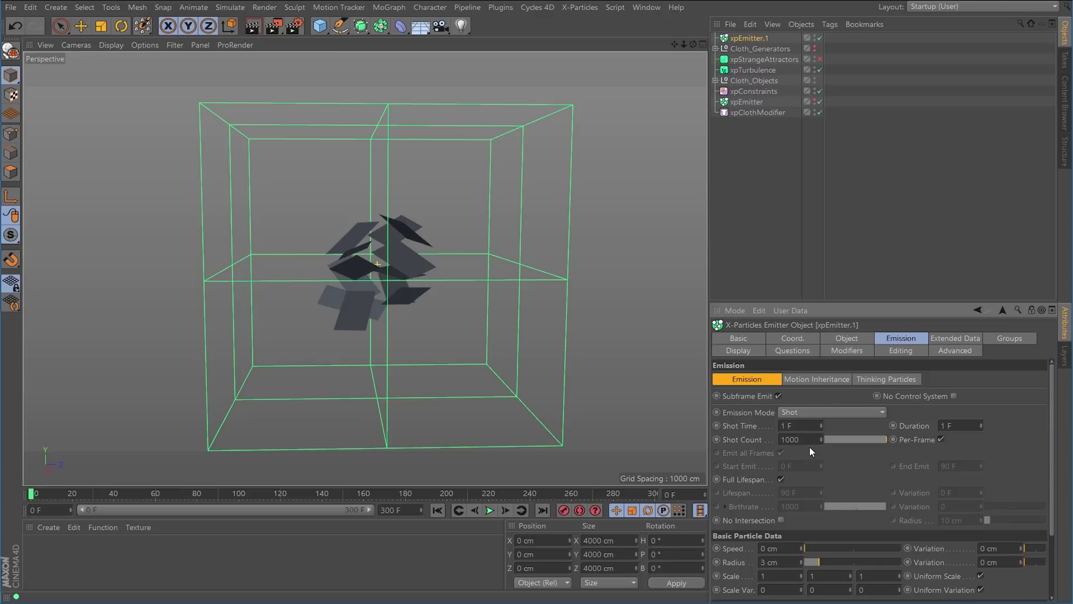
{"action": "type", "text": "0"}
{"action": "key", "text": "Return"}
Set the new emitter's particle Radius to 5 cm with a Variation of 5 cm.
{"action": "double_click", "coordinate": [775, 562]}
{"action": "type", "text": "5"}
{"action": "key", "text": "Tab"}
{"action": "type", "text": "5"}
{"action": "key", "text": "Return"}
Set the new emitter's particle Editor Display to Circle.
{"action": "left_click", "coordinate": [739, 350]}
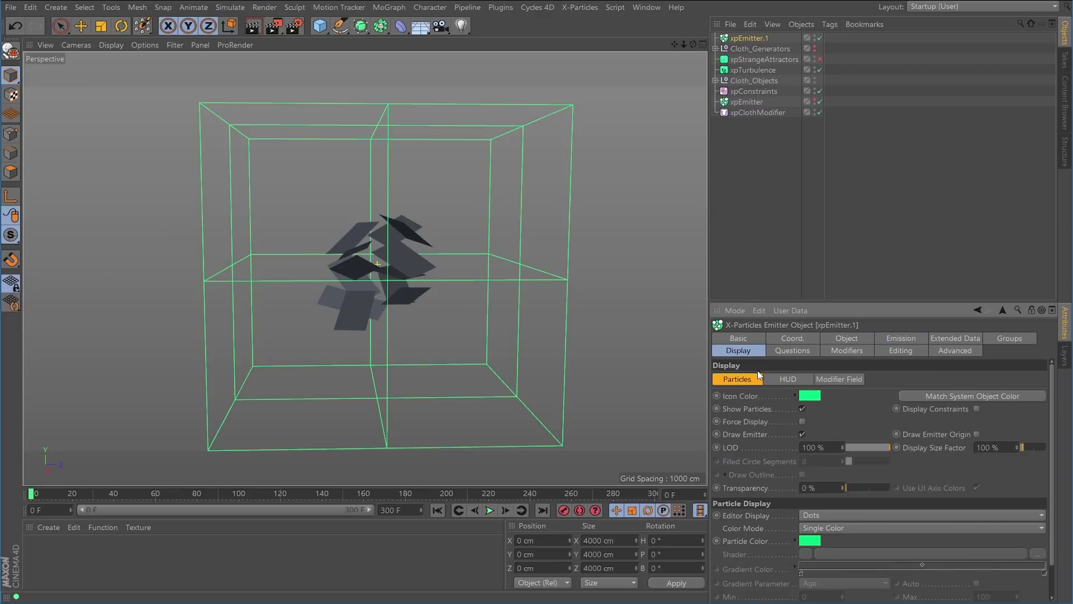
{"action": "left_click", "coordinate": [827, 516]}
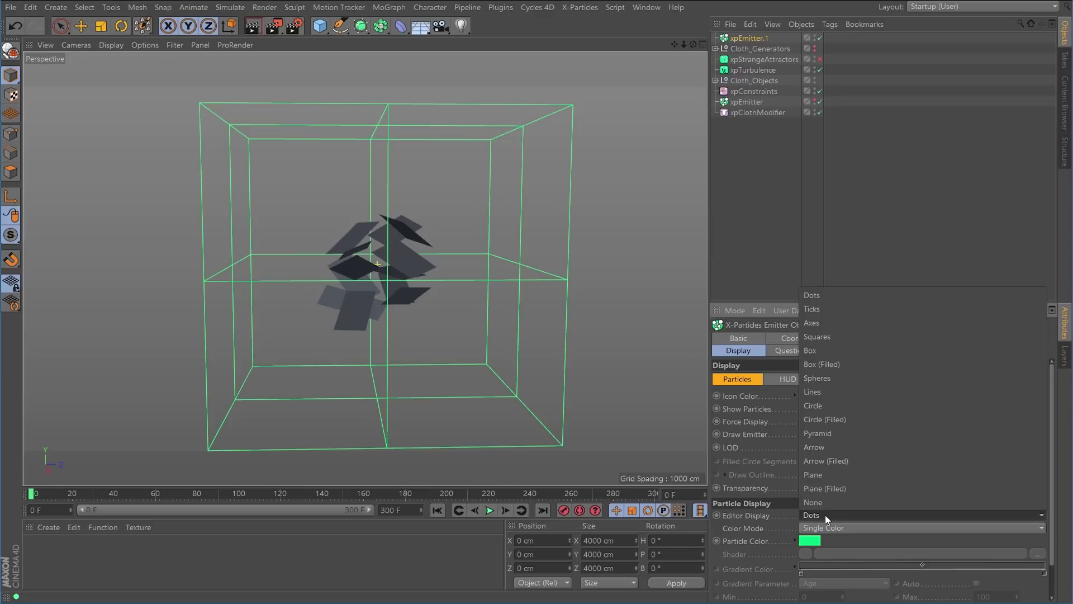
{"action": "left_click", "coordinate": [814, 405]}
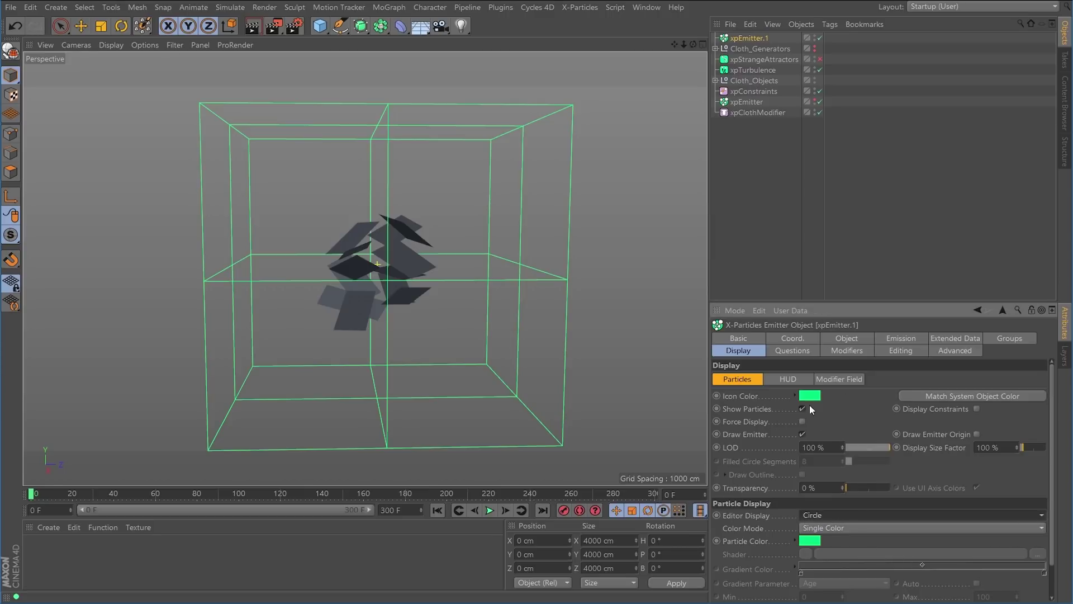
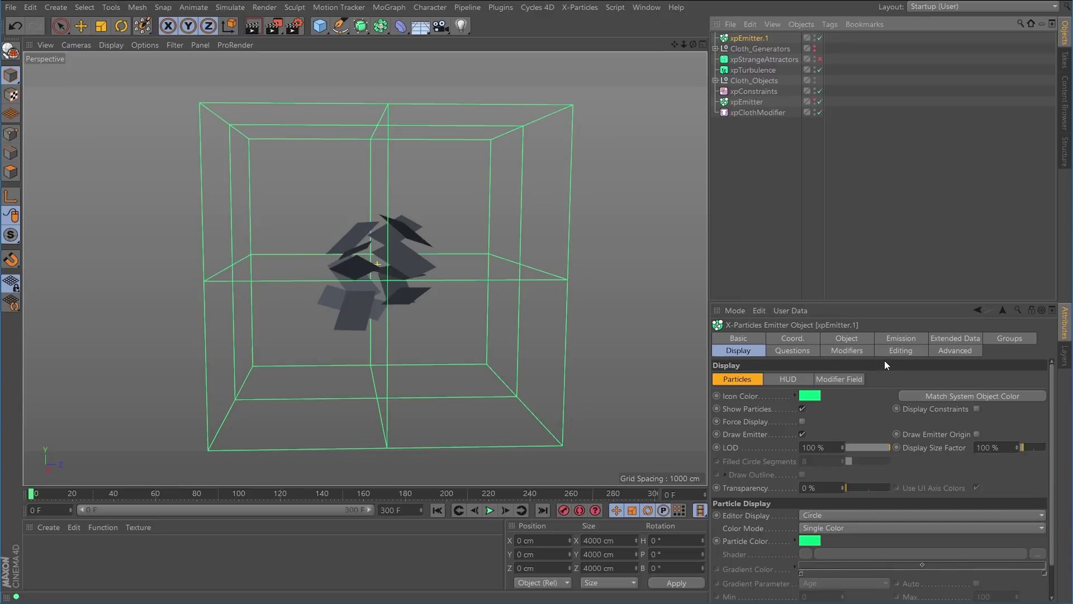
Exclude xpClothModifier and xpConstraints from the modifiers affecting xpEmitter.1.
{"action": "left_click", "coordinate": [849, 350]}
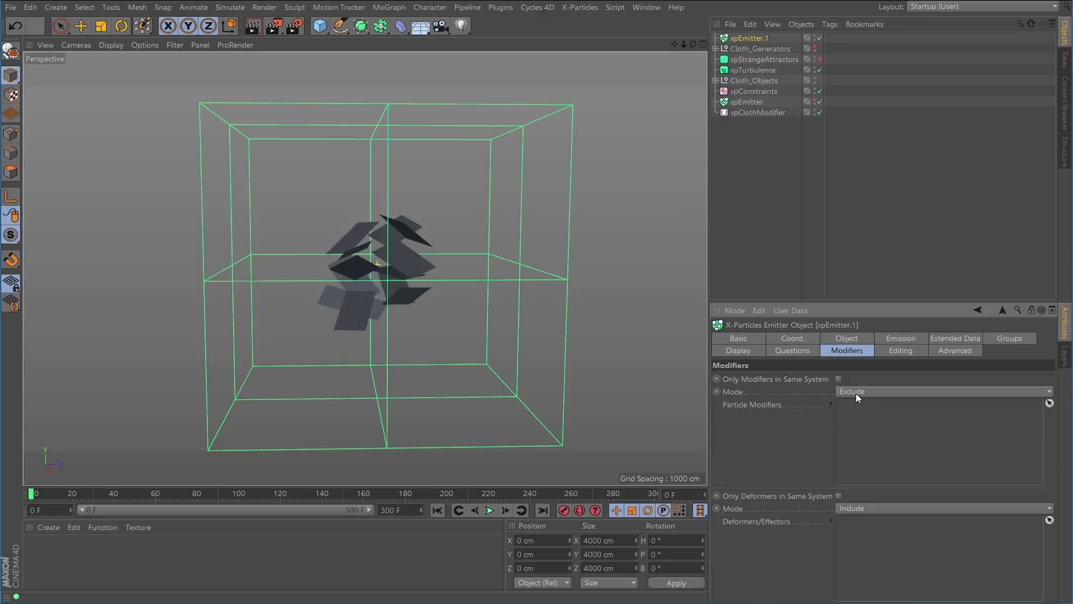
{"action": "left_click_drag", "start_coordinate": [756, 113], "coordinate": [870, 434]}
{"action": "left_click_drag", "start_coordinate": [754, 92], "coordinate": [849, 485]}
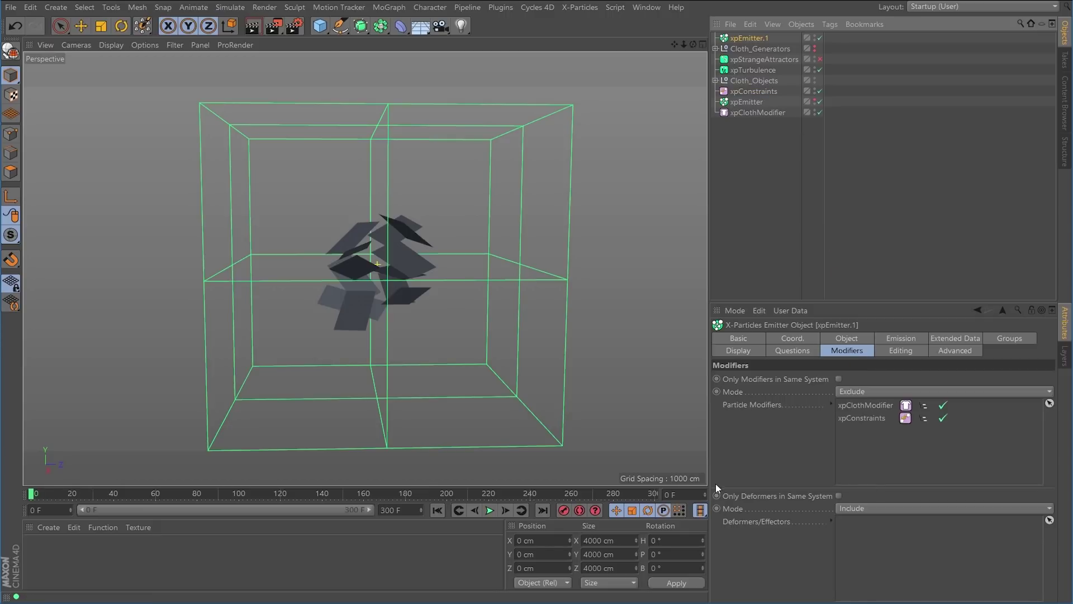
Play the simulation to frame 76 and examine the particles around the cloth up close.
{"action": "left_click", "coordinate": [489, 511]}
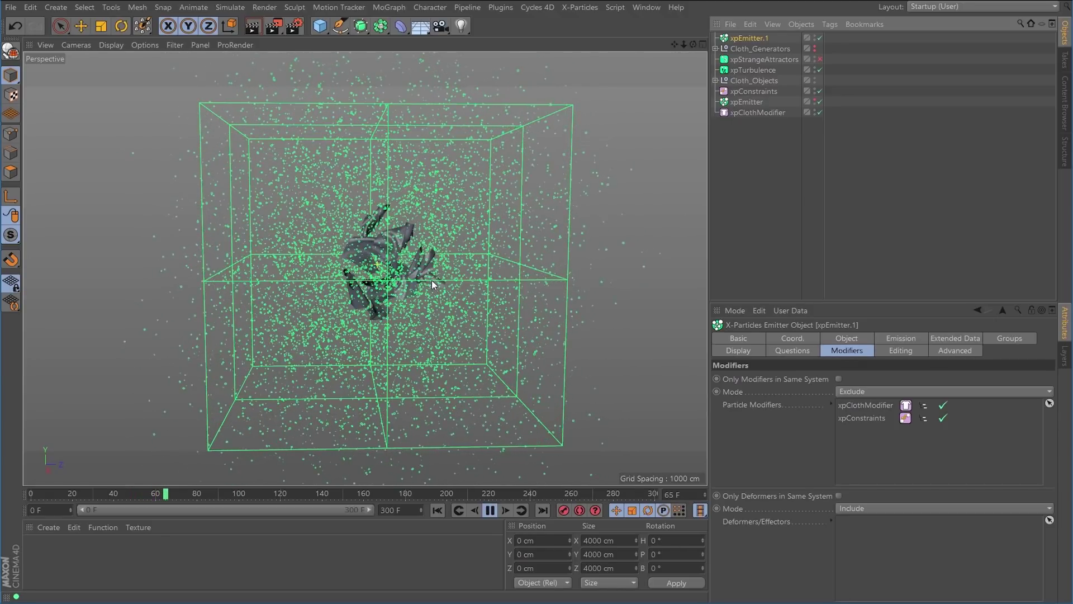
{"action": "left_click", "coordinate": [490, 510]}
{"action": "right_click_drag", "start_coordinate": [367, 283], "coordinate": [501, 268], "text": "alt"}
{"action": "left_click_drag", "start_coordinate": [501, 266], "coordinate": [423, 291], "text": "alt"}
Set xpEmitter.1's Shot Count to 1000.
{"action": "left_click", "coordinate": [760, 38]}
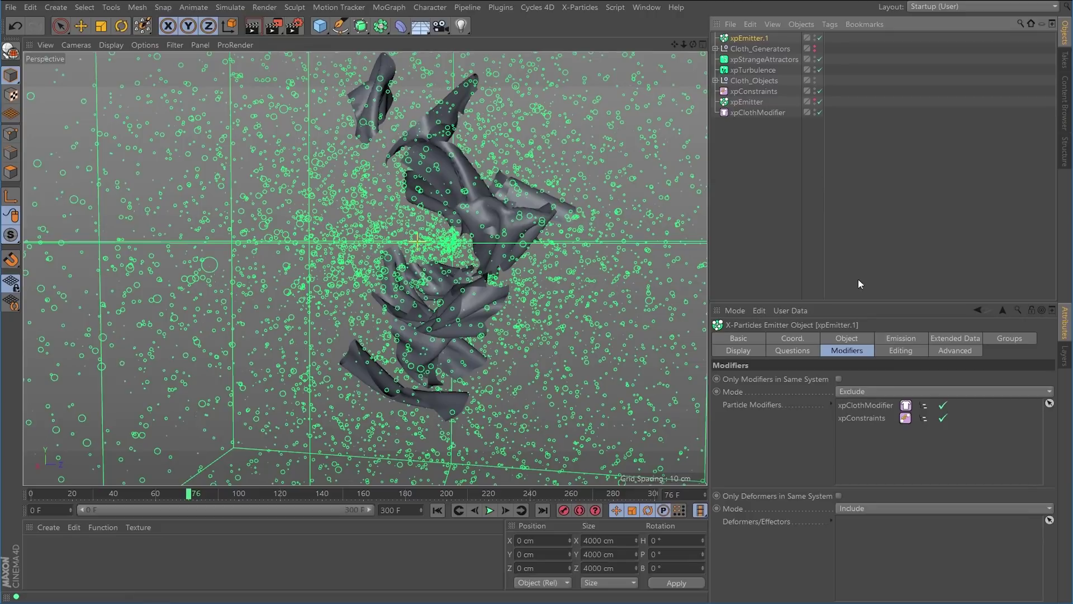
{"action": "left_click", "coordinate": [898, 339]}
{"action": "double_click", "coordinate": [812, 439]}
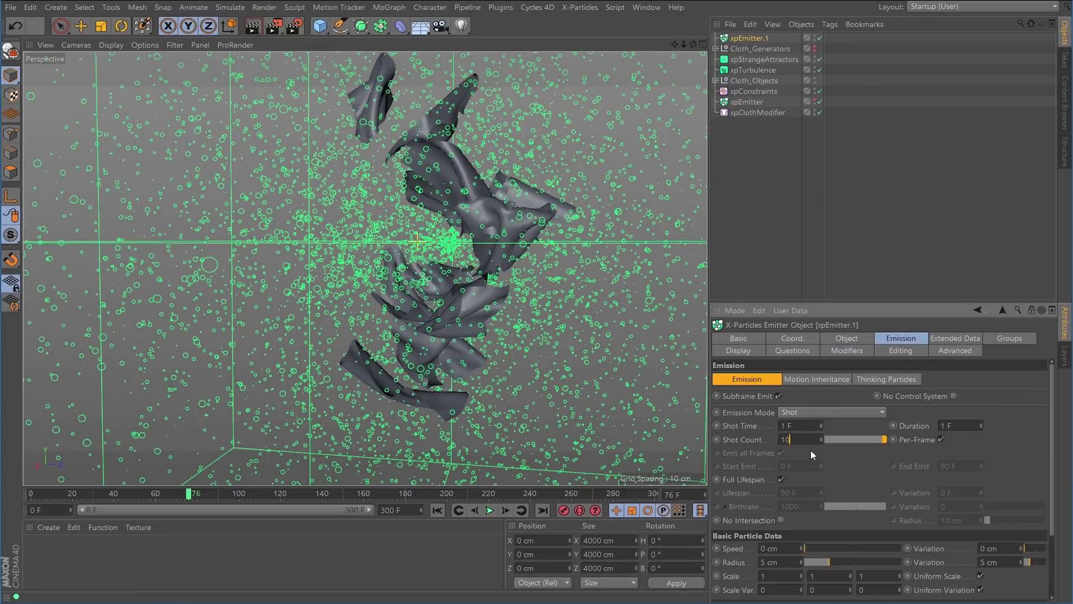
{"action": "type", "text": "1000"}
{"action": "key", "text": "Return"}
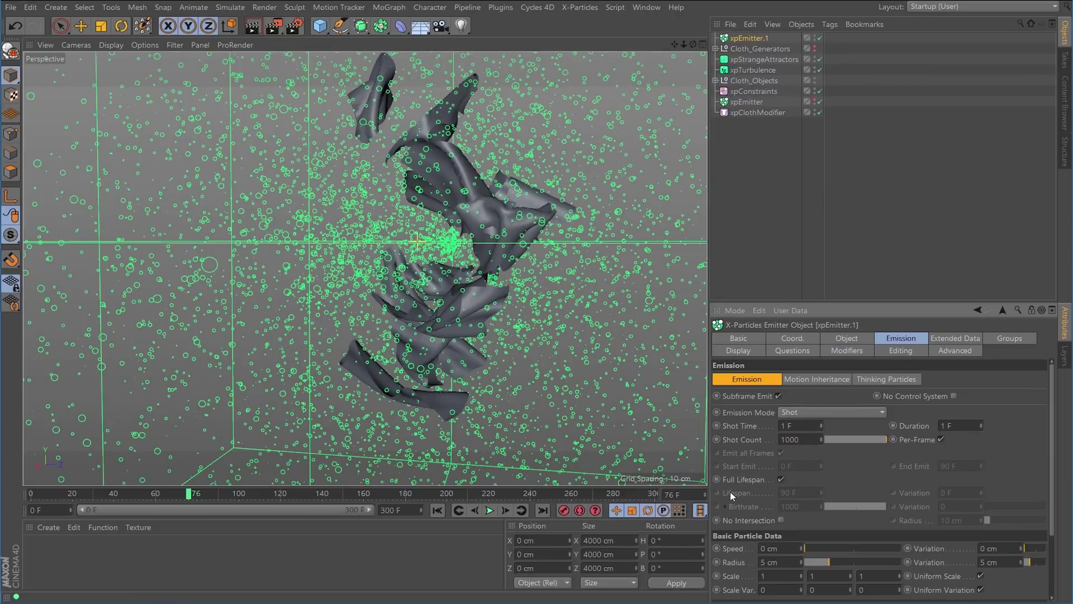
Replay the simulation from the first frame to check the 1000-particle shot around the cloth, and return to frame 0.
{"action": "left_click", "coordinate": [438, 510]}
{"action": "left_click", "coordinate": [490, 510]}
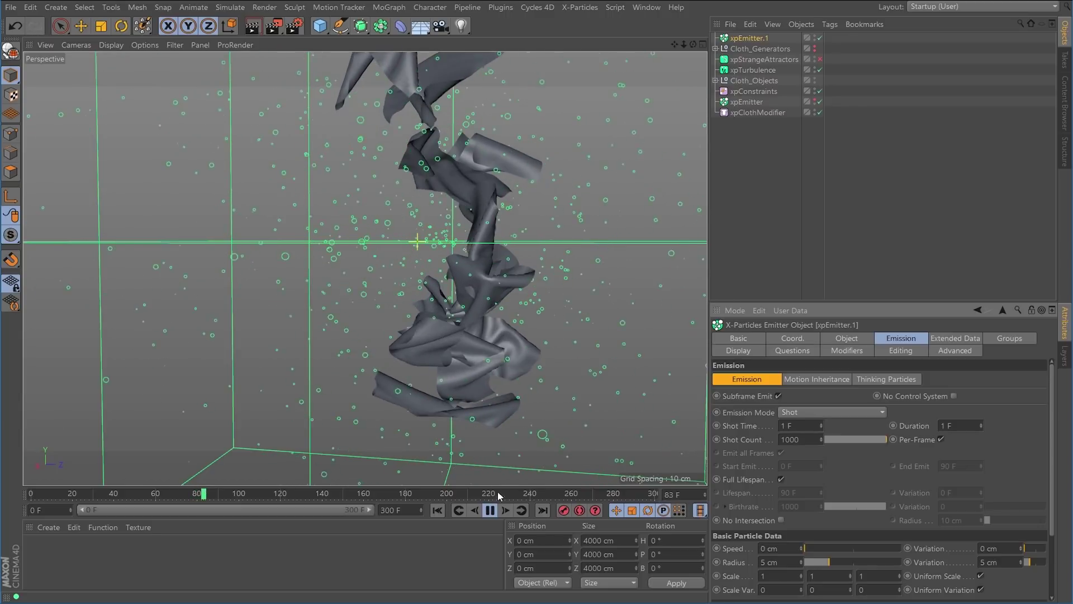
{"action": "left_click", "coordinate": [490, 510]}
{"action": "left_click", "coordinate": [438, 510]}
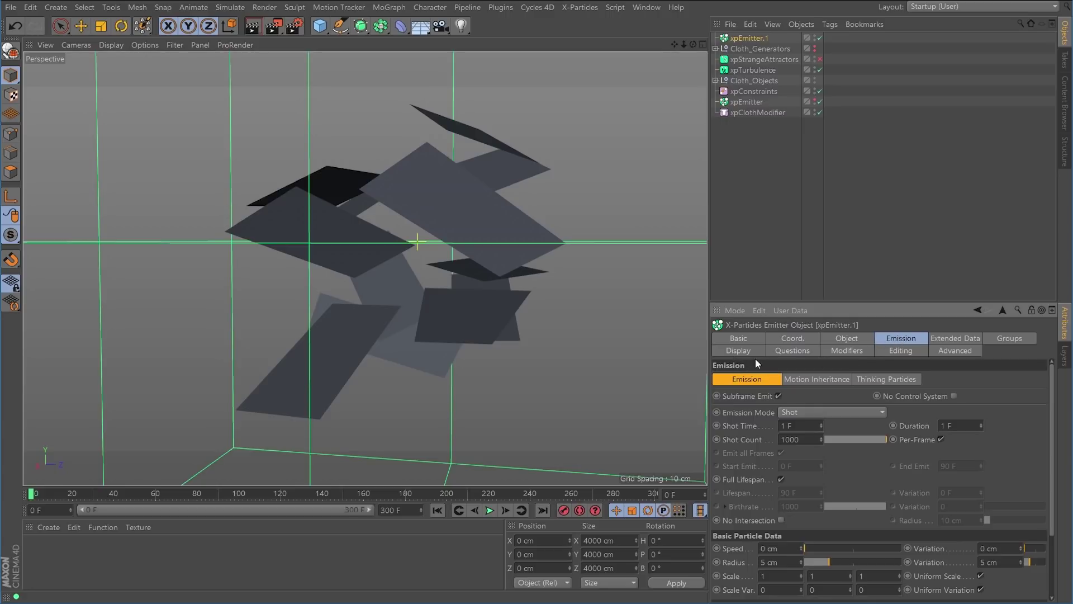
Color xpEmitter.1's particles with Gradient (Parameter), using Speed as the gradient parameter and Auto range enabled.
{"action": "left_click", "coordinate": [741, 349]}
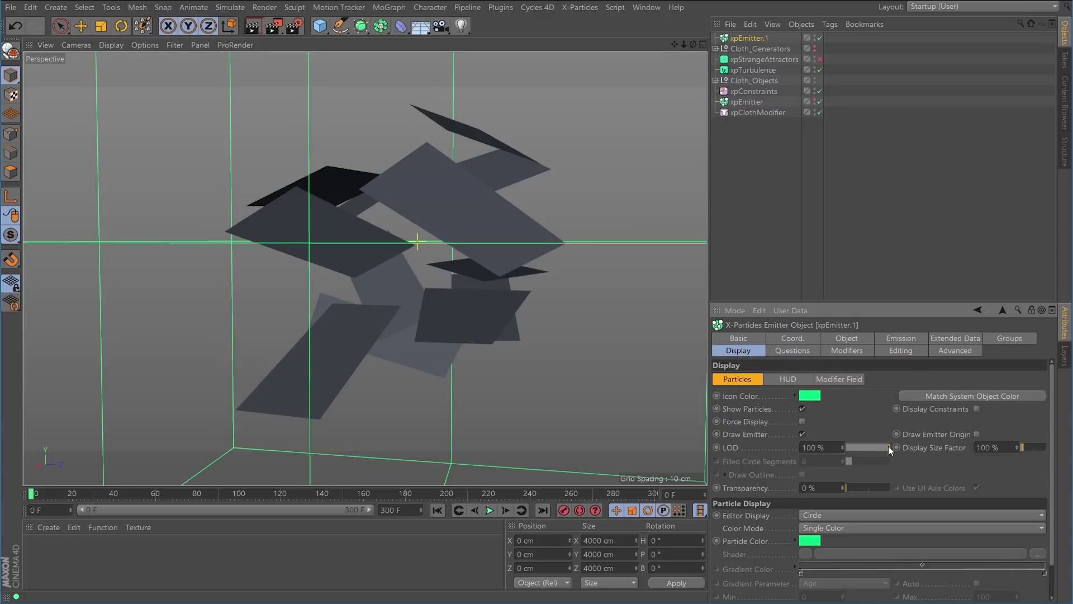
{"action": "scroll", "coordinate": [1055, 455], "scroll_direction": "down", "scroll_amount": 3}
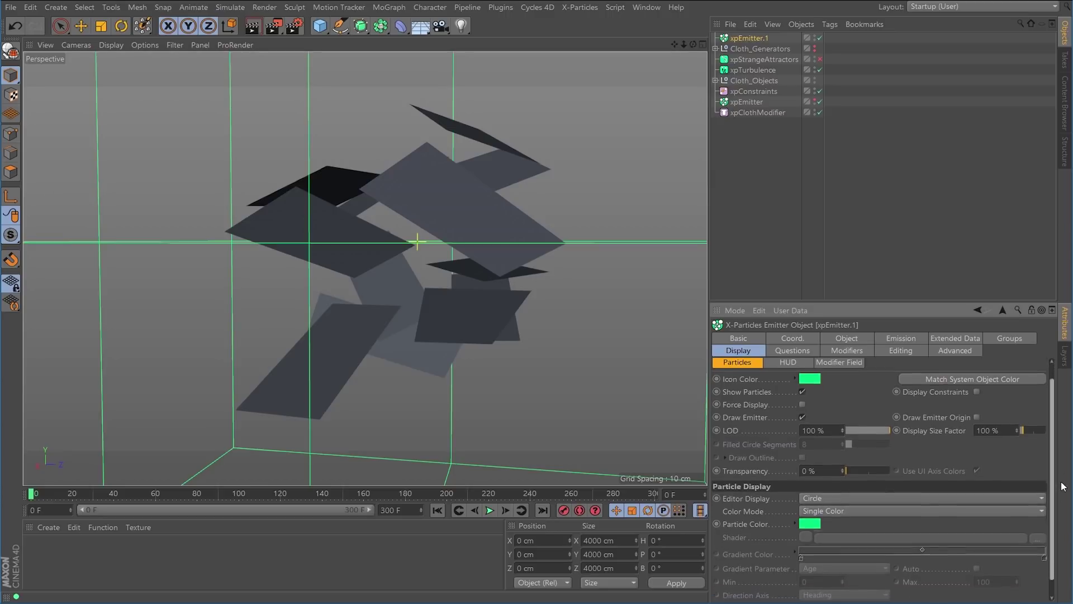
{"action": "left_click", "coordinate": [833, 491]}
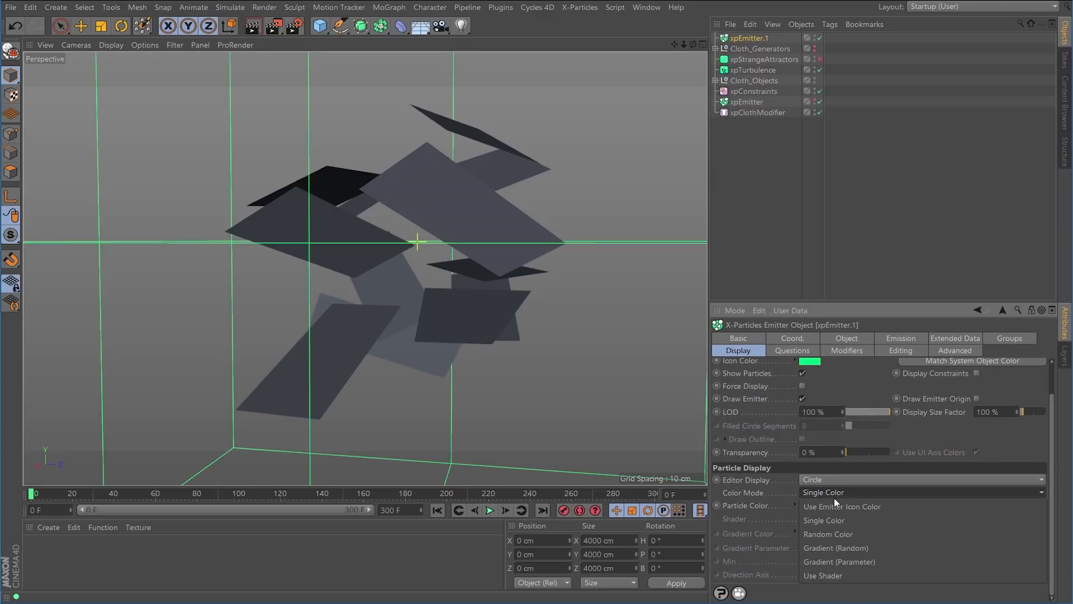
{"action": "left_click", "coordinate": [860, 562]}
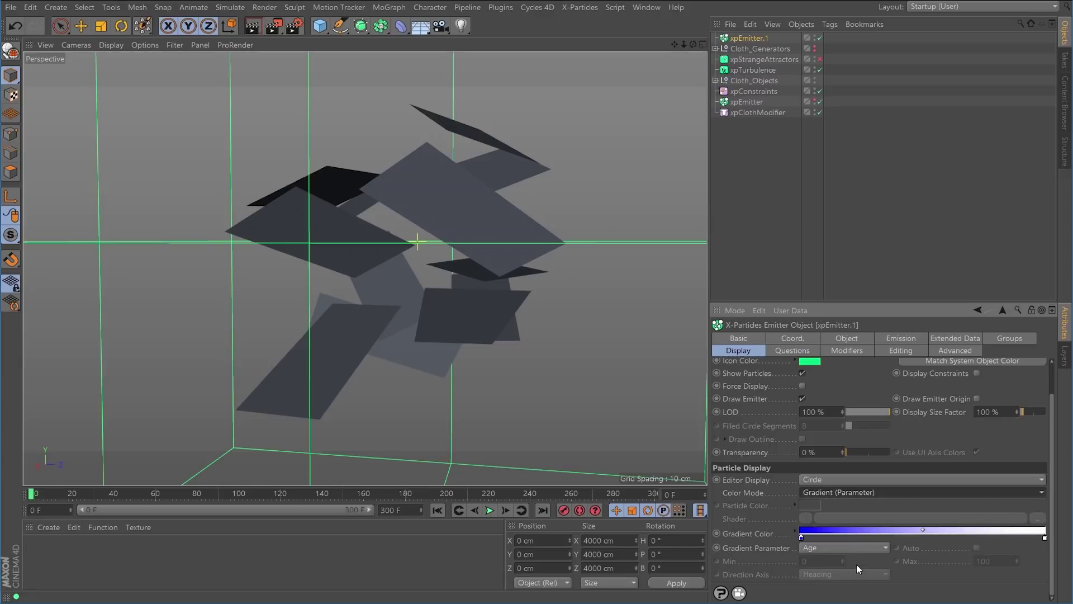
{"action": "left_click", "coordinate": [822, 547]}
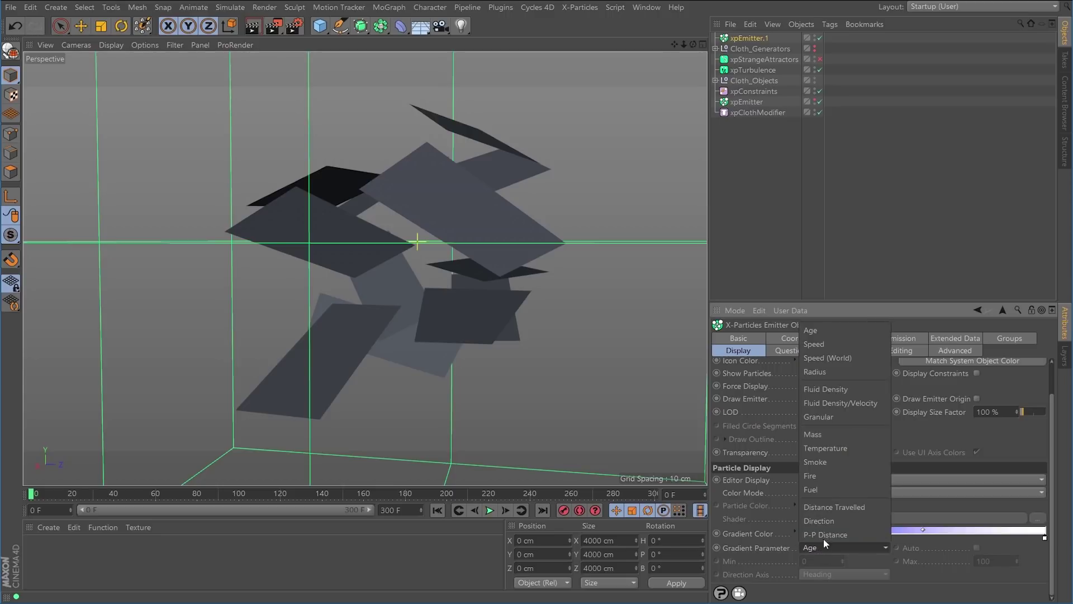
{"action": "left_click", "coordinate": [816, 344]}
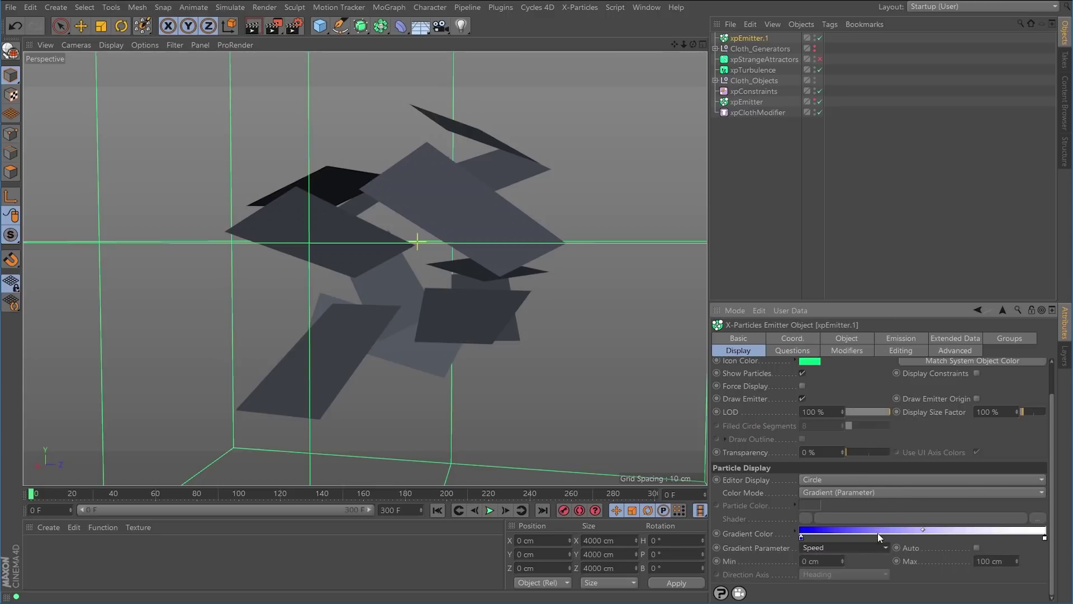
{"action": "left_click", "coordinate": [975, 548]}
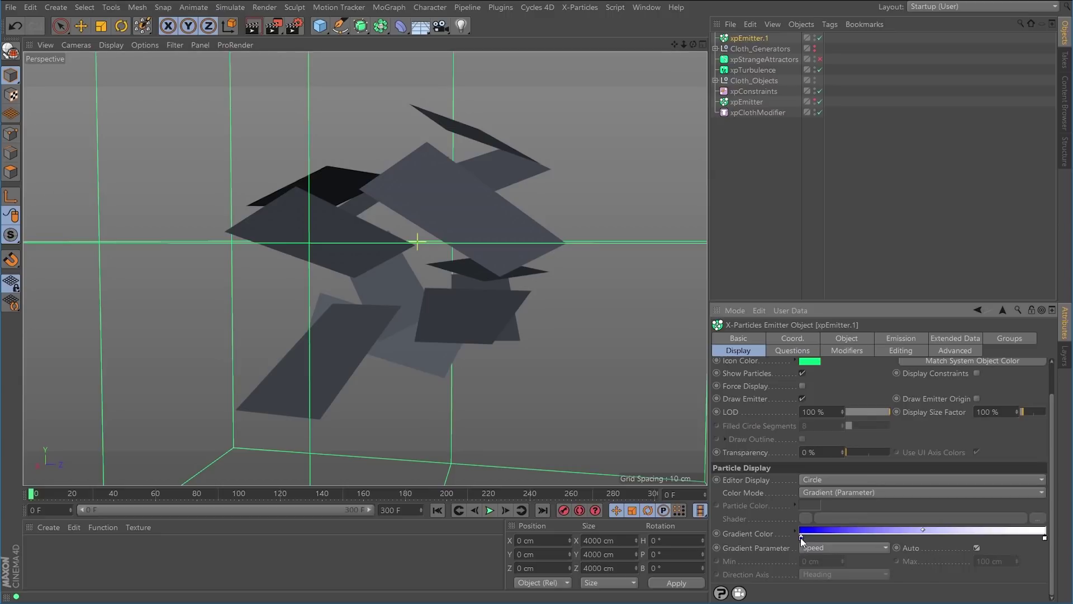
Set the speed gradient to run from orange (H 24°, S 100%, V 100%) to blue (H 217°, S 100%, V 100%).
{"action": "left_click", "coordinate": [1044, 538]}
{"action": "left_click", "coordinate": [802, 537]}
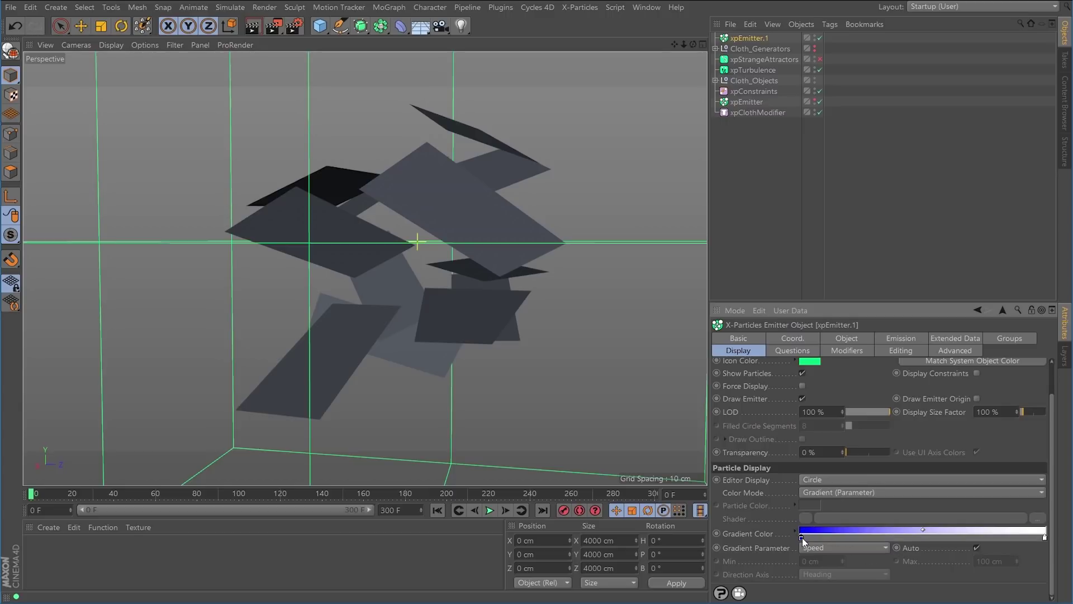
{"action": "double_click", "coordinate": [802, 537]}
{"action": "left_click", "coordinate": [774, 532]}
{"action": "mouse_move", "coordinate": [872, 546]}
{"action": "left_mouse_down"}
{"action": "mouse_move", "coordinate": [829, 547]}
{"action": "mouse_move", "coordinate": [881, 564]}
{"action": "left_mouse_up"}
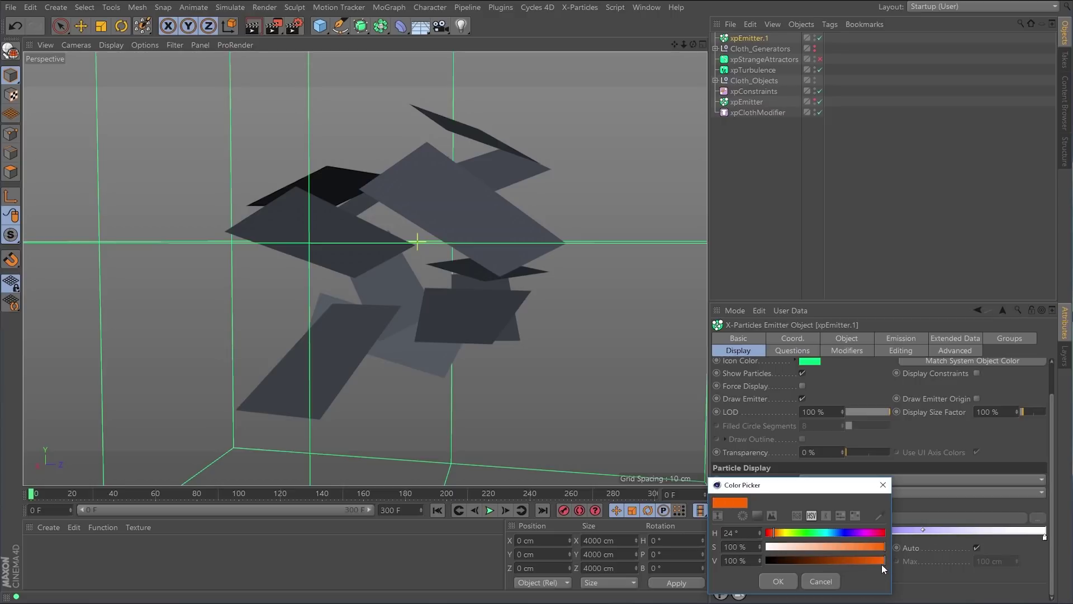
{"action": "left_click", "coordinate": [778, 581]}
{"action": "double_click", "coordinate": [1045, 539]}
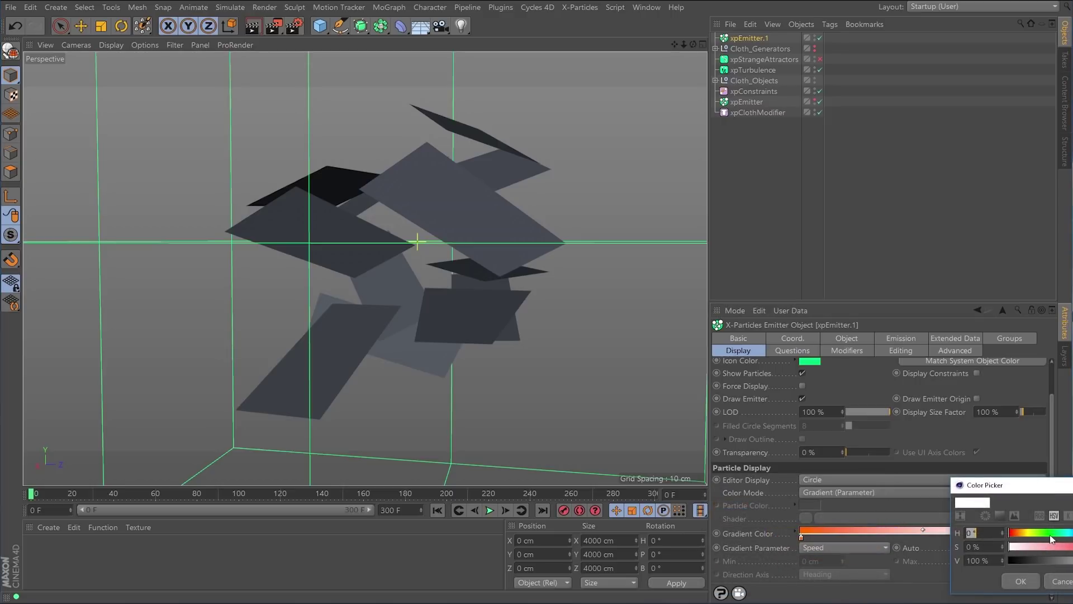
{"action": "left_click_drag", "start_coordinate": [1068, 547], "coordinate": [1072, 547]}
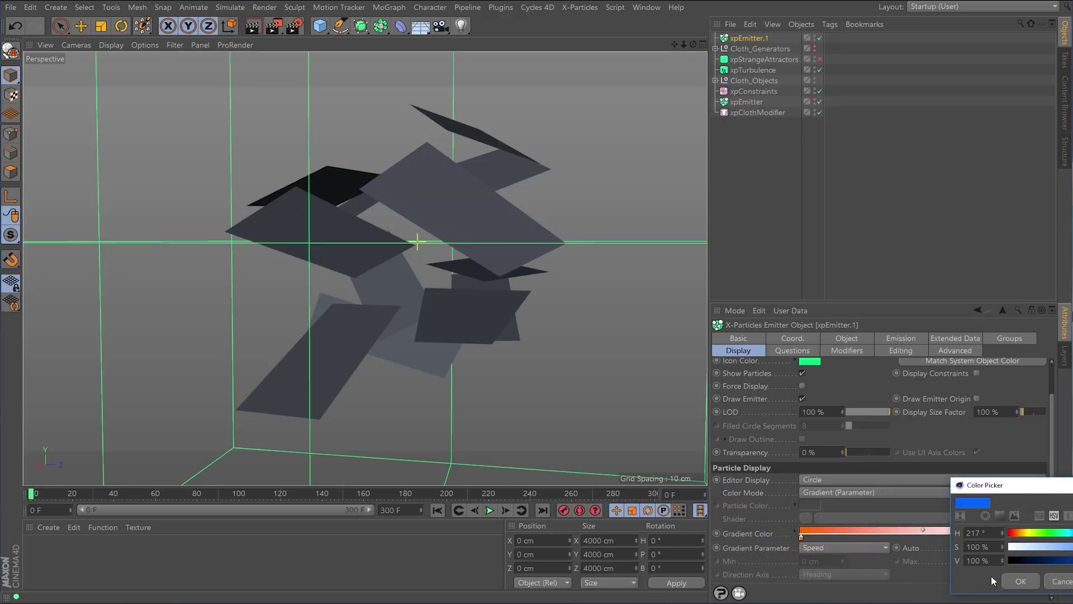
{"action": "left_click", "coordinate": [1019, 581]}
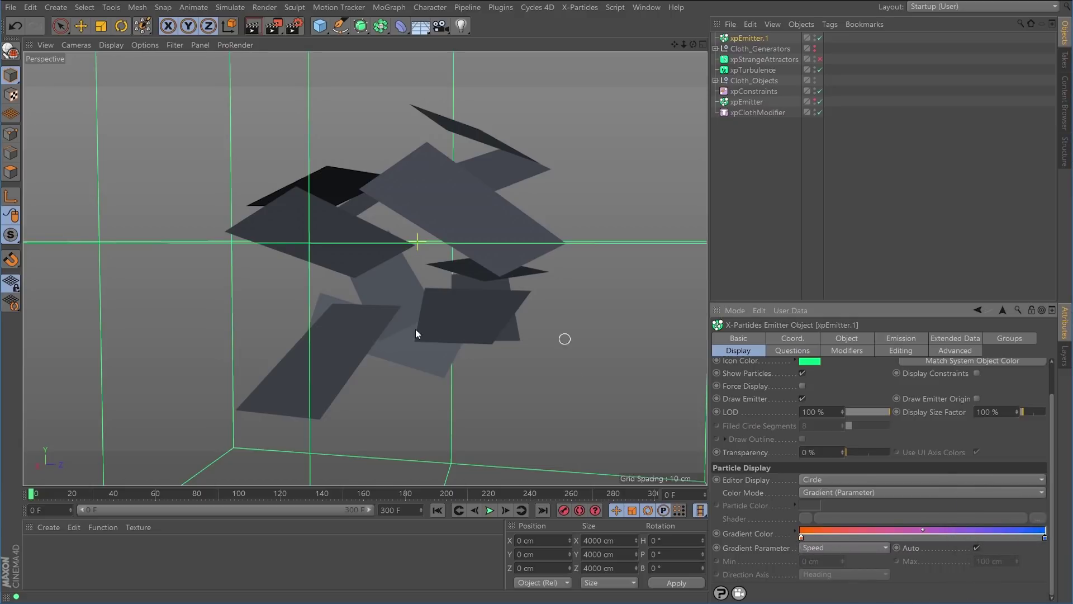
Play the simulation past frame 79 to check the particles' speed coloring, and return to frame 0.
{"action": "left_click", "coordinate": [489, 510]}
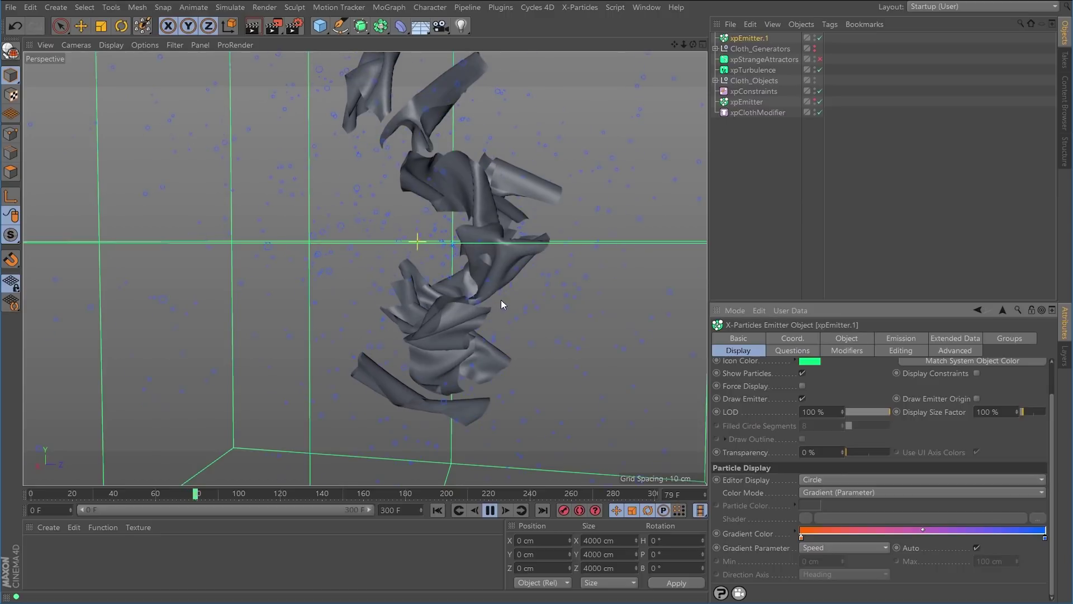
{"action": "left_click", "coordinate": [491, 510]}
{"action": "left_click", "coordinate": [437, 510]}
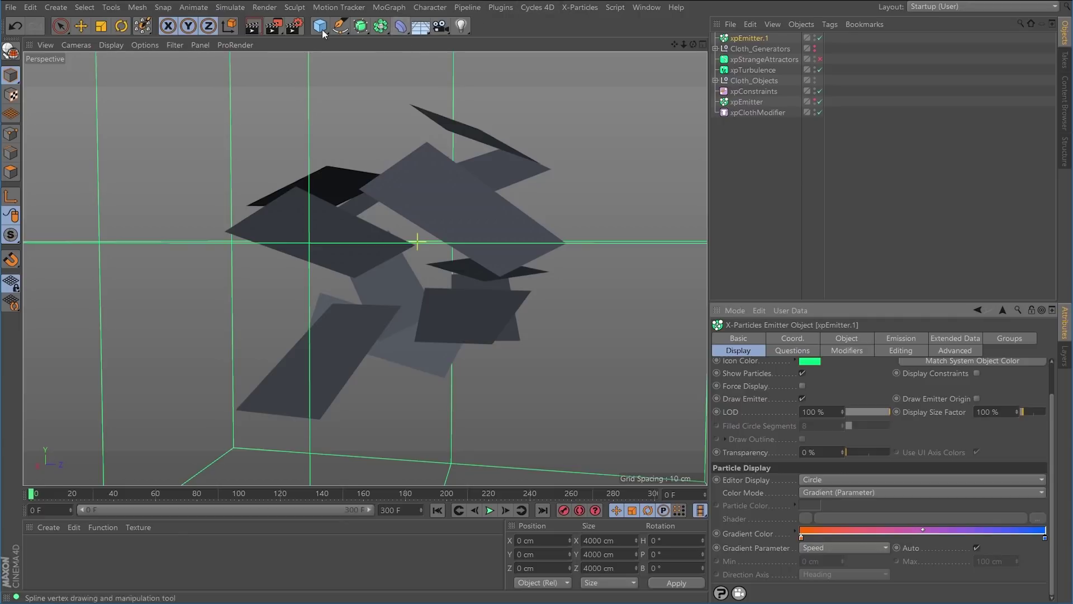
Add a Sky object with Use Color on and a black display color, and play the simulation to frame 91.
{"action": "left_click_drag", "start_coordinate": [419, 31], "coordinate": [456, 59]}
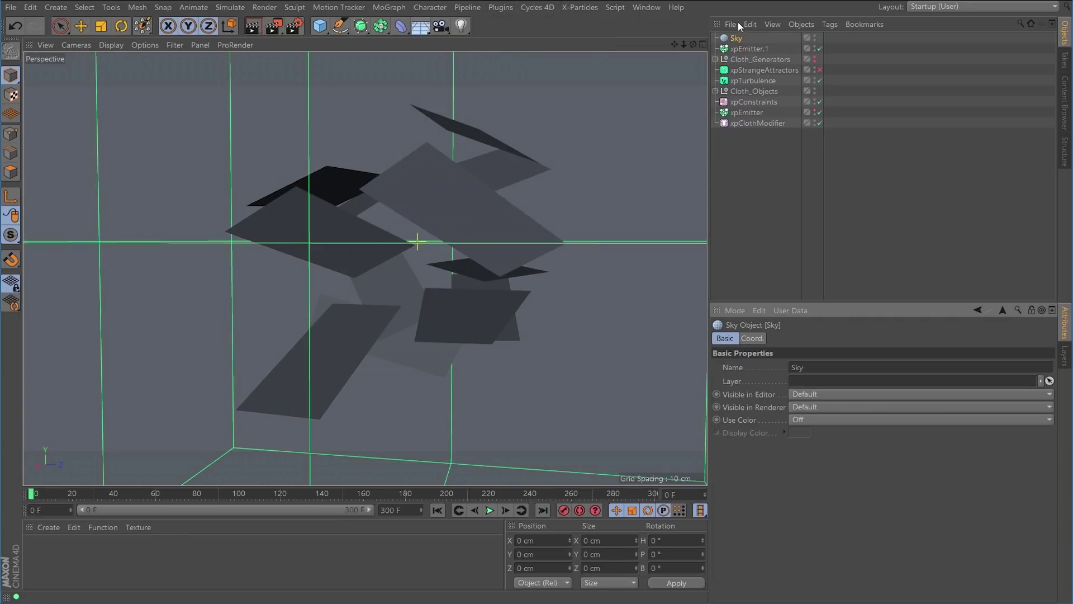
{"action": "left_click", "coordinate": [806, 420]}
{"action": "left_click", "coordinate": [807, 460]}
{"action": "left_click", "coordinate": [798, 433]}
{"action": "left_click_drag", "start_coordinate": [782, 448], "coordinate": [752, 450]}
{"action": "left_click", "coordinate": [777, 475]}
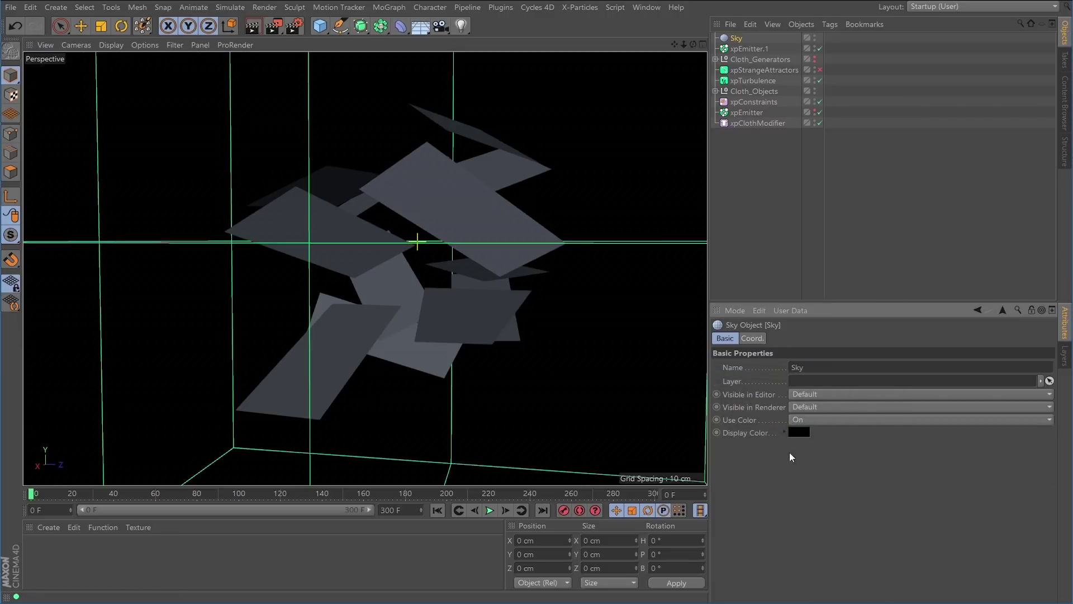
{"action": "left_click", "coordinate": [489, 510]}
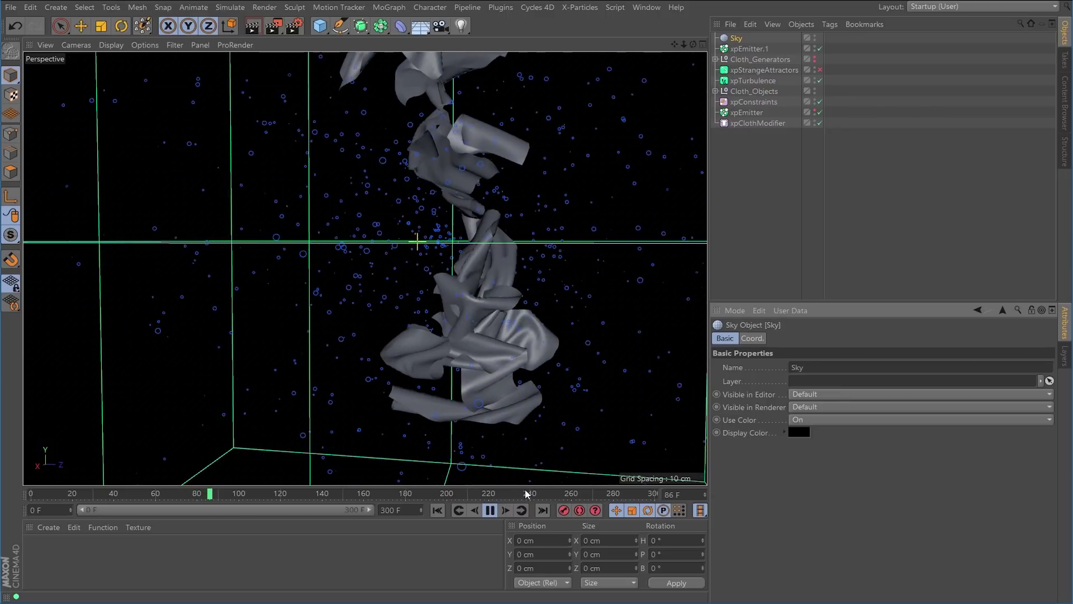
{"action": "left_click", "coordinate": [490, 510]}
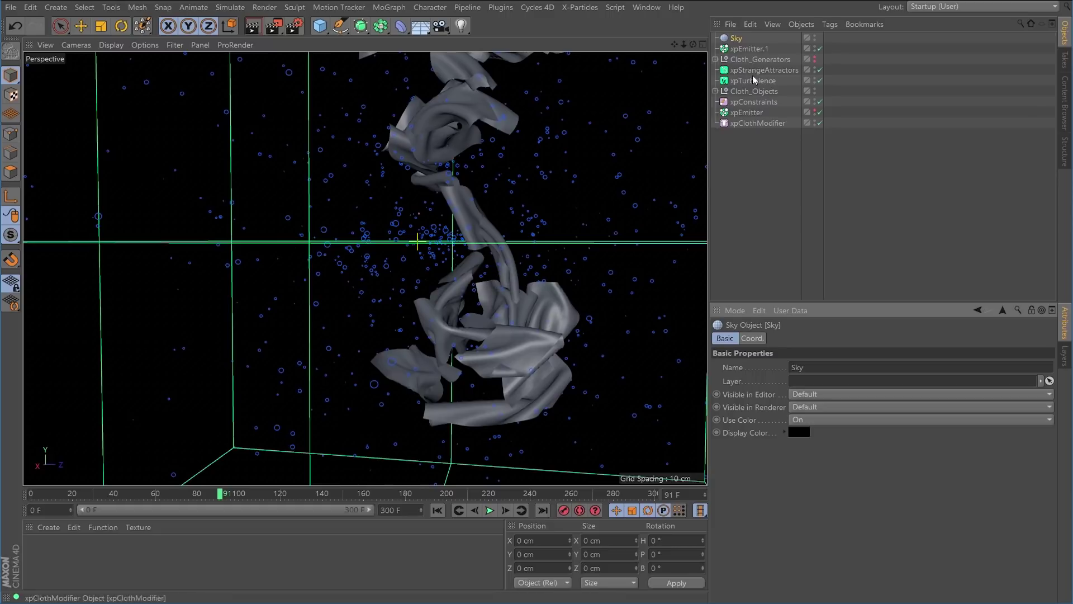
Turn off Auto for xpEmitter.1's speed gradient, set Max to 500 cm, and replay the simulation to frame 37.
{"action": "left_click", "coordinate": [749, 49]}
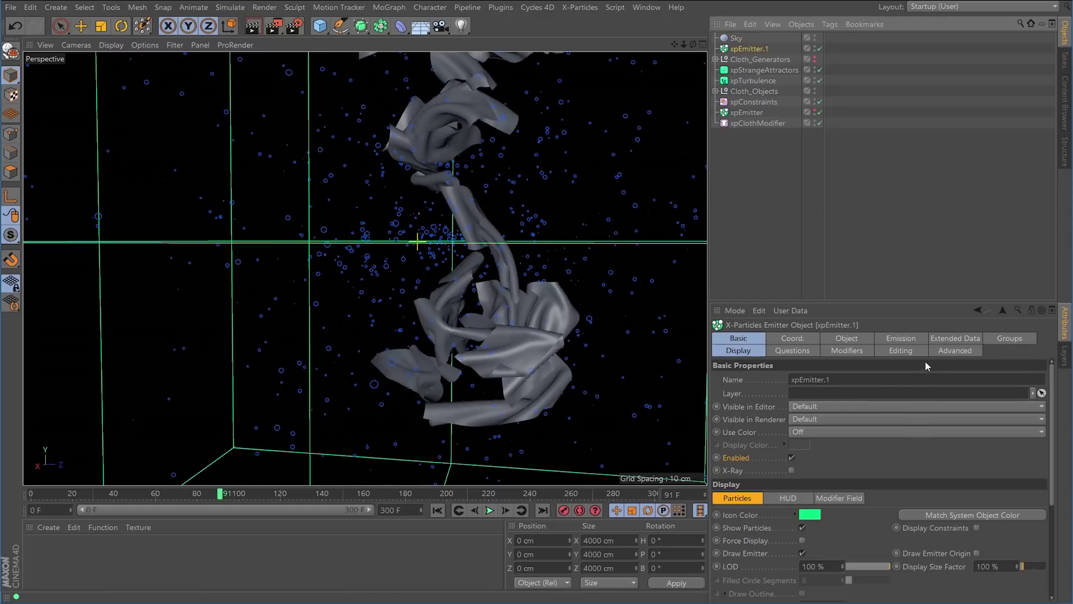
{"action": "left_click", "coordinate": [752, 351]}
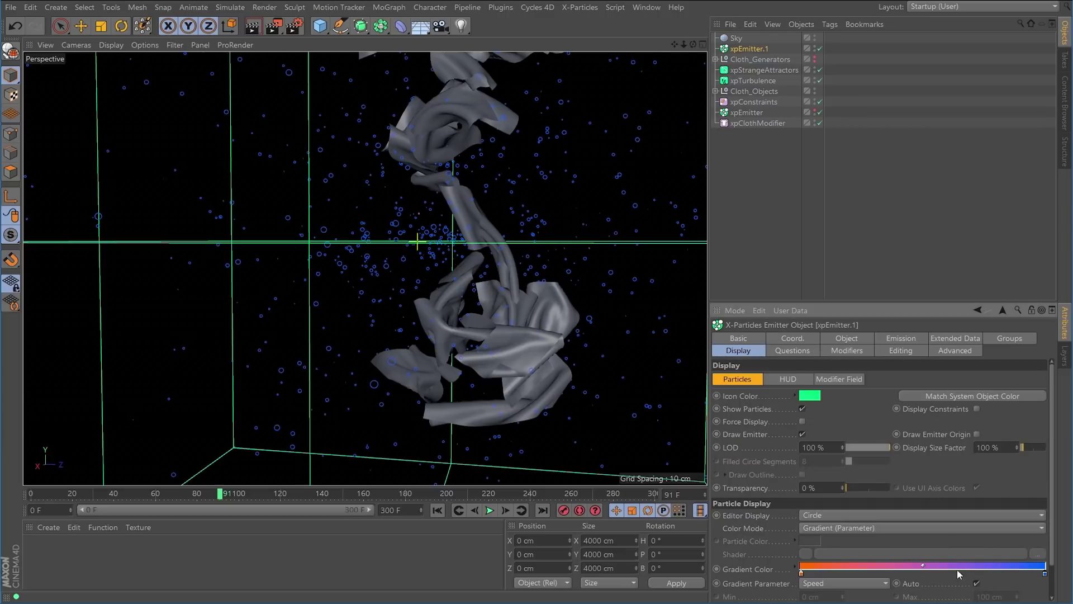
{"action": "scroll", "coordinate": [1054, 556], "scroll_direction": "down", "scroll_amount": 2}
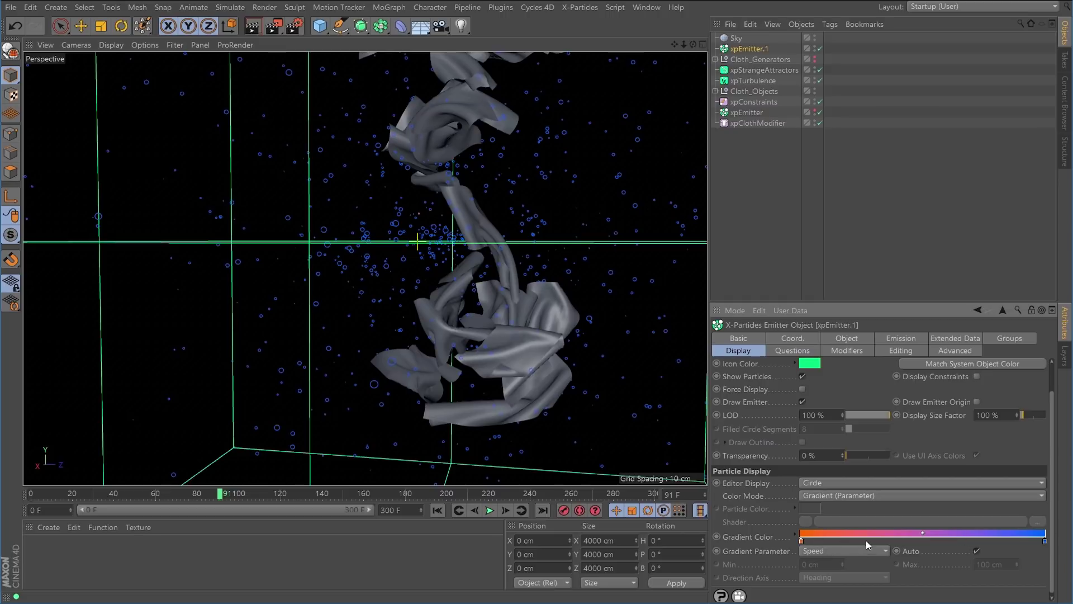
{"action": "left_click", "coordinate": [976, 551]}
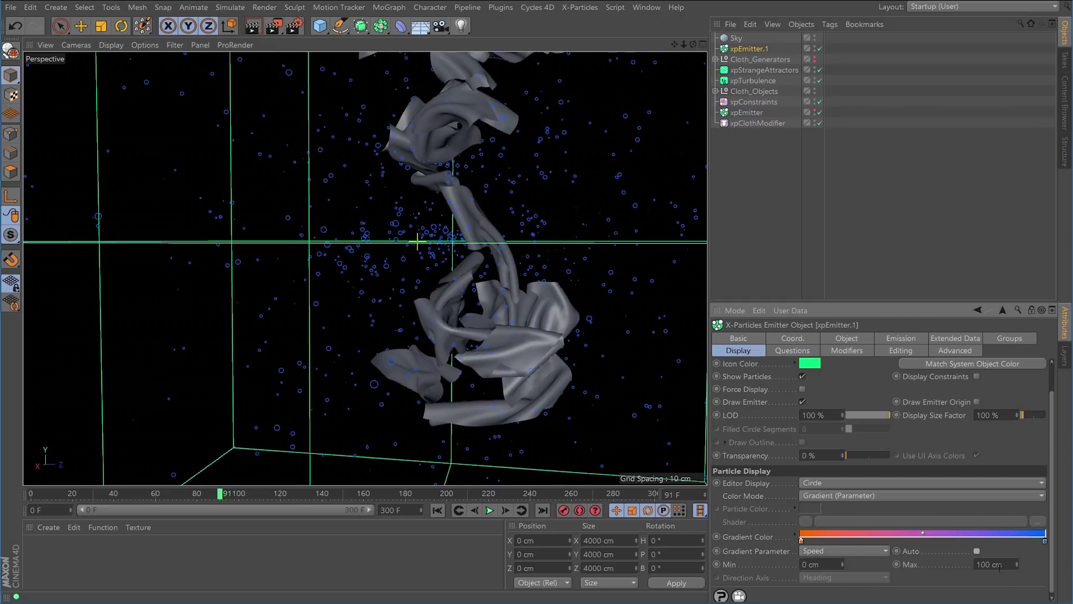
{"action": "left_click_drag", "start_coordinate": [1003, 565], "coordinate": [972, 581]}
{"action": "type", "text": "5"}
{"action": "left_click", "coordinate": [437, 509]}
{"action": "left_click", "coordinate": [488, 510]}
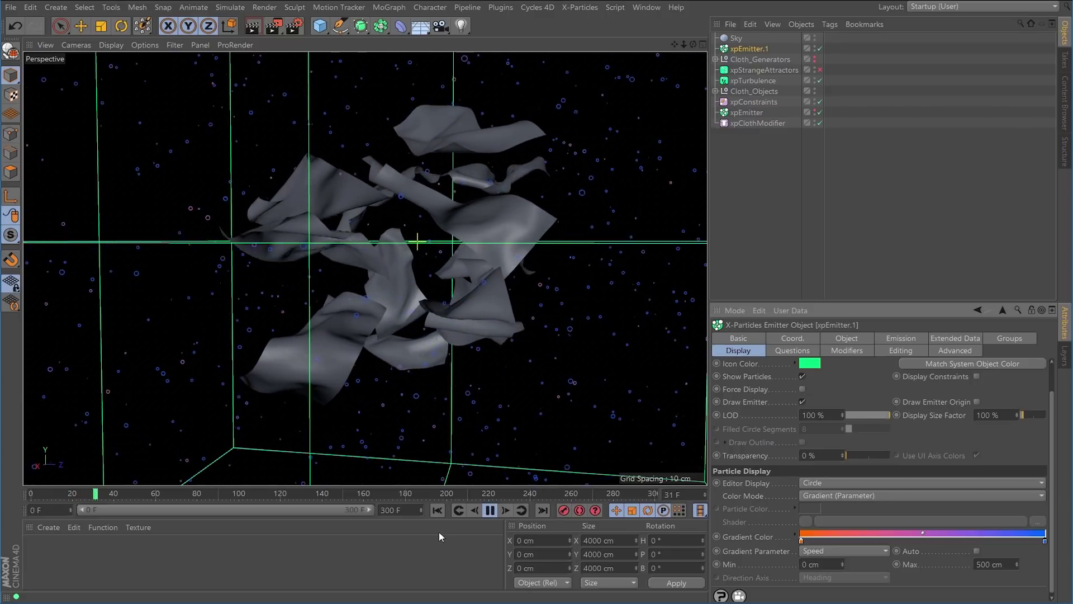
{"action": "left_click", "coordinate": [490, 509]}
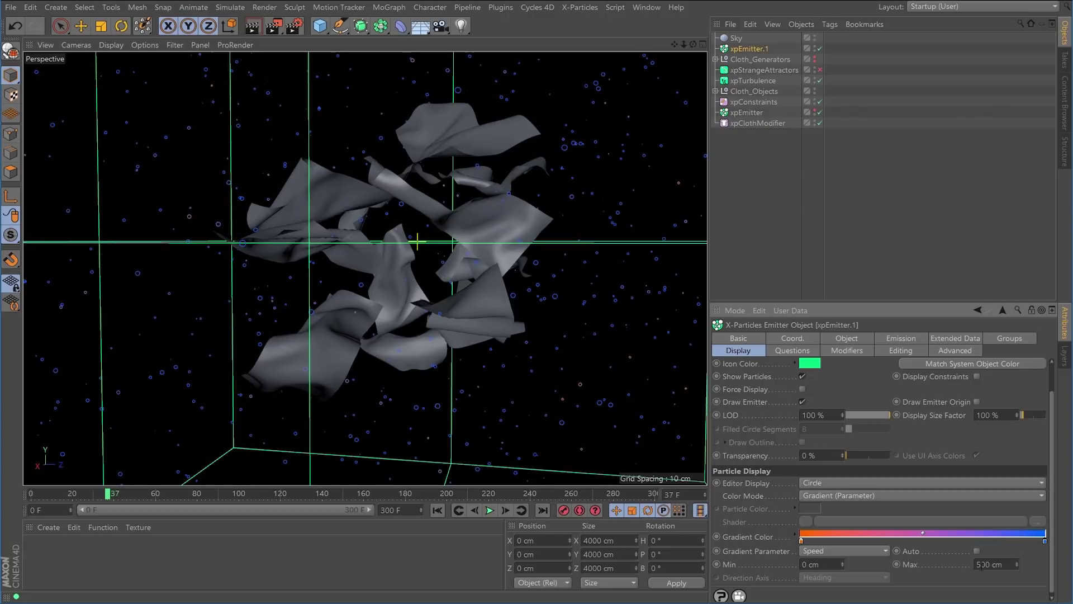
Set the speed gradient range to Min 300 cm and Max 600 cm, and replay the simulation to frame 109.
{"action": "left_click_drag", "start_coordinate": [1001, 564], "coordinate": [943, 562]}
{"action": "type", "text": "6"}
{"action": "left_click", "coordinate": [437, 510]}
{"action": "left_click", "coordinate": [490, 510]}
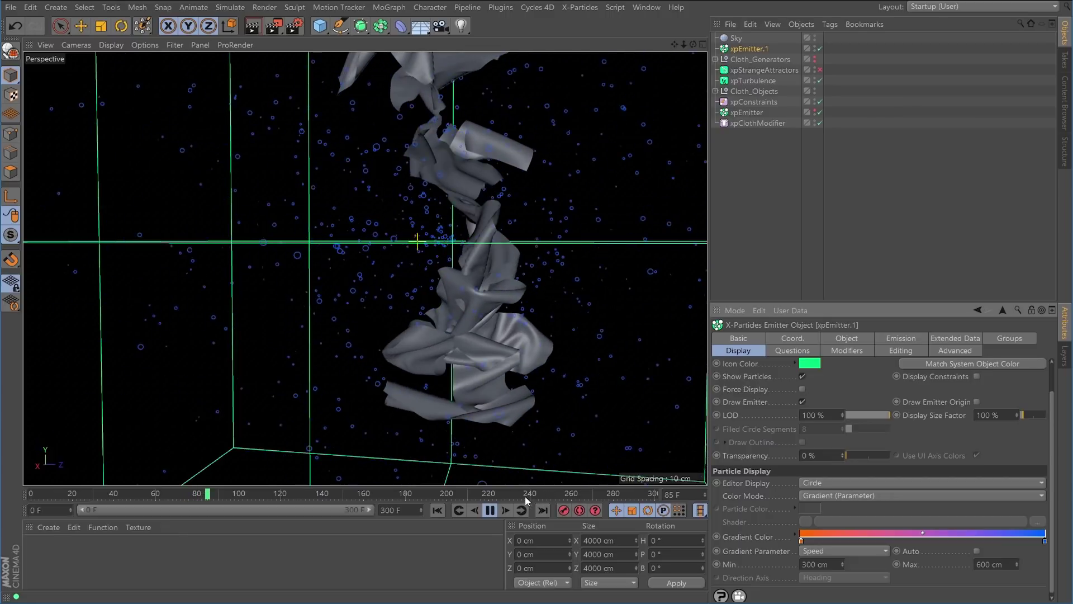
{"action": "left_click", "coordinate": [491, 513]}
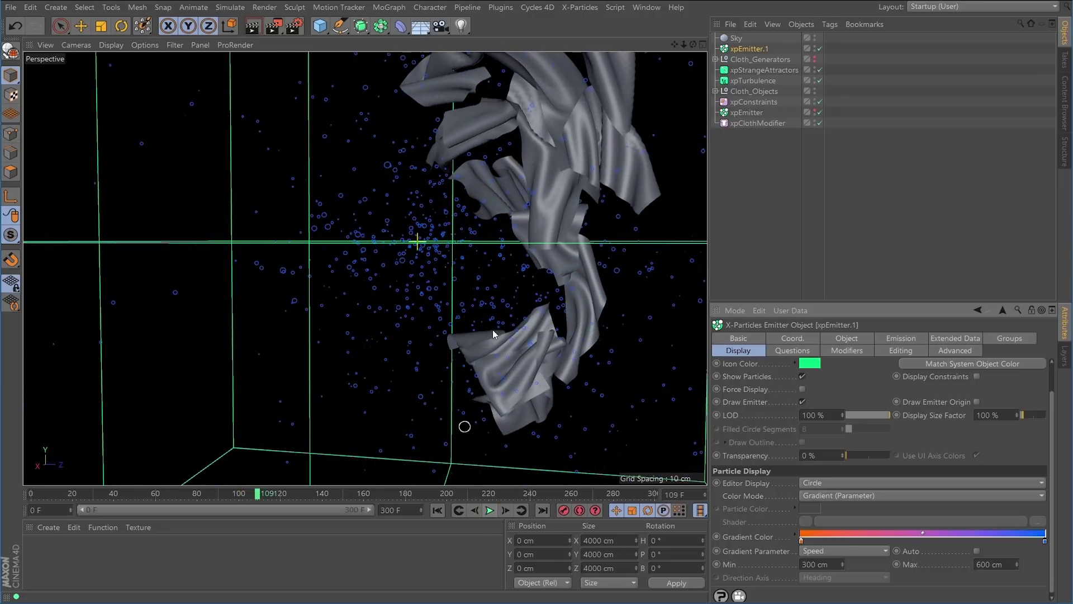
Examine the cloth and particles from several angles, replay the simulation closer up, and return to frame 0.
{"action": "left_click_drag", "start_coordinate": [527, 223], "coordinate": [654, 236], "text": "alt"}
{"action": "scroll", "coordinate": [511, 249], "scroll_direction": "down", "scroll_amount": 4}
{"action": "left_click_drag", "start_coordinate": [502, 264], "coordinate": [466, 273], "text": "alt"}
{"action": "scroll", "coordinate": [456, 282], "scroll_direction": "up", "scroll_amount": 4}
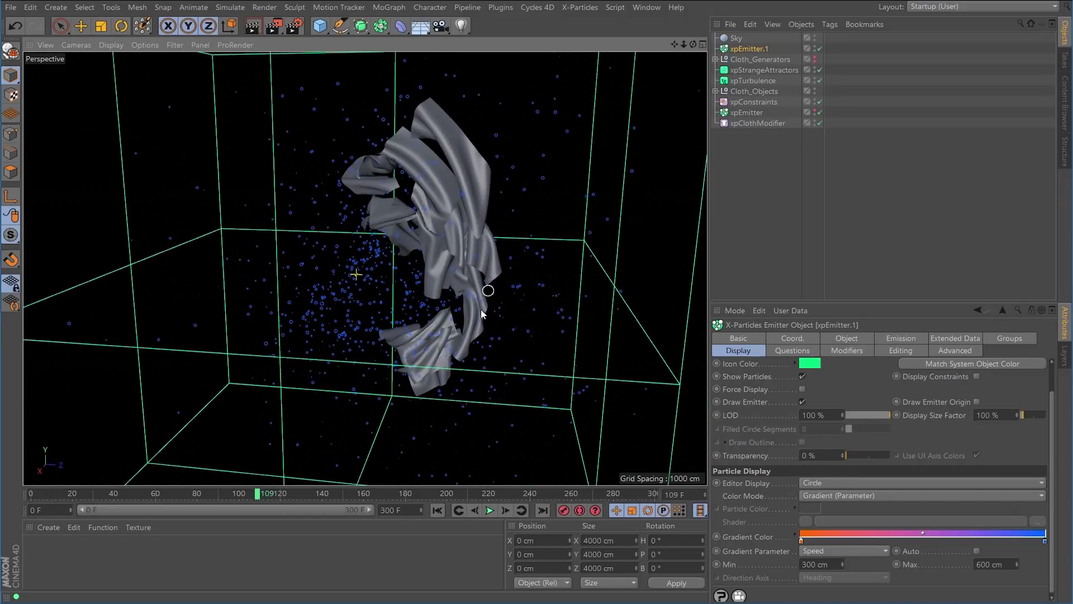
{"action": "left_click_drag", "start_coordinate": [468, 312], "coordinate": [470, 300], "text": "alt"}
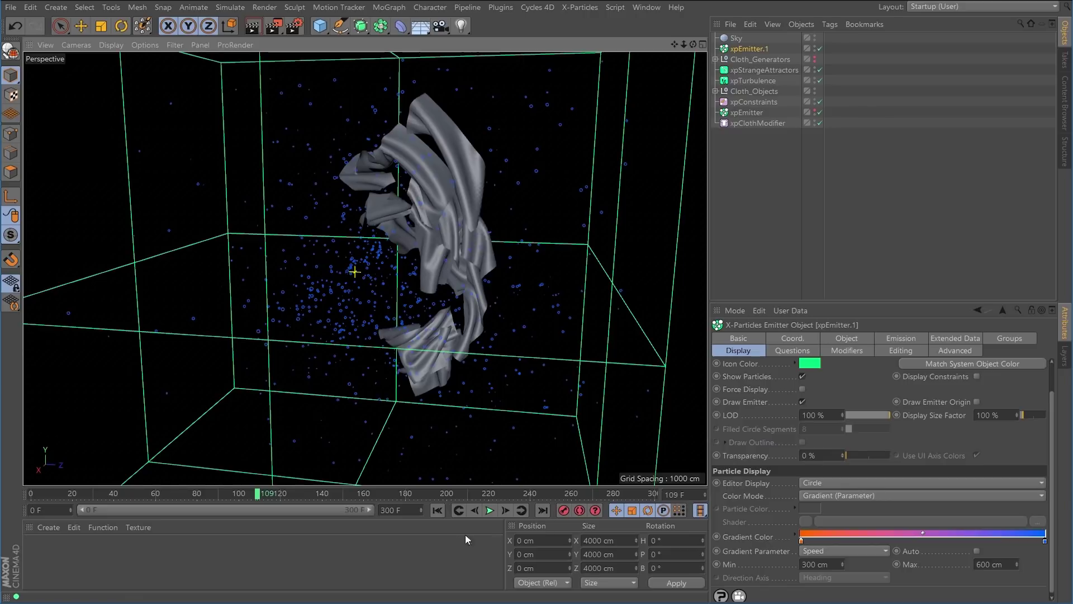
{"action": "left_click", "coordinate": [437, 510]}
{"action": "right_click_drag", "start_coordinate": [375, 300], "coordinate": [332, 305], "text": "alt"}
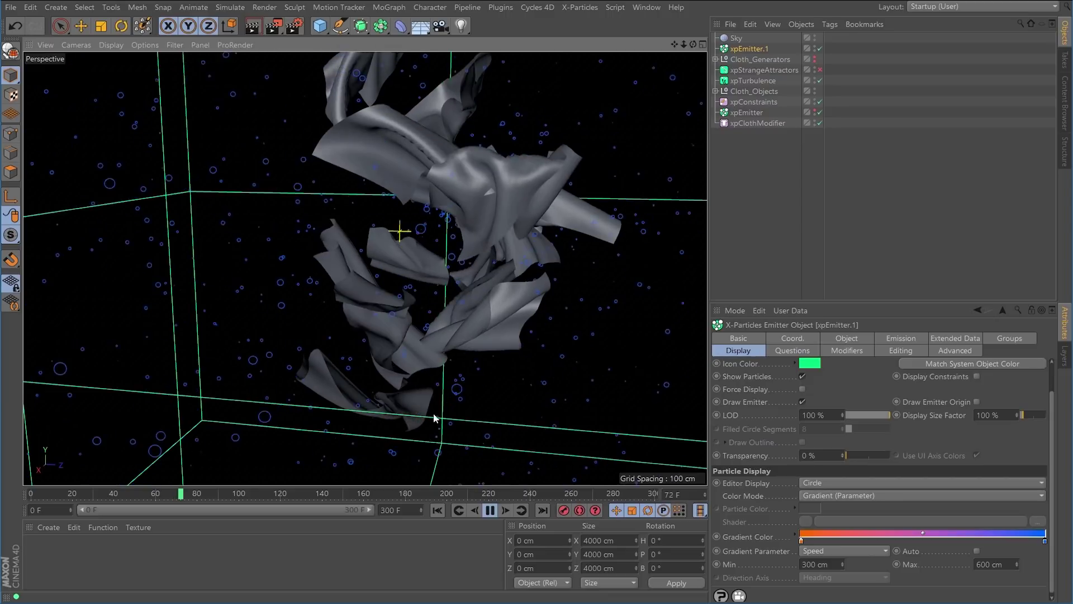
{"action": "left_click", "coordinate": [490, 510]}
{"action": "left_click", "coordinate": [437, 510]}
{"action": "right_click_drag", "start_coordinate": [521, 270], "coordinate": [653, 66], "text": "alt"}
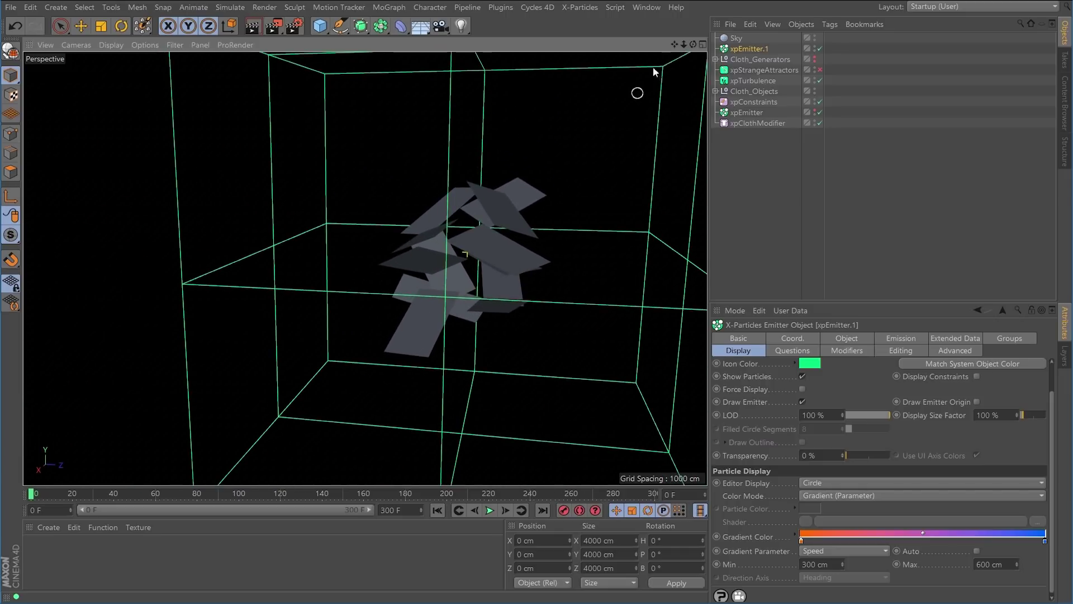
Delete the Sky object and disable xpEmitter.1.
{"action": "left_click", "coordinate": [736, 38]}
{"action": "key", "text": "Delete"}
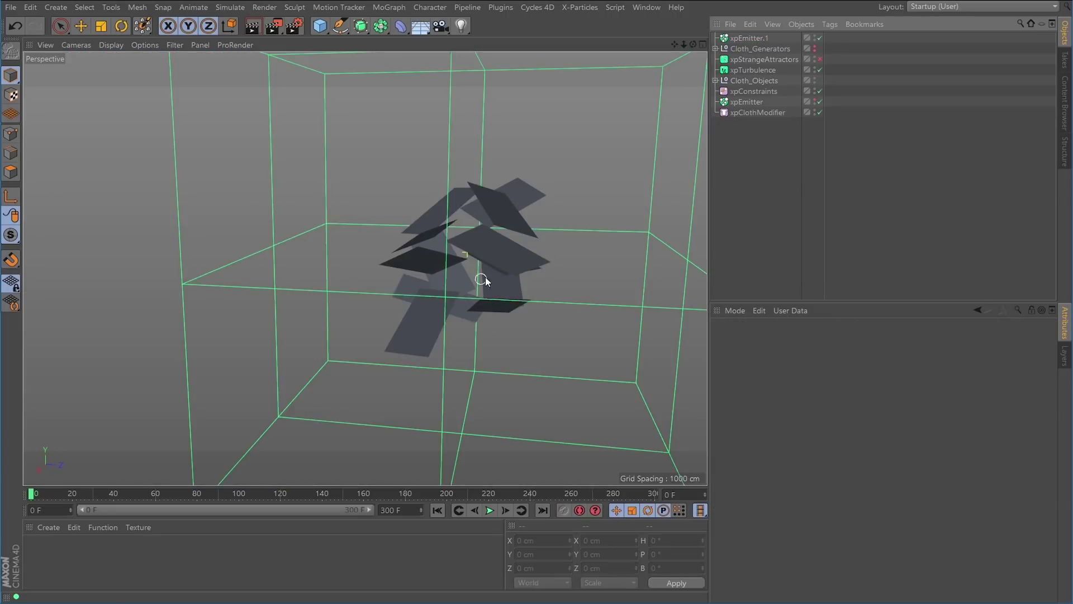
{"action": "left_click", "coordinate": [820, 38]}
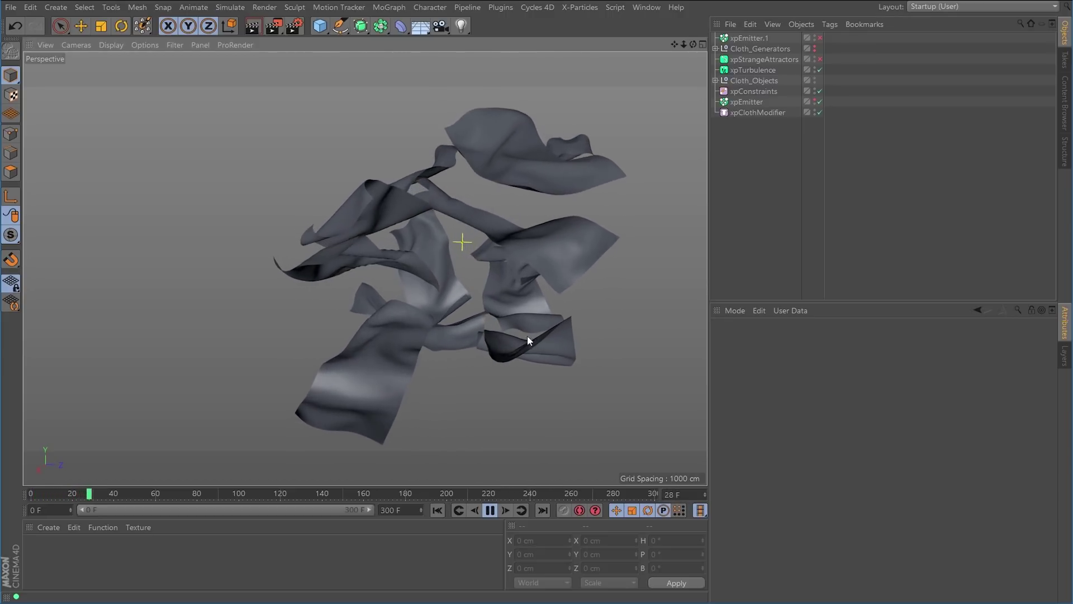
Stop the cloth simulation at frame 38 and examine the twisted cloth surfaces up close.
{"action": "left_click", "coordinate": [500, 510]}
{"action": "left_click_drag", "start_coordinate": [347, 246], "coordinate": [524, 228], "text": "alt"}
{"action": "scroll", "coordinate": [439, 251], "scroll_direction": "up", "scroll_amount": 5}
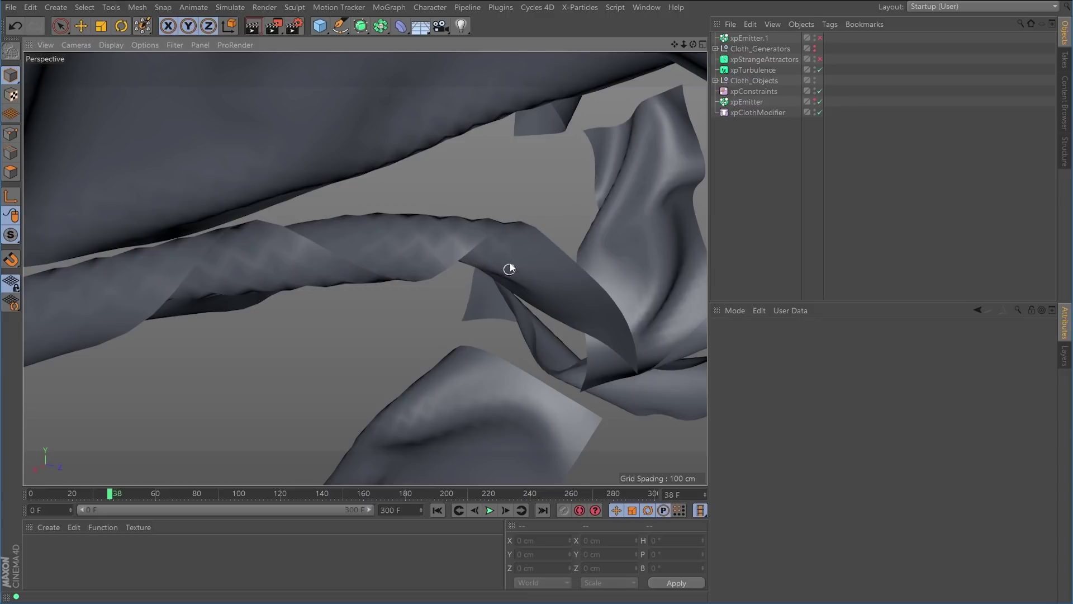
Examine all the cloth strips at frame 38 from several angles and inspect the objects inside the Cloth_Objects group.
{"action": "right_click_drag", "start_coordinate": [547, 261], "coordinate": [391, 292], "text": "alt"}
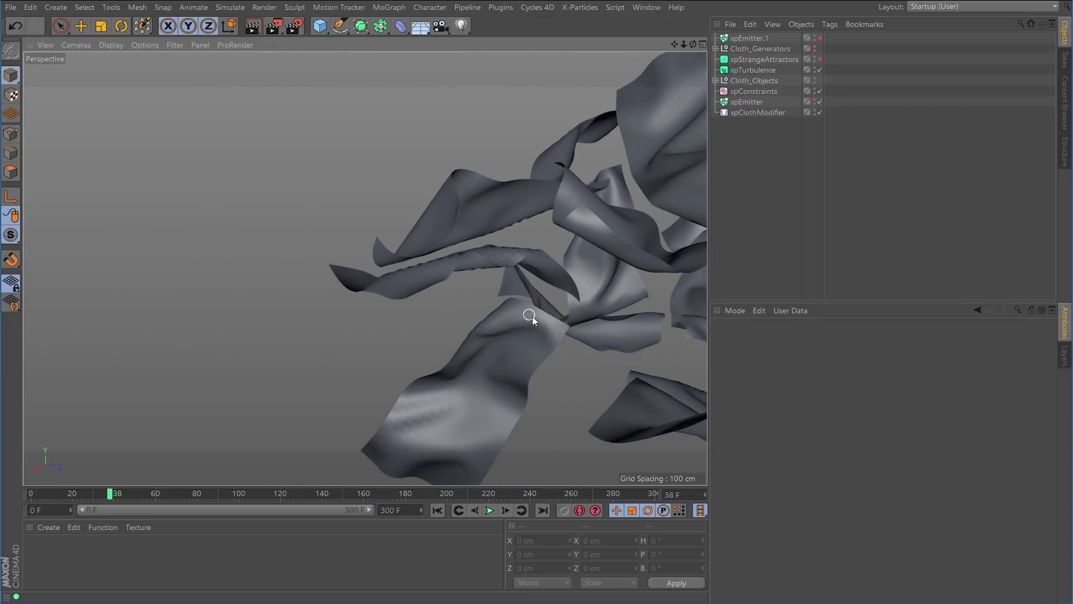
{"action": "middle_click_drag", "start_coordinate": [531, 316], "coordinate": [377, 313], "text": "alt"}
{"action": "left_click_drag", "start_coordinate": [455, 280], "coordinate": [497, 285], "text": "alt"}
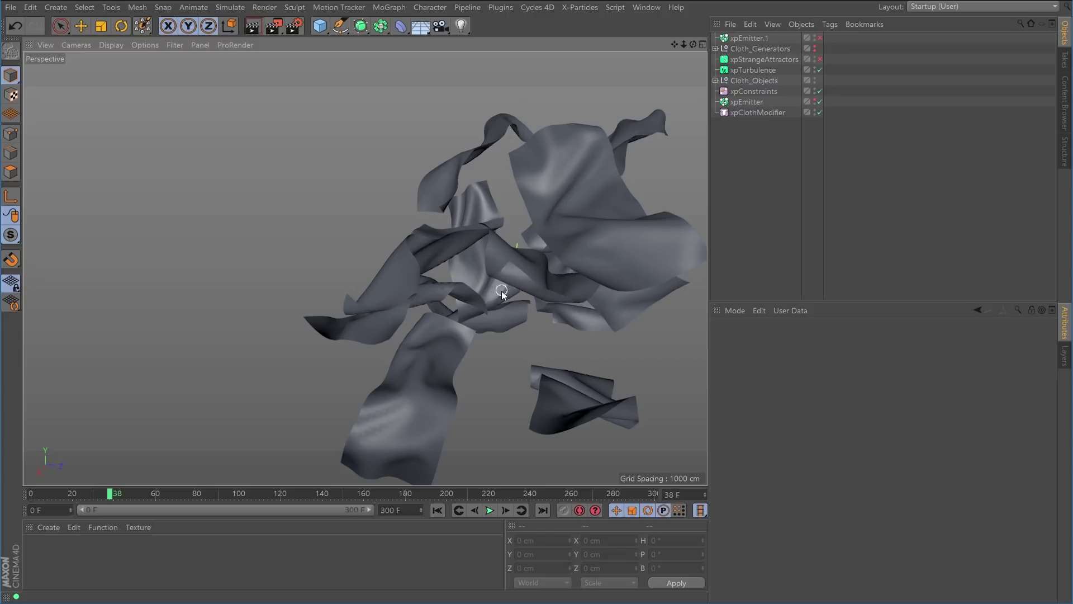
{"action": "left_click_drag", "start_coordinate": [530, 296], "coordinate": [477, 288], "text": "alt"}
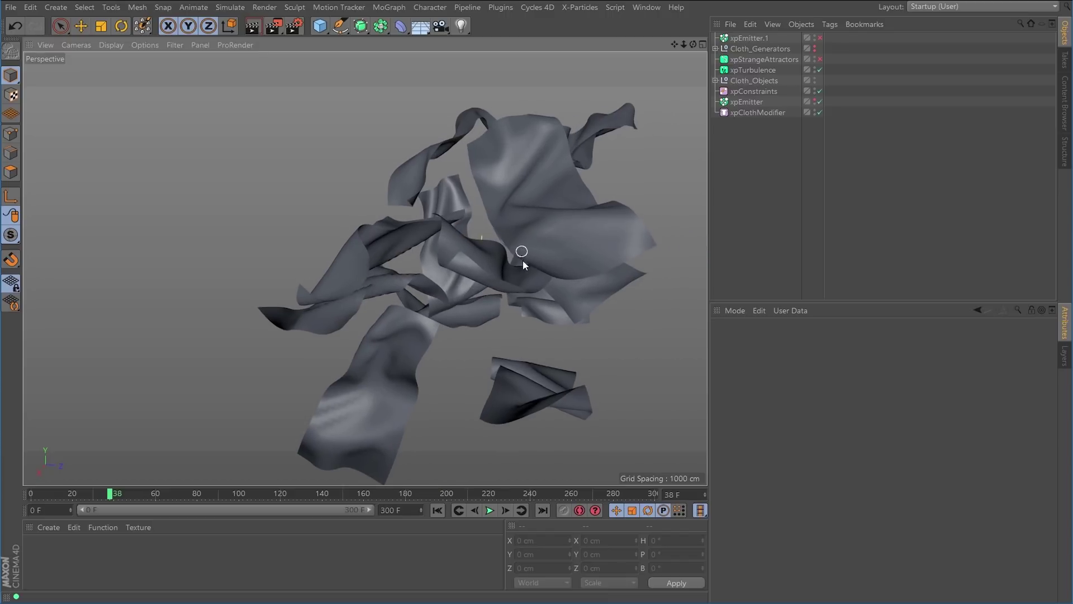
{"action": "left_click_drag", "start_coordinate": [528, 264], "coordinate": [457, 274], "text": "alt"}
{"action": "left_click_drag", "start_coordinate": [628, 201], "coordinate": [546, 232], "text": "alt"}
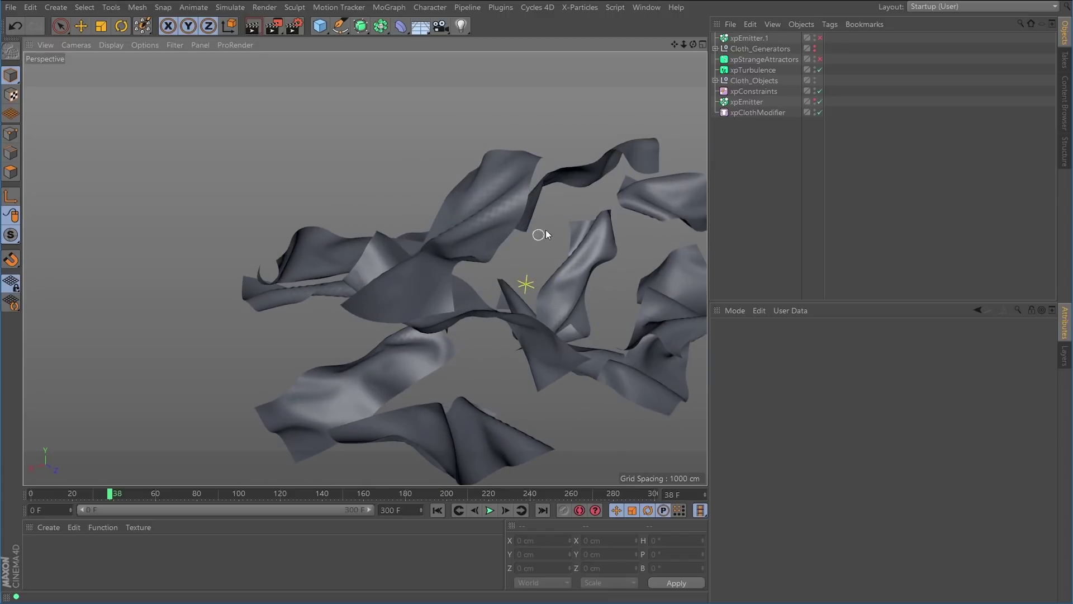
{"action": "mouse_move", "coordinate": [471, 230]}
{"action": "left_mouse_down", "text": "alt"}
{"action": "mouse_move", "coordinate": [515, 240]}
{"action": "mouse_move", "coordinate": [467, 201]}
{"action": "mouse_move", "coordinate": [452, 203]}
{"action": "mouse_move", "coordinate": [542, 223]}
{"action": "mouse_move", "coordinate": [556, 216]}
{"action": "left_mouse_up", "text": "alt"}
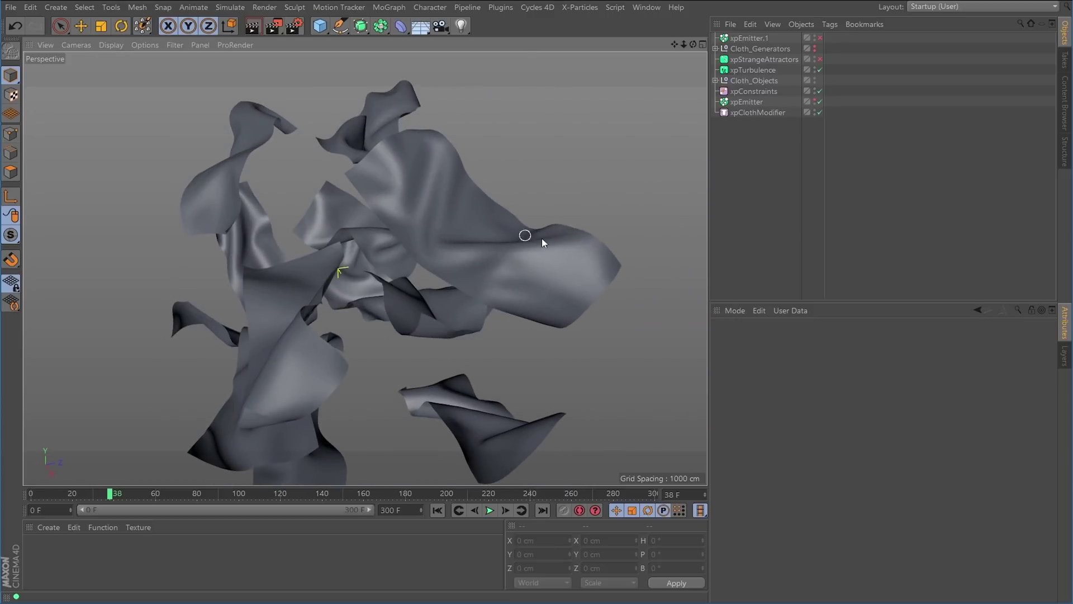
{"action": "left_click_drag", "start_coordinate": [491, 240], "coordinate": [448, 244], "text": "alt"}
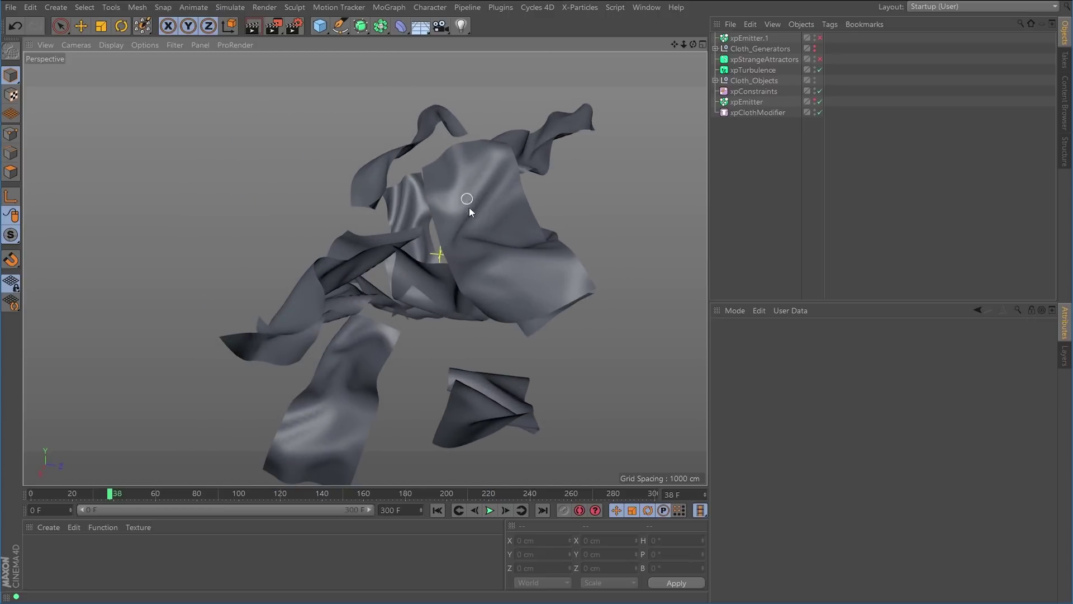
{"action": "left_click_drag", "start_coordinate": [522, 215], "coordinate": [458, 213], "text": "alt"}
{"action": "left_click", "coordinate": [715, 81]}
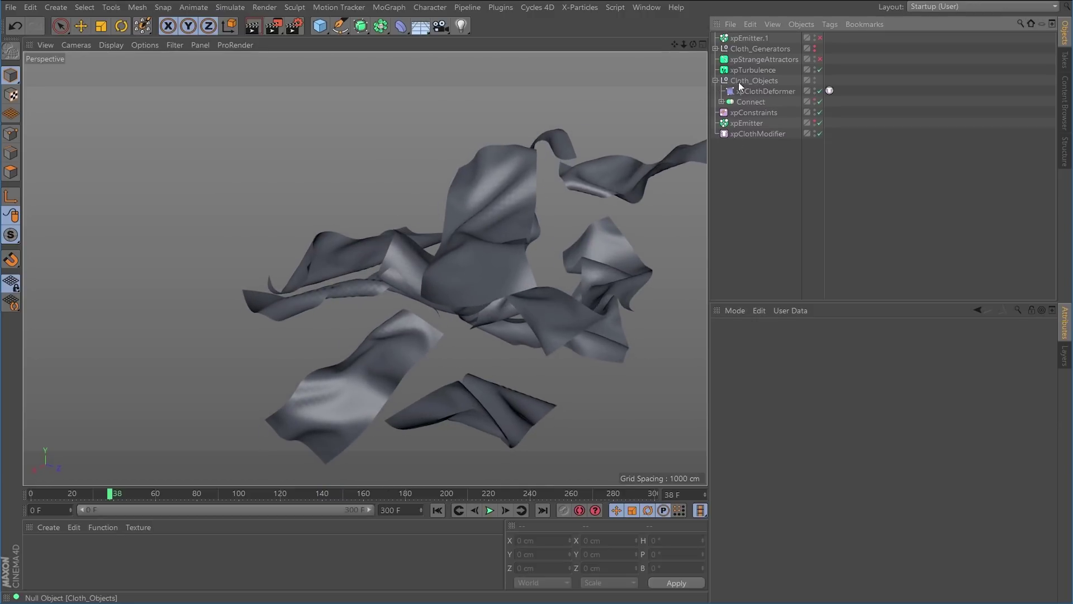
{"action": "left_click", "coordinate": [721, 102]}
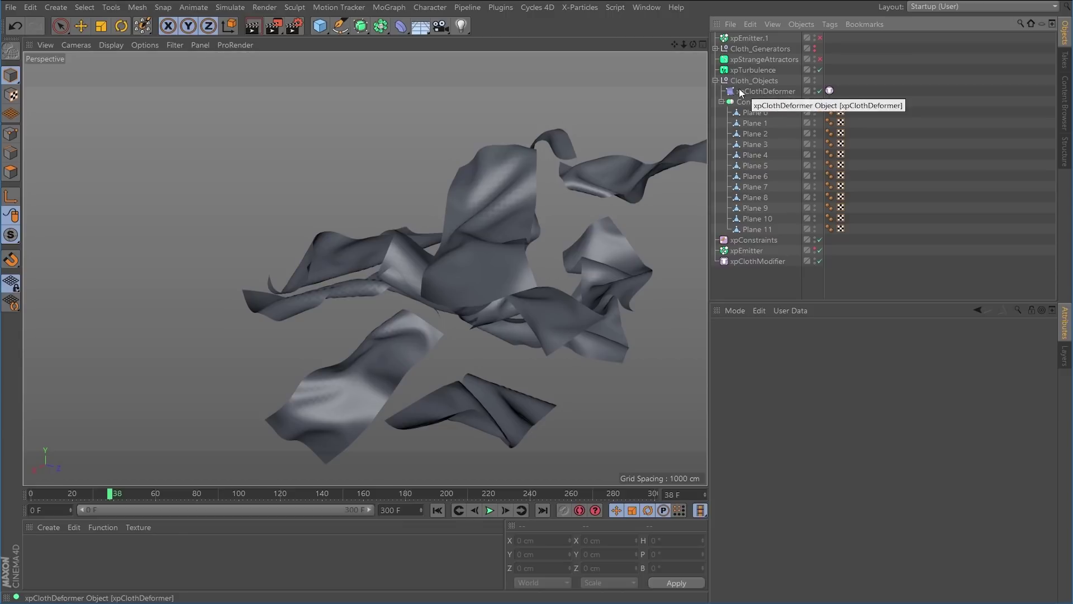
{"action": "left_click", "coordinate": [715, 80]}
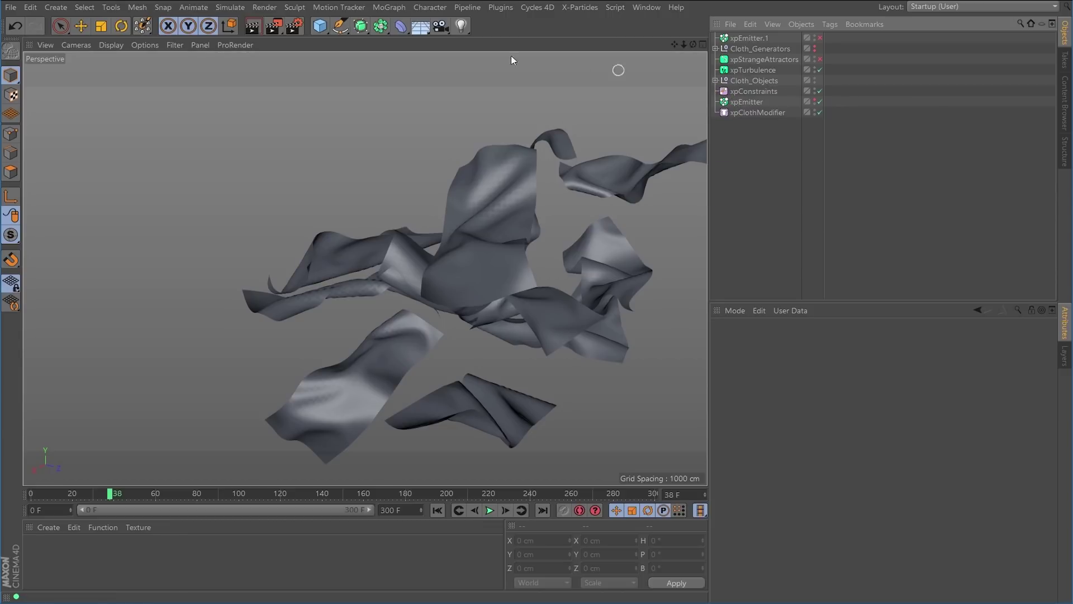
Add a Subdivision Surface with editor and renderer subdivisions of 1, and nest the Cloth_Objects group inside it.
{"action": "left_click", "coordinate": [361, 28]}
{"action": "left_click", "coordinate": [428, 42]}
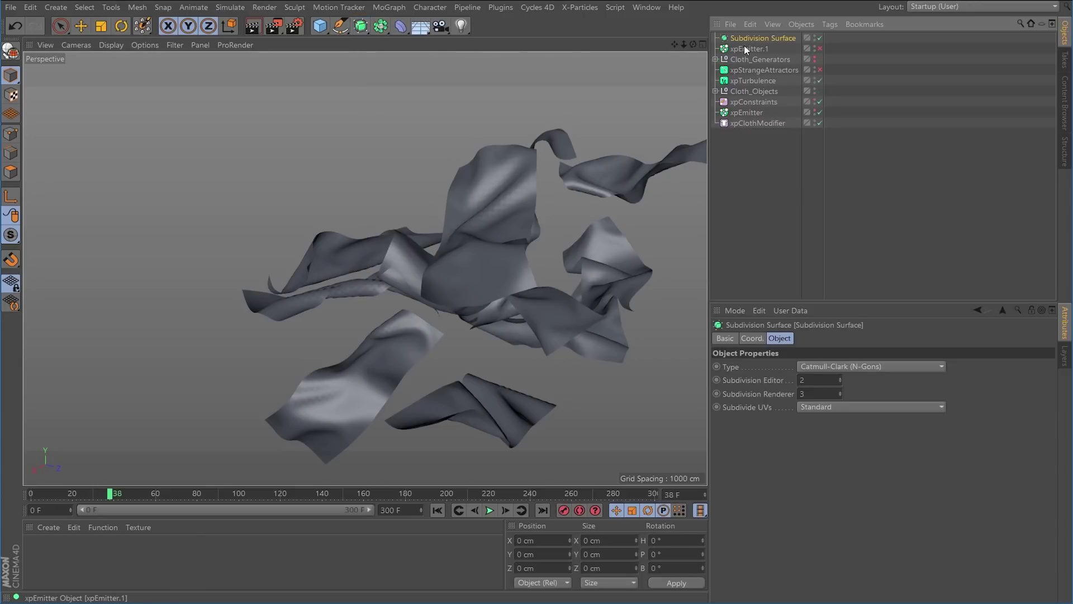
{"action": "left_click_drag", "start_coordinate": [727, 83], "coordinate": [749, 90]}
{"action": "left_click", "coordinate": [835, 379]}
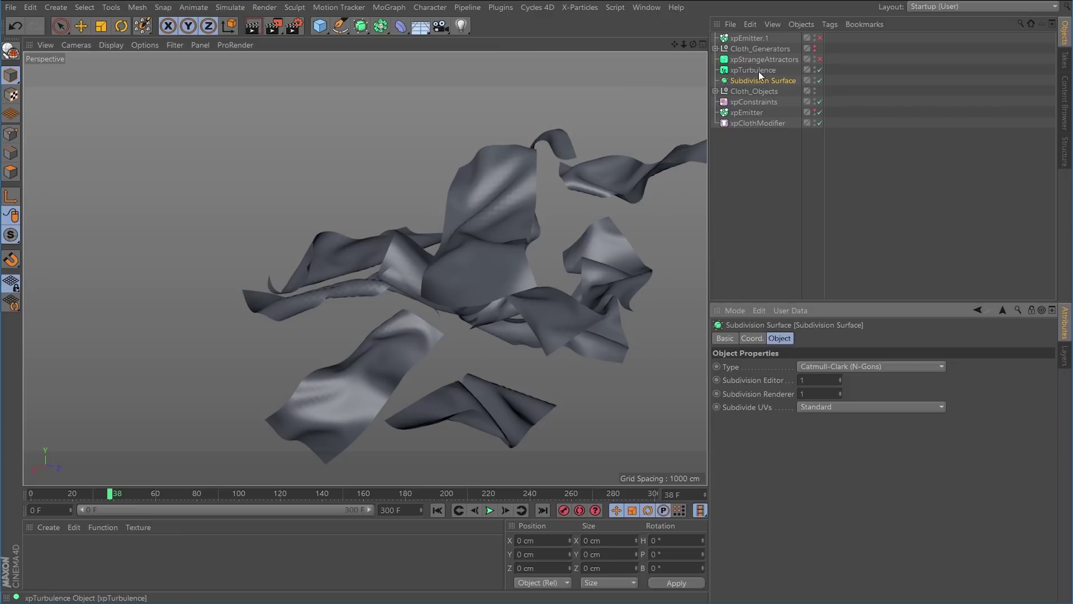
{"action": "left_click_drag", "start_coordinate": [739, 92], "coordinate": [743, 81]}
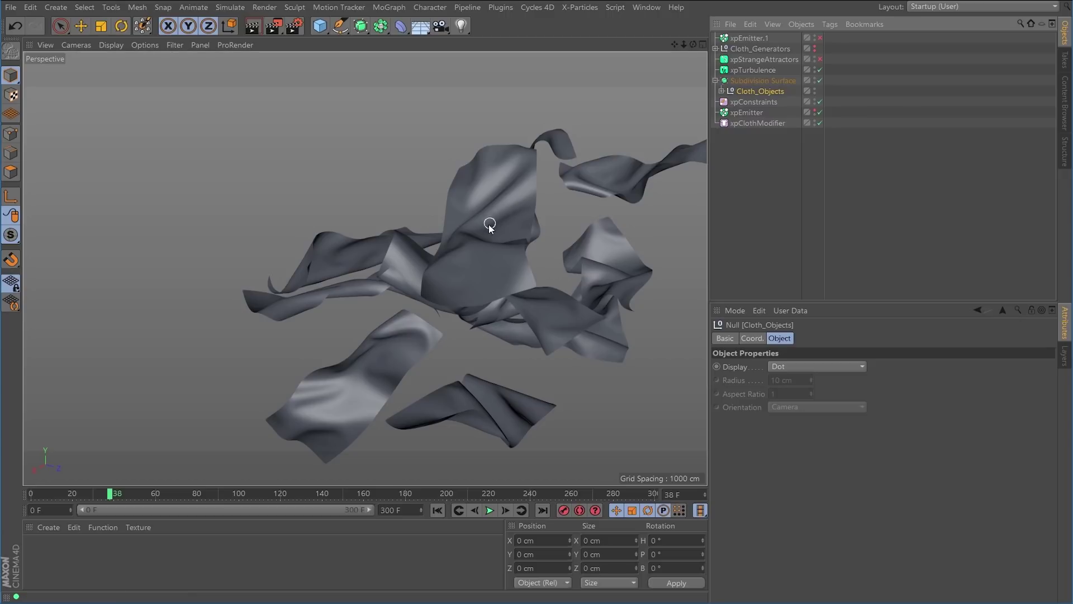
Examine the smoothed cloth up close and its mesh density with shading lines, and return to plain Gouraud shading.
{"action": "right_click_drag", "start_coordinate": [484, 217], "coordinate": [601, 183], "text": "alt"}
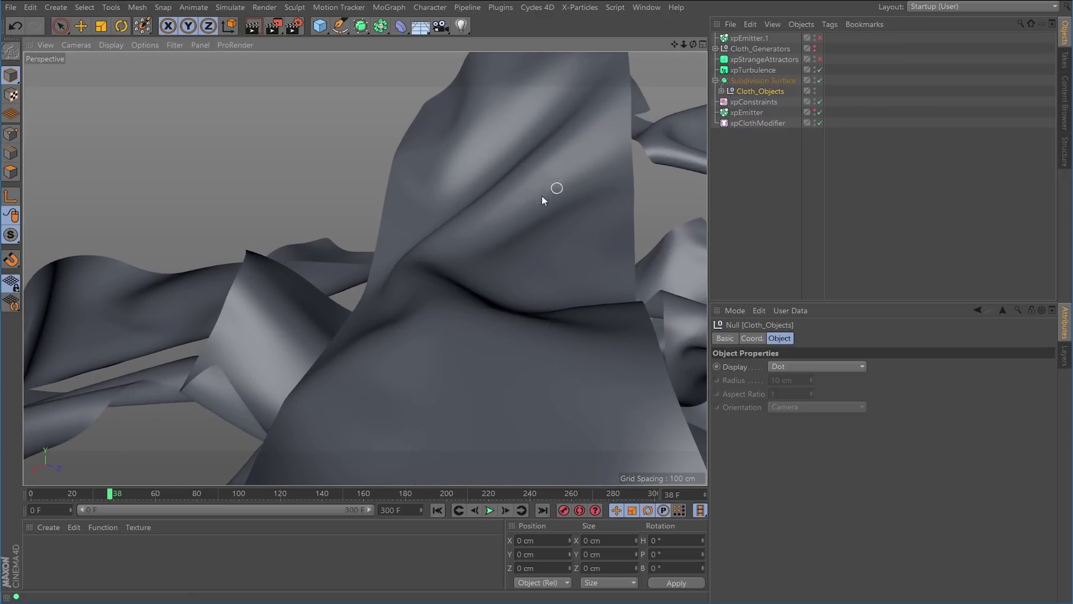
{"action": "right_click_drag", "start_coordinate": [554, 186], "coordinate": [522, 223], "text": "alt"}
{"action": "left_click", "coordinate": [753, 80]}
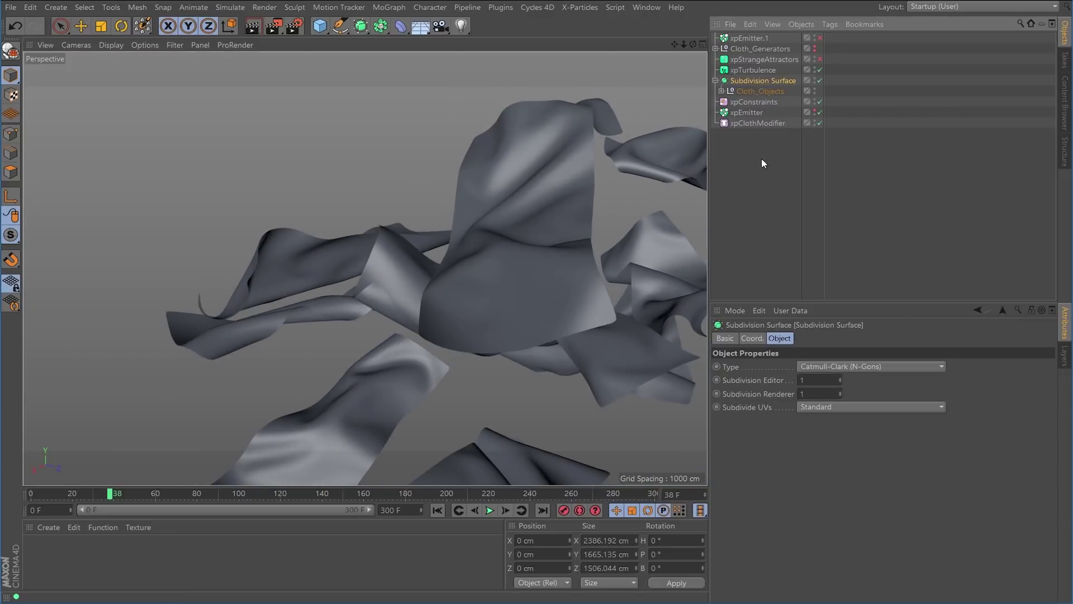
{"action": "key", "text": "n"}
{"action": "key", "text": "b"}
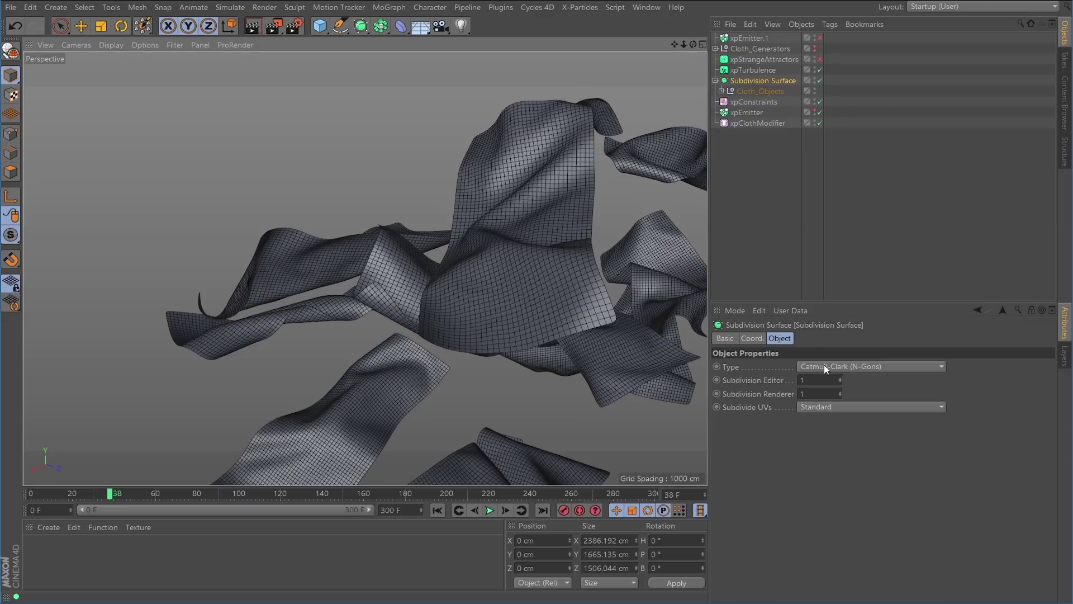
{"action": "left_click", "coordinate": [722, 91]}
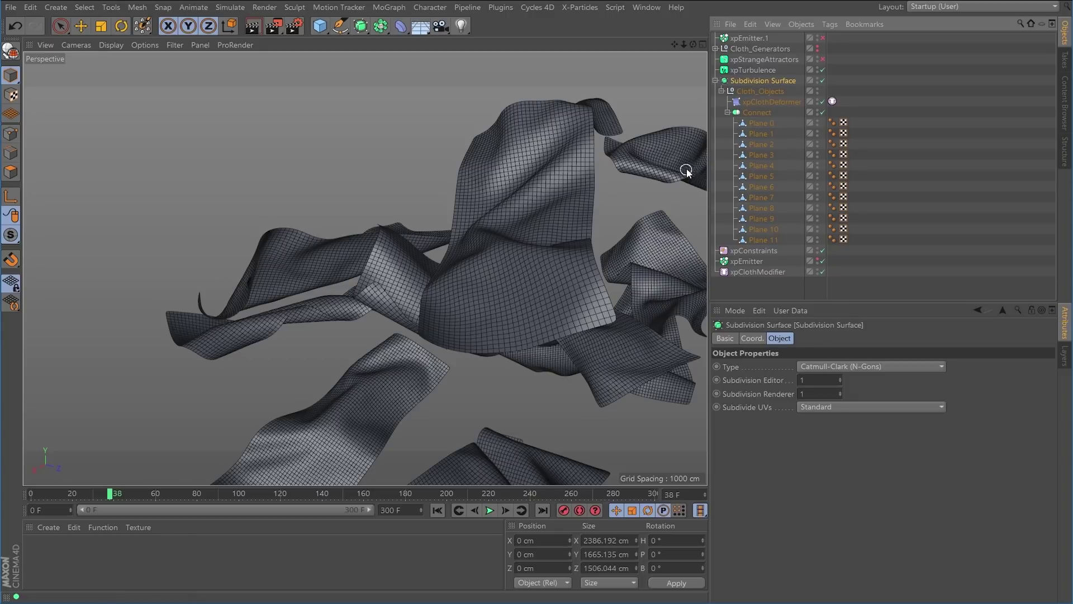
{"action": "key", "text": "n"}
{"action": "key", "text": "a"}
Set the Subdivision Surface's editor and renderer subdivisions to 2, and check the denser cloth mesh with shading lines temporarily displayed.
{"action": "left_click", "coordinate": [800, 381]}
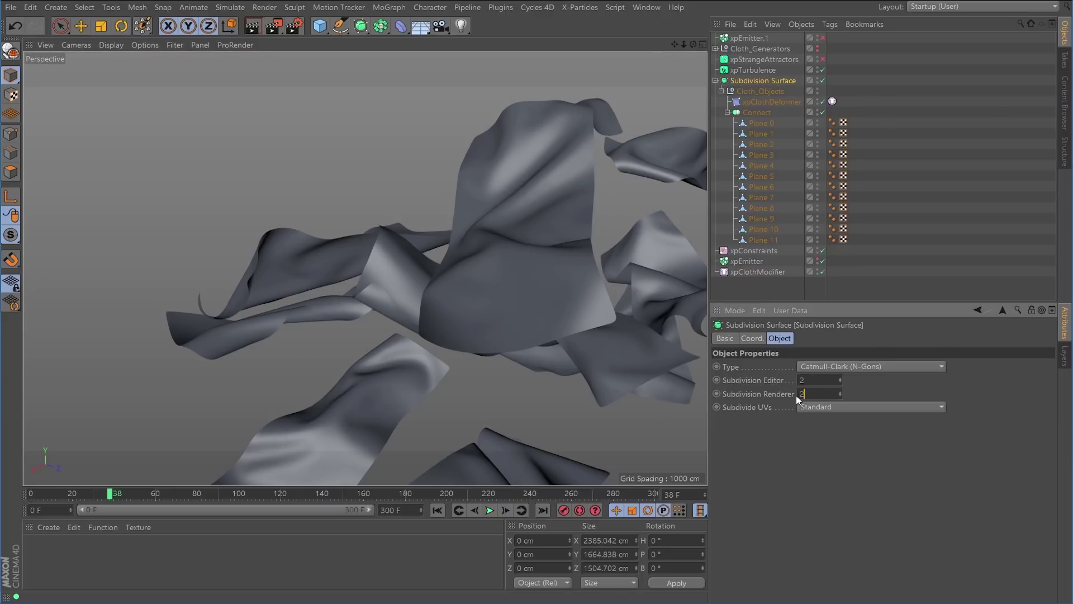
{"action": "right_click_drag", "start_coordinate": [547, 189], "coordinate": [602, 185], "text": "alt"}
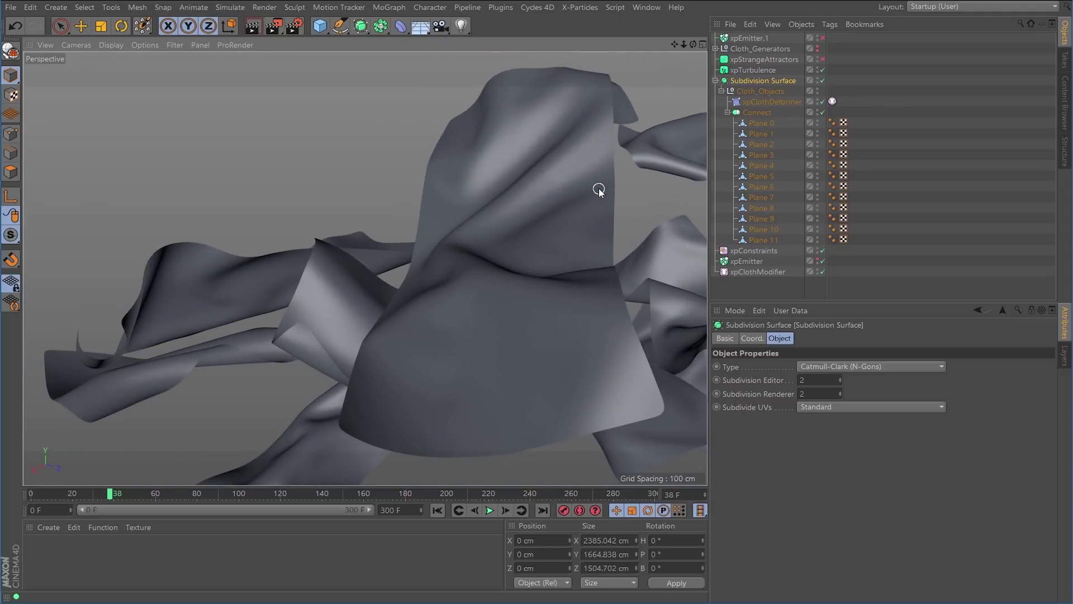
{"action": "key", "text": "n"}
{"action": "key", "text": "b"}
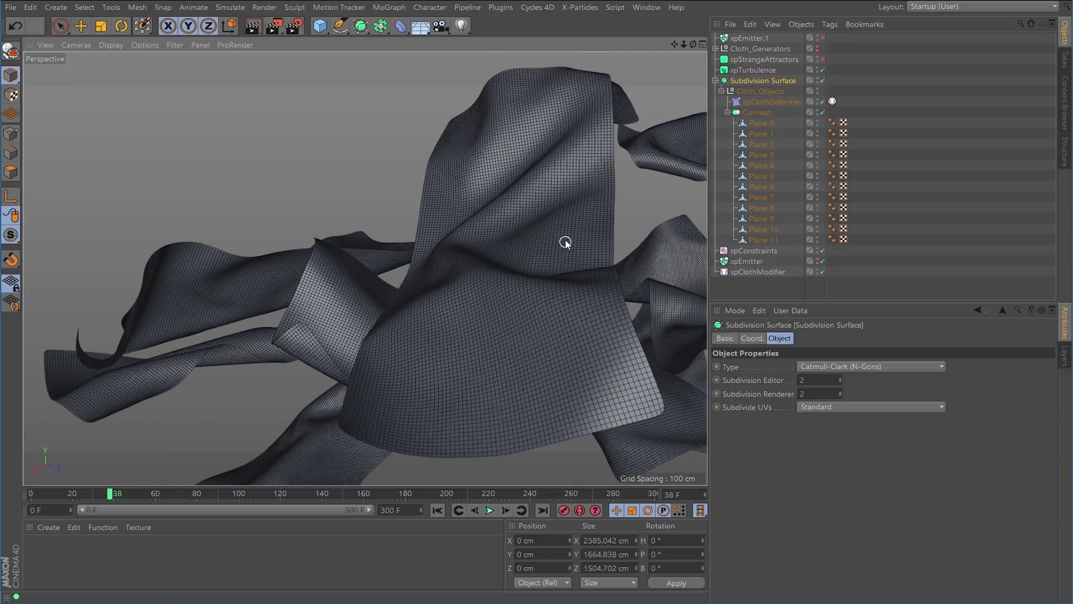
{"action": "key", "text": "n"}
{"action": "key", "text": "a"}
Play the subdivided cloth simulation with all the strips in view, and return to frame 0.
{"action": "right_click_drag", "start_coordinate": [571, 293], "coordinate": [462, 335], "text": "alt"}
{"action": "left_click_drag", "start_coordinate": [489, 291], "coordinate": [517, 310], "text": "alt"}
{"action": "left_click", "coordinate": [489, 510]}
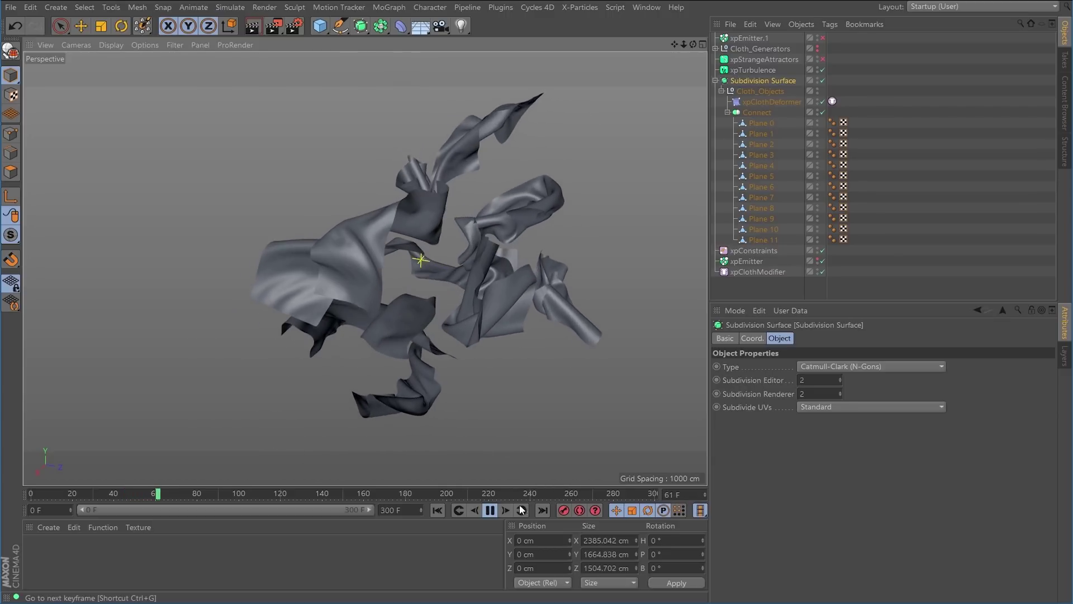
{"action": "left_click", "coordinate": [489, 509]}
{"action": "left_click", "coordinate": [437, 510]}
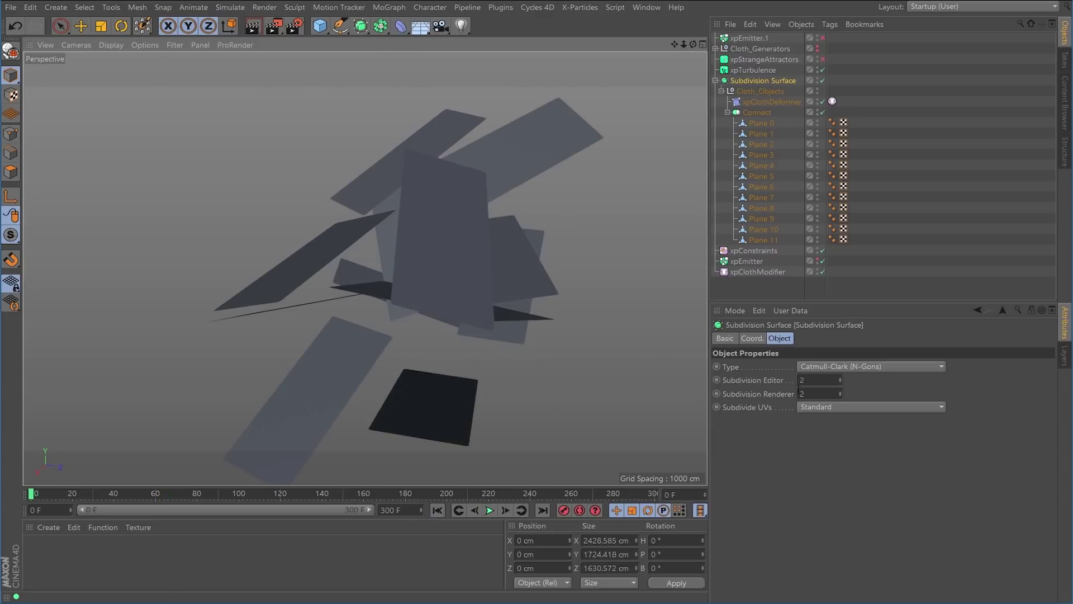
Set the Subdivision Surface's editor subdivision to 0, and play the simulation to frame 35 to check the cloth.
{"action": "left_click", "coordinate": [811, 380]}
{"action": "key", "text": "Return"}
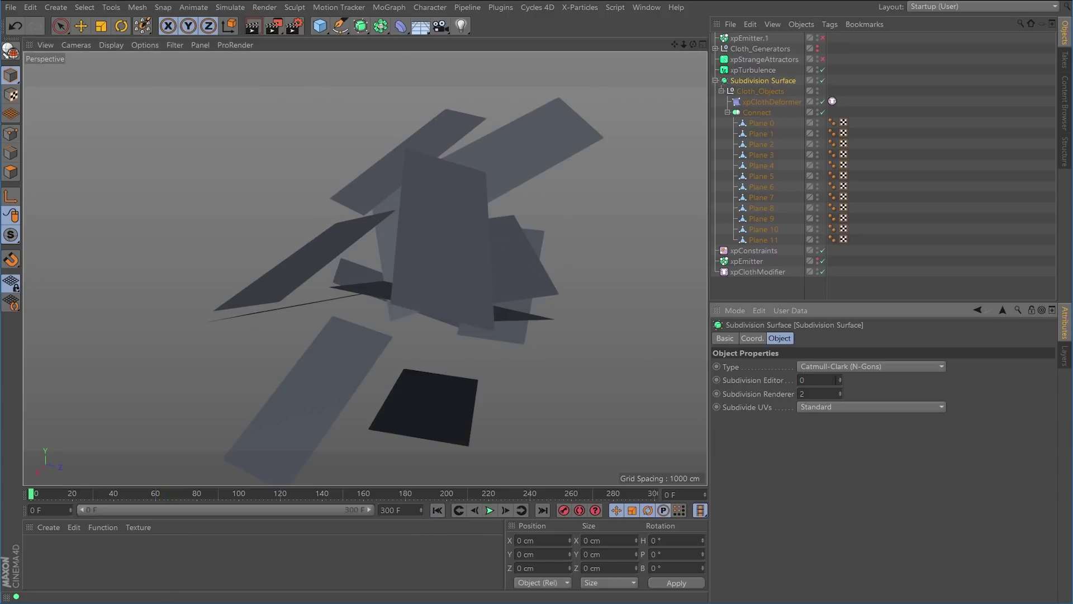
{"action": "left_click", "coordinate": [490, 510]}
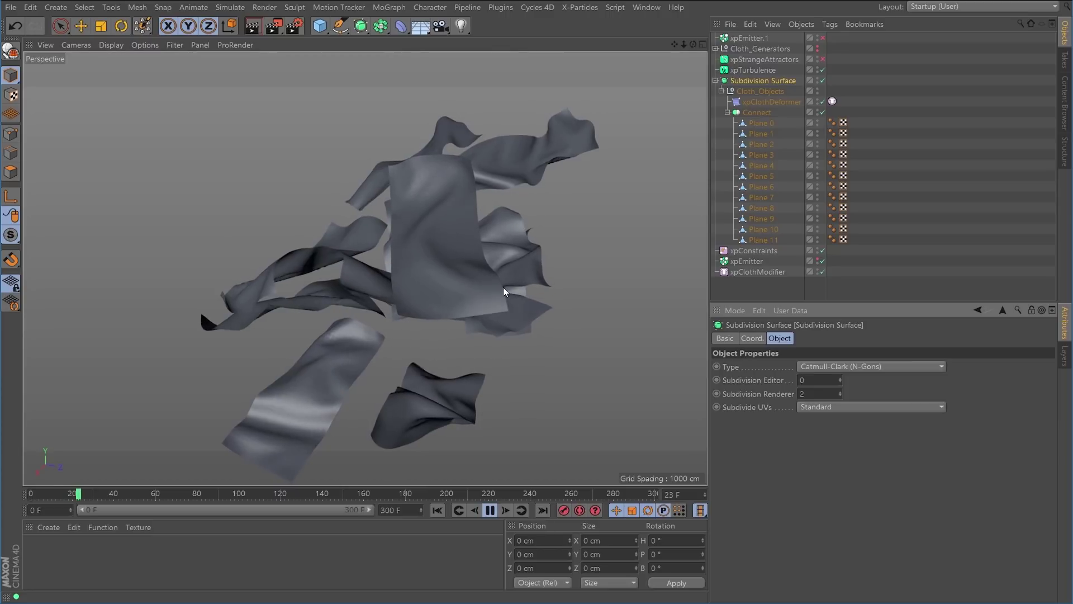
{"action": "left_click", "coordinate": [490, 510]}
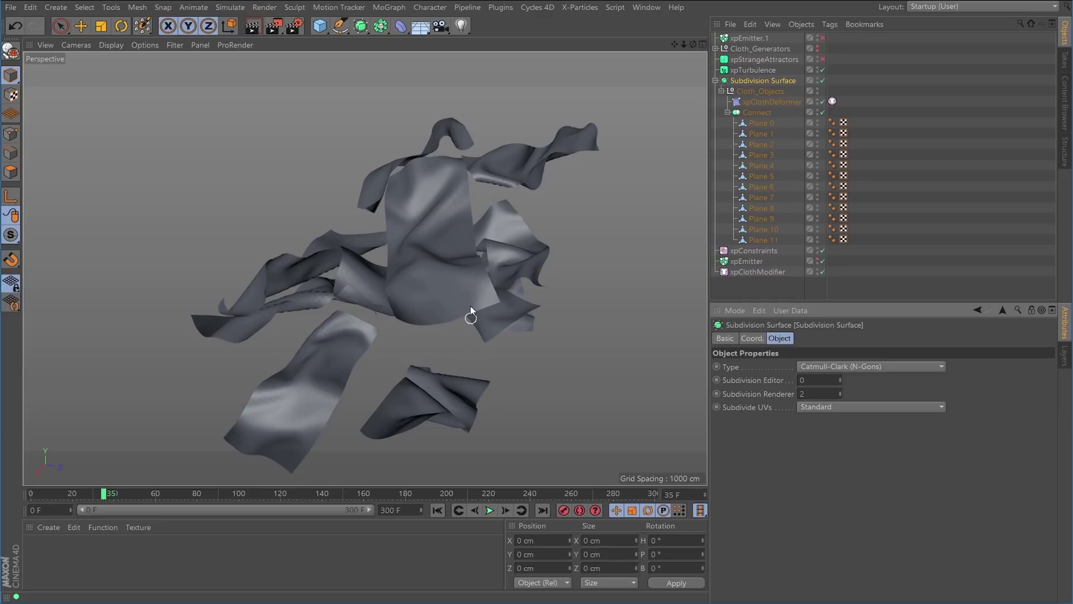
{"action": "mouse_move", "coordinate": [447, 291]}
{"action": "left_mouse_down", "text": "alt"}
{"action": "mouse_move", "coordinate": [499, 292]}
{"action": "mouse_move", "coordinate": [435, 278]}
{"action": "mouse_move", "coordinate": [468, 275]}
{"action": "mouse_move", "coordinate": [449, 297]}
{"action": "left_mouse_up", "text": "alt"}
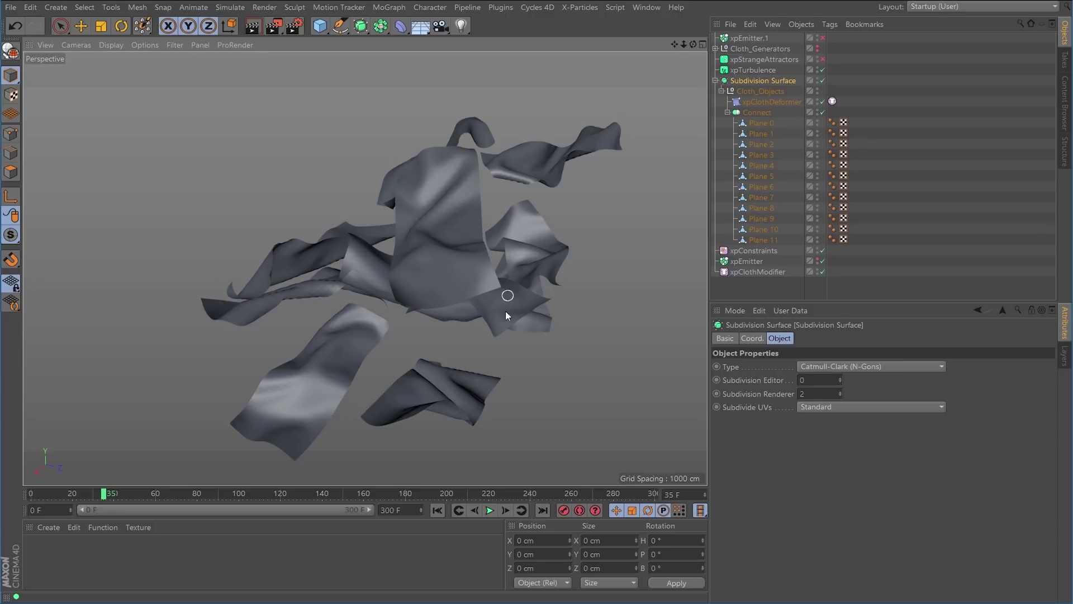
{"action": "middle_click_drag", "start_coordinate": [462, 295], "coordinate": [457, 282], "text": "alt"}
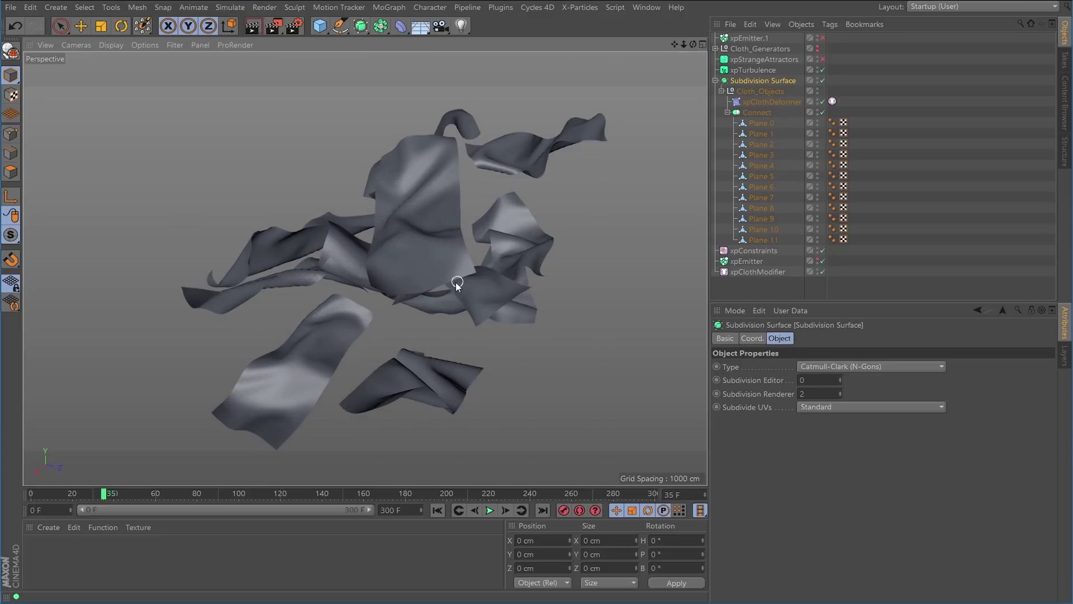